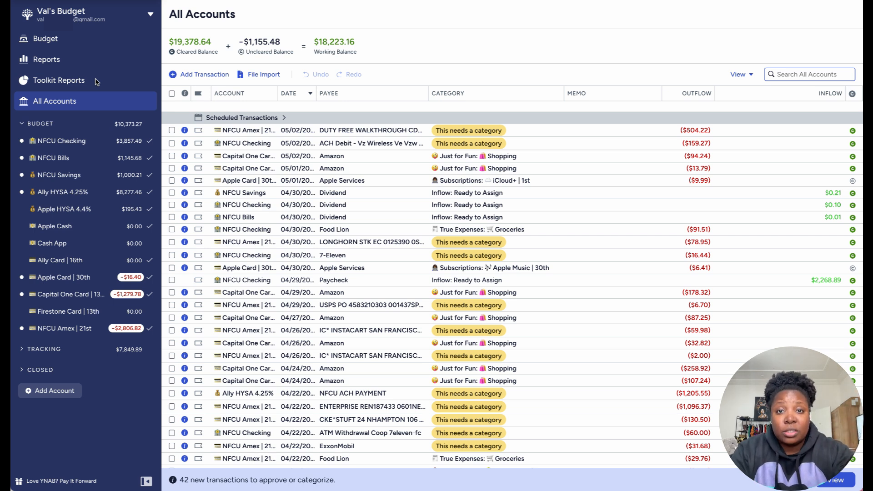
Step: Open the NFCU Checking account register and widen its date and payee columns
left_click(83, 142)
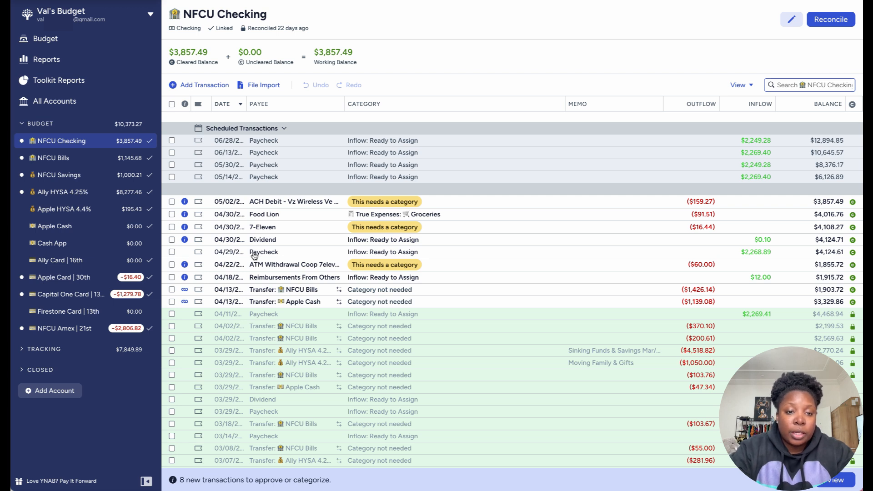
left_click_drag(246, 104, 266, 101)
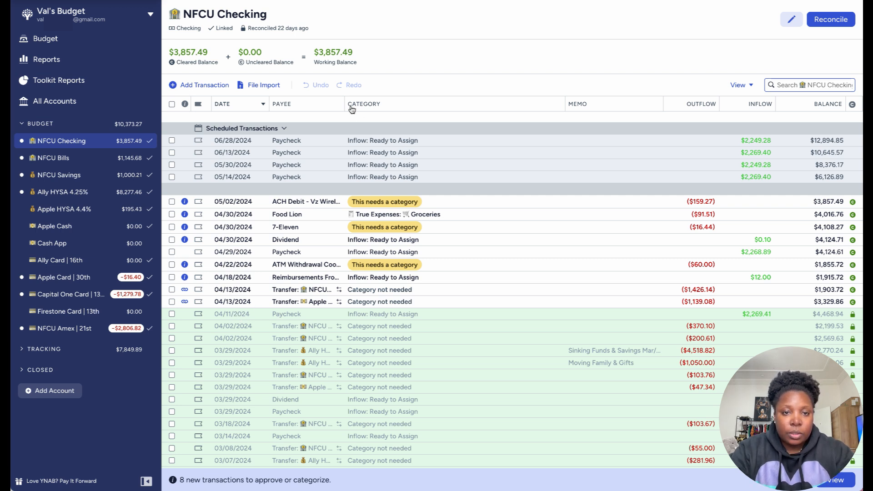
left_click_drag(344, 104, 367, 103)
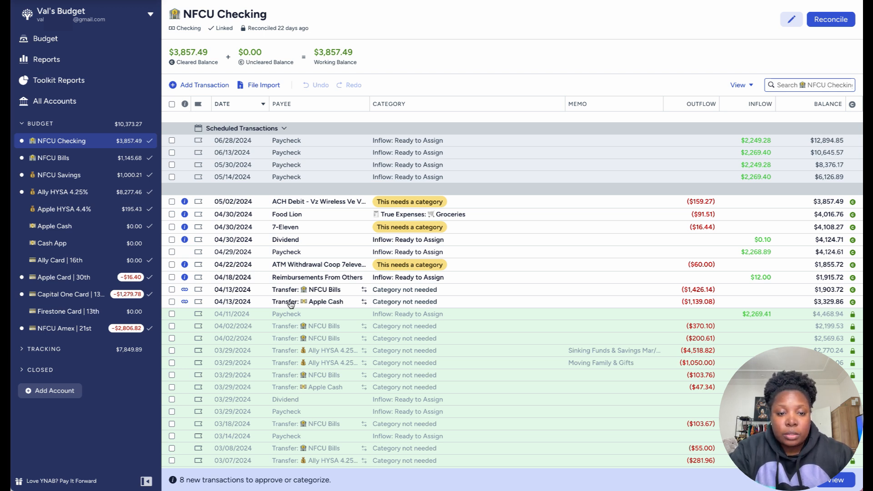
Step: Approve the two matched 04/13/2024 transfers to NFCU Bills and Apple Cash, and clear their selection
left_click(172, 302)
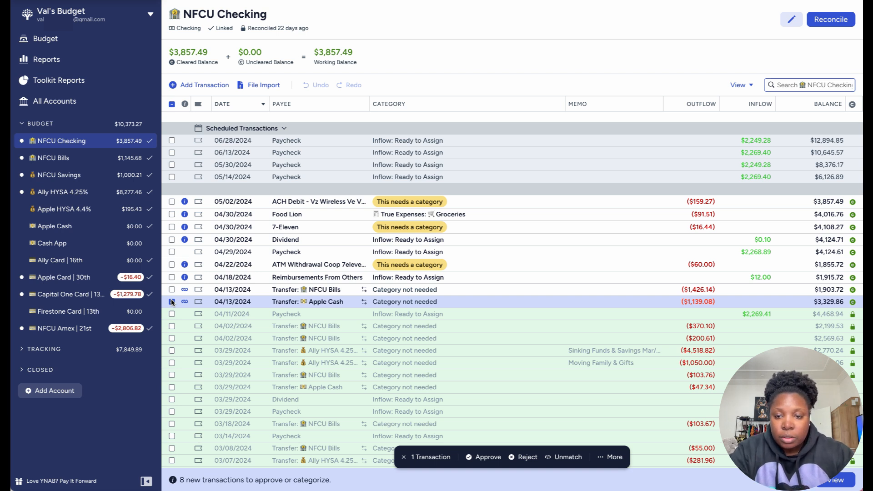
left_click(172, 289)
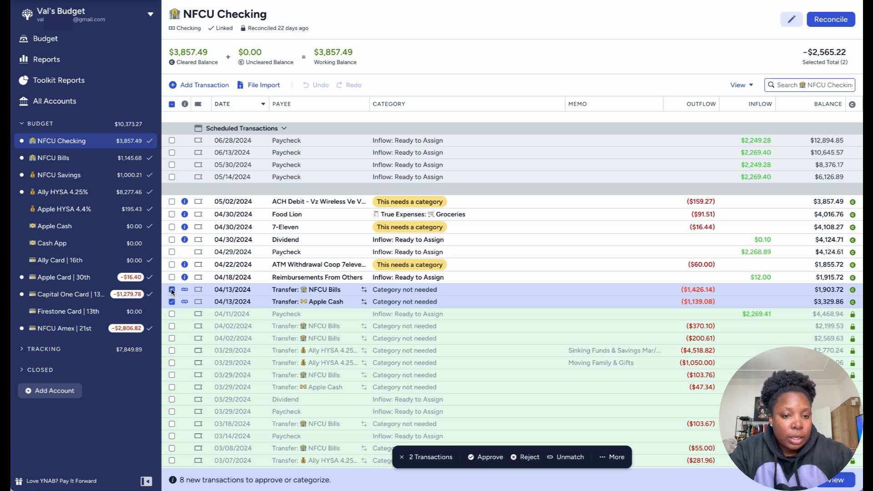
left_click(491, 458)
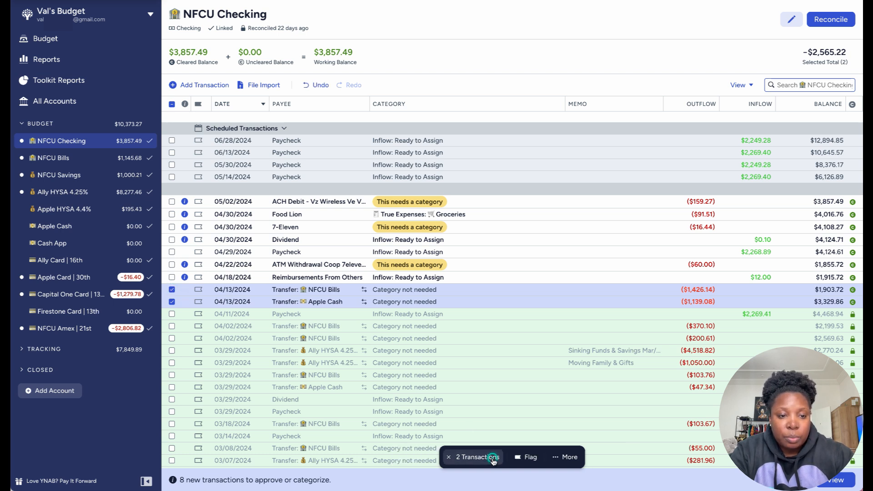
left_click(171, 302)
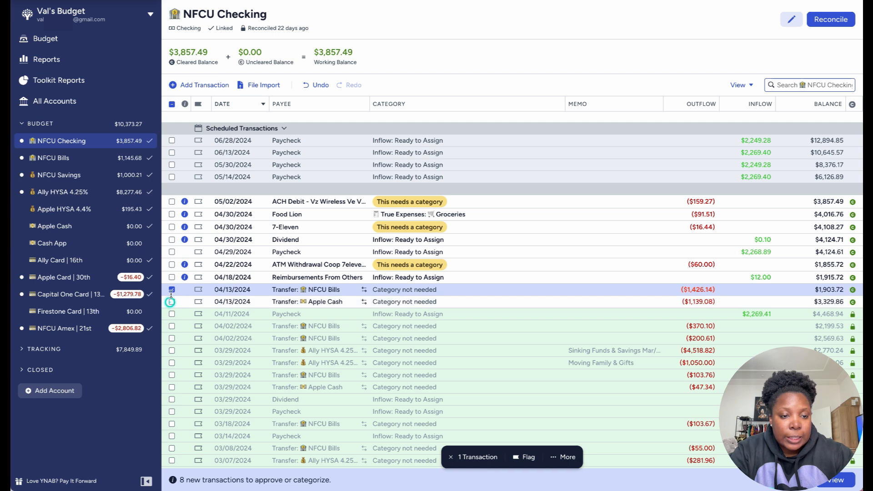
left_click(171, 290)
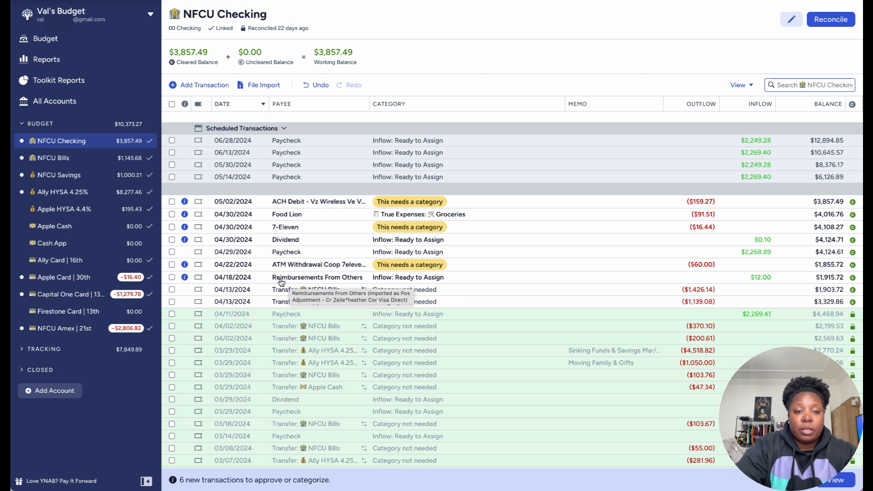
Step: Approve the 04/18/2024 Reimbursements From Others inflow and deselect it
left_click(172, 277)
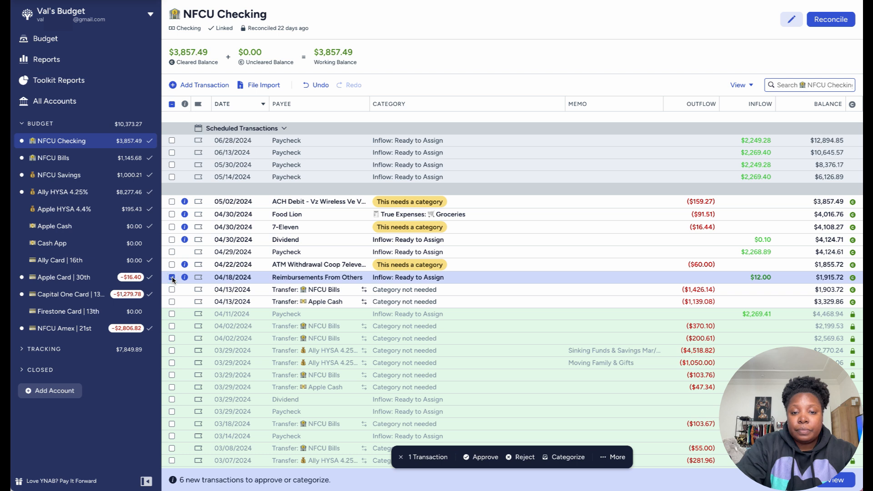
left_click(476, 461)
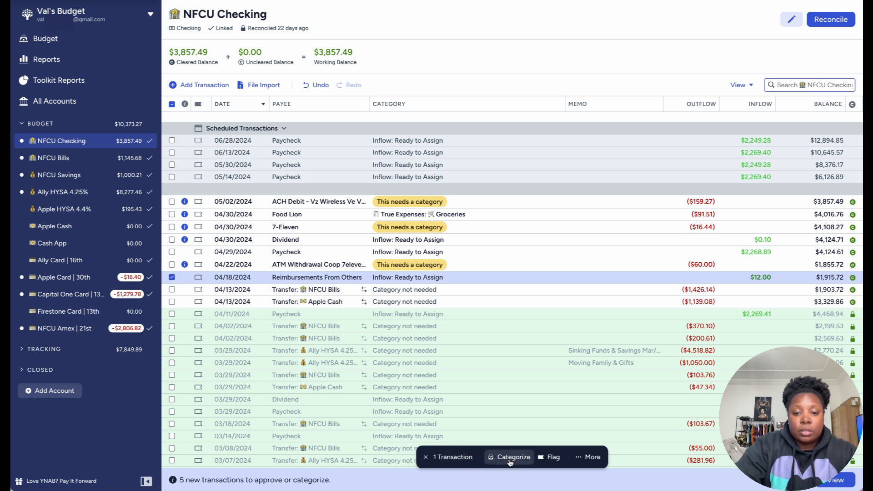
left_click(172, 278)
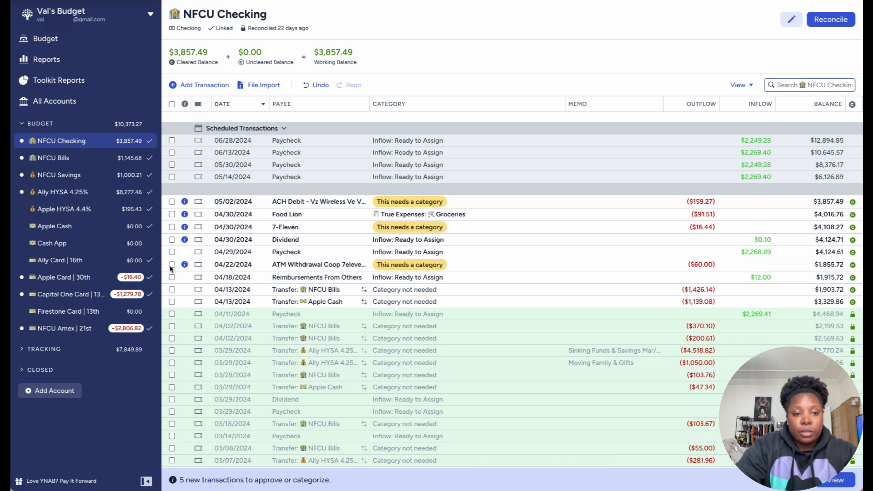
Step: Change the 04/22/2024 ATM transaction's payee to the saved payee ATM Withdrawal and approve it with the ATM Withdrawal category
left_click(172, 264)
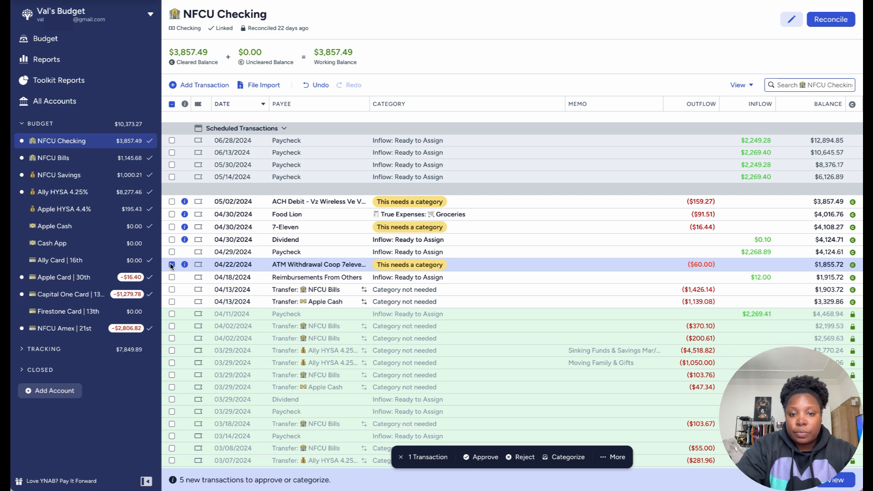
left_click_drag(368, 104, 378, 104)
left_click(304, 264)
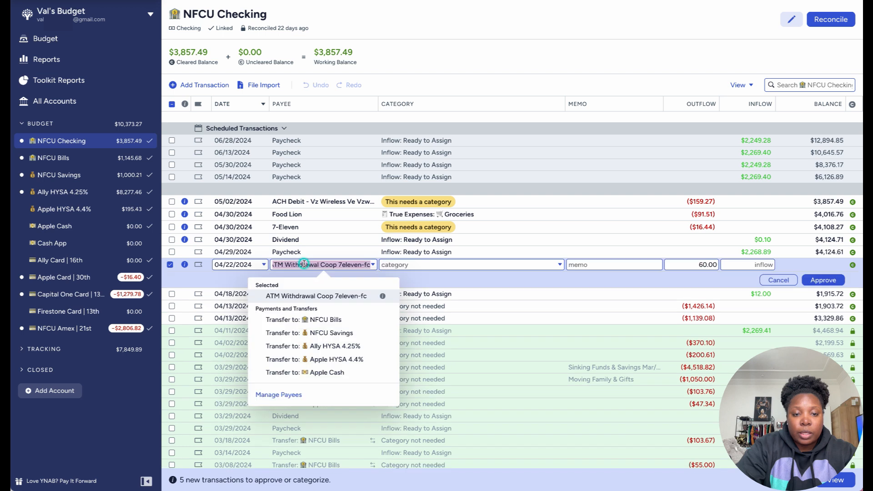
scroll(331, 341, "down", 5)
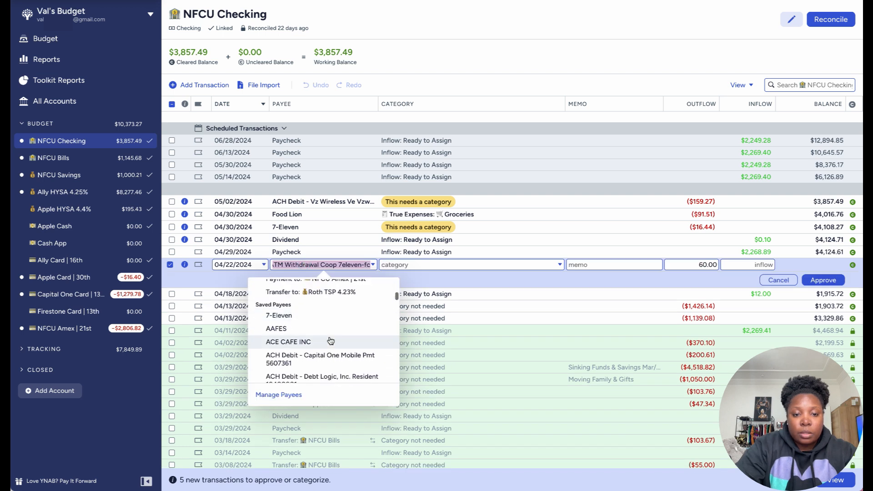
scroll(330, 340, "up", 5)
type("a")
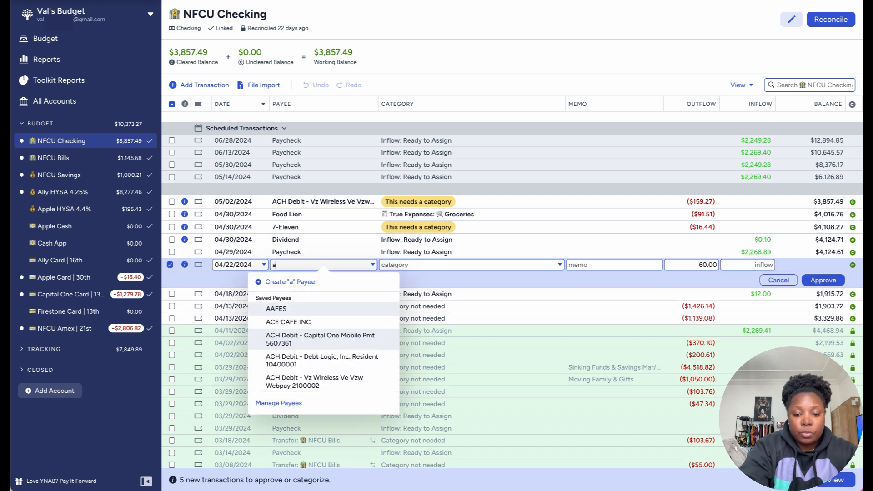
type("tm")
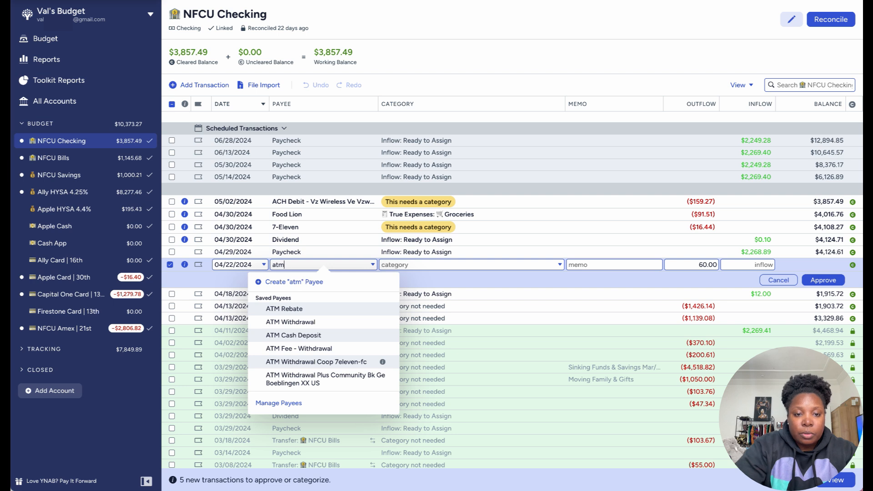
left_click(298, 325)
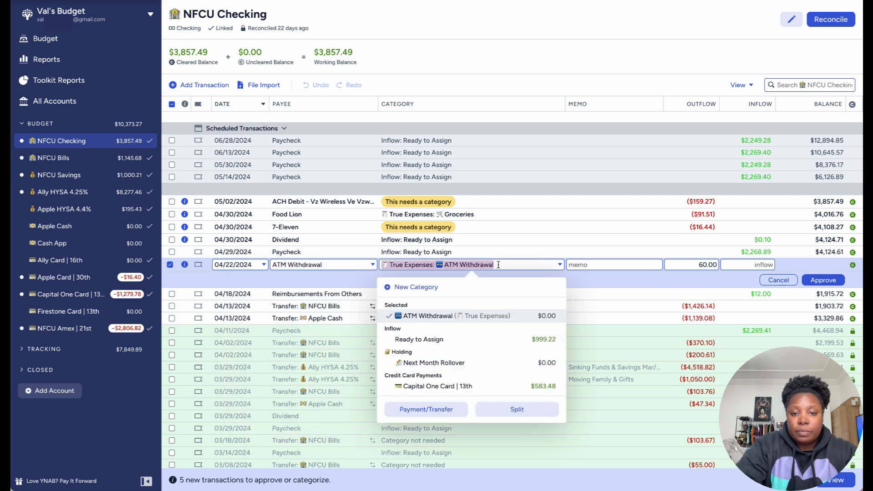
left_click(823, 280)
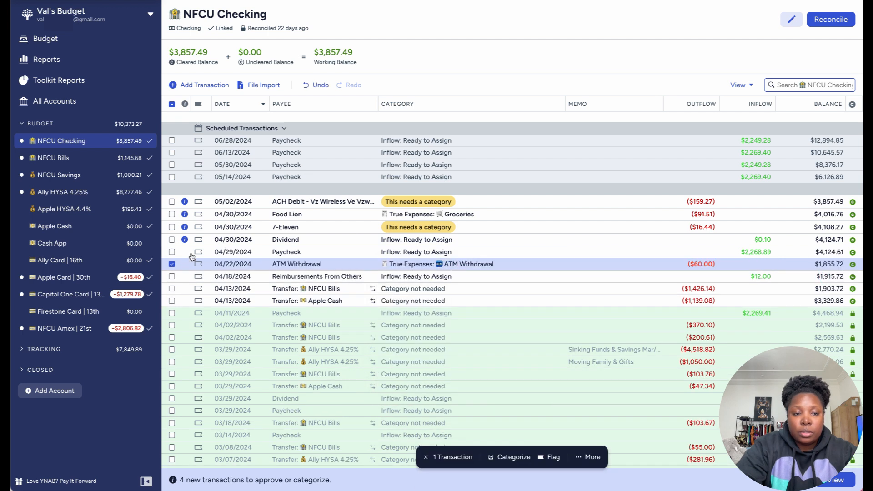
left_click(172, 264)
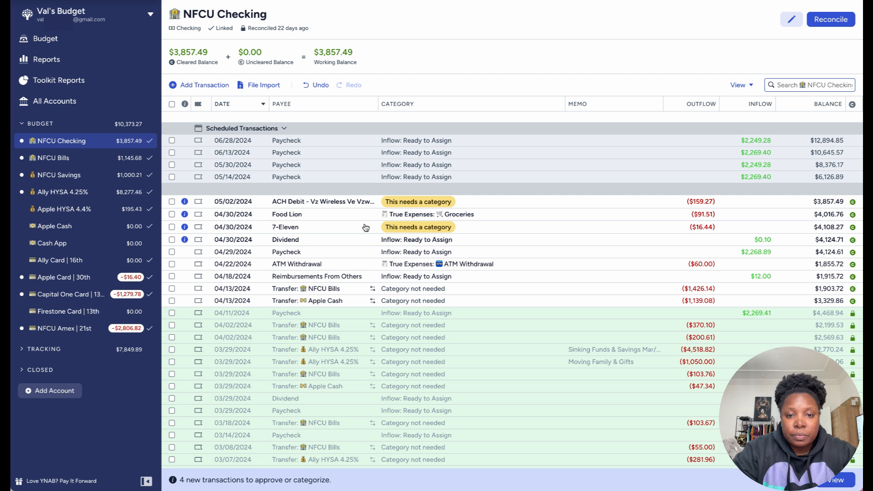
Step: Change the payee of the 04/30/2024 7-Eleven transaction to the saved payee Gas Station
left_click(291, 230)
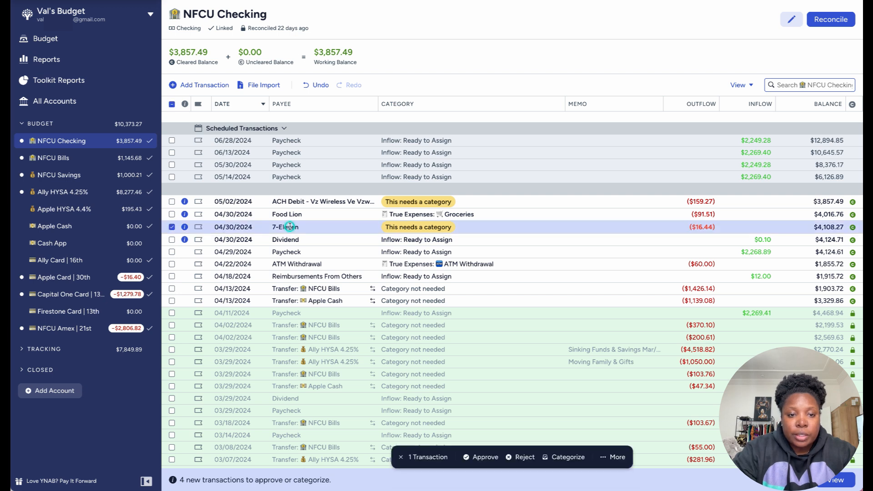
left_click(291, 227)
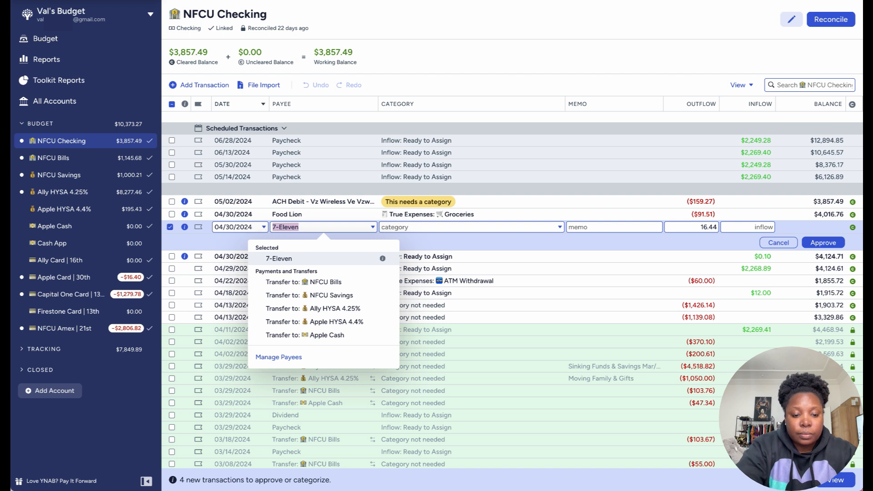
type("gas")
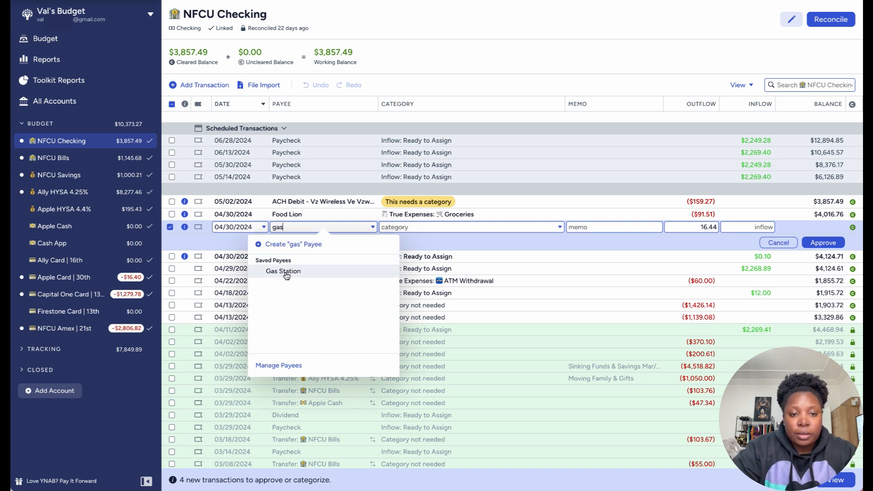
left_click(284, 271)
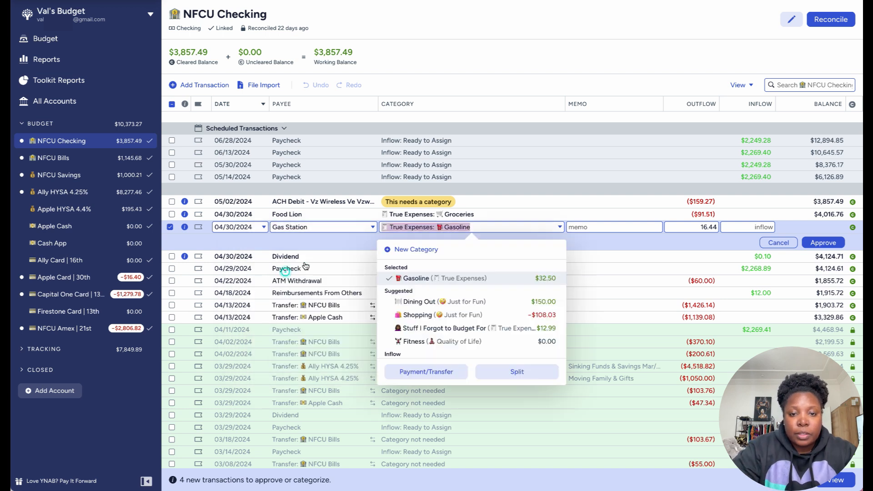
Step: Enter 7-Eleven as the memo of the 04/30/2024 Gas Station transaction
left_click(637, 227)
type("7")
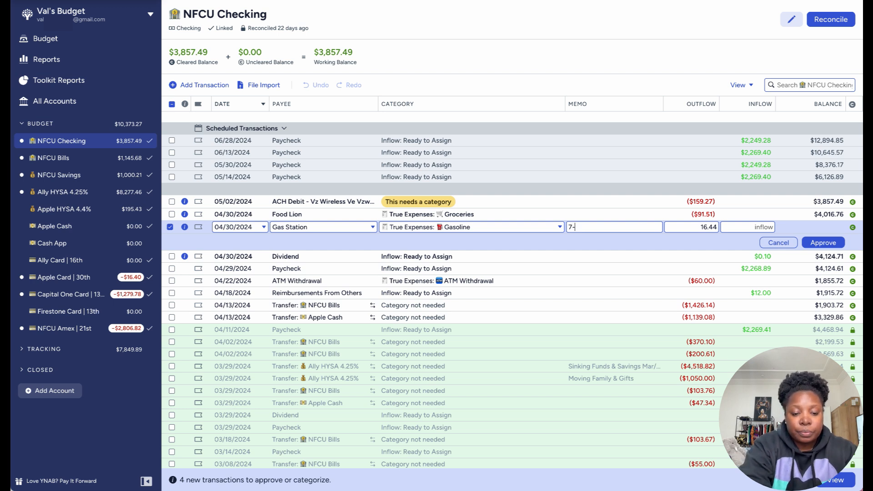
type("-e")
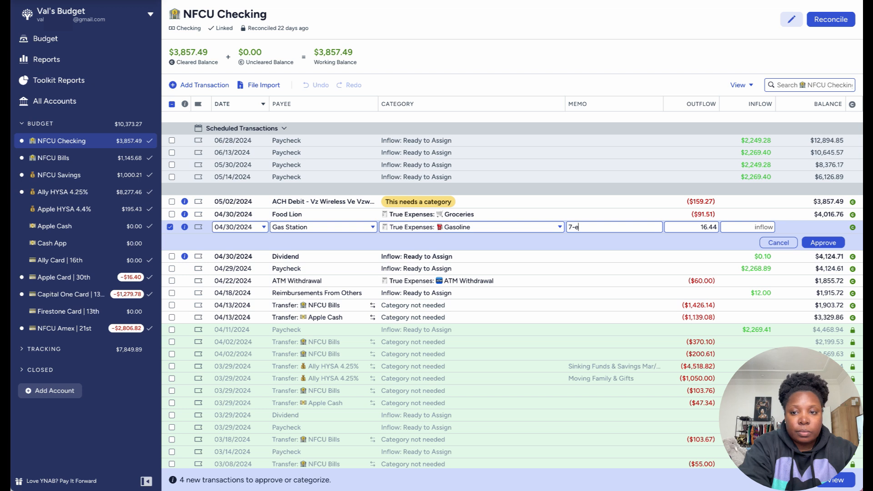
key("BackSpace")
type("Eleven")
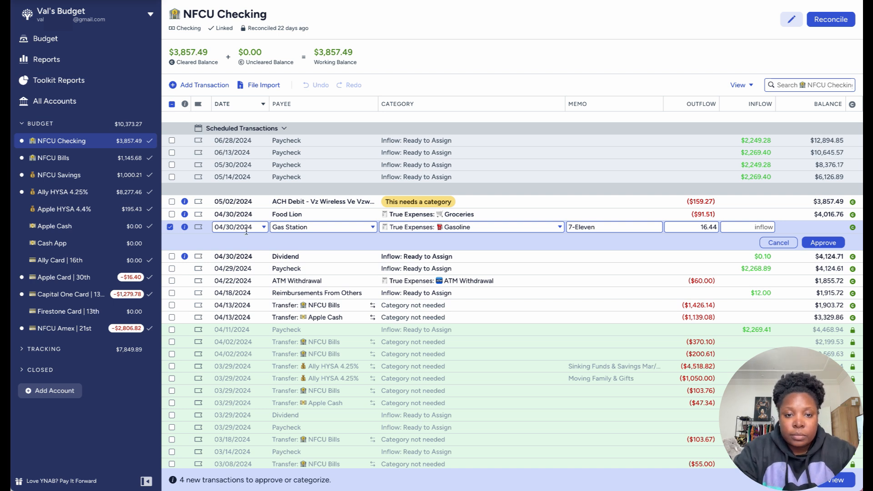
left_click(170, 227)
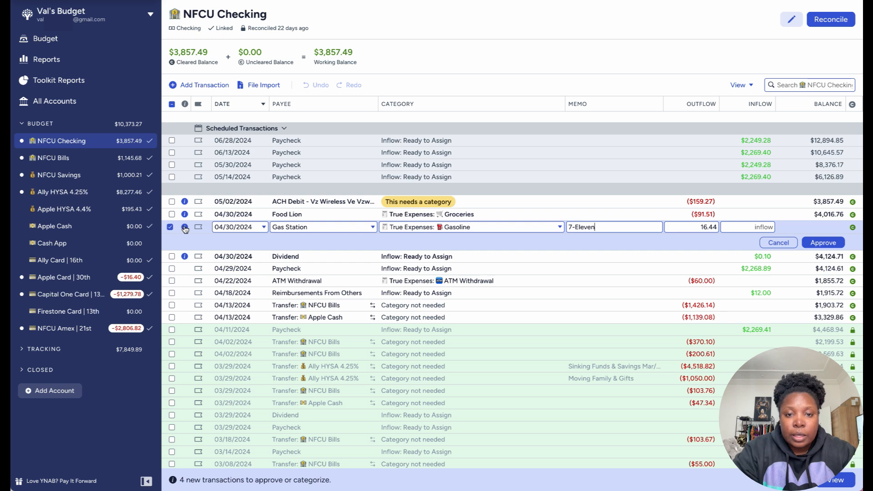
Step: Set the category of the 04/30/2024 Gas Station transaction to Stuff I Forgot to Budget For under True Expenses
left_click(412, 226)
scroll(446, 315, "down", 2)
scroll(446, 315, "down", 4)
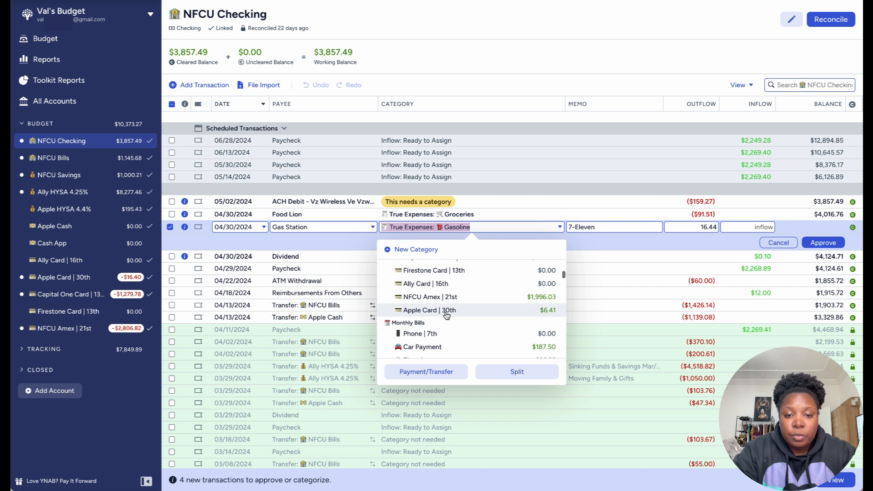
scroll(446, 315, "down", 3)
scroll(447, 315, "down", 4)
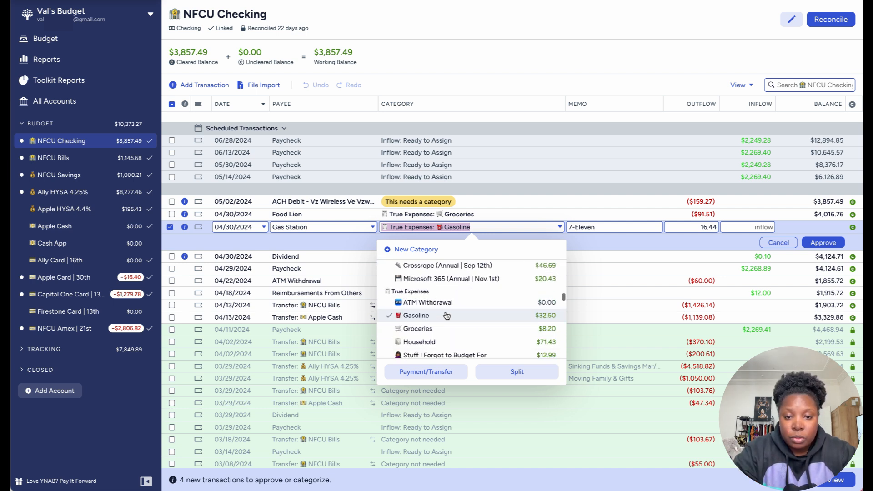
scroll(447, 315, "down", 4)
scroll(446, 316, "down", 4)
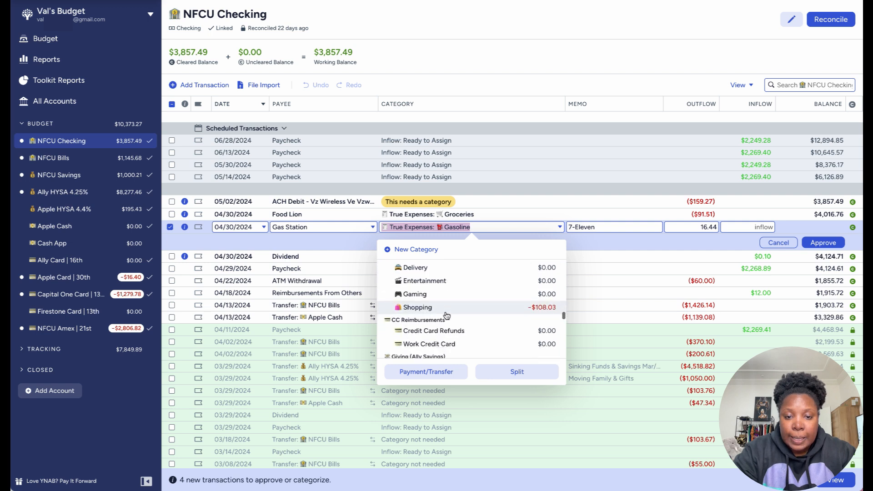
scroll(447, 315, "down", 1)
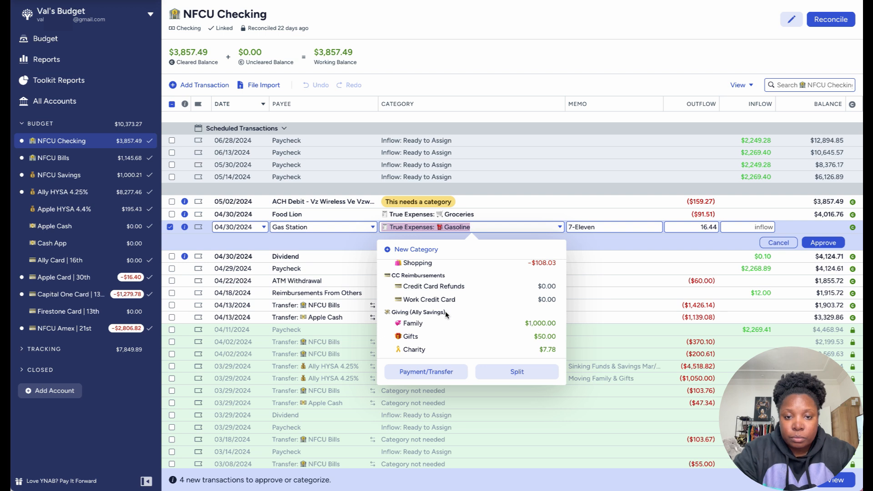
scroll(445, 314, "down", 3)
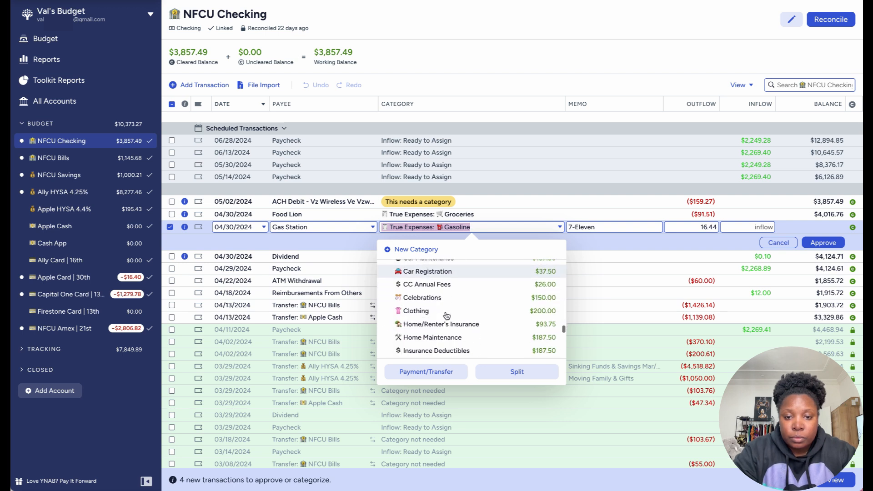
scroll(445, 314, "down", 2)
scroll(447, 314, "up", 5)
scroll(446, 314, "up", 5)
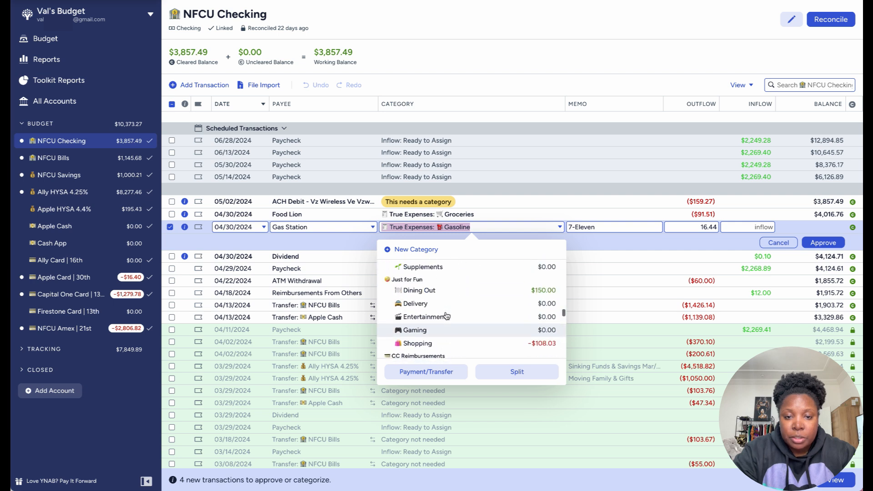
scroll(447, 314, "up", 5)
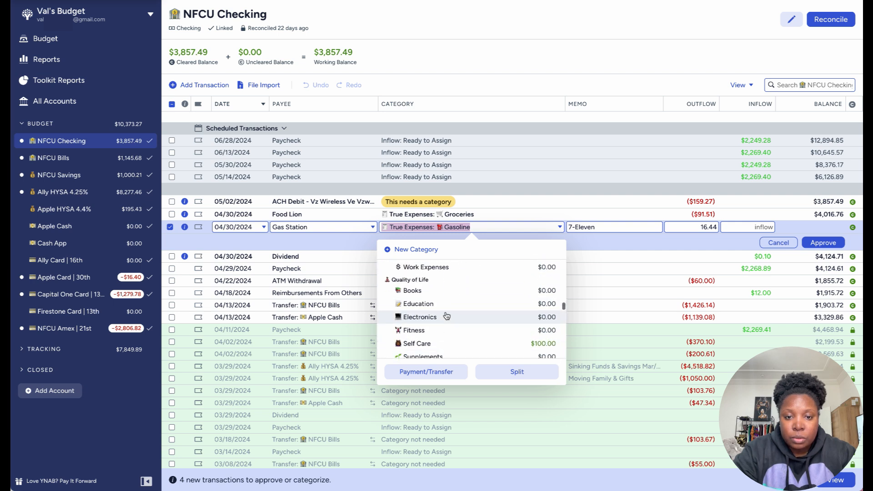
scroll(446, 315, "up", 2)
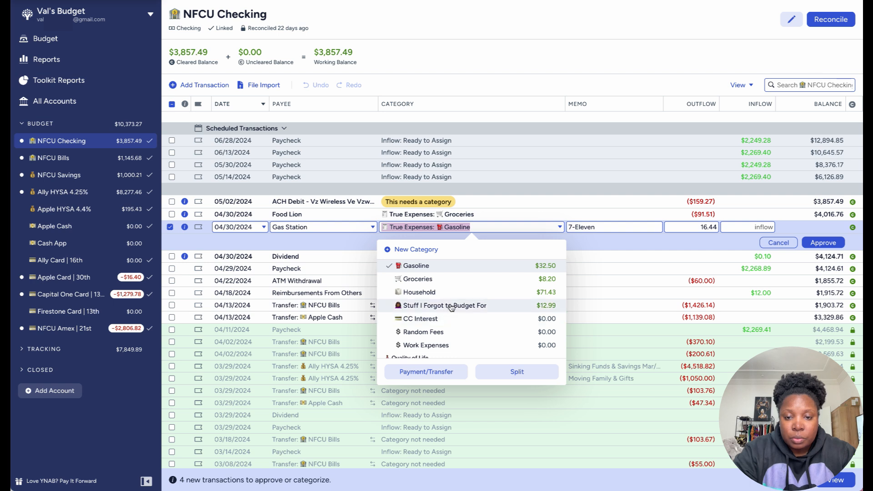
scroll(452, 308, "down", 6)
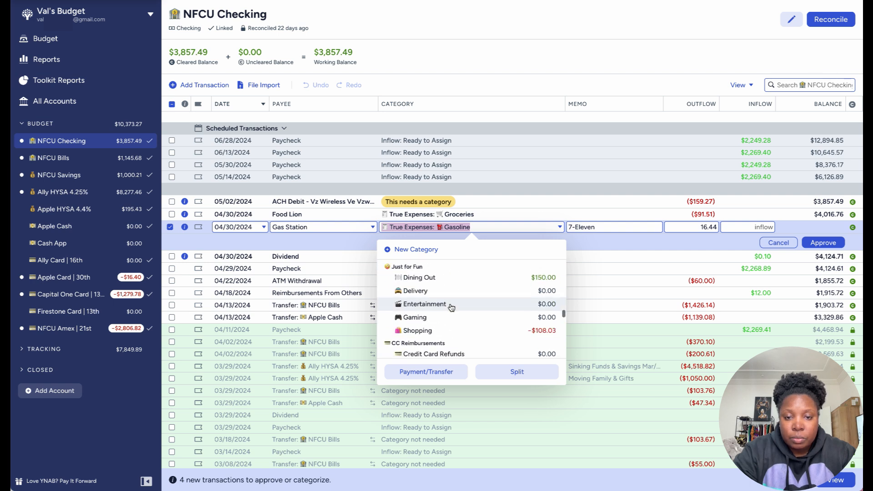
scroll(452, 307, "down", 3)
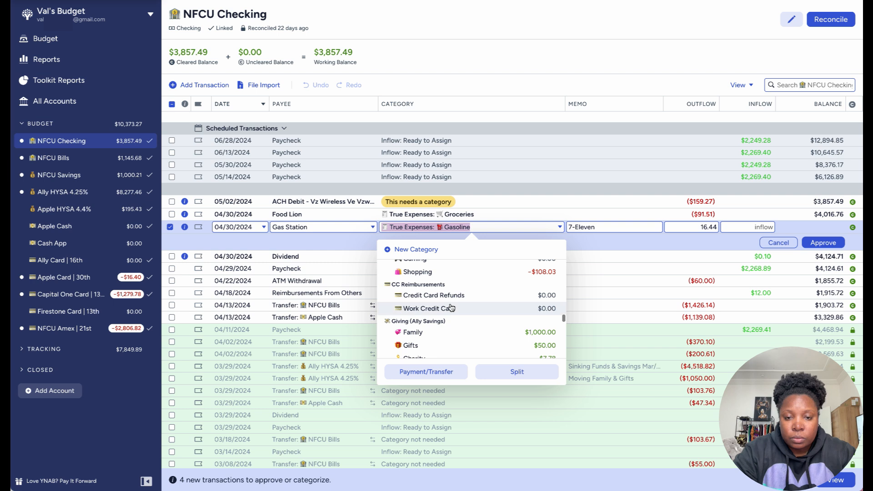
scroll(452, 308, "down", 5)
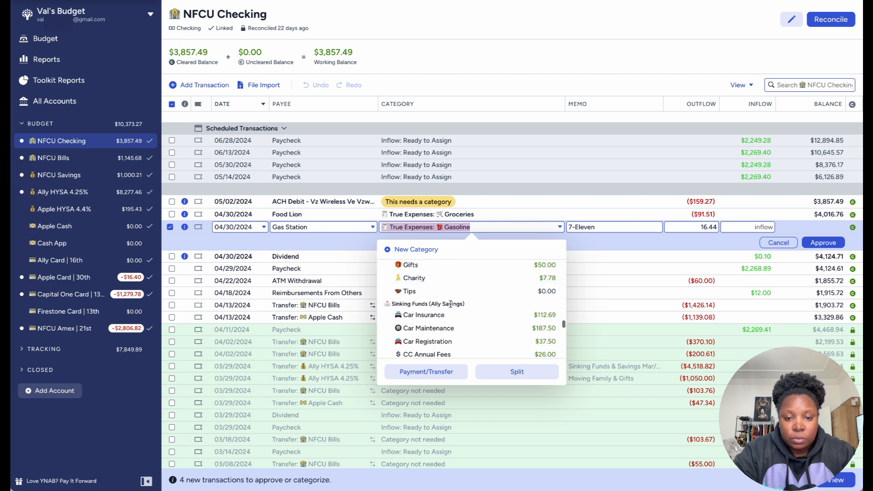
scroll(451, 307, "down", 3)
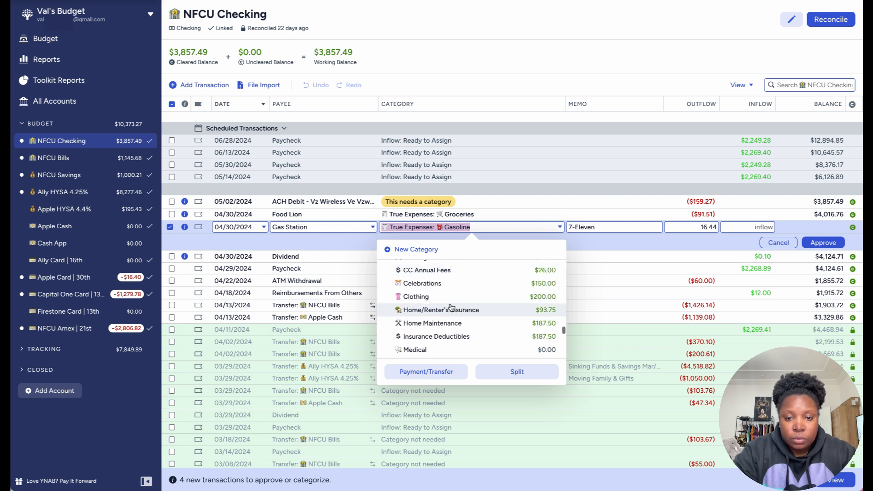
scroll(452, 308, "down", 4)
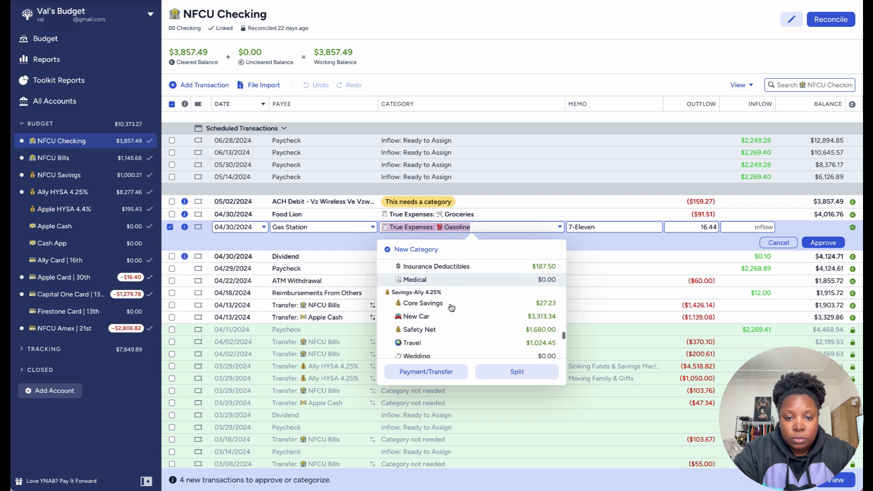
scroll(452, 308, "down", 5)
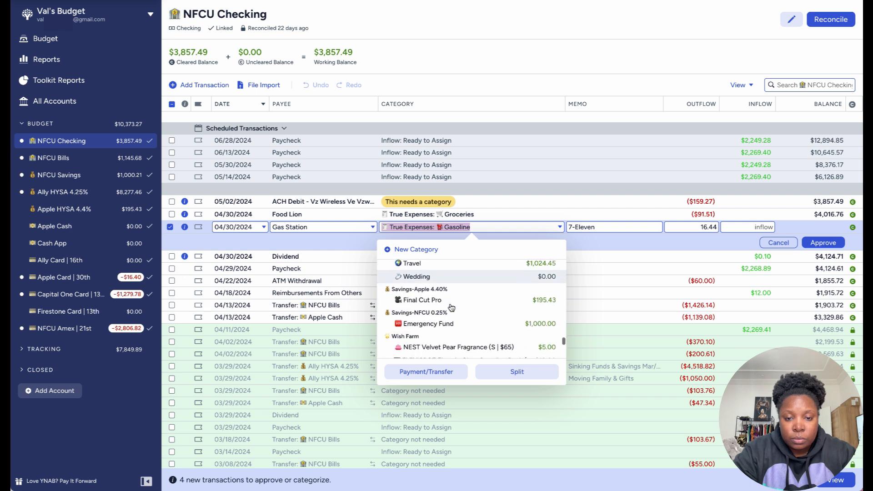
scroll(451, 308, "down", 2)
scroll(451, 307, "up", 8)
scroll(451, 308, "up", 2)
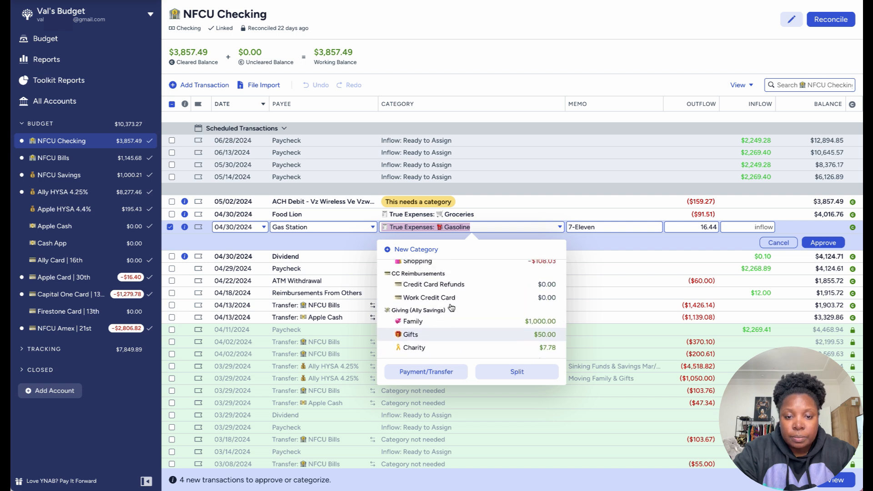
scroll(451, 308, "down", 4)
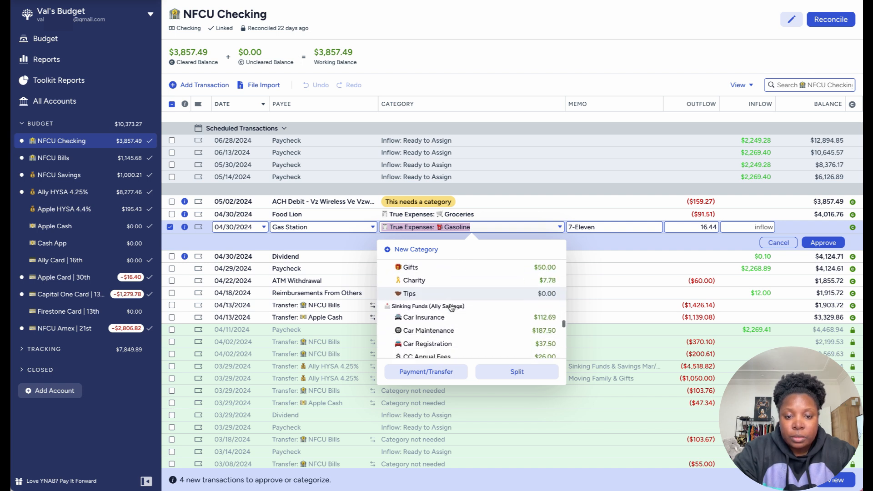
scroll(452, 308, "up", 6)
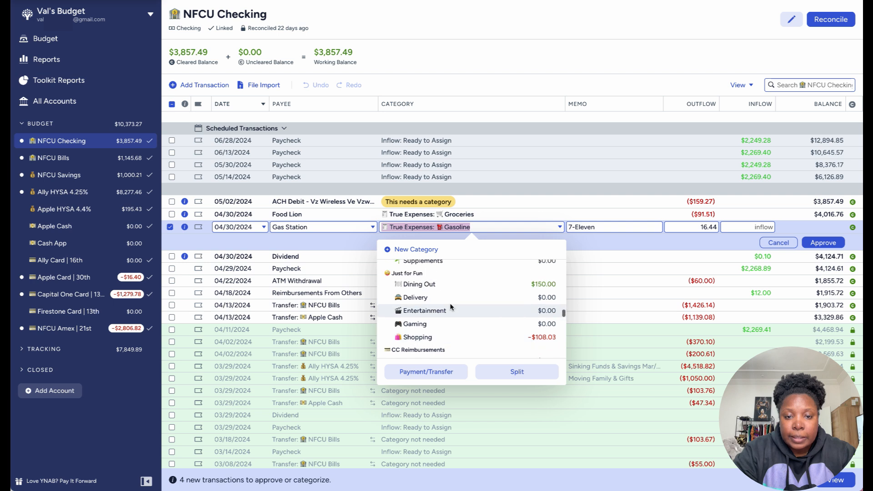
scroll(451, 308, "up", 4)
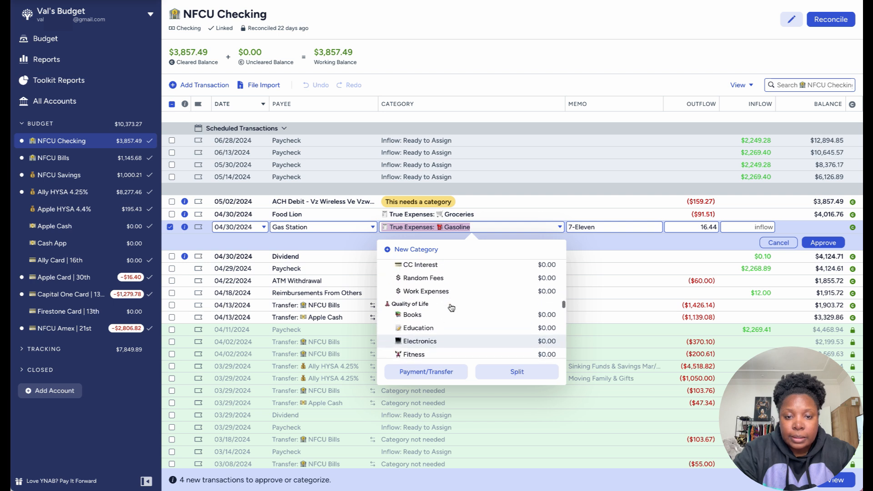
scroll(451, 307, "up", 2)
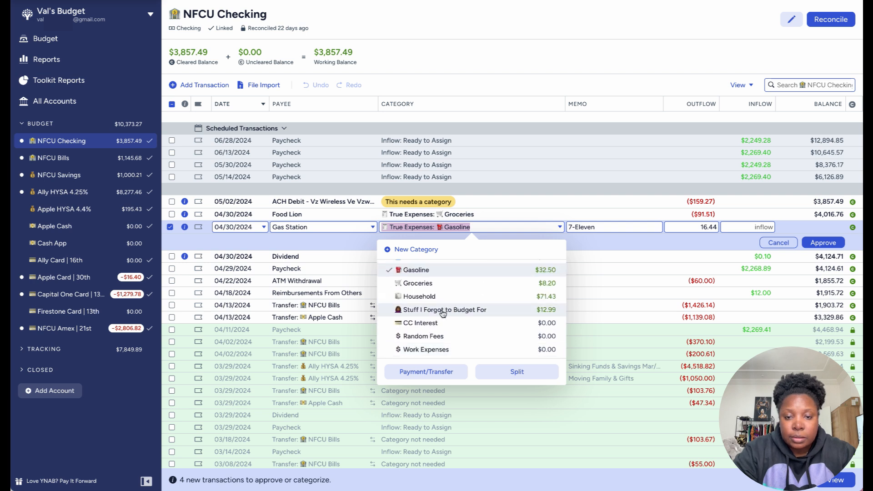
left_click(444, 309)
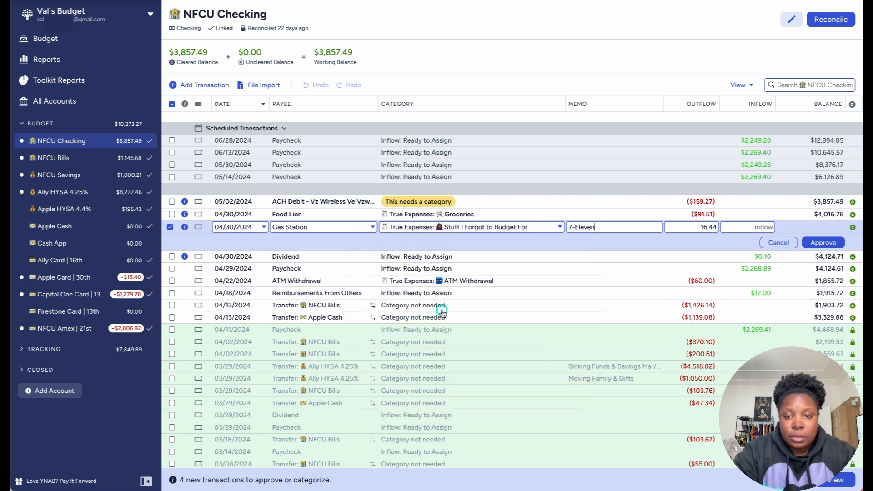
Step: Replace the memo of the 04/30/2024 Gas Station transaction with Colleague and approve the transaction, leaving it deselected
double_click(588, 230)
triple_click(589, 230)
type("Colle")
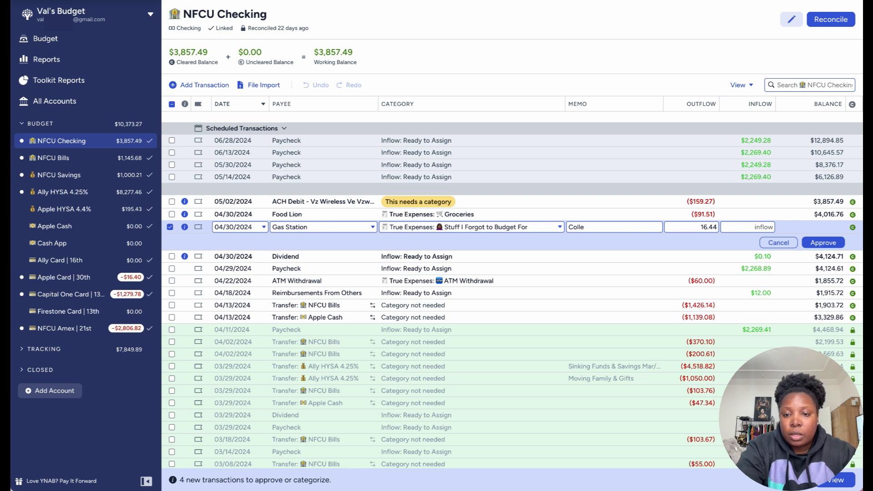
type("gue")
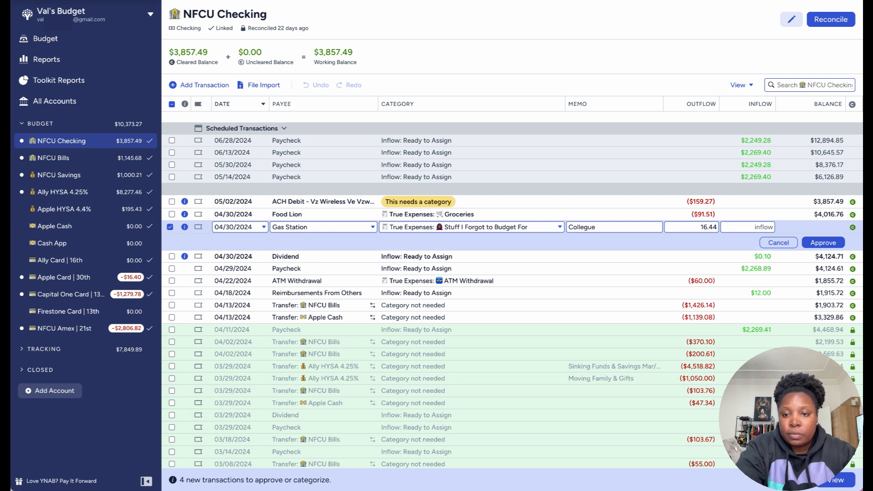
right_click(575, 227)
left_click(604, 241)
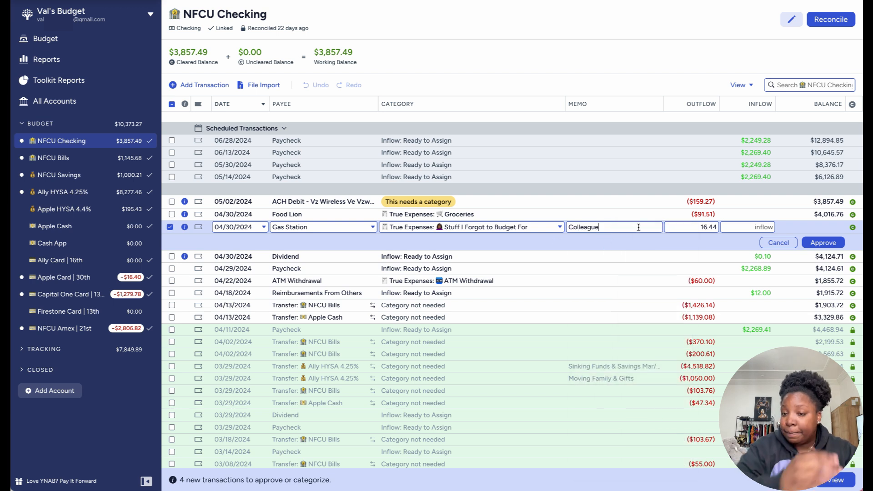
left_click(819, 244)
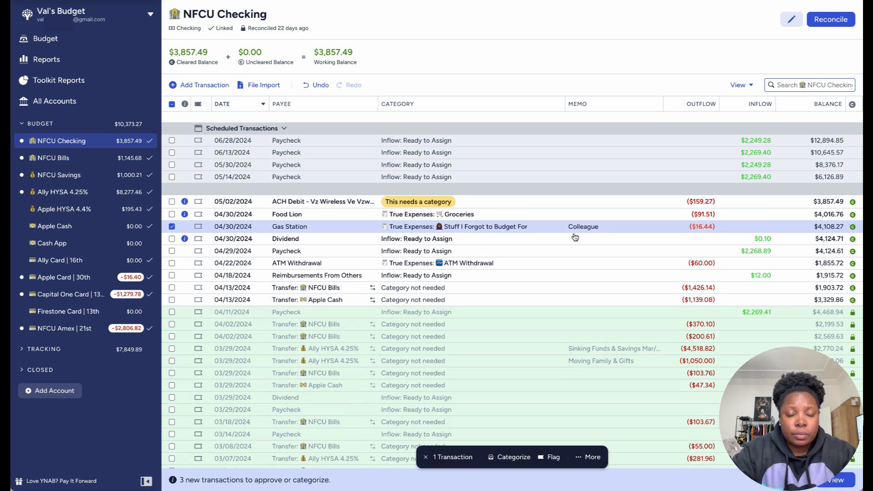
left_click(171, 226)
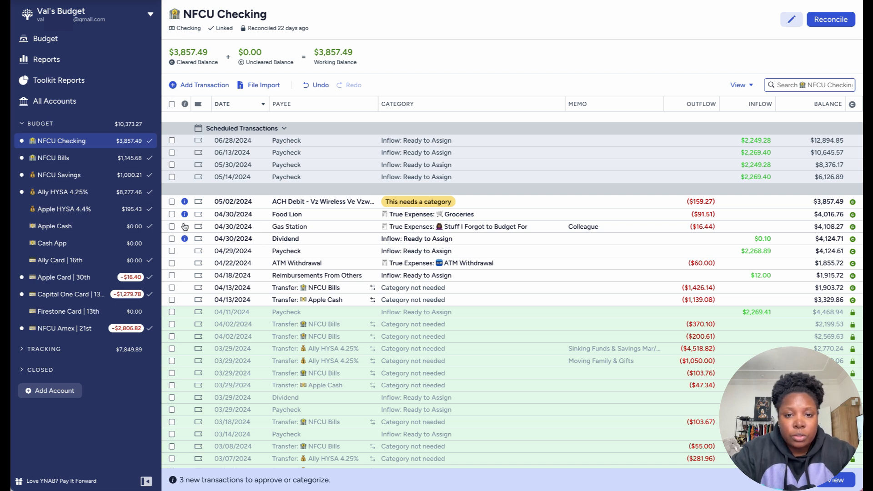
Step: Set the category of the 04/30/2024 Food Lion transaction to Stuff I Forgot to Budget For
left_click(423, 212)
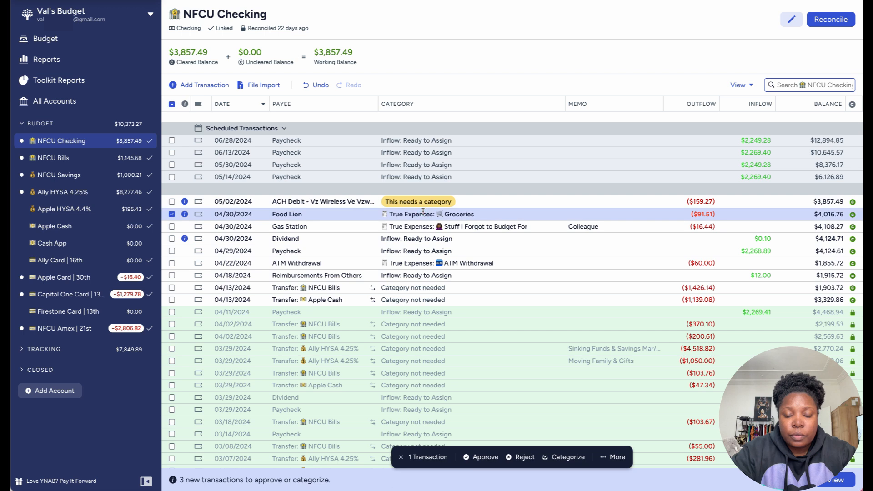
left_click(423, 212)
scroll(424, 288, "down", 3)
scroll(424, 288, "down", 5)
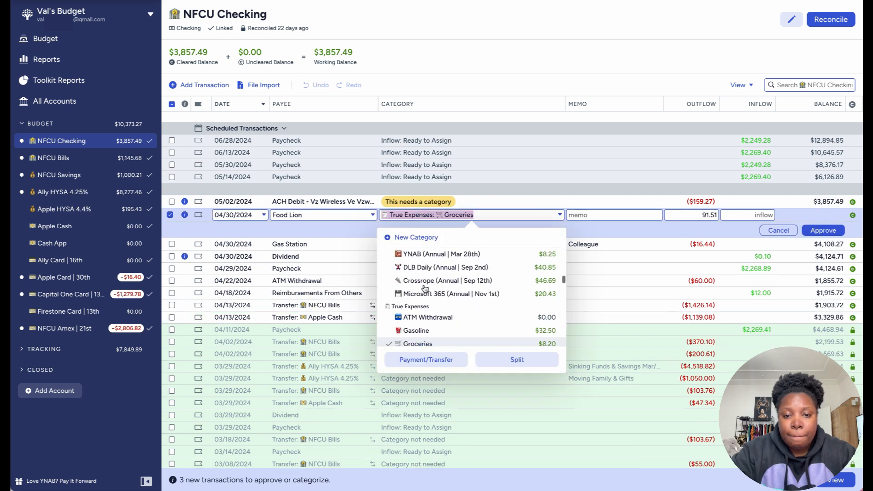
scroll(424, 288, "down", 3)
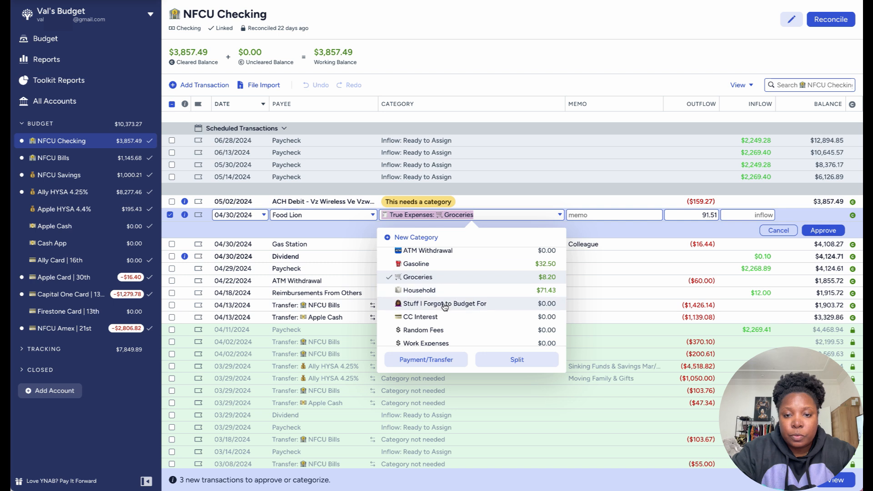
left_click(444, 307)
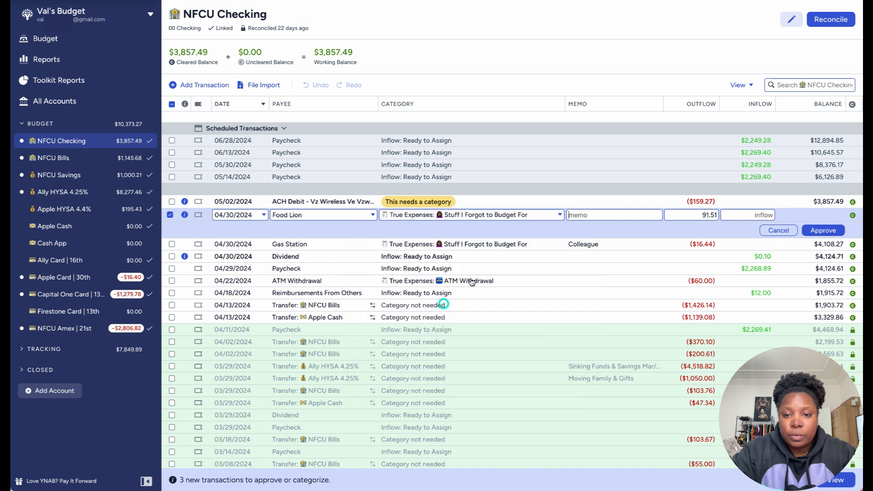
Step: Enter Colleague as the memo of the 04/30/2024 Food Lion transaction and approve it
left_click(627, 220)
type("C")
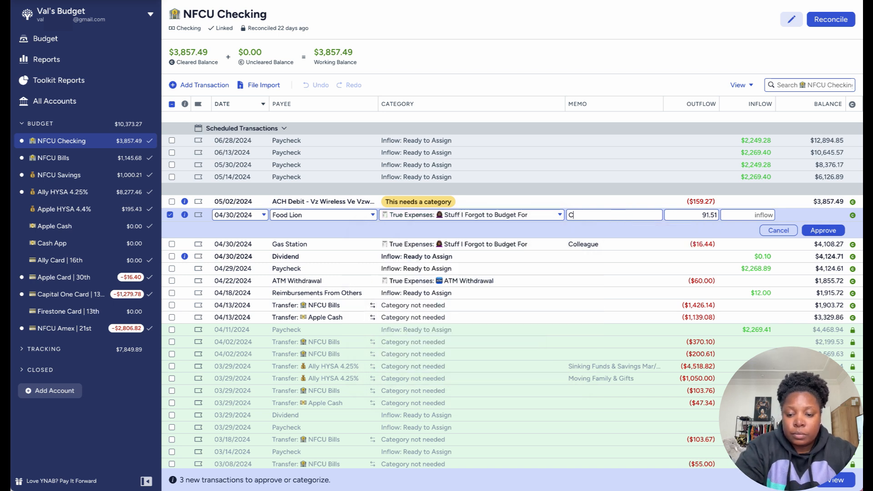
type("ollea")
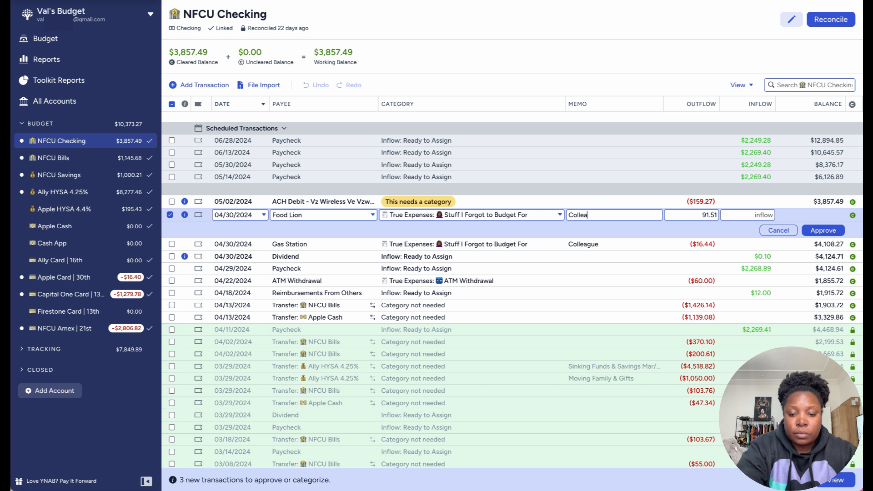
type("gue")
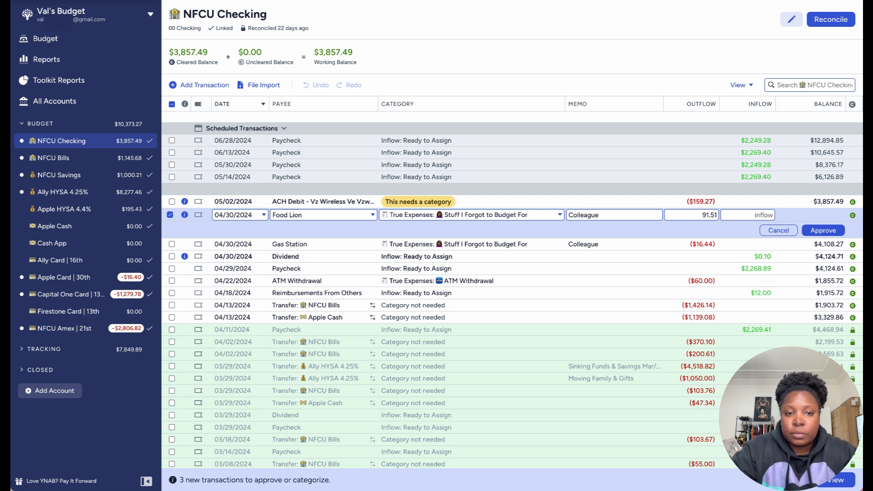
left_click(822, 231)
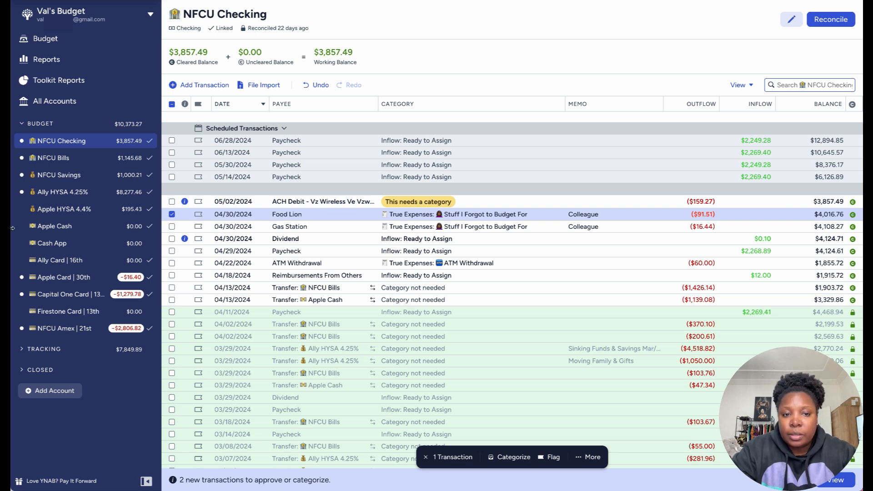
Step: Approve the 04/30/2024 Dividend transaction on its own, with the Food Lion transaction deselected
left_click(172, 239)
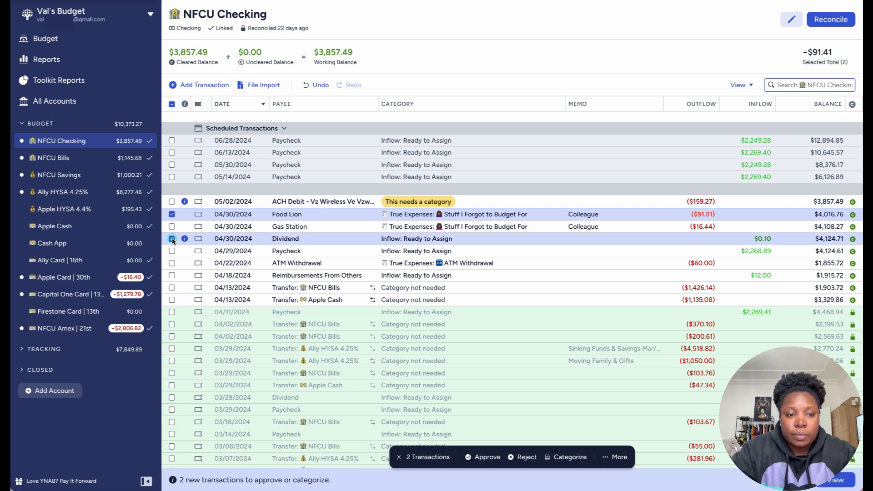
left_click(172, 214)
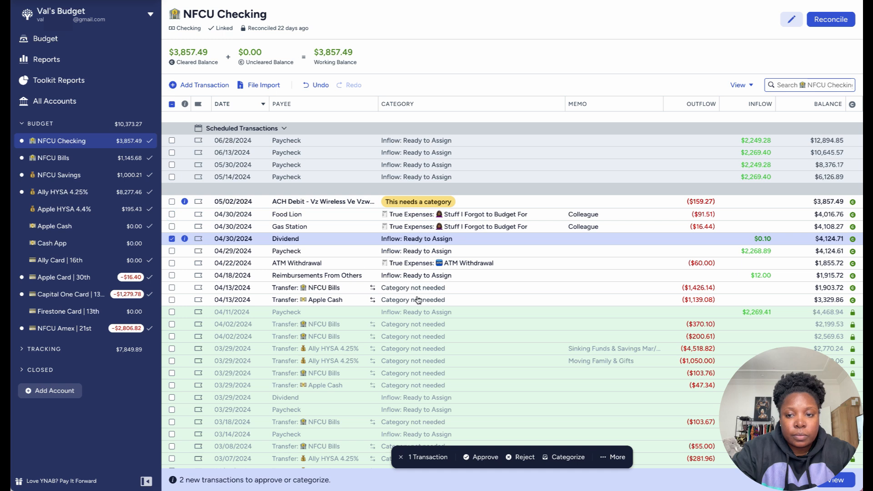
left_click(474, 457)
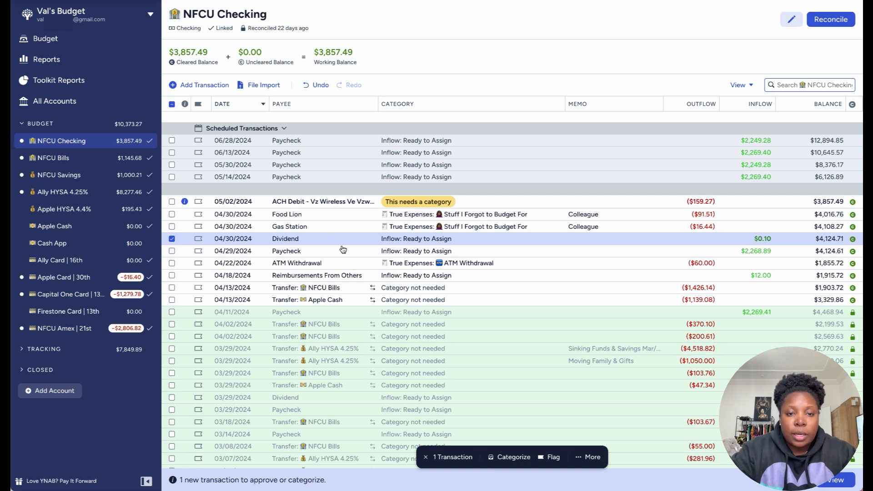
Step: Set the payee of the 05/02/2024 ACH Debit transaction to Verizon, keep the Phone | 7th category under Monthly Bills, and approve it
left_click(336, 201)
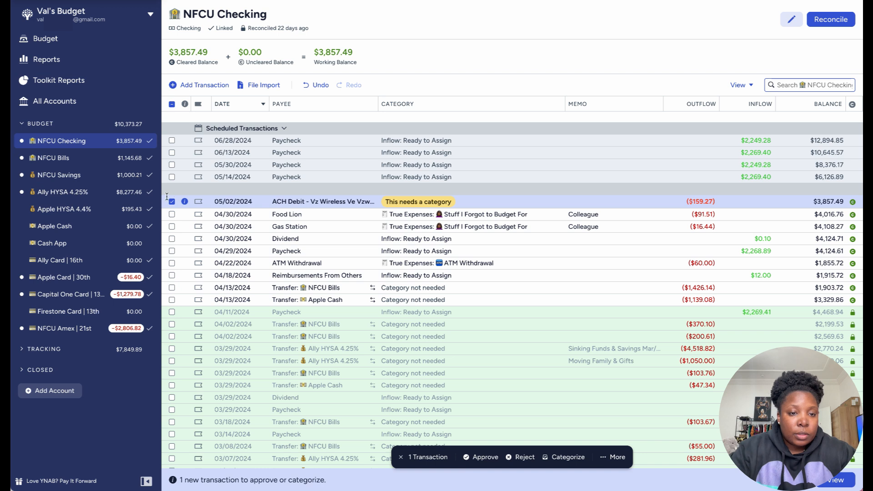
left_click(283, 202)
type("Ver")
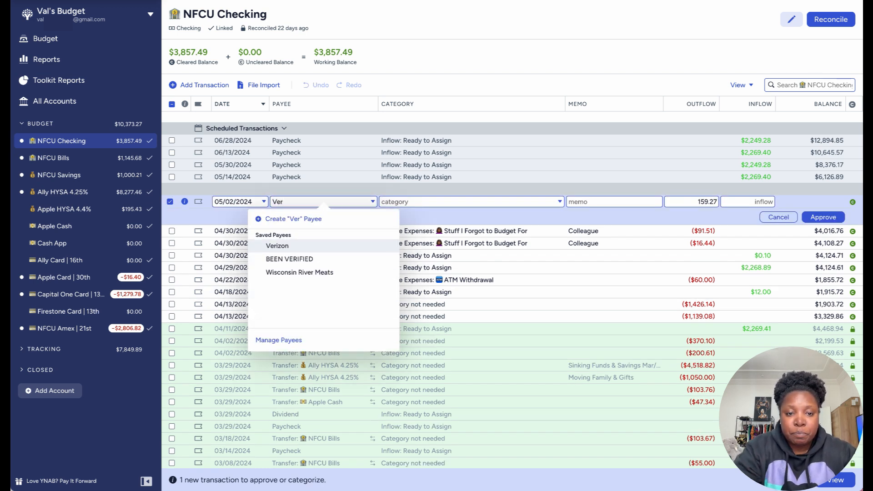
left_click(285, 248)
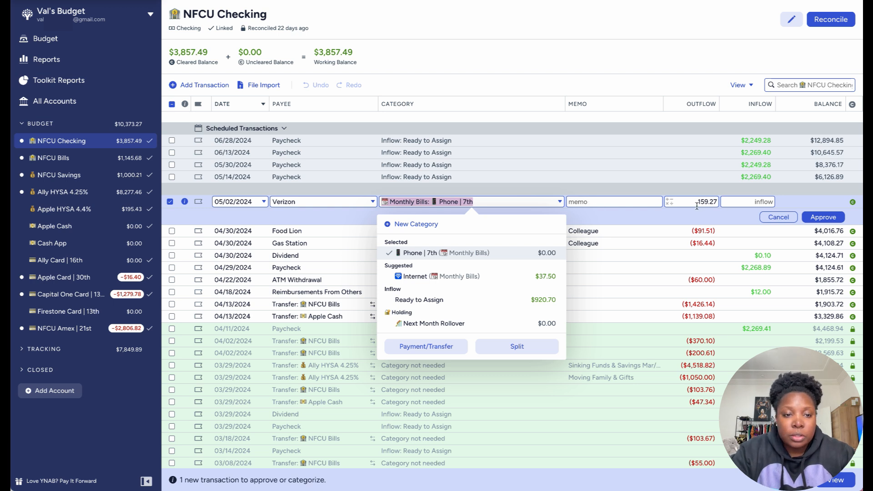
left_click(837, 218)
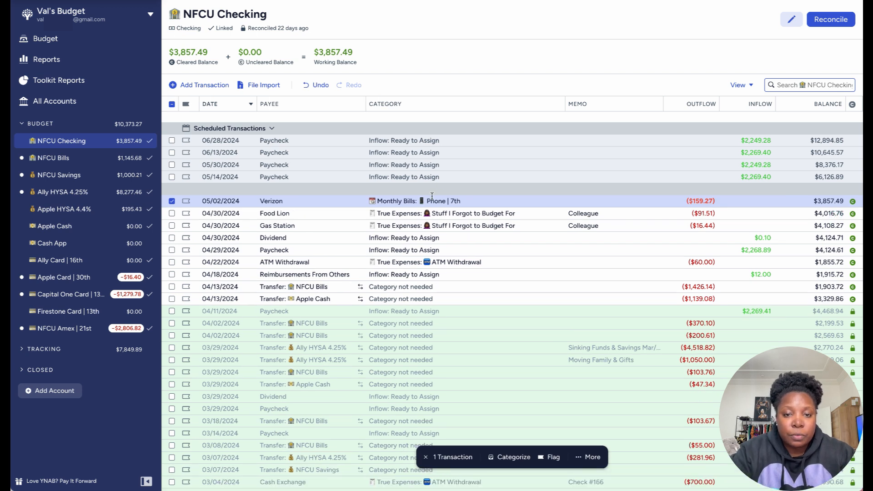
Step: Deselect the Verizon transaction and reconcile the NFCU Checking account against the recent bank balance
left_click(171, 201)
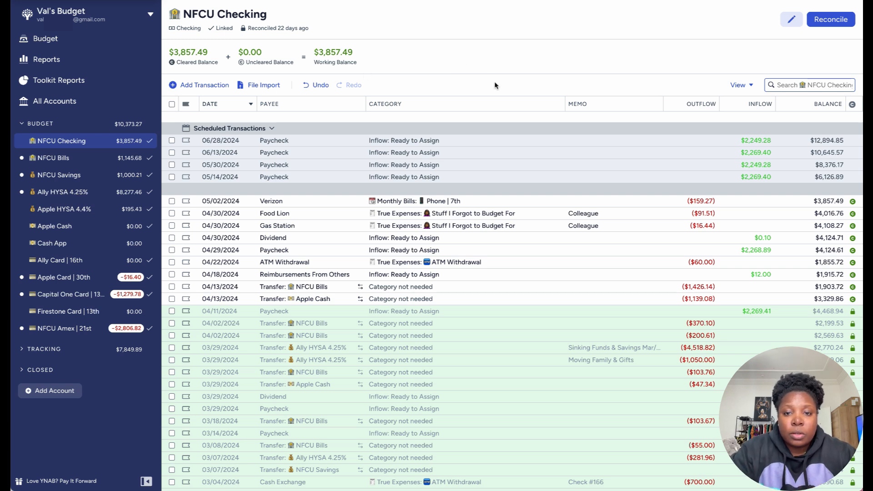
left_click(839, 21)
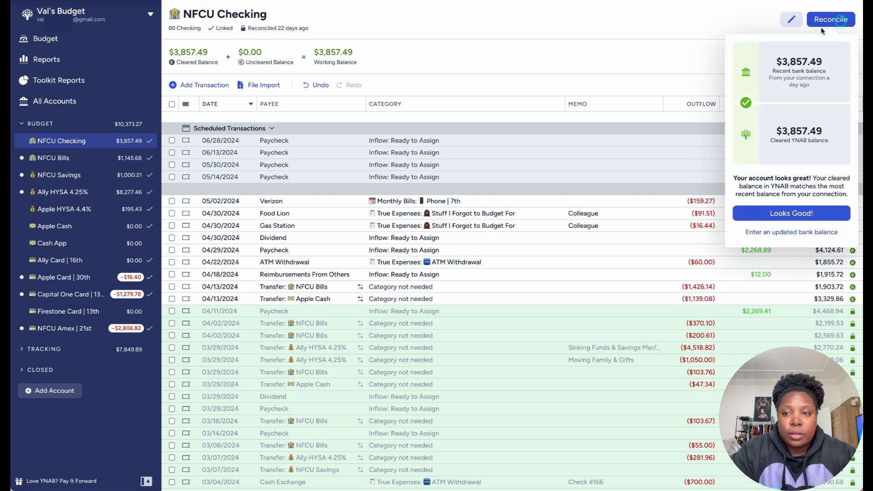
left_click(798, 213)
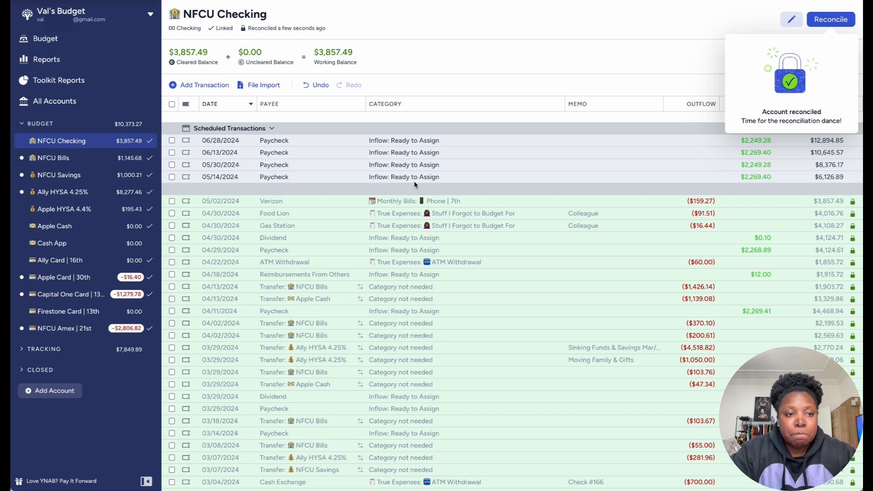
Step: In the NFCU Bills account, approve the two matched 04/13 transactions, the Capital One payment and the NFCU Checking transfer, leaving both deselected
left_click(54, 159)
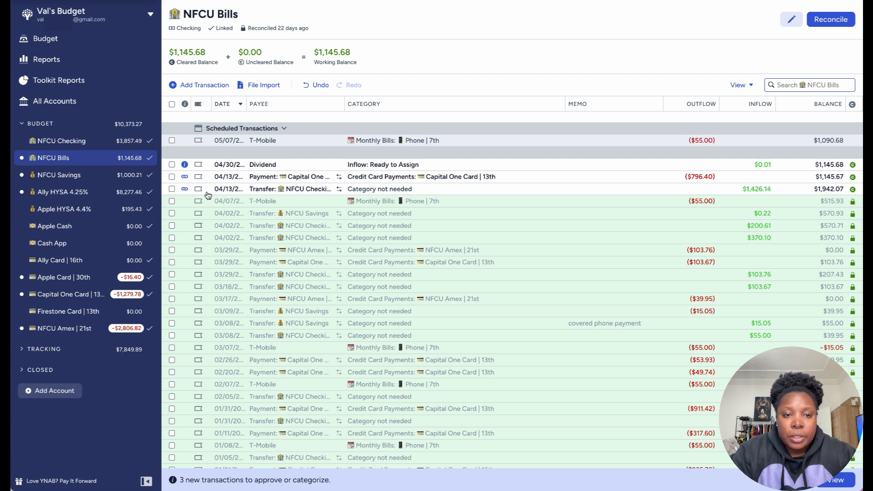
left_click(172, 189)
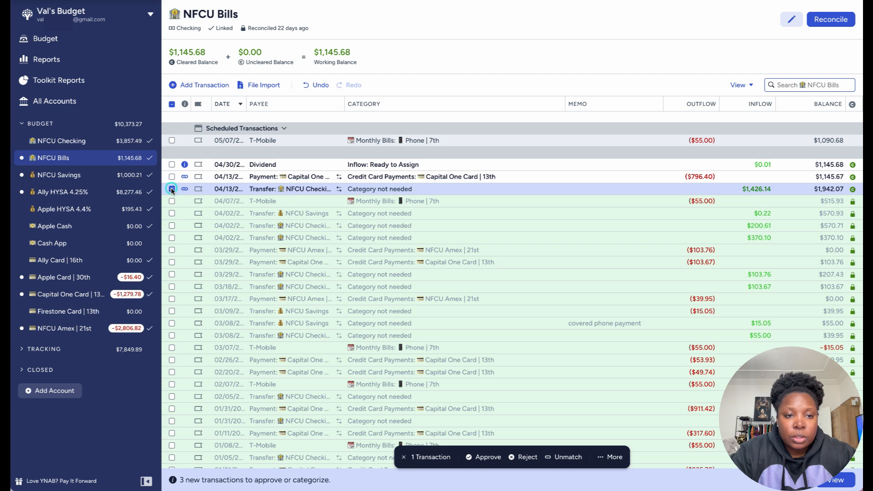
left_click(172, 177)
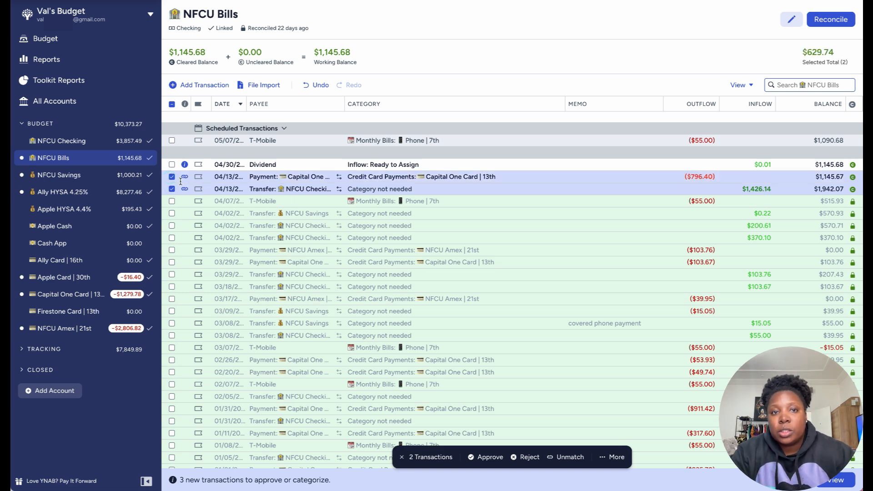
left_click(490, 457)
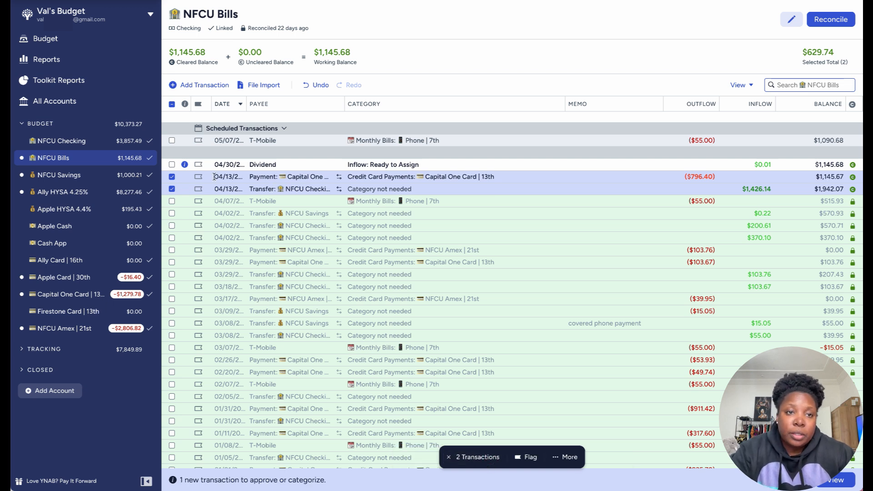
left_click(172, 177)
left_click(172, 189)
Step: Approve the 04/30 Dividend transaction in NFCU Bills, deselect it, and reconcile the account
left_click(172, 165)
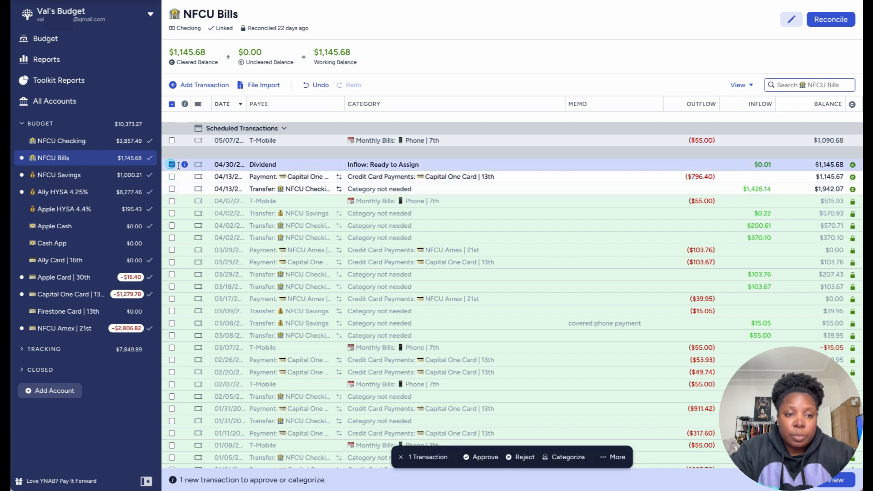
left_click(482, 457)
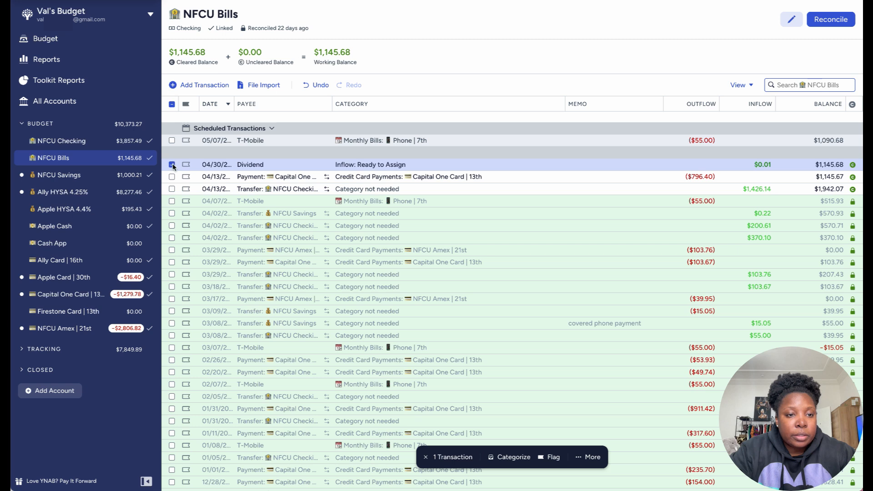
left_click(172, 164)
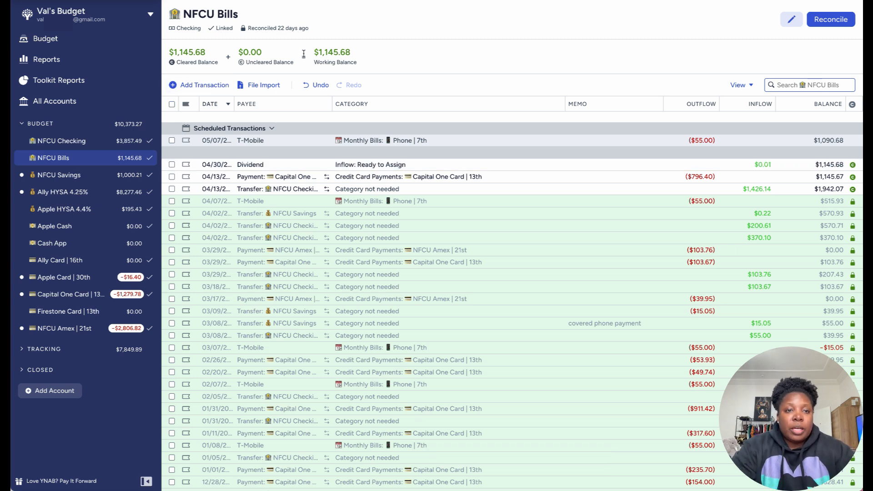
left_click(832, 21)
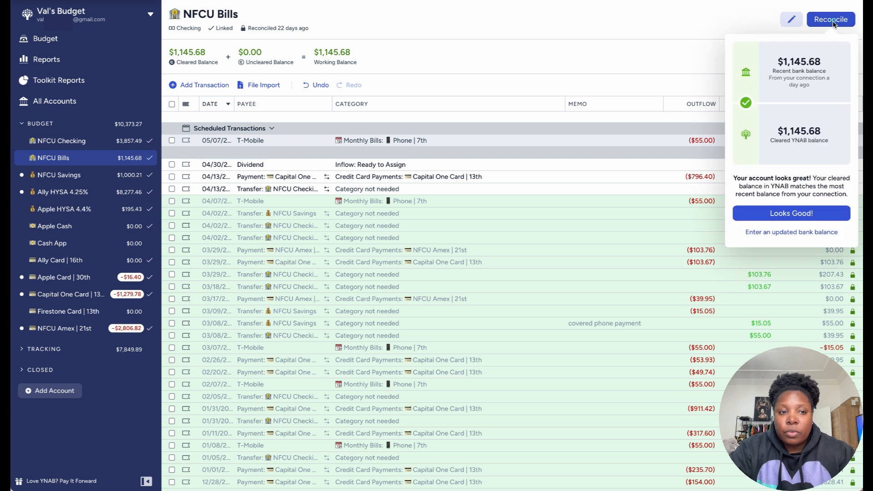
left_click(790, 213)
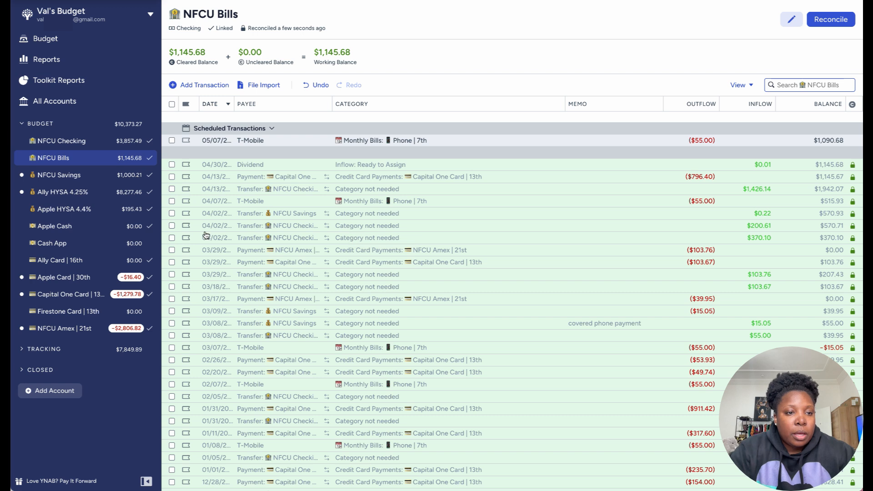
Step: In the NFCU Savings account, approve the 04/30 Dividend transaction and reconcile the account
left_click(71, 176)
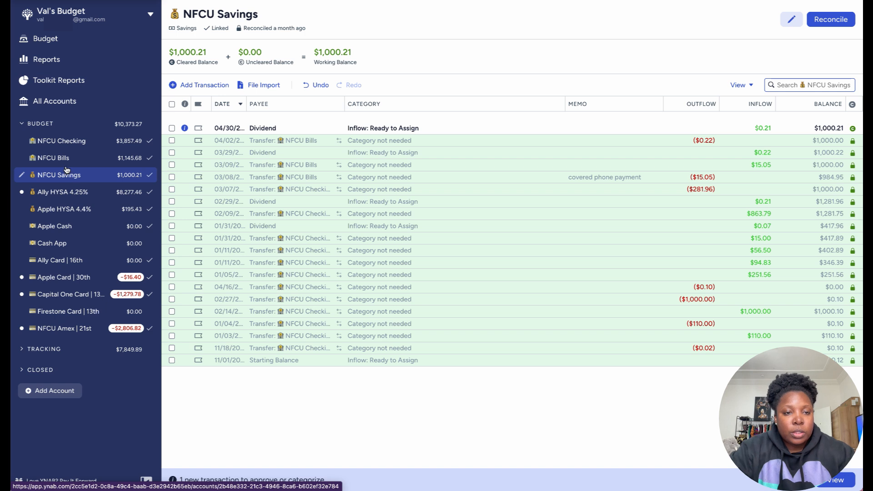
left_click(172, 129)
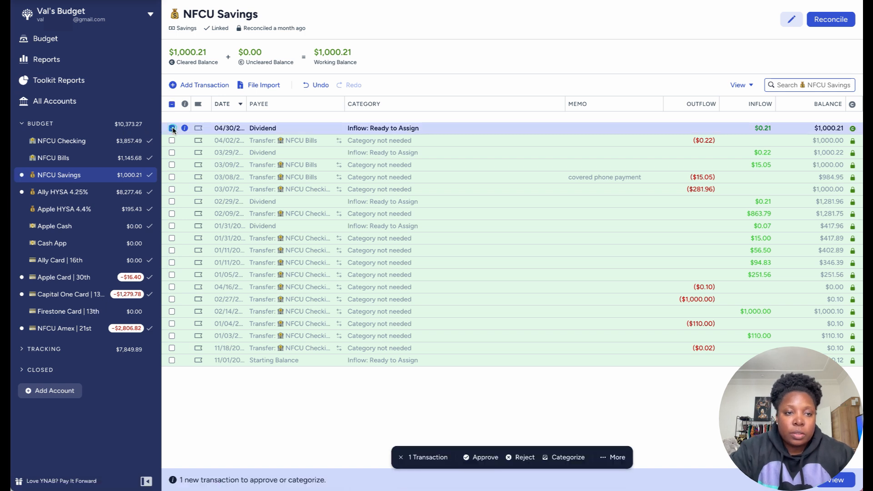
left_click(482, 457)
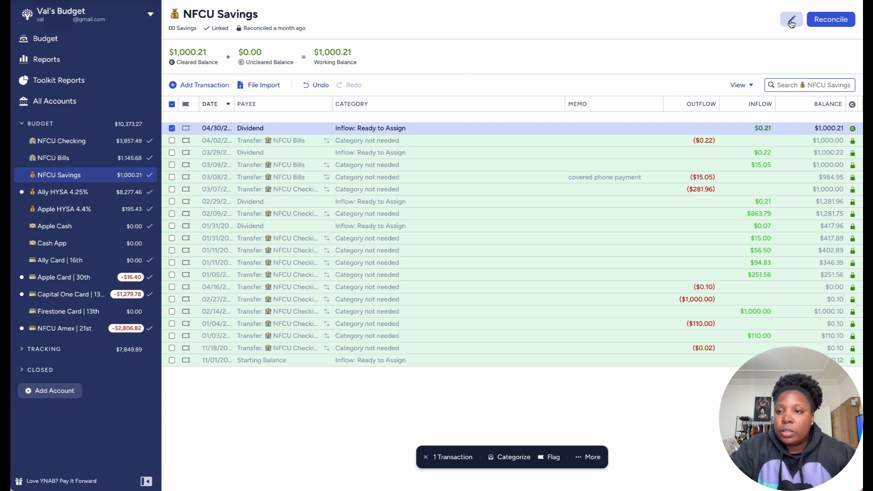
left_click(834, 22)
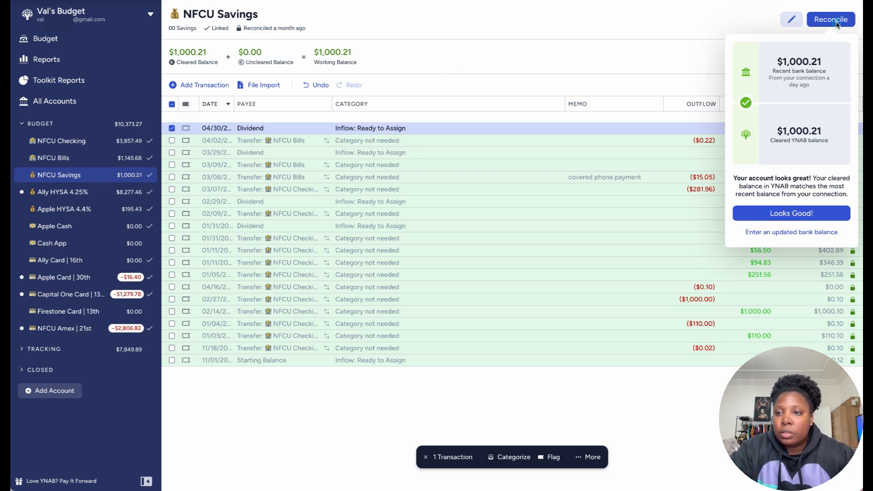
left_click(778, 214)
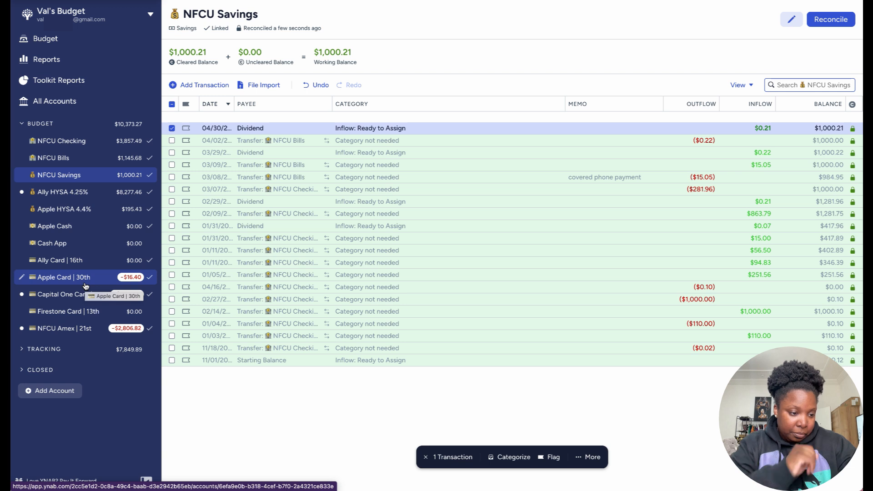
Step: In the NFCU Amex | 21st account, approve the matched 04/11 Kohl's transaction, leaving no transactions selected
left_click(76, 333)
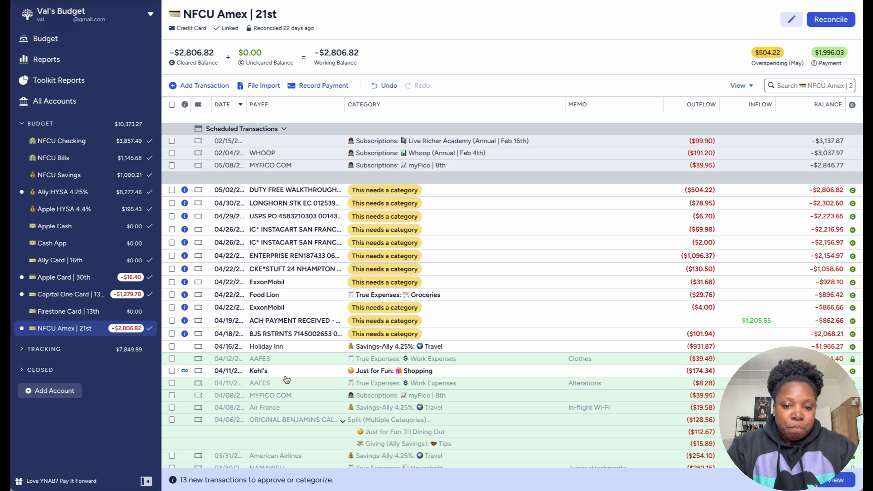
left_click(172, 372)
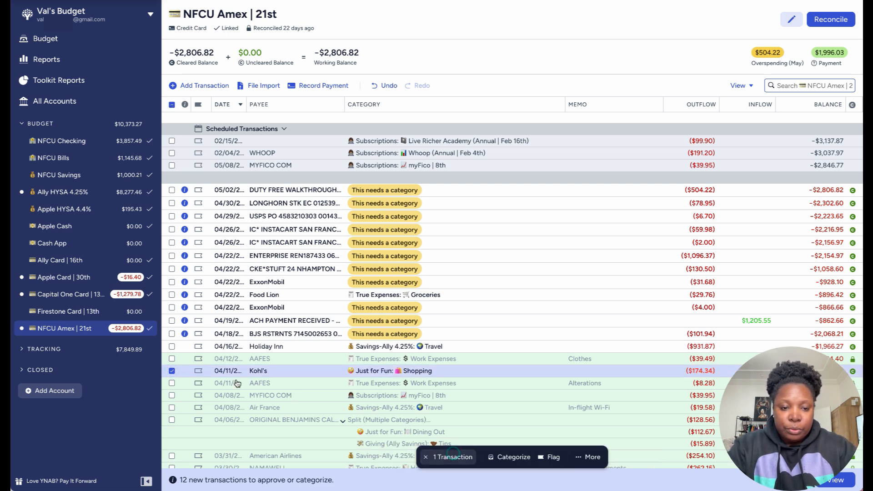
left_click(170, 370)
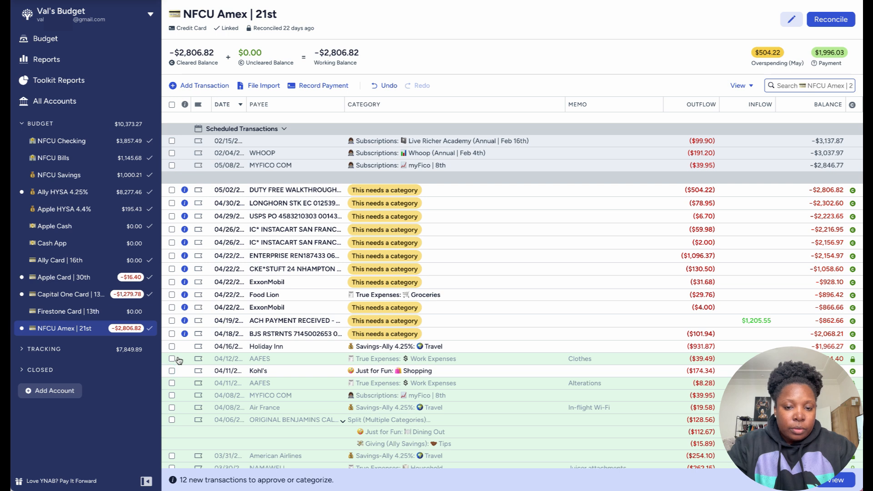
left_click(171, 348)
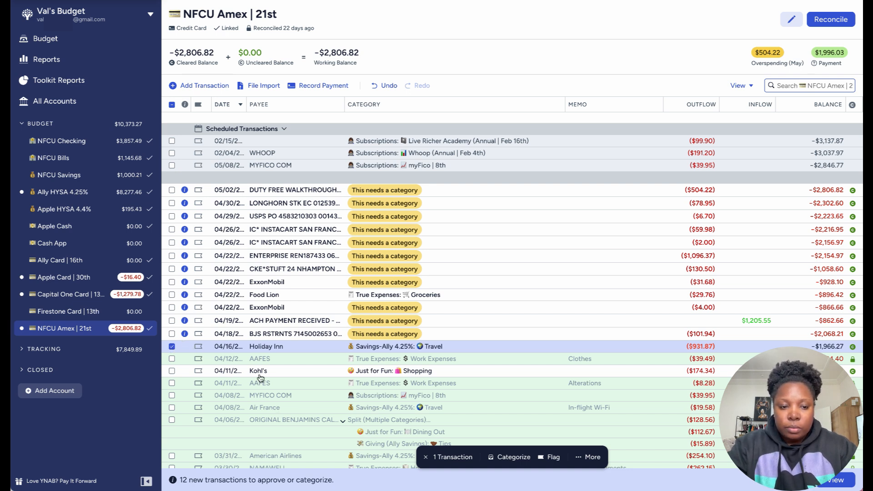
left_click(172, 347)
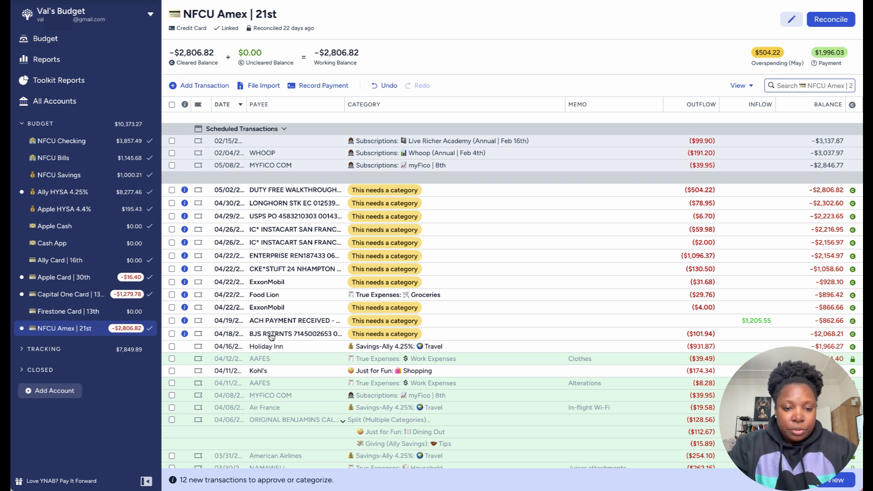
Step: Set the category of the 04/18 BJS RSTRNTS transaction to Dining Out under Just for Fun
left_click(392, 332)
left_click(390, 332)
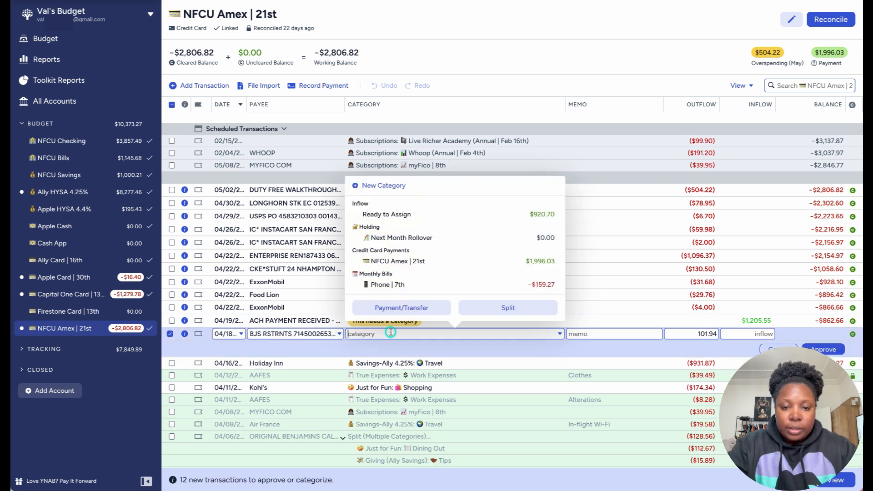
type("di")
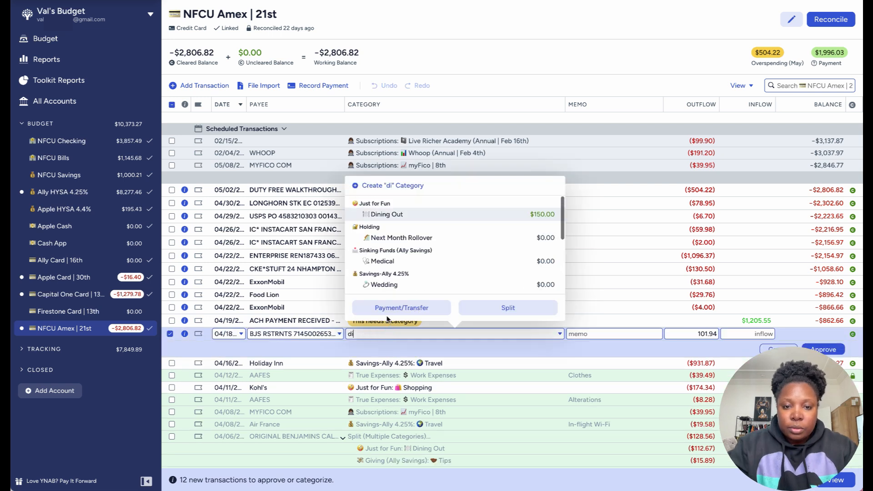
left_click(387, 214)
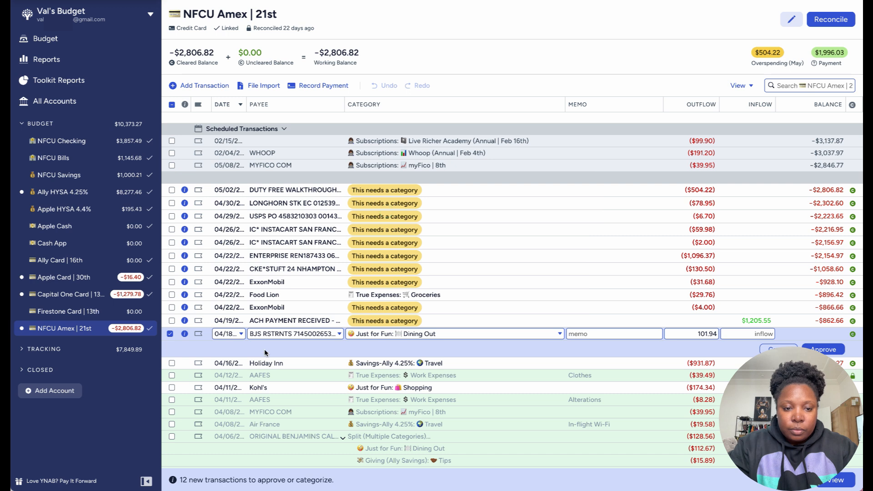
Step: Rename the payee of the 04/18 BJS RSTRNTS transaction to BJ's Restaurant and approve the transaction
left_click(269, 332)
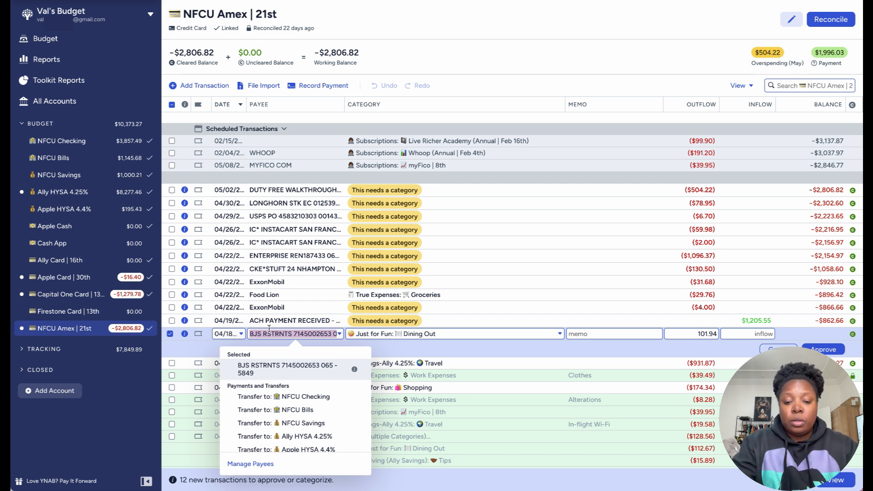
type("BJ")
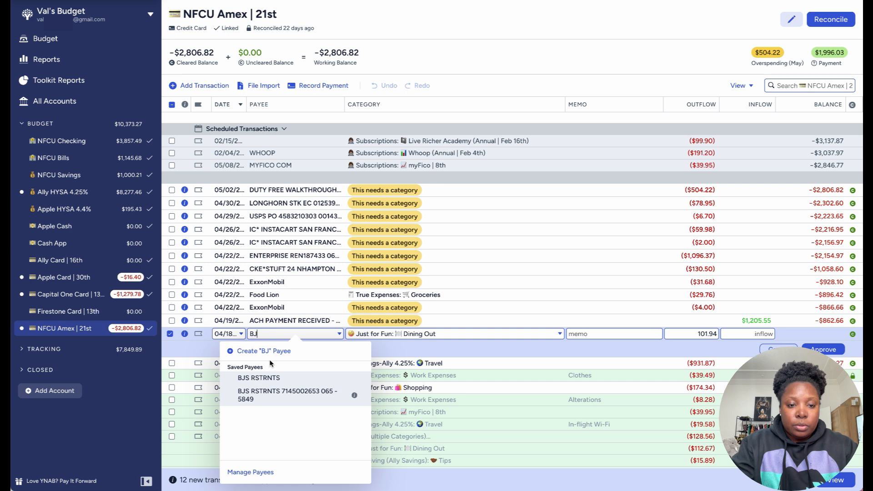
type("'")
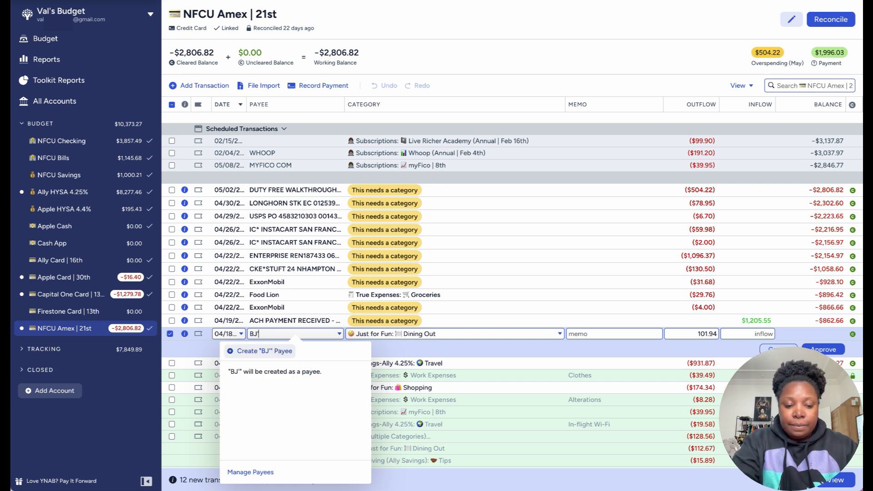
type("s R")
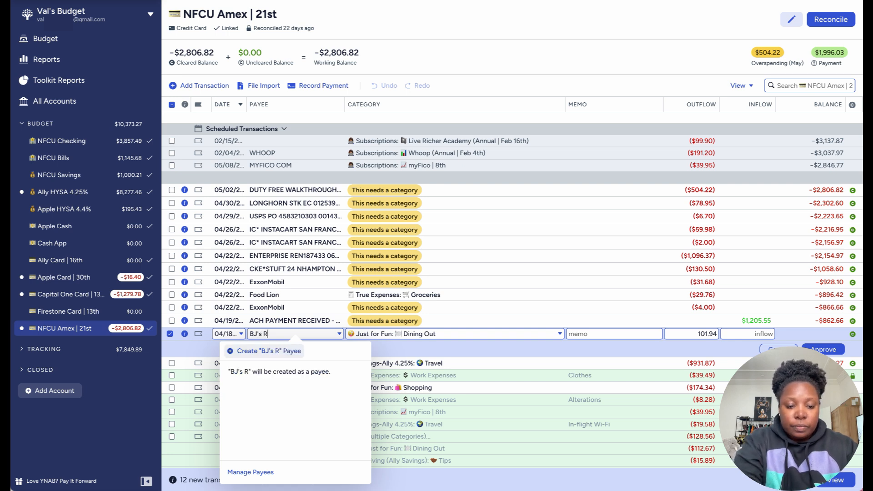
type("estau")
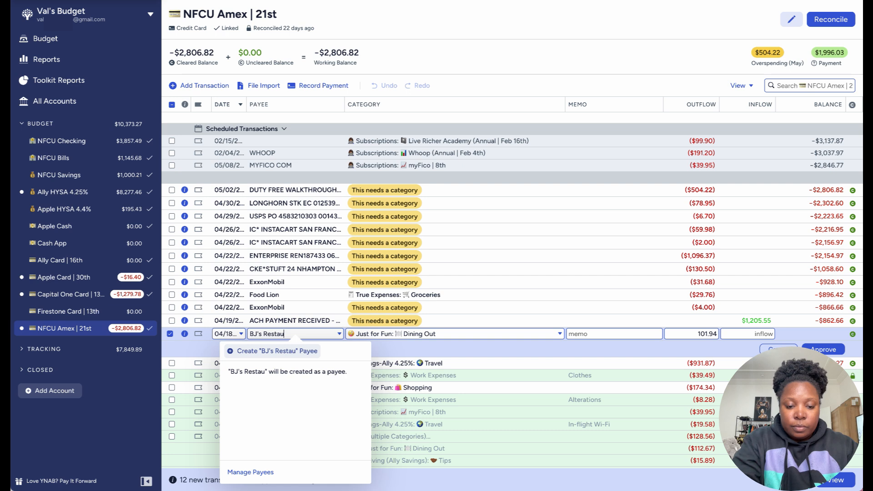
type("rant")
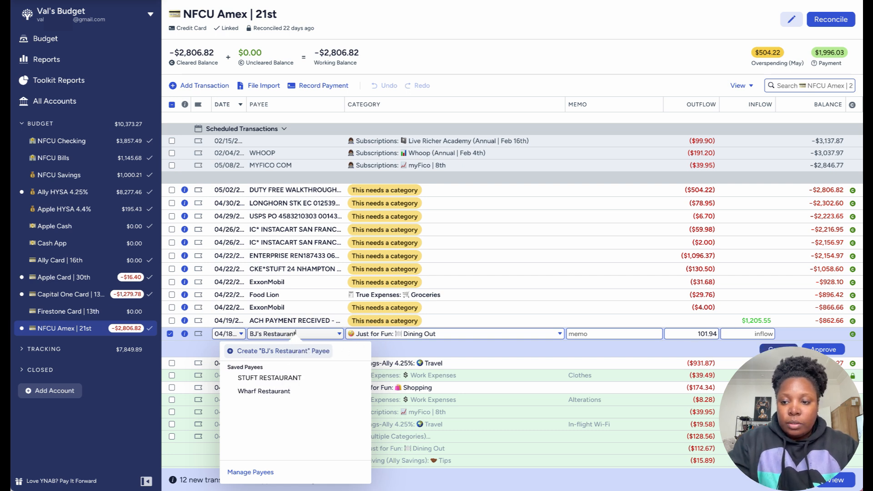
left_click(832, 350)
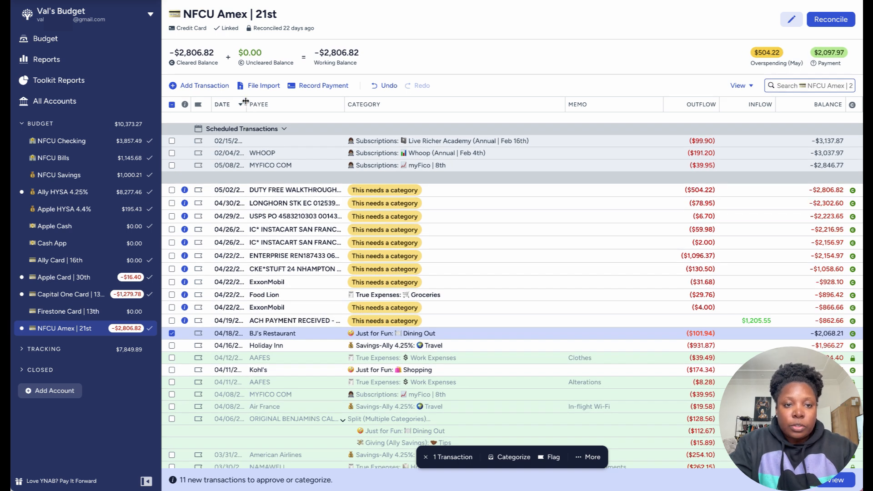
Step: Widen the Date column until full dates fit, and deselect the BJ's Restaurant transaction
left_click_drag(246, 101, 252, 102)
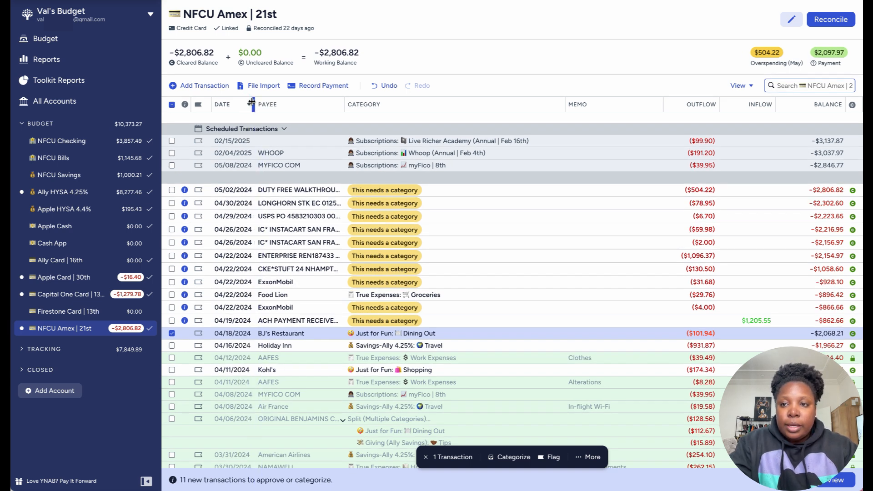
left_click(172, 334)
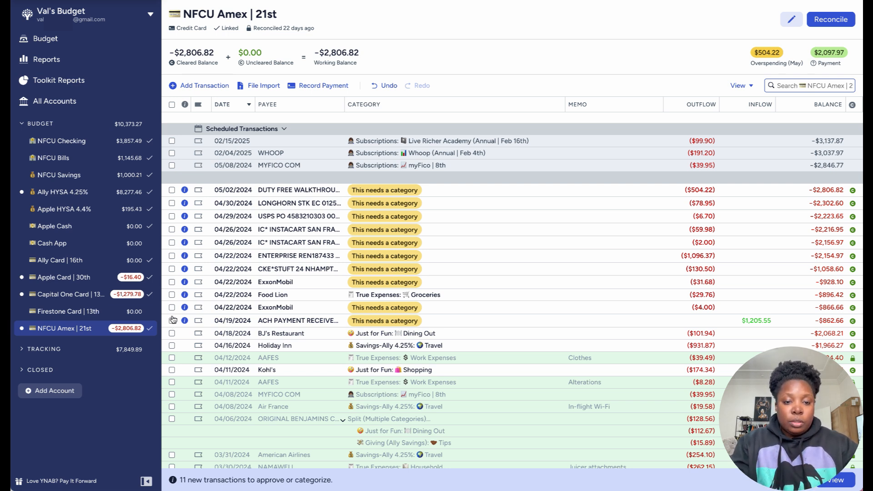
Step: Record the 04/19 ACH PAYMENT RECEIVED transaction as a payment from Ally HYSA 4.25%, then approve and deselect it
left_click(171, 321)
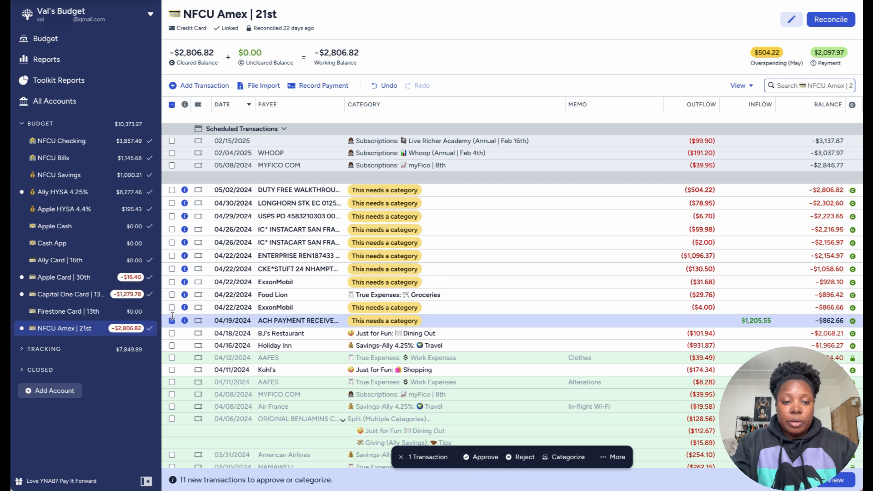
left_click(305, 321)
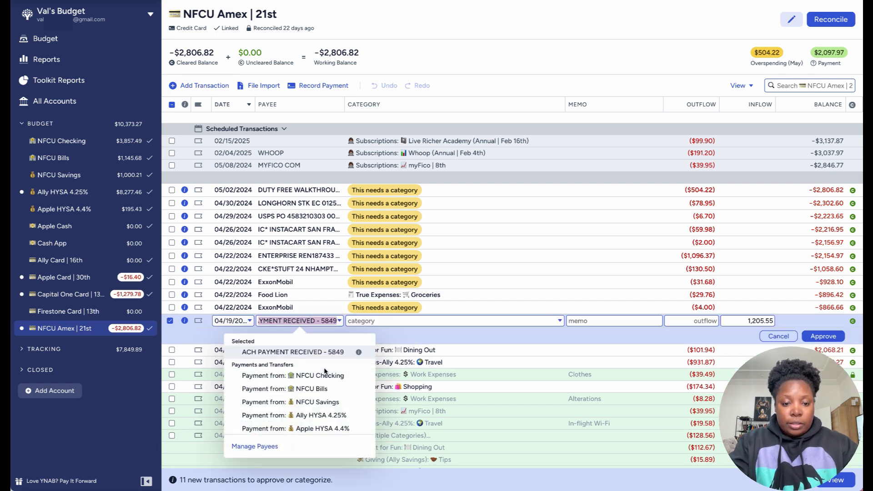
scroll(326, 394, "down", 1)
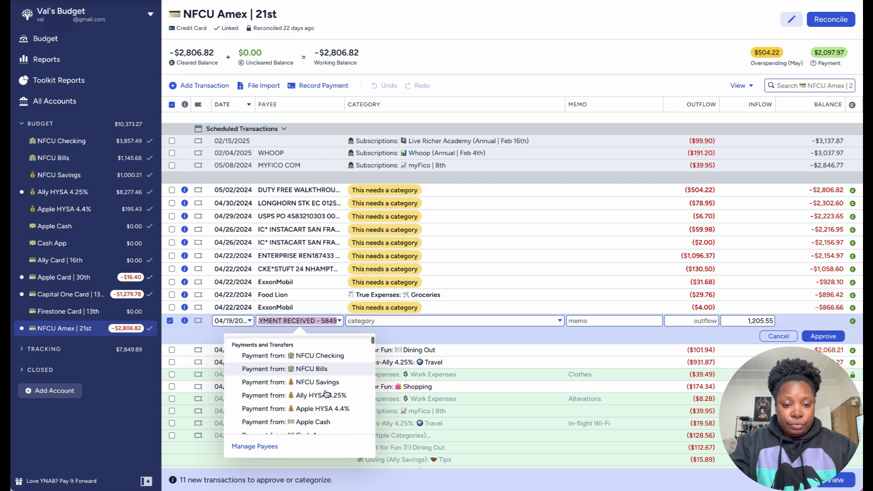
scroll(326, 394, "down", 3)
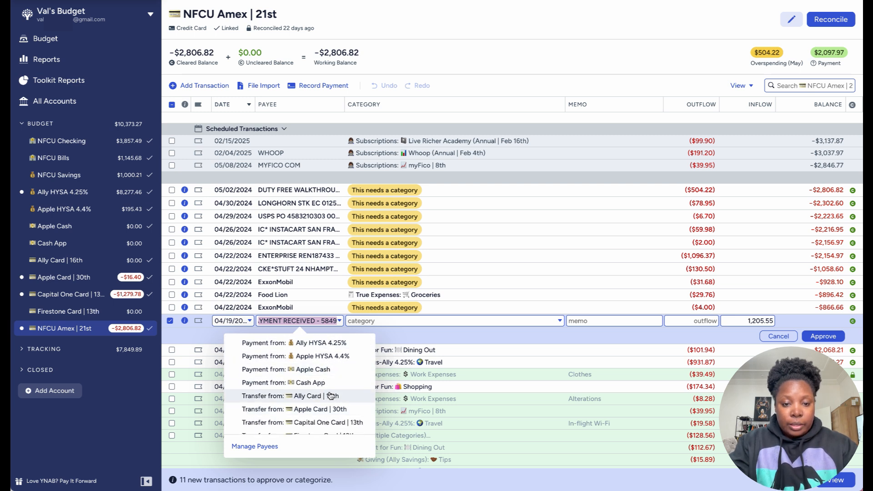
scroll(325, 364, "up", 2)
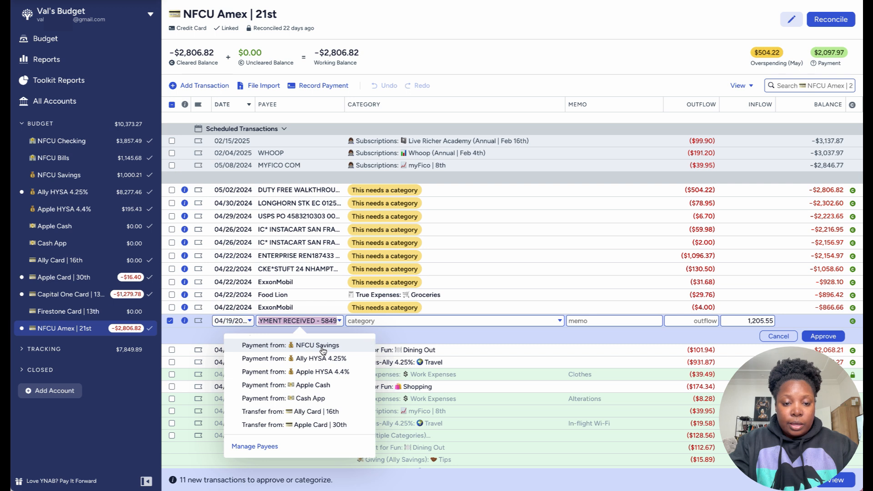
left_click(321, 359)
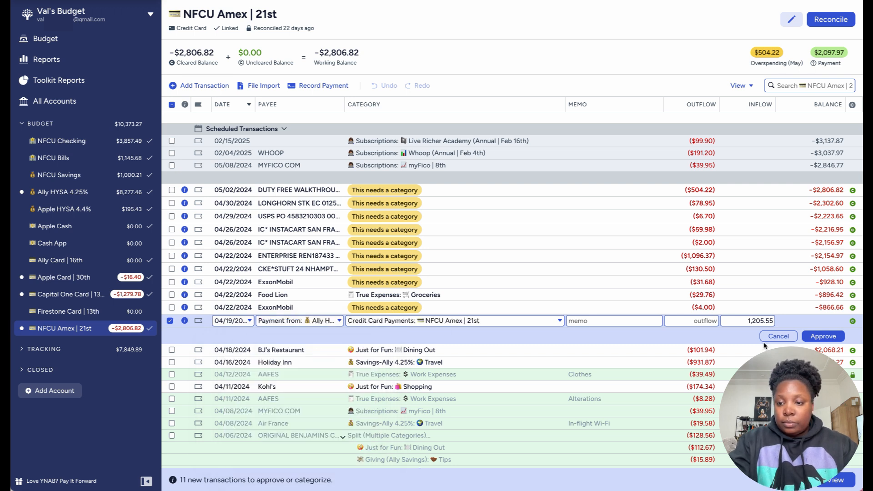
left_click(823, 336)
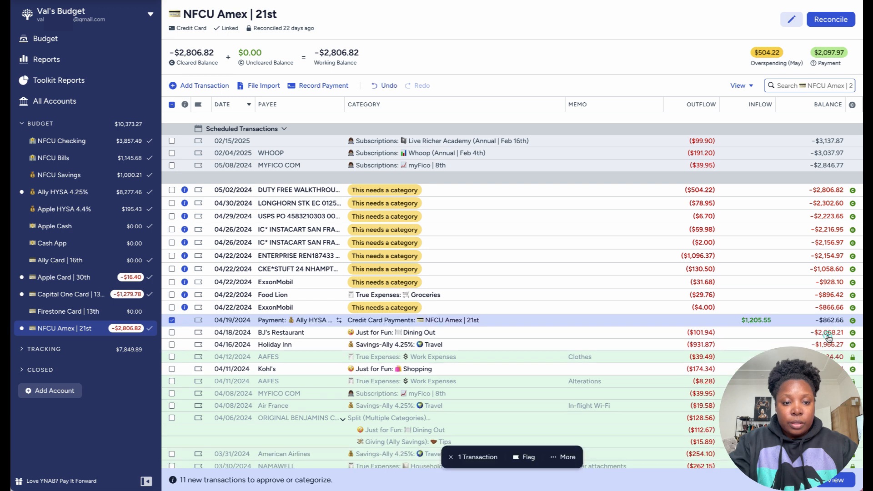
left_click(172, 320)
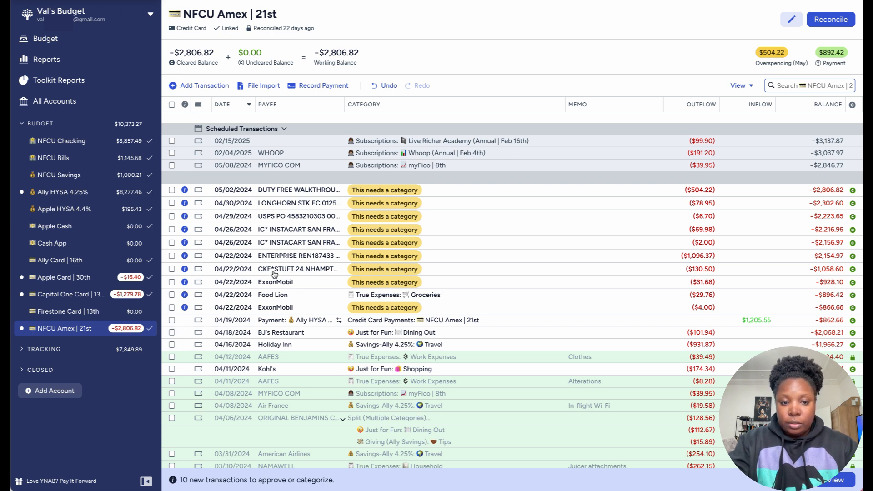
Step: Set the category of the 04/22 CKE*STUFT 24 transaction to Dining Out under Just for Fun
left_click(372, 266)
left_click(371, 268)
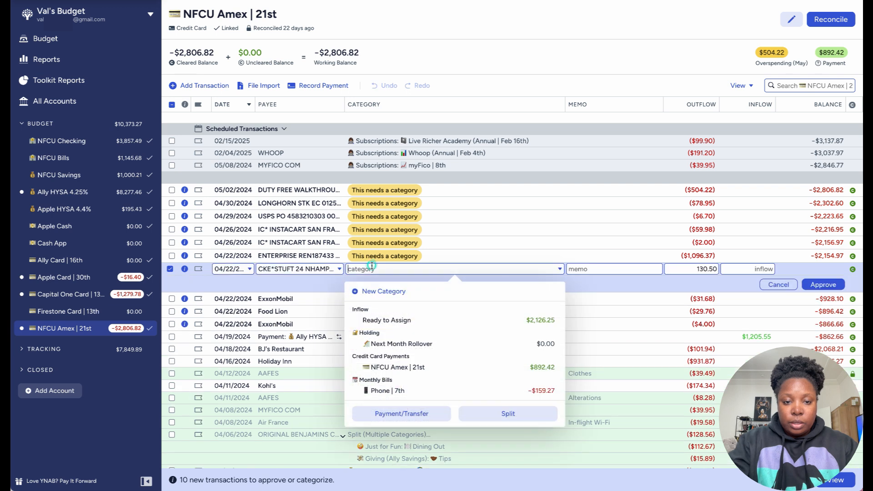
type("din")
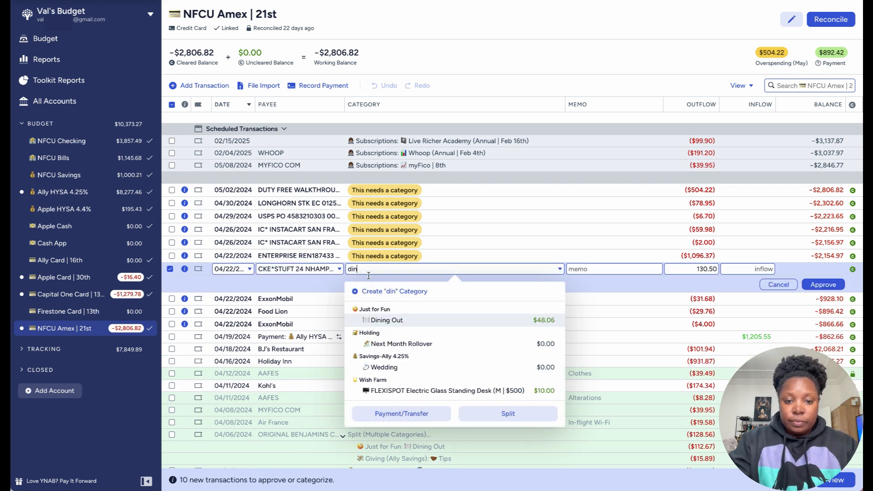
left_click(384, 323)
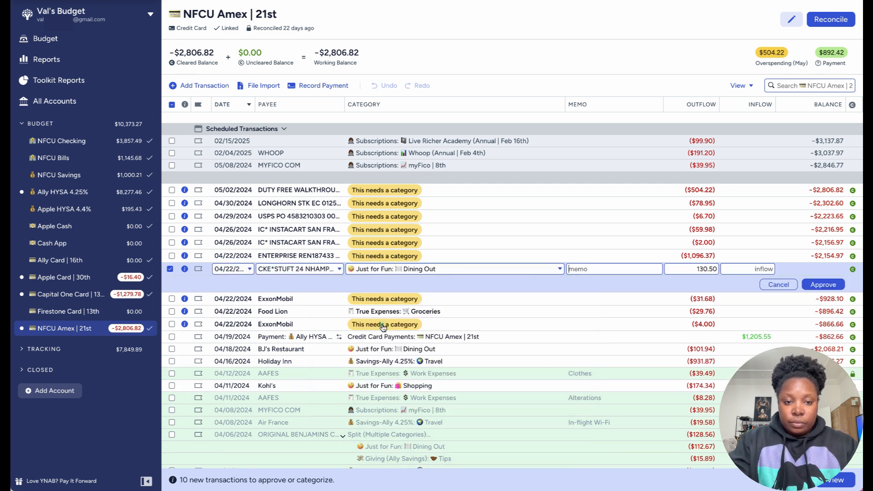
Step: Change the payee of the 04/22 CKE*STUFT 24 transaction to the saved payee STUFT RESTAURANT and approve it
left_click(300, 268)
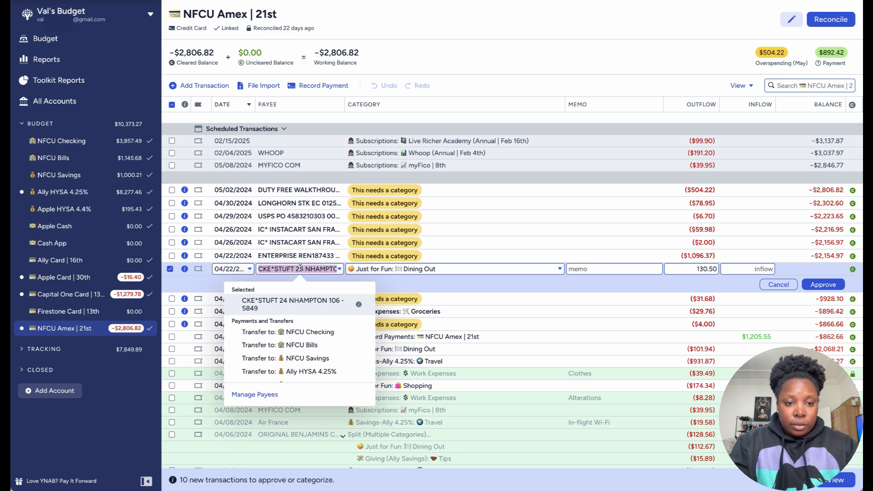
key("Caps_Lock")
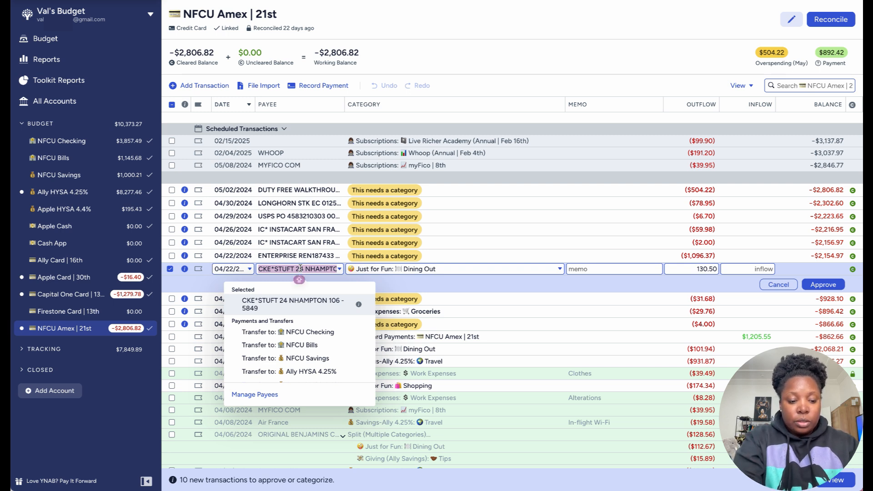
type("Stu")
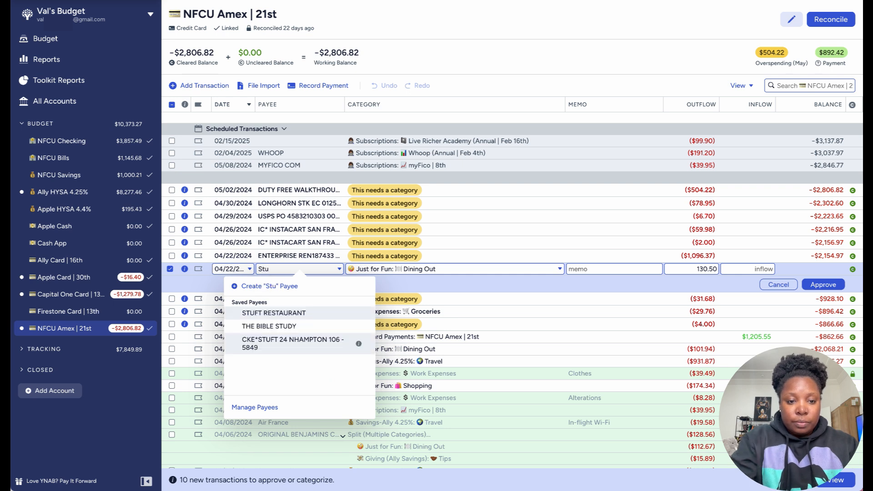
left_click(267, 313)
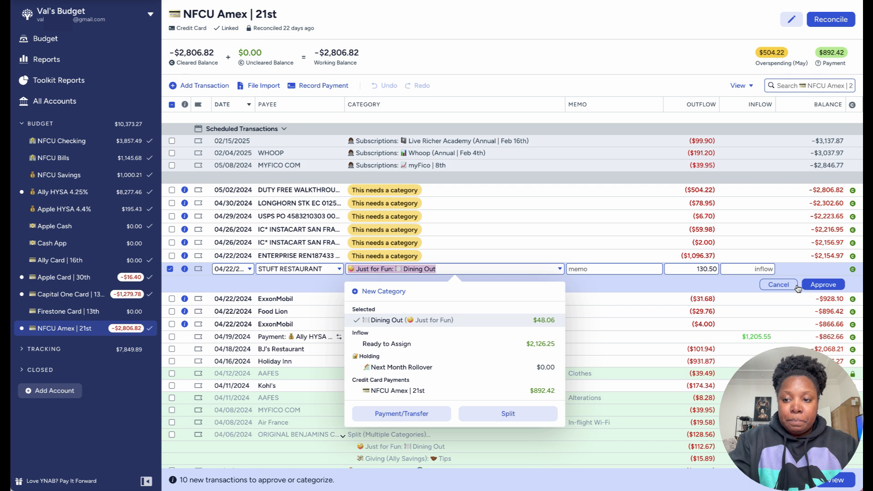
left_click(823, 285)
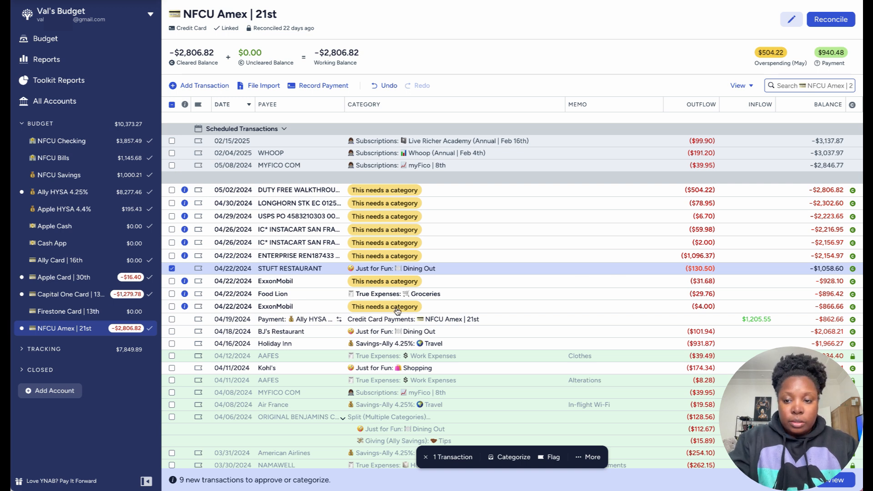
Step: Change the payee of the $4.00 ExxonMobil transaction on 04/22 to the saved payee Gas Station
left_click(324, 309)
left_click(296, 306)
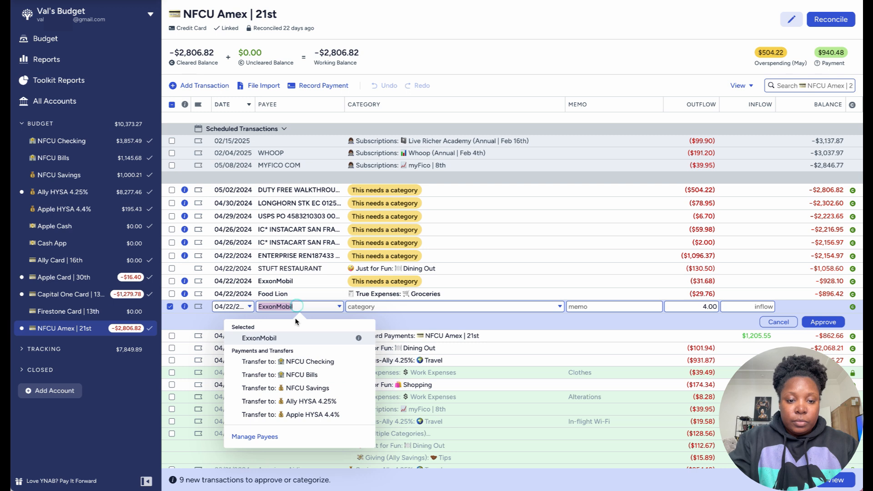
type("gas")
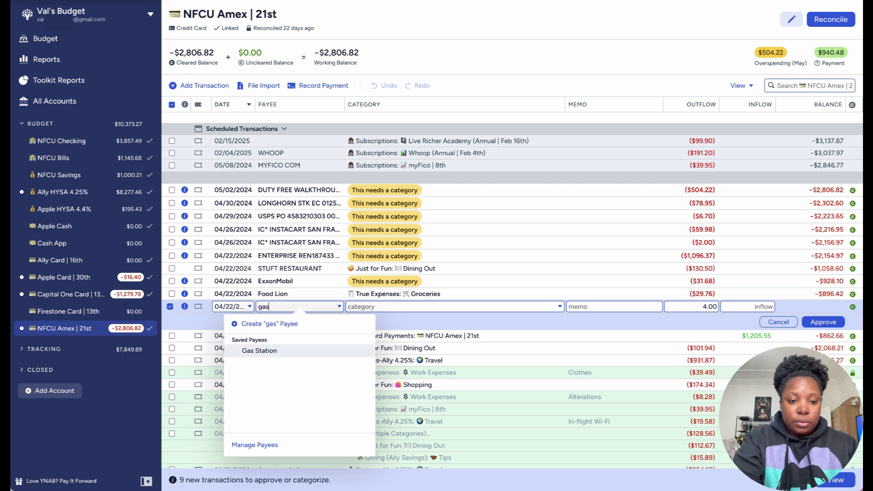
left_click(283, 351)
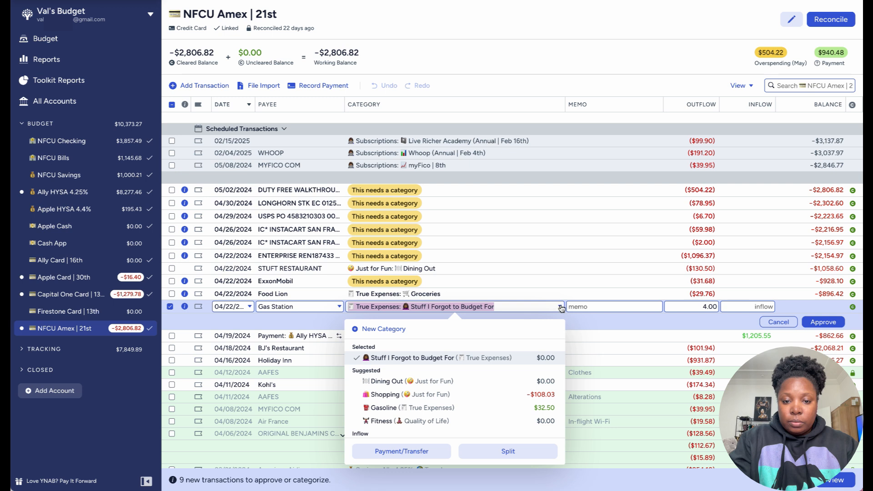
Step: Categorize the $4.00 Gas Station transaction as Gasoline under True Expenses with the memo Exxon, and approve it
left_click(455, 408)
type("Exxon")
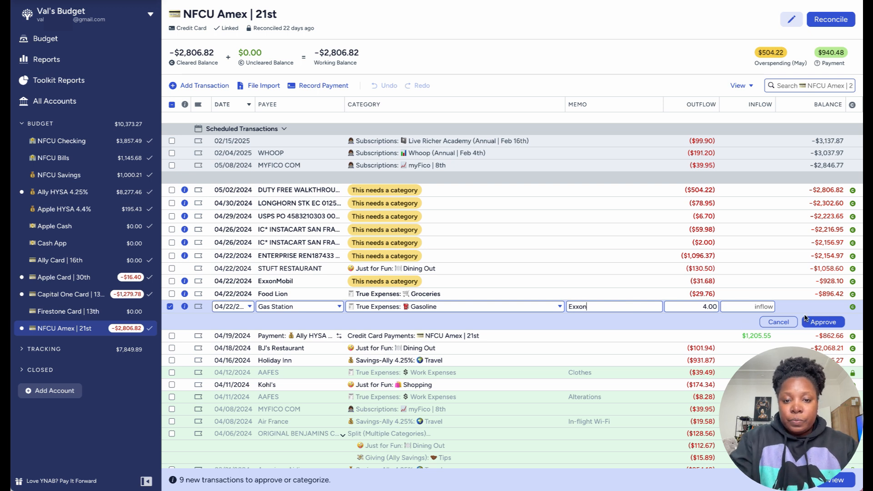
left_click(824, 322)
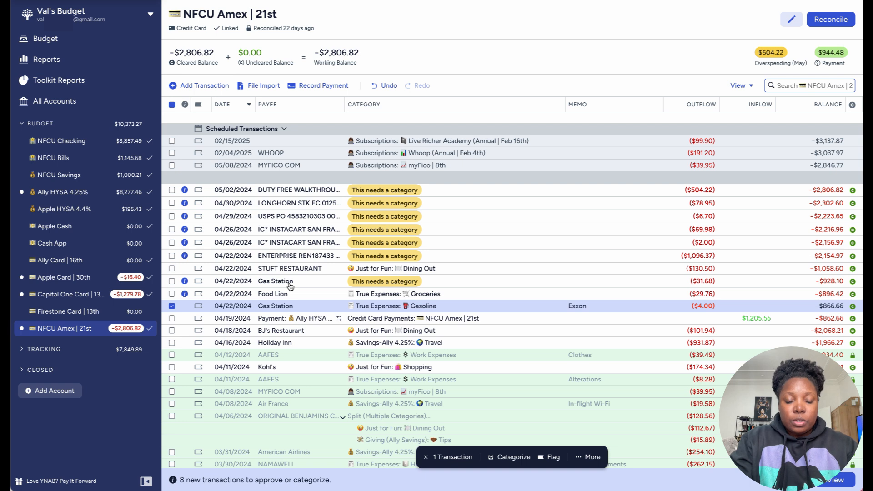
Step: Categorize the $31.68 Gas Station transaction on 04/22 as Gasoline under True Expenses with the memo Exxon, and approve it
left_click(371, 281)
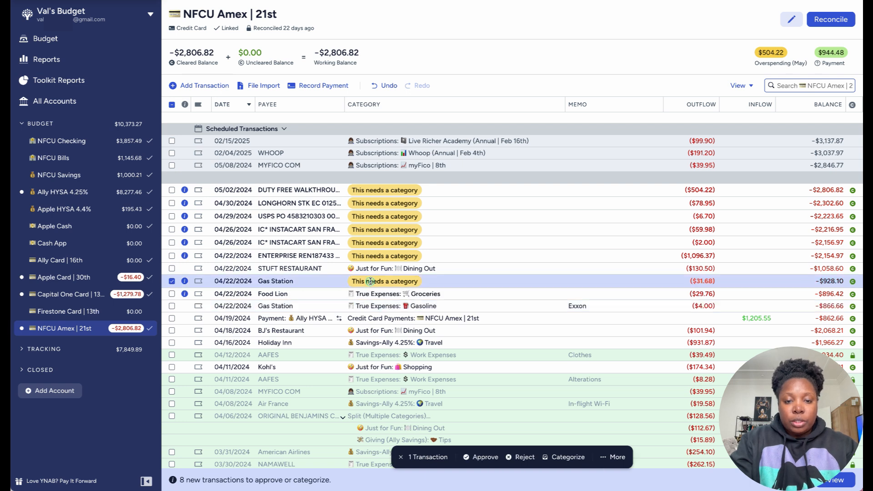
left_click(370, 281)
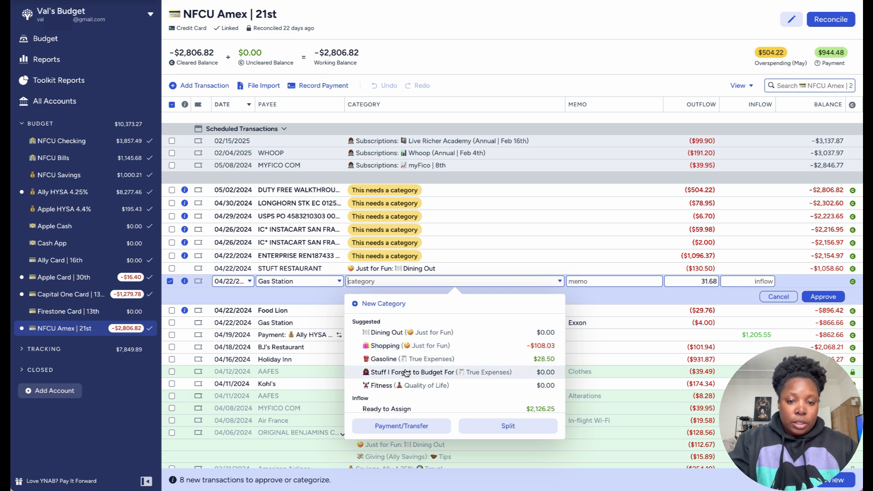
left_click(428, 359)
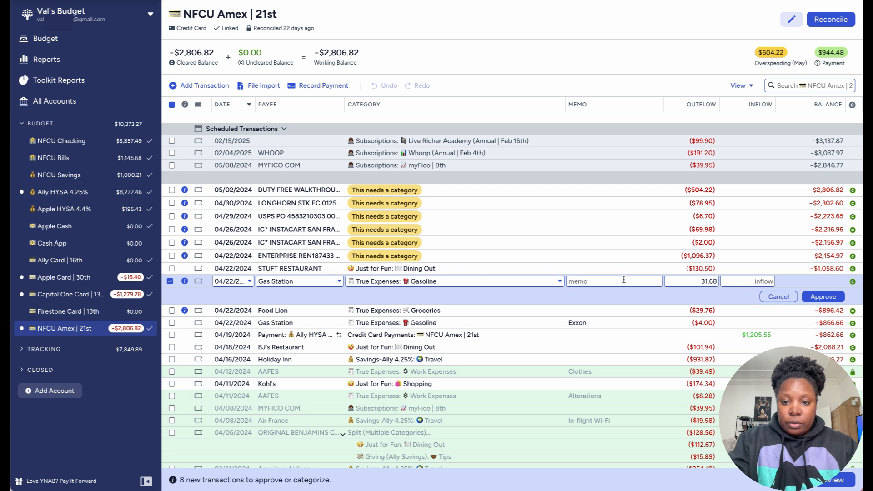
type("Exxon")
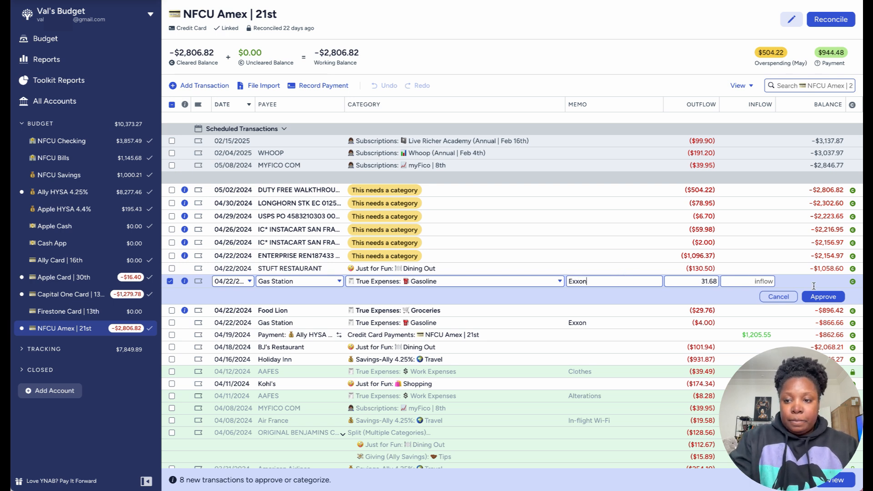
left_click(823, 297)
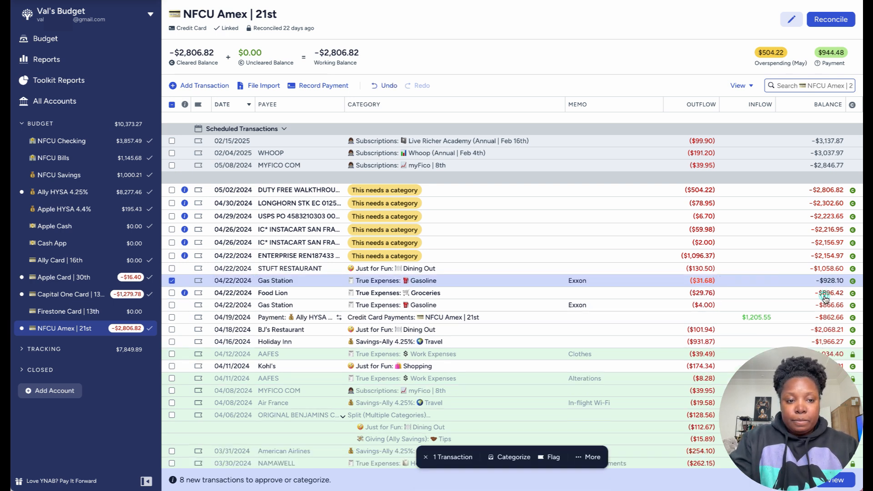
Step: Categorize the $1,096.37 Enterprise transaction on 04/22 as Travel under Savings-Ally 4.25%
left_click(171, 281)
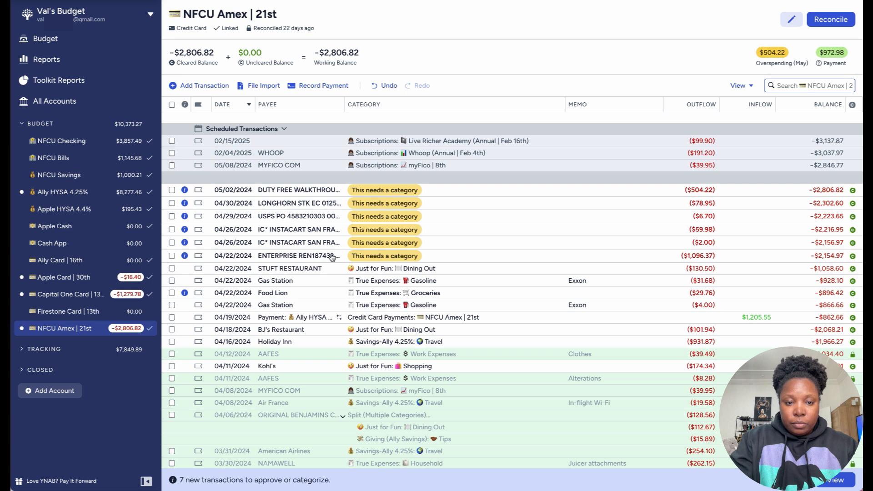
left_click(373, 257)
left_click(373, 255)
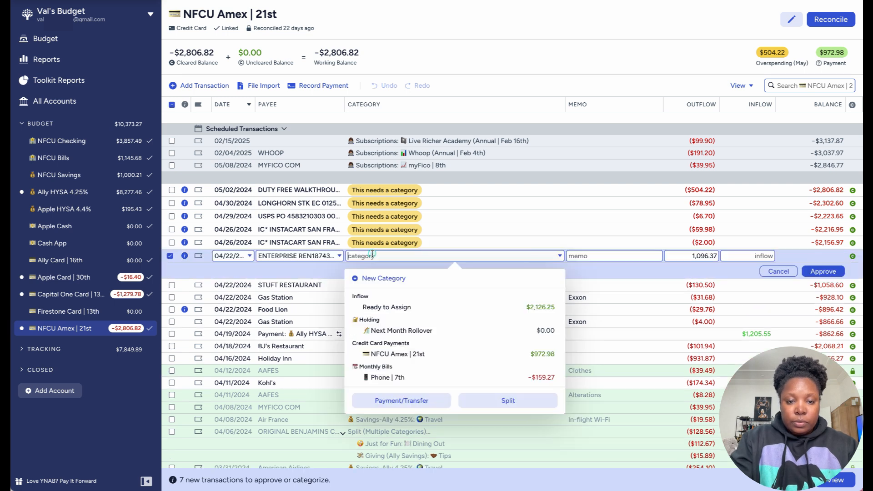
type("tra")
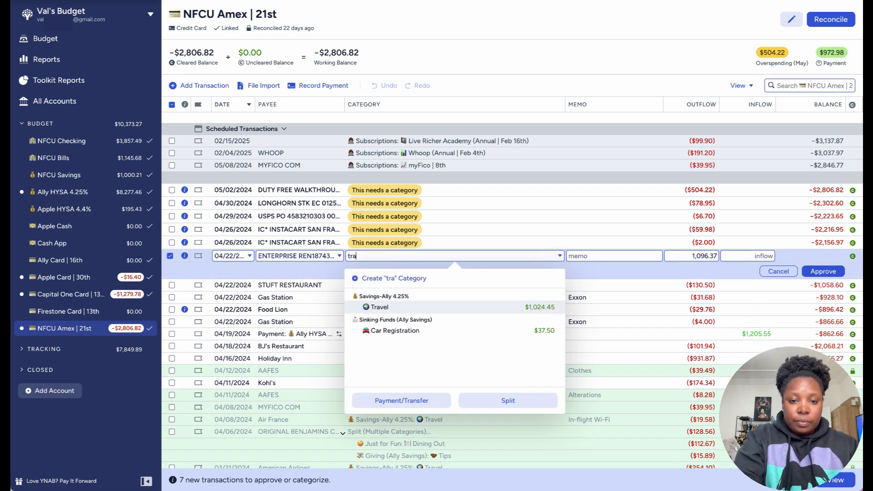
left_click(379, 308)
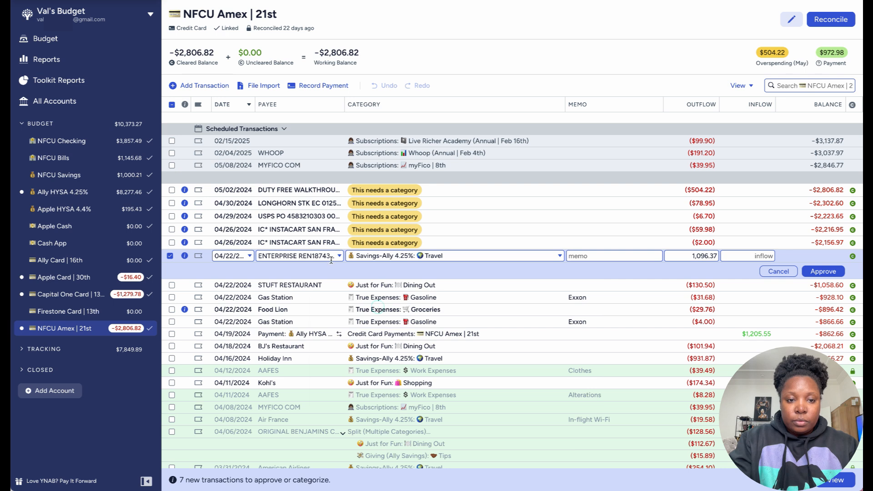
Step: Change the payee of the $1,096.37 Enterprise transaction to the saved payee Enterprise Rent-A-Car, approve it and deselect it
left_click(306, 255)
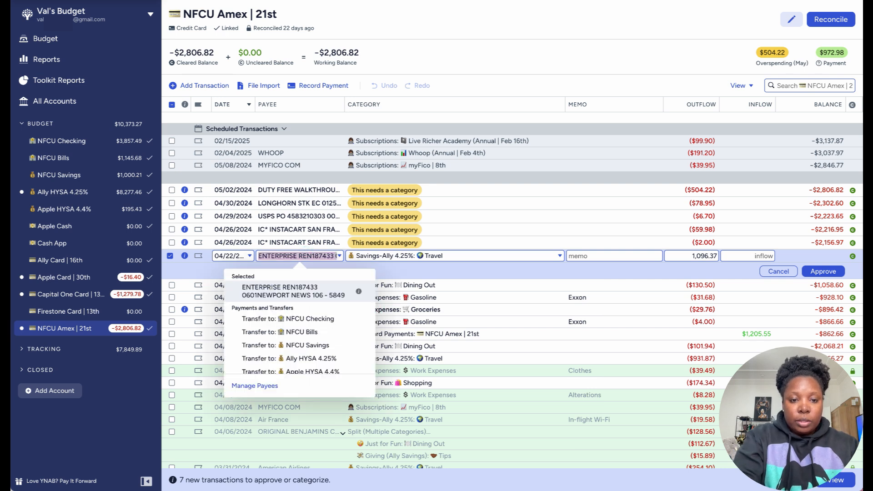
type("Enter")
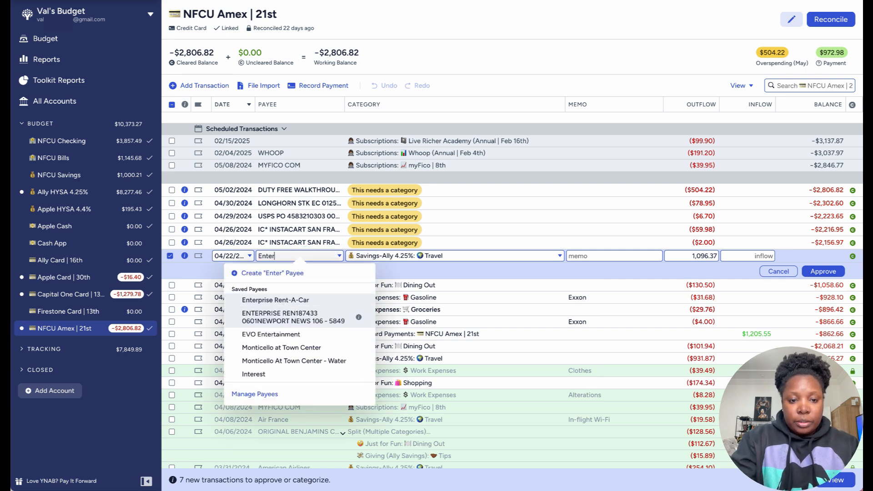
type("p")
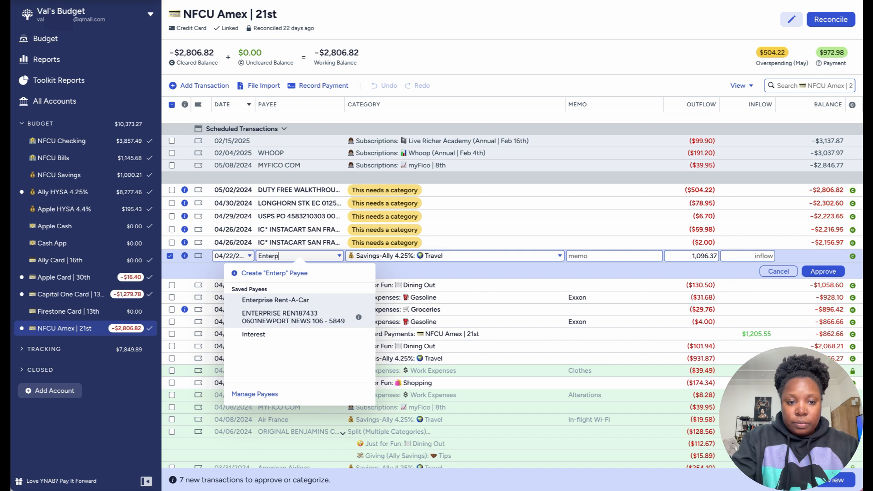
type("rise")
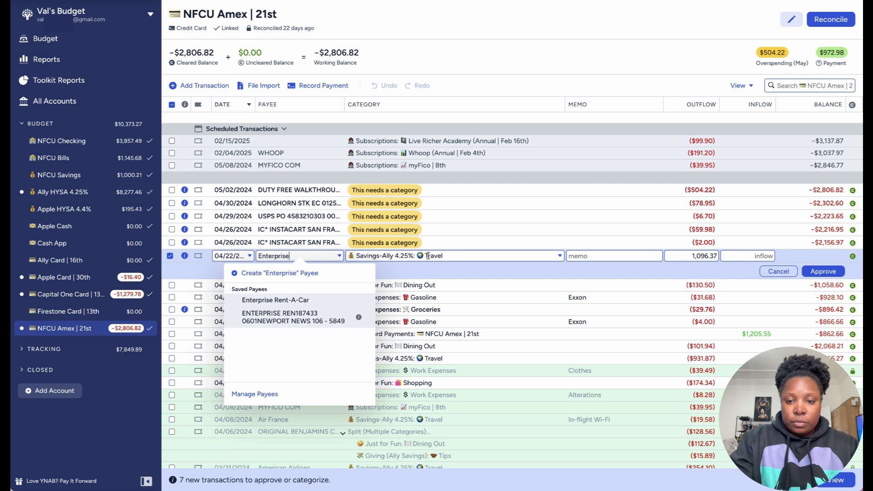
left_click(633, 259)
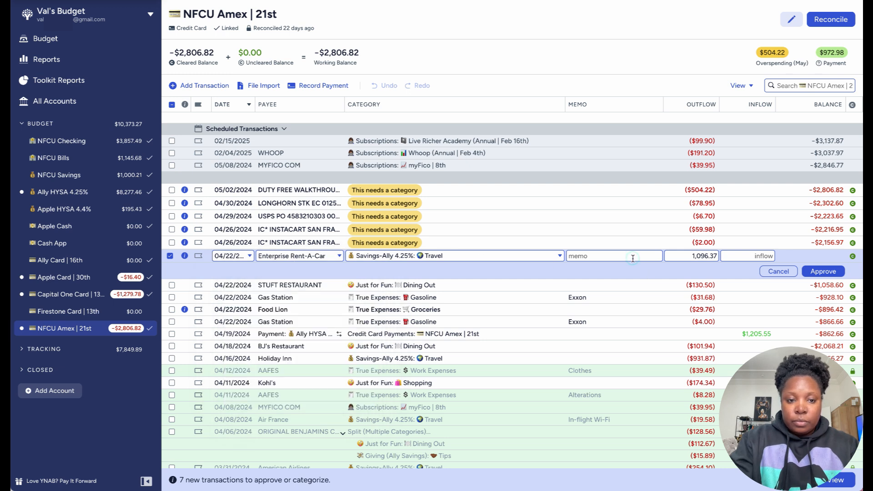
left_click(818, 272)
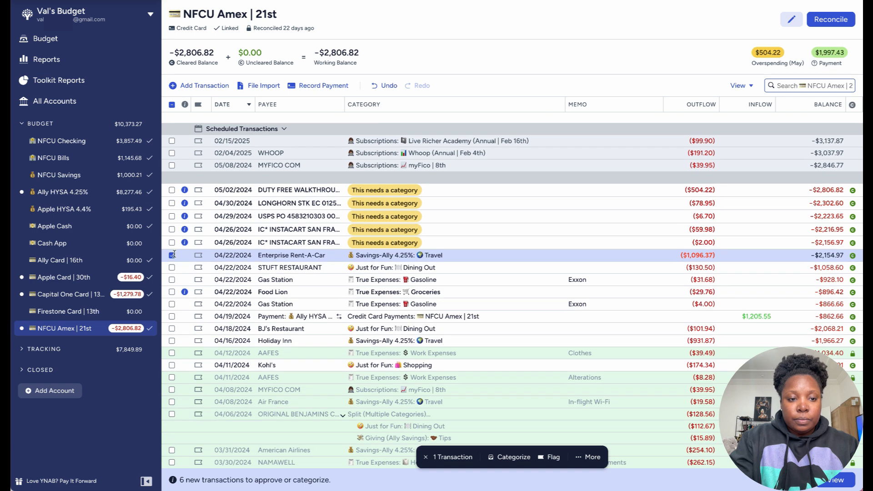
left_click(171, 256)
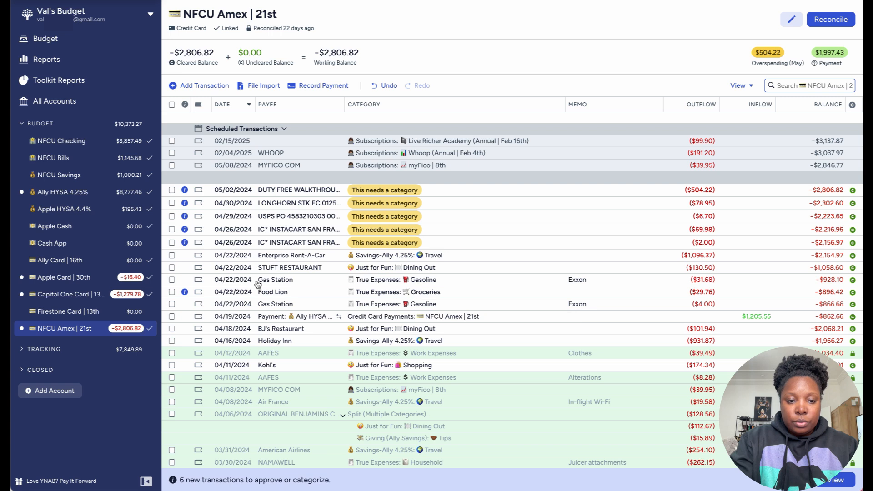
Step: Approve the $29.76 Food Lion transaction on 04/22 with its Groceries category and deselect it
left_click(171, 291)
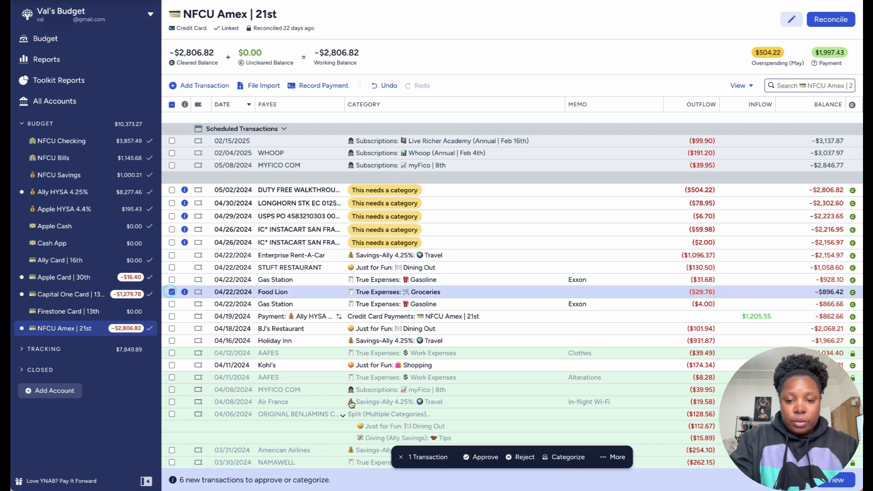
left_click(481, 457)
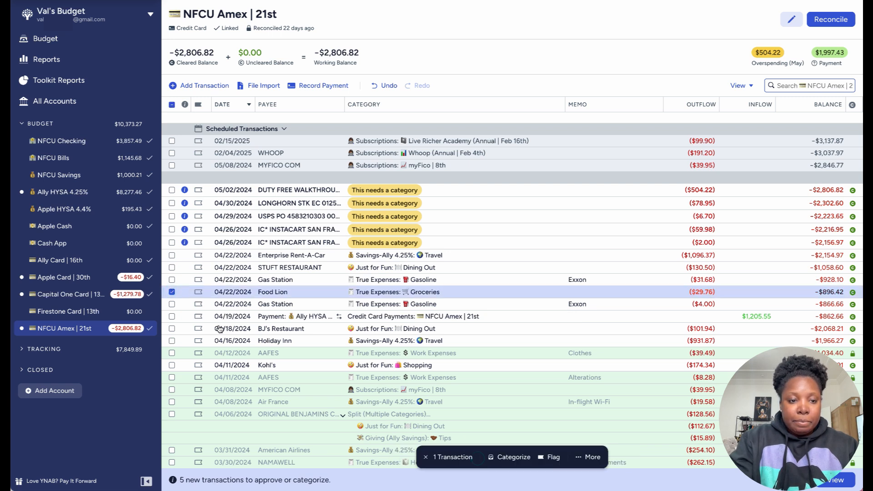
left_click(172, 292)
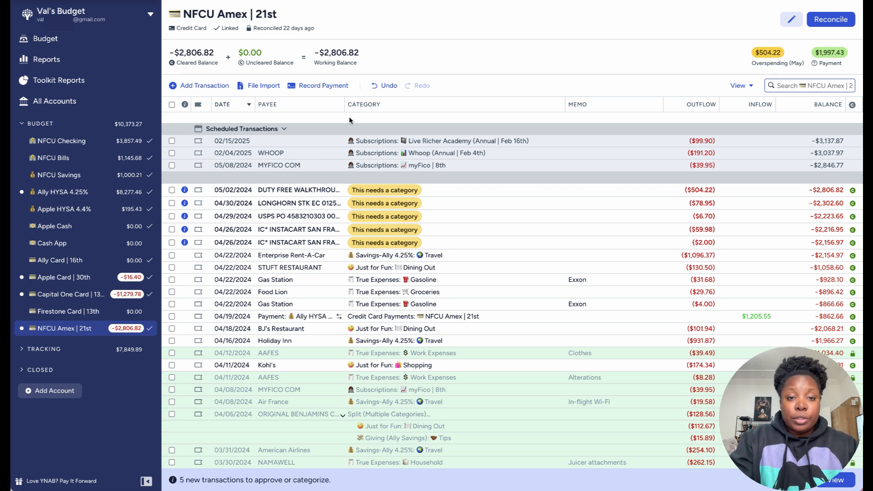
Step: Change the payee of the $2.00 IC* INSTACART transaction on 04/26 to the saved payee Instacart
left_click(297, 241)
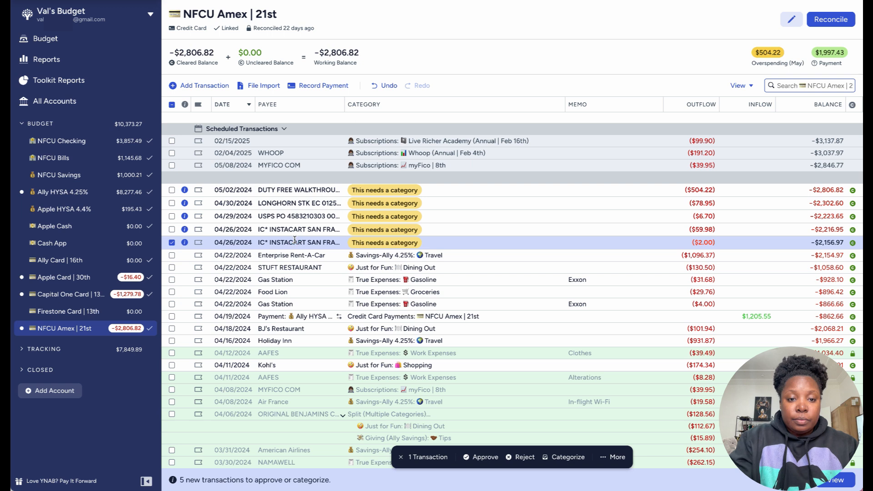
left_click(295, 241)
type("Inst")
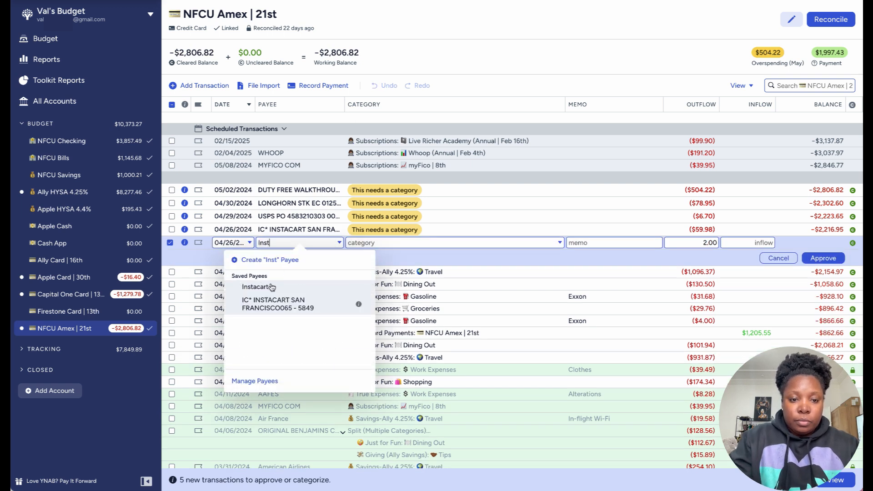
type("acart")
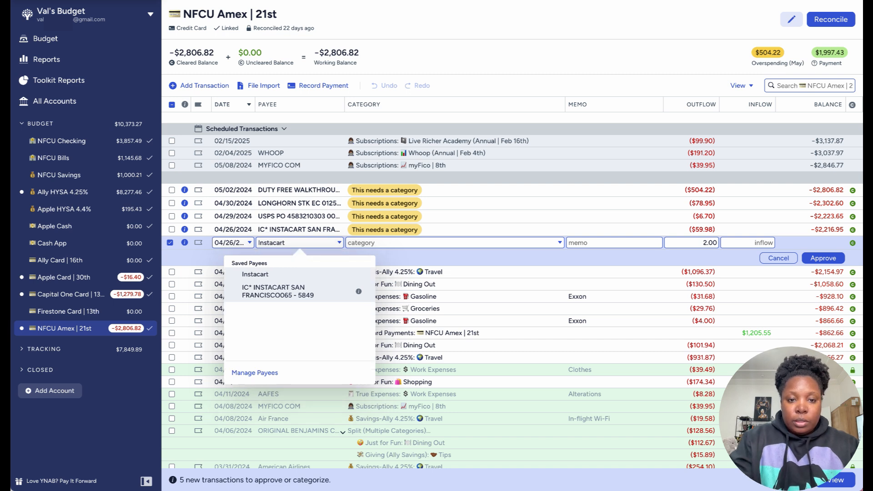
Step: Categorize the $2.00 Instacart transaction as Tips under Giving (Ally Savings) and approve it
left_click(390, 242)
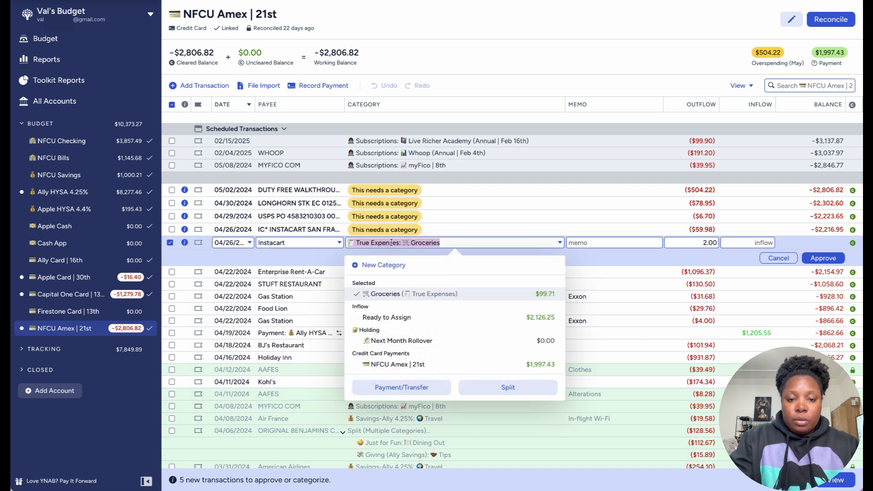
left_click(400, 294)
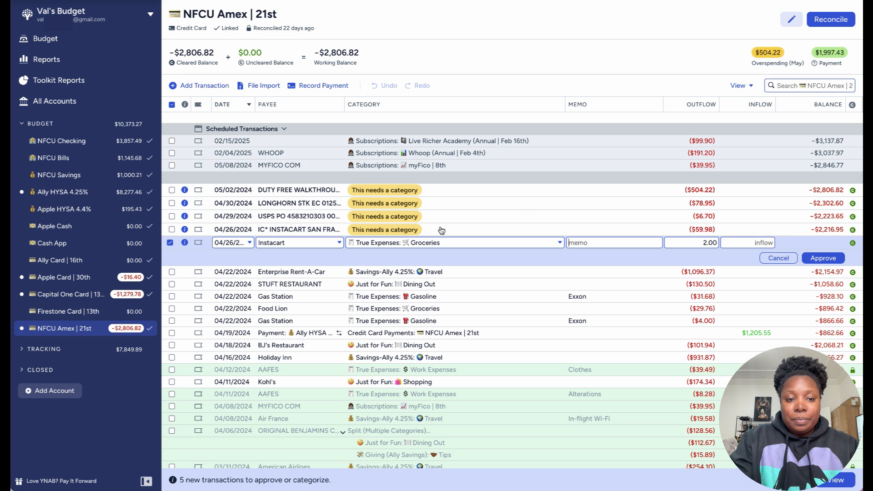
left_click(393, 242)
scroll(411, 324, "down", 3)
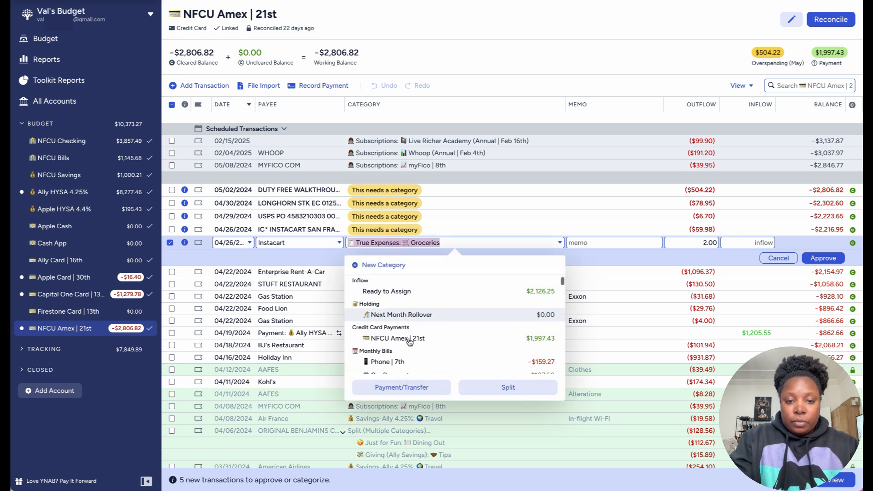
scroll(410, 341, "down", 1)
type("ti")
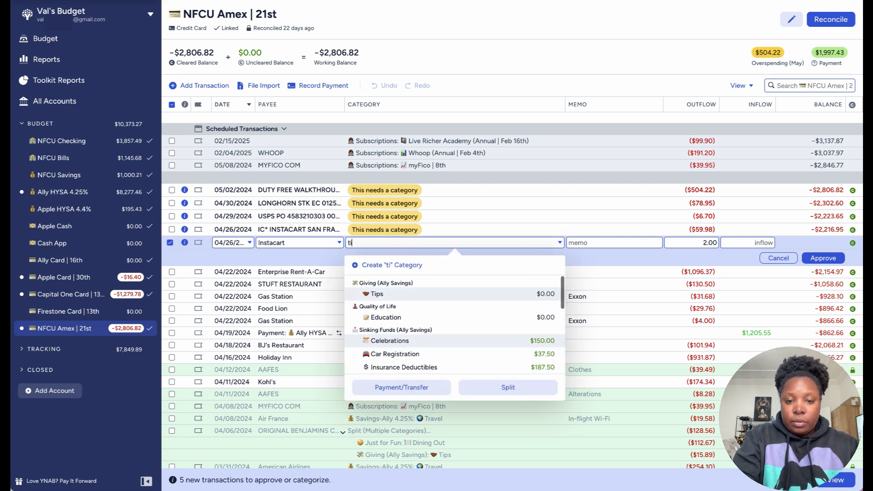
left_click(380, 294)
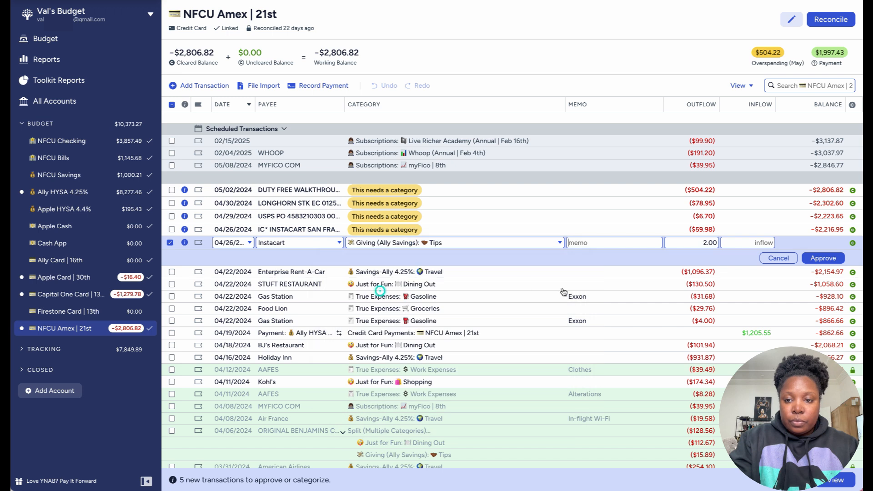
left_click(818, 259)
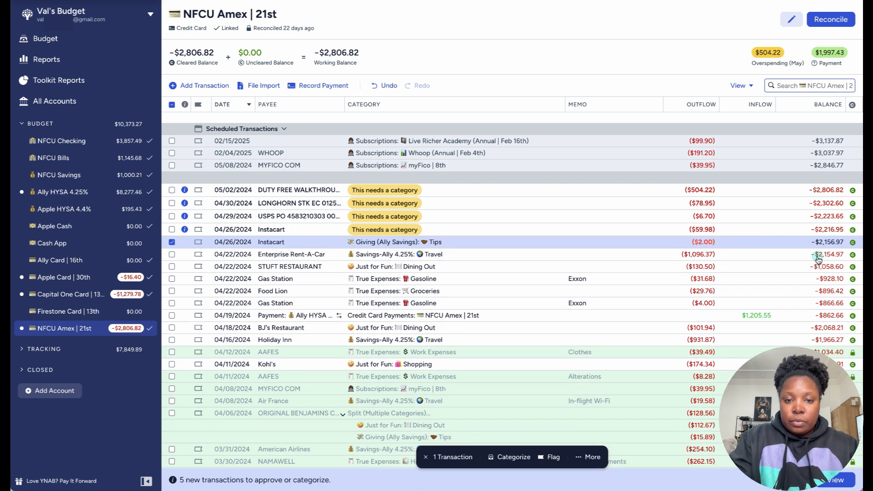
Step: Categorize the $59.98 Instacart transaction on 04/26 as Groceries under True Expenses and approve it
left_click(383, 229)
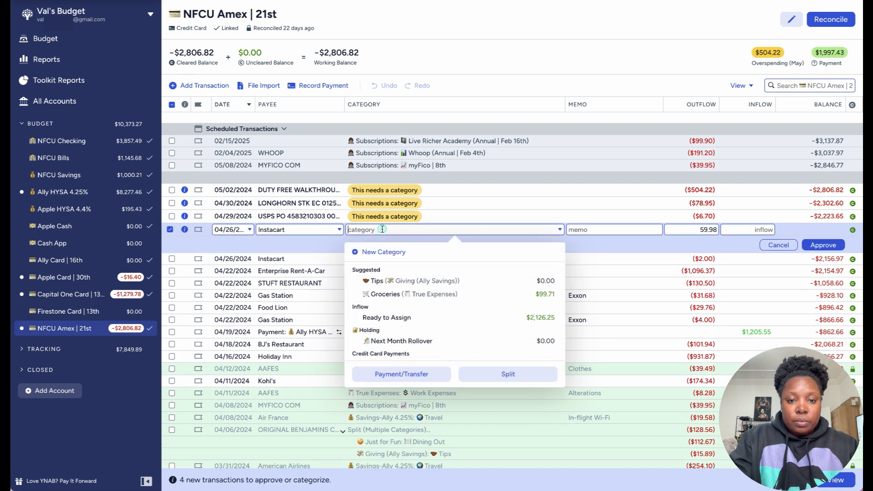
type("gro")
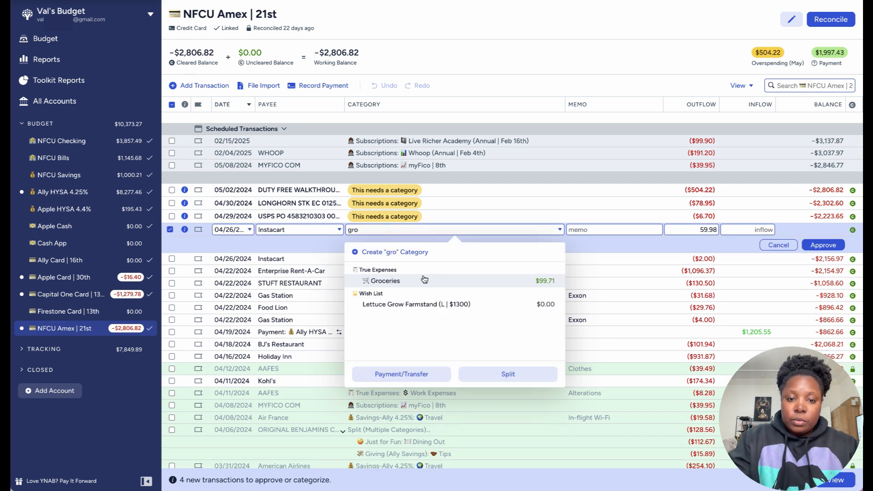
left_click(389, 285)
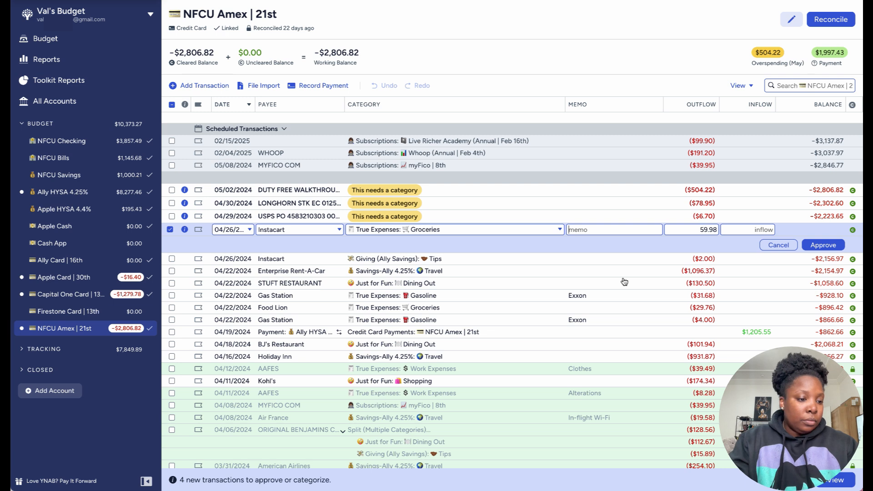
left_click(823, 245)
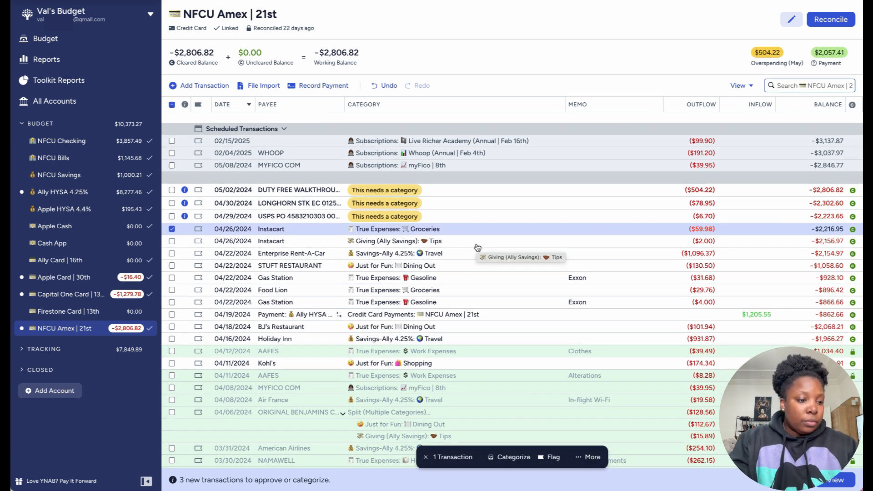
Step: Change the payee of the $6.70 USPS PO transaction on 04/29 to the saved payee USPS
left_click(285, 218)
left_click(286, 216)
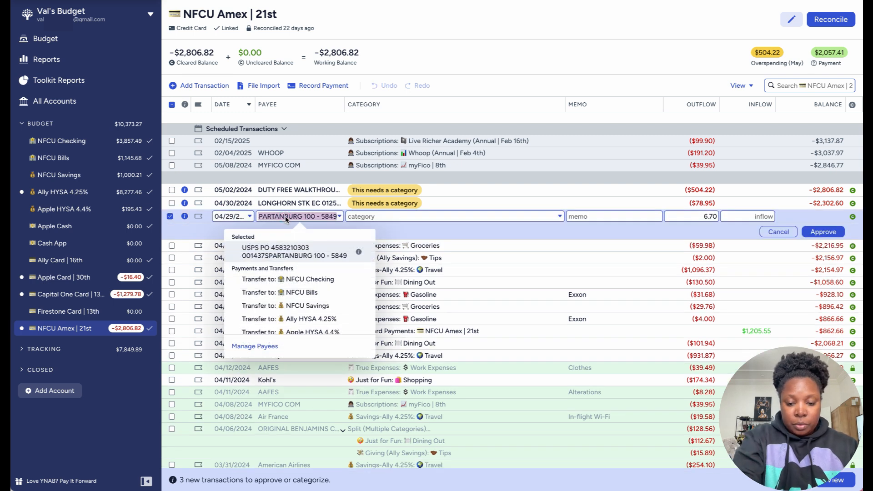
type("USPS")
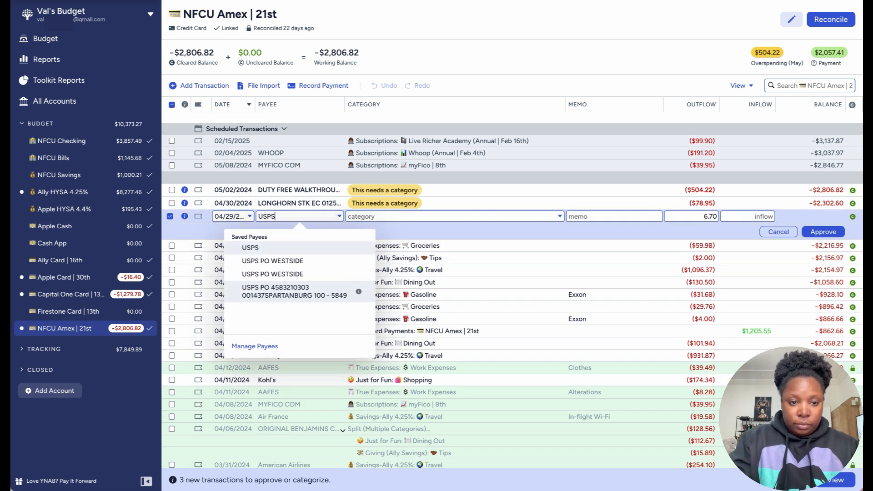
left_click(254, 248)
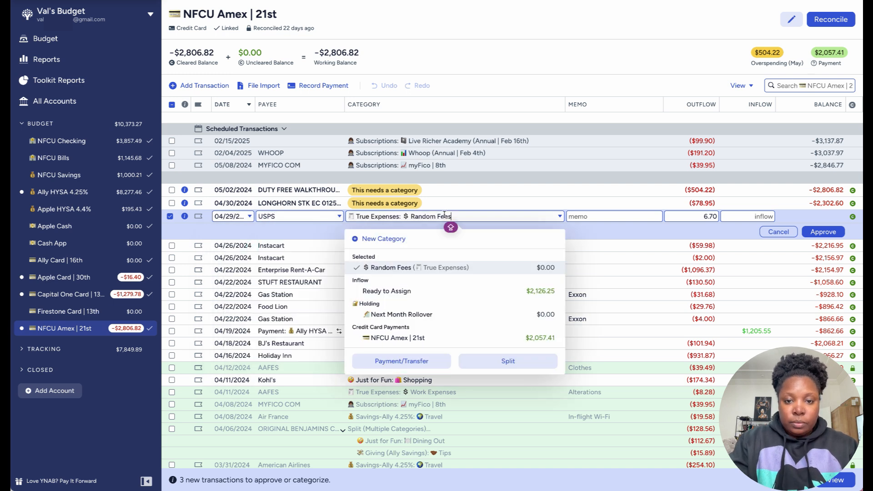
Step: Categorize the $6.70 USPS transaction as Family under Giving (Ally Savings) and approve it
left_click(560, 217)
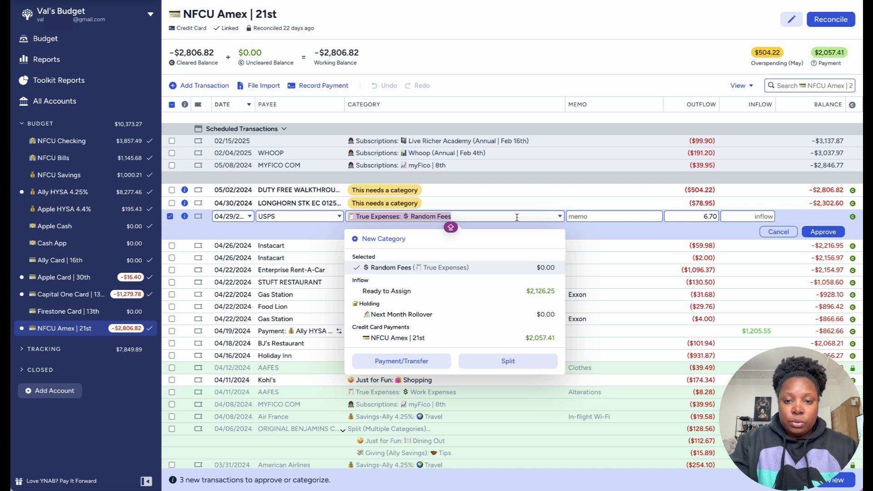
scroll(502, 317, "down", 8)
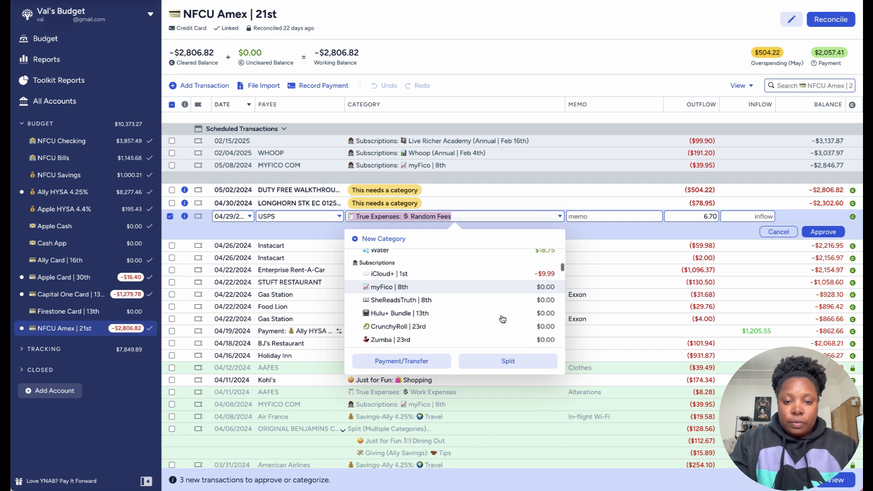
type("FAM")
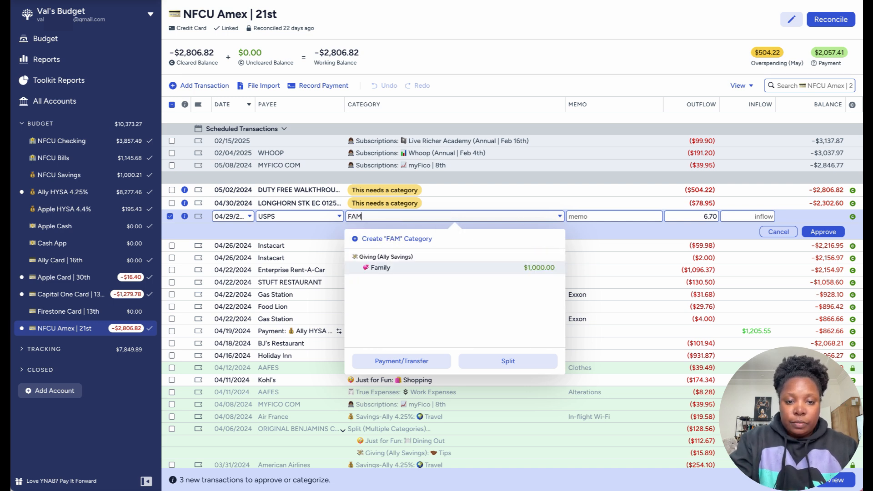
left_click(449, 269)
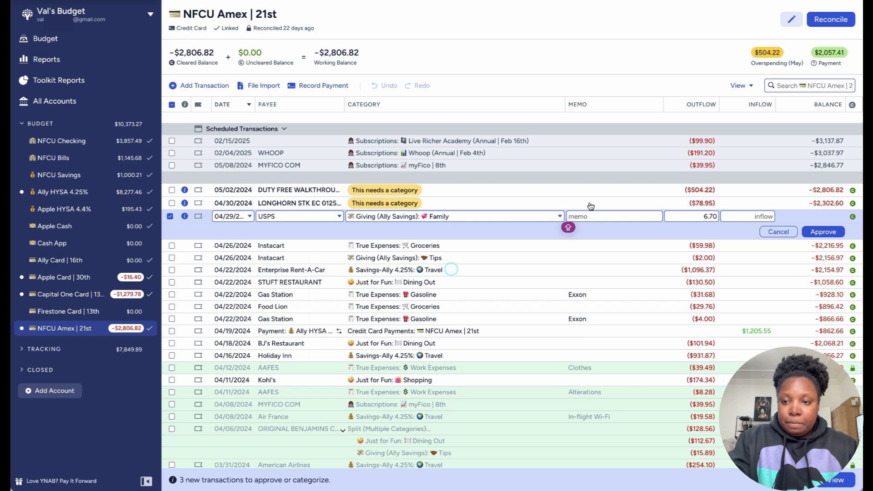
left_click(824, 232)
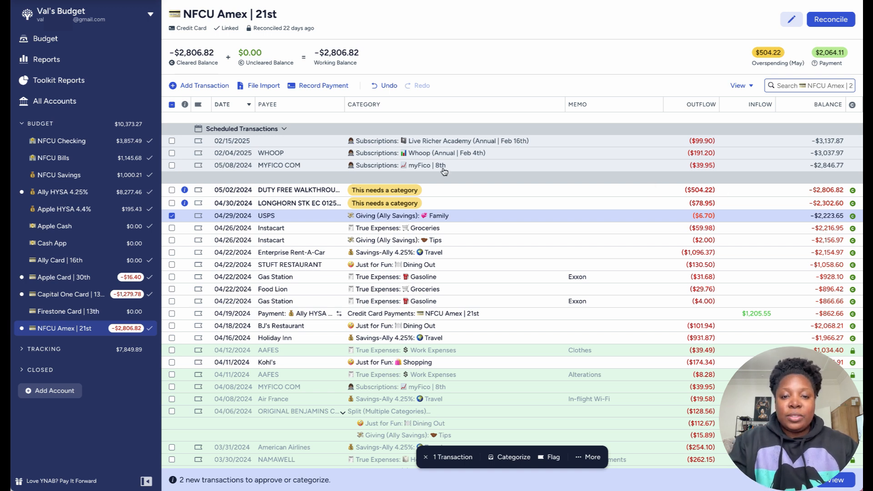
Step: Categorize the $78.95 Longhorn transaction on 04/30 as Dining Out under Just for Fun
left_click(379, 204)
left_click(381, 203)
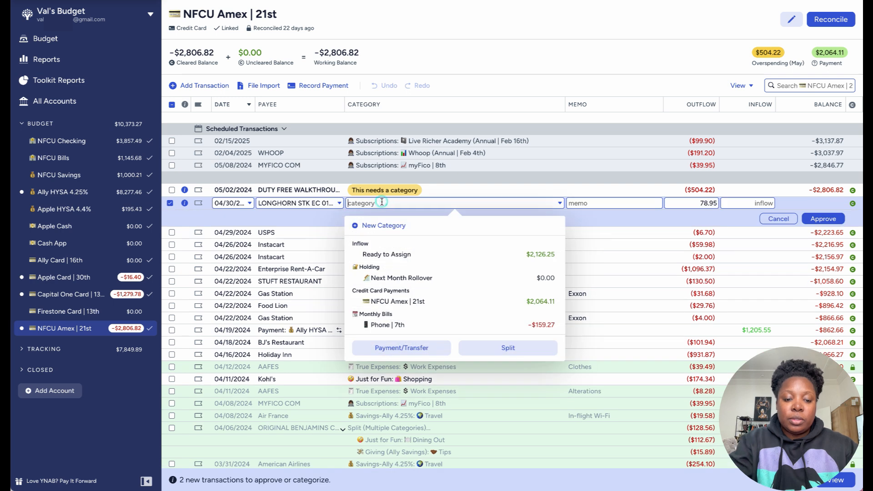
type("dini")
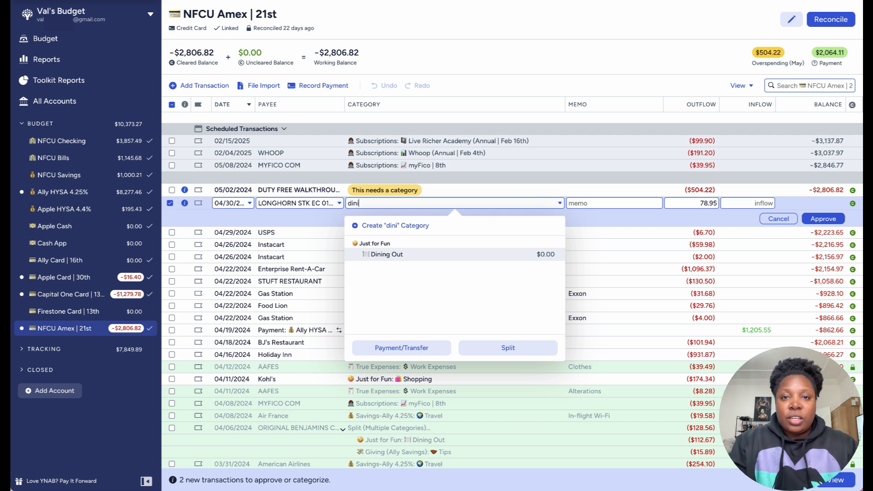
left_click(390, 255)
Step: Change the payee of the $78.95 Longhorn transaction to the saved payee LongHorn Steakhouse and approve the transaction
left_click(316, 204)
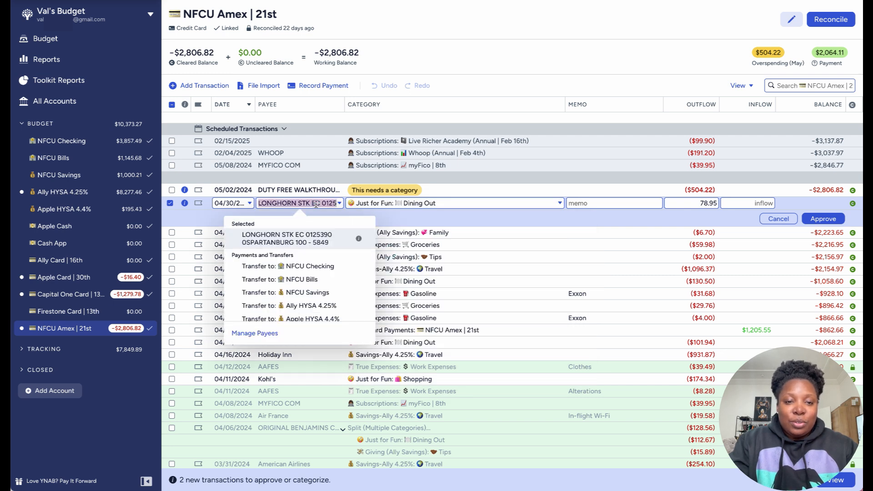
type("L")
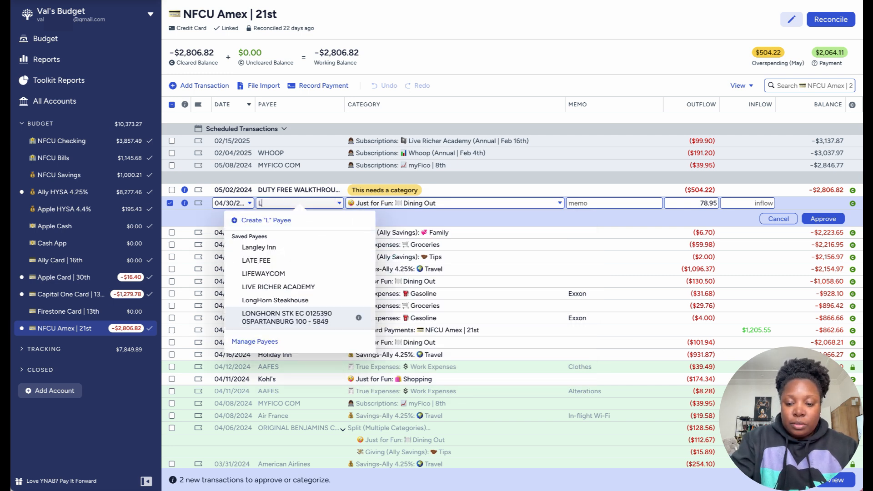
type("ongho")
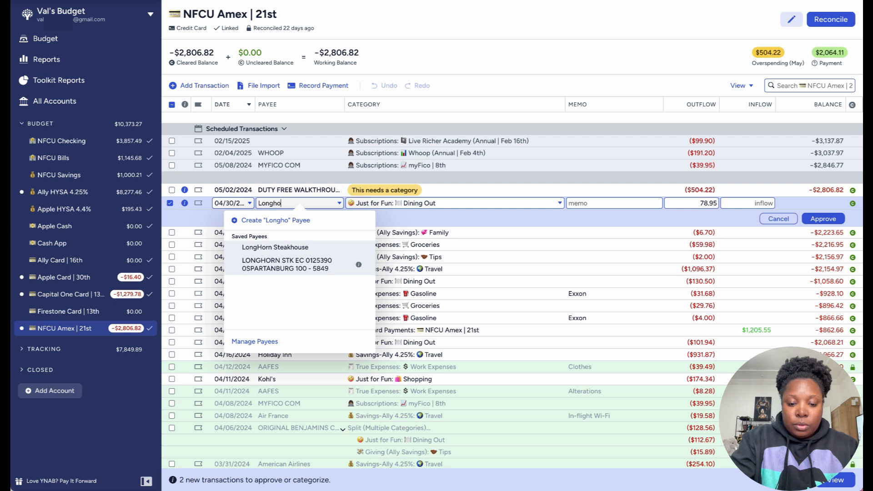
type("rn Stea")
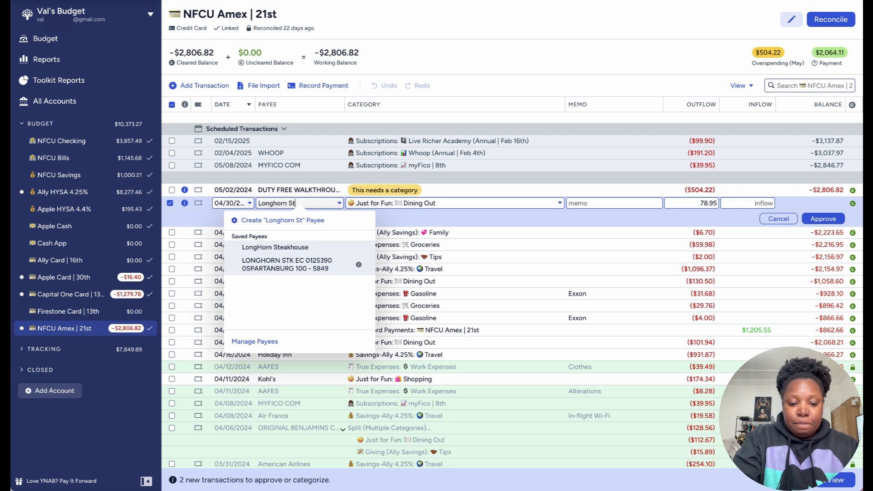
left_click(292, 247)
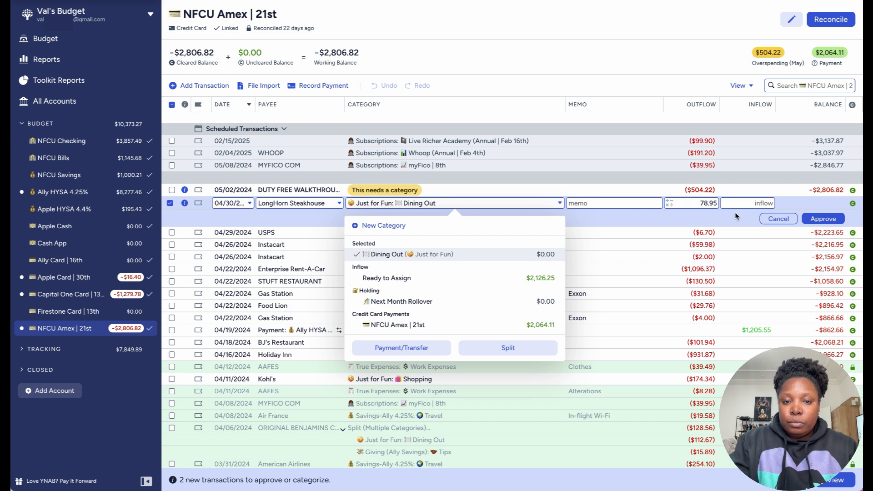
left_click(820, 219)
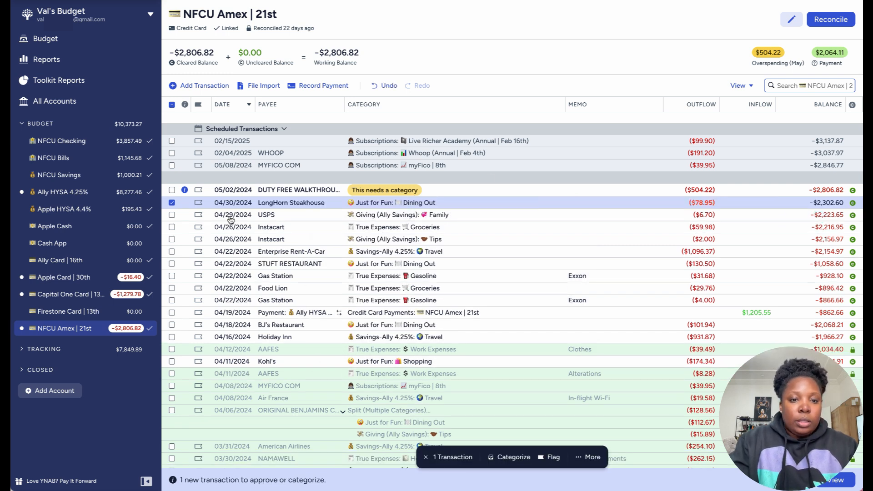
Step: Change the payee of the $504.22 Duty Free Walkthrough transaction on 05/02 to the saved payee Airport
left_click(285, 190)
left_click(285, 189)
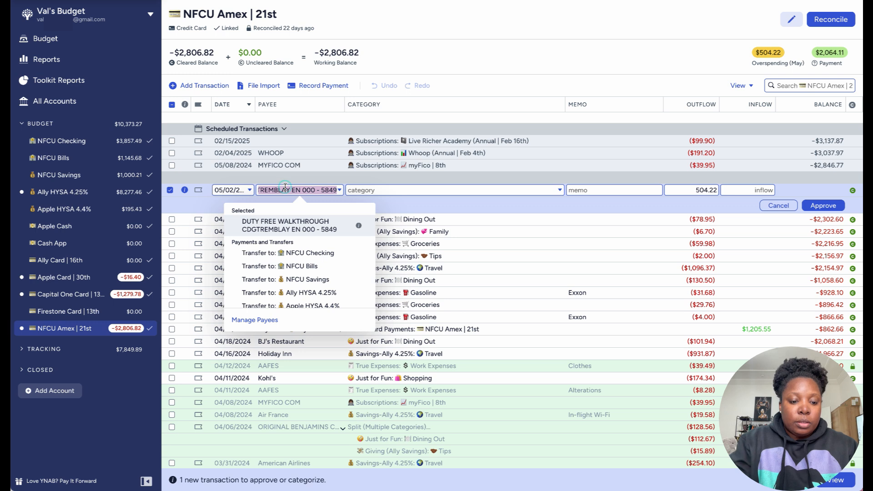
type("Air")
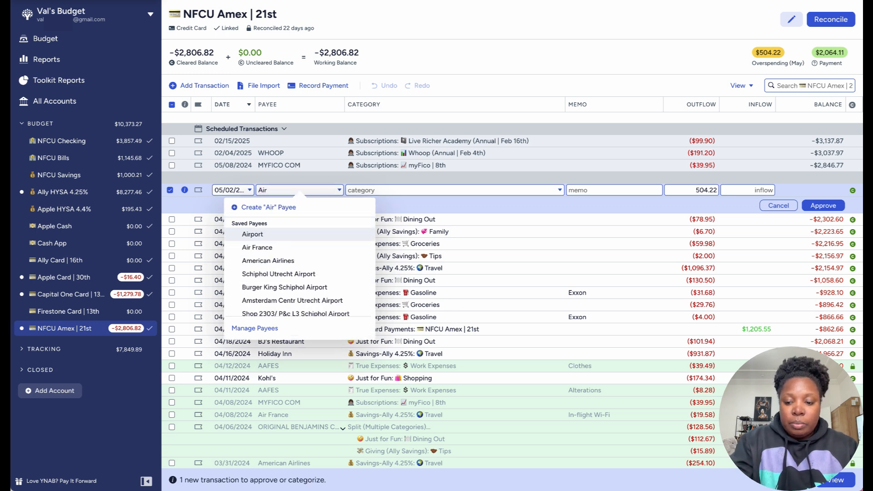
type("port")
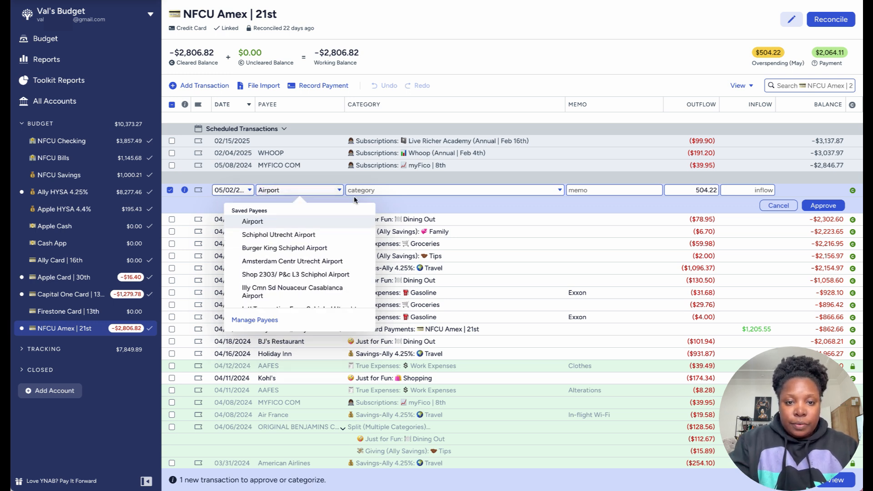
Step: Categorize the $504.22 Airport transaction as Shopping under Just for Fun, approve it and deselect it
left_click(499, 190)
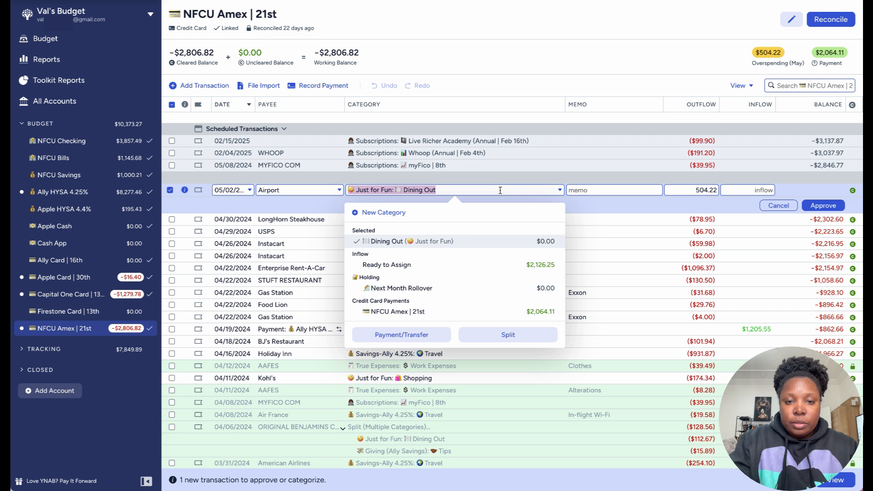
type("sho")
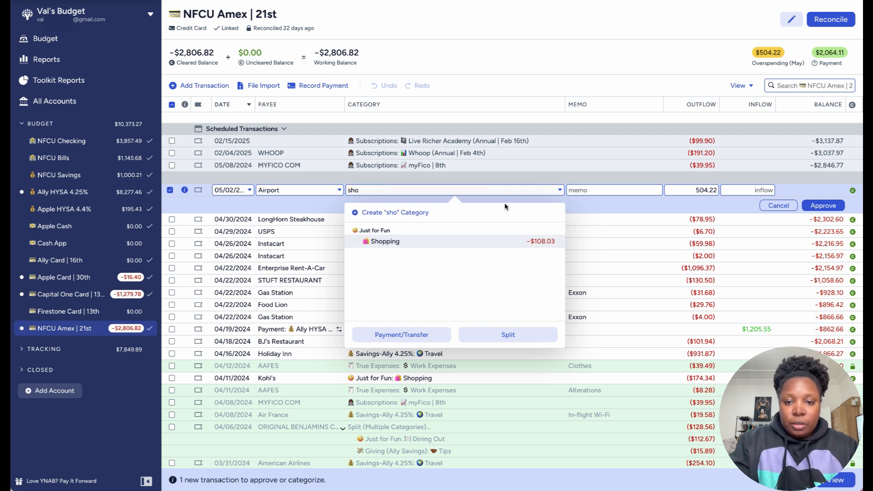
left_click(499, 242)
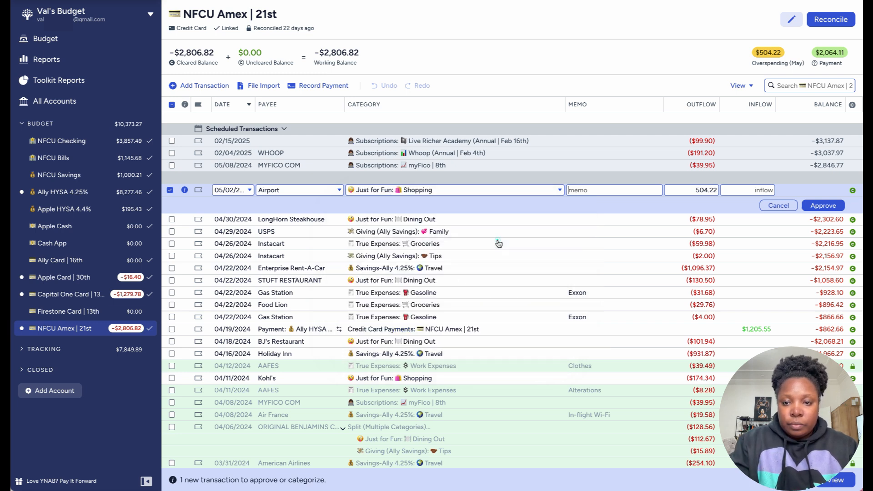
left_click(607, 191)
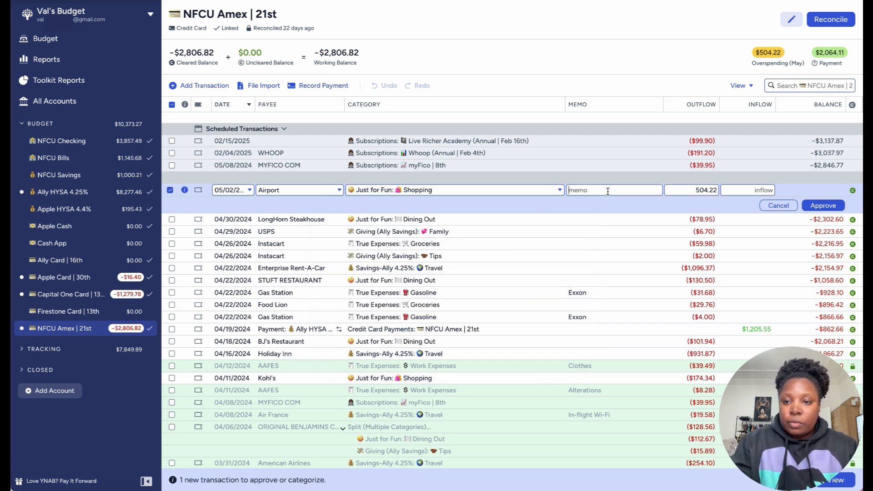
left_click(821, 206)
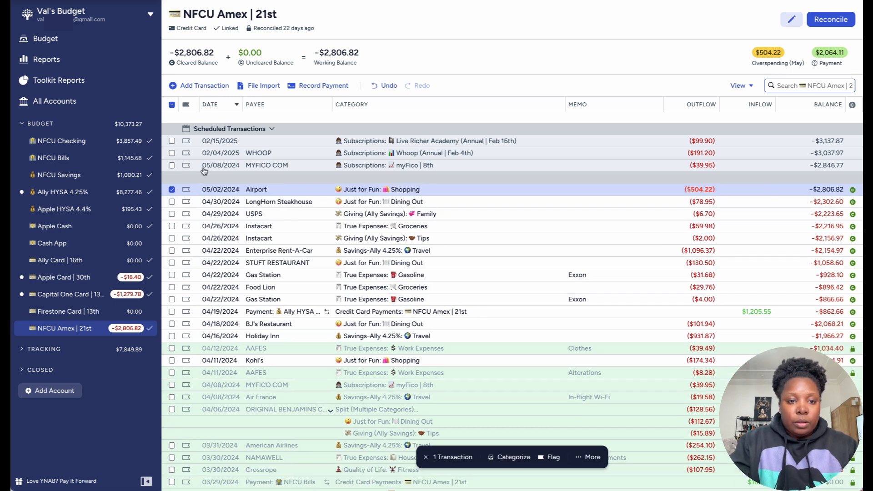
left_click(172, 190)
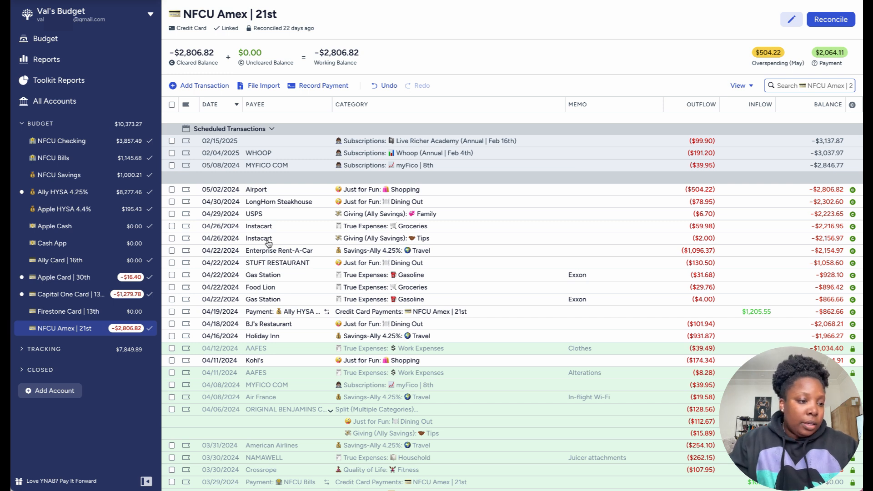
Step: Reconcile the NFCU Amex account, accepting its cleared balance of -$2,806.82 as correct
mouse_move(269, 243)
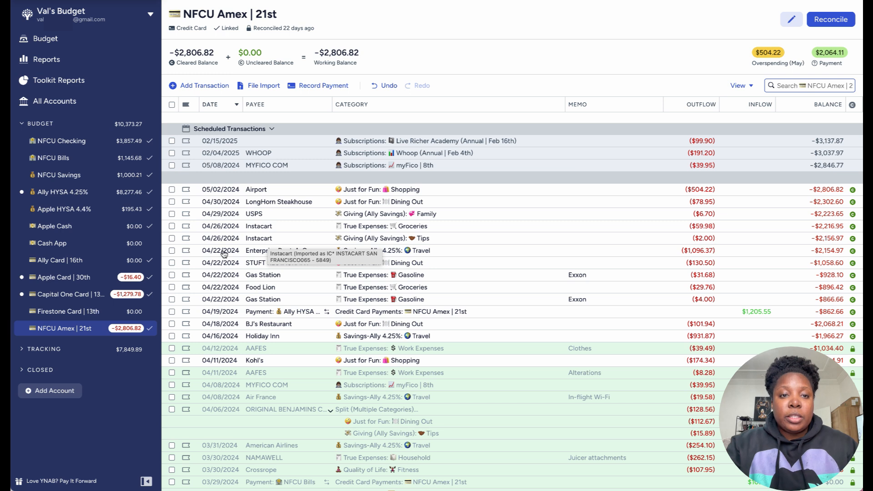
left_click(824, 23)
left_click(791, 212)
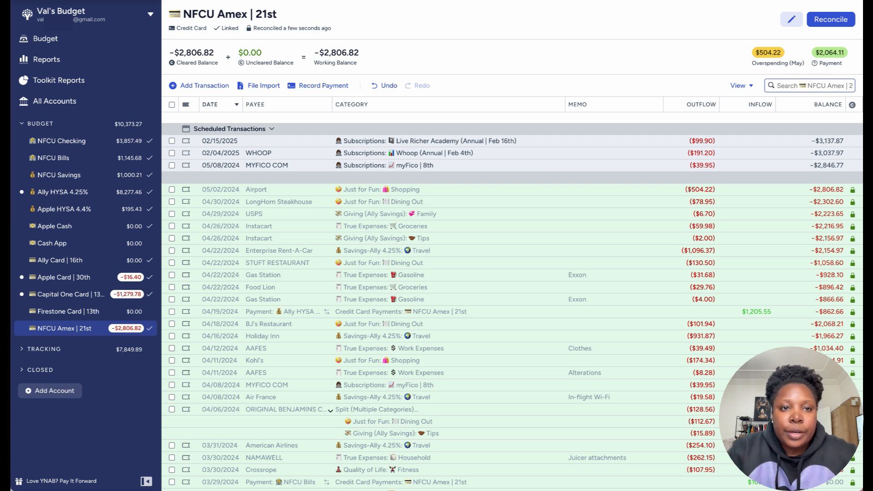
Step: In the Capital One Card account, approve the matched $796.40 payment from NFCU Bills on 04/13
left_click(59, 293)
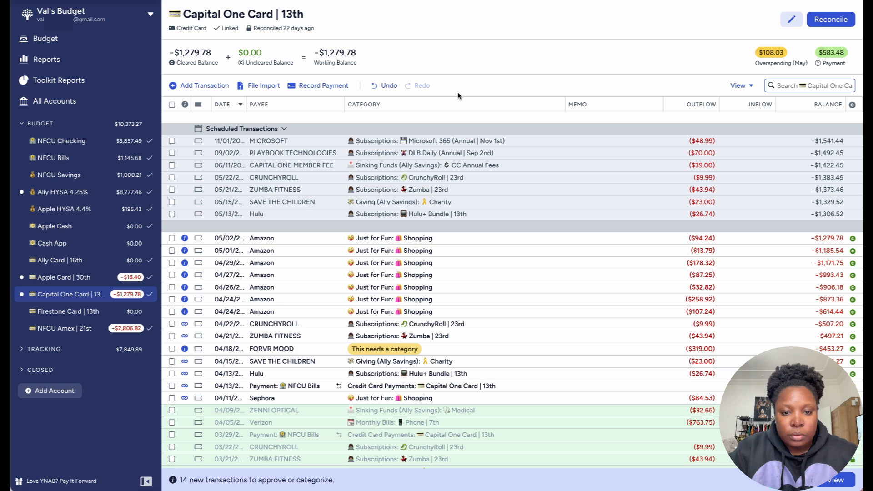
scroll(430, 225, "down", 3)
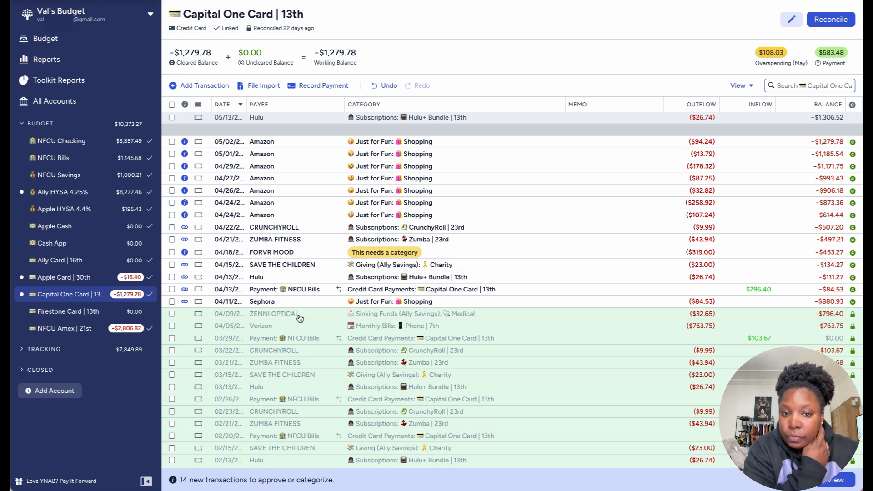
left_click(172, 290)
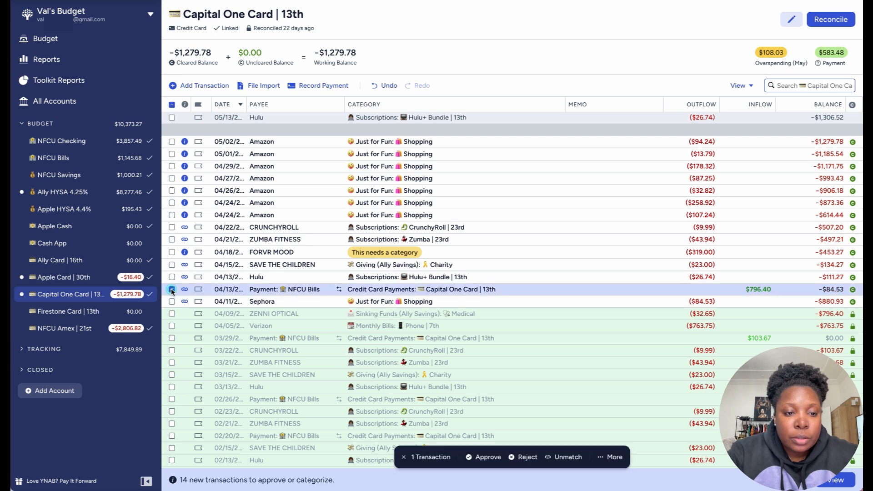
left_click(481, 458)
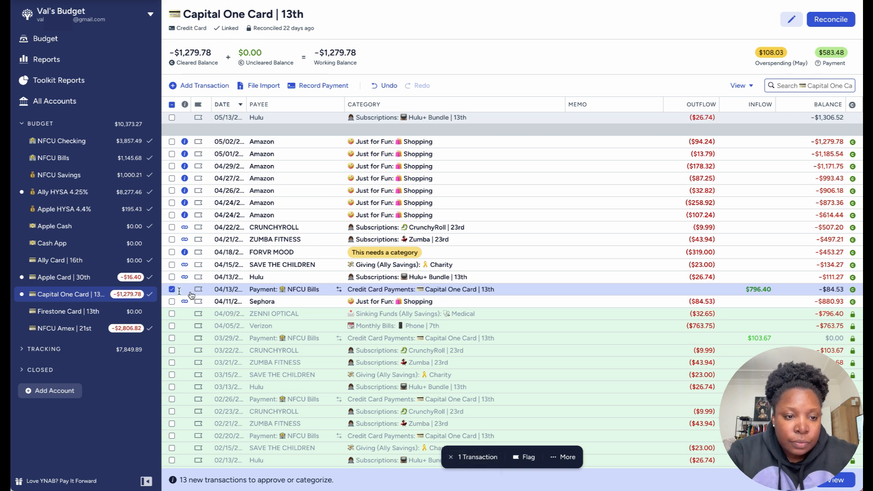
left_click(171, 289)
Step: Approve the matched $26.74 Hulu transaction on 04/13 and the $23.00 Save the Children transaction on 04/15
left_click(172, 277)
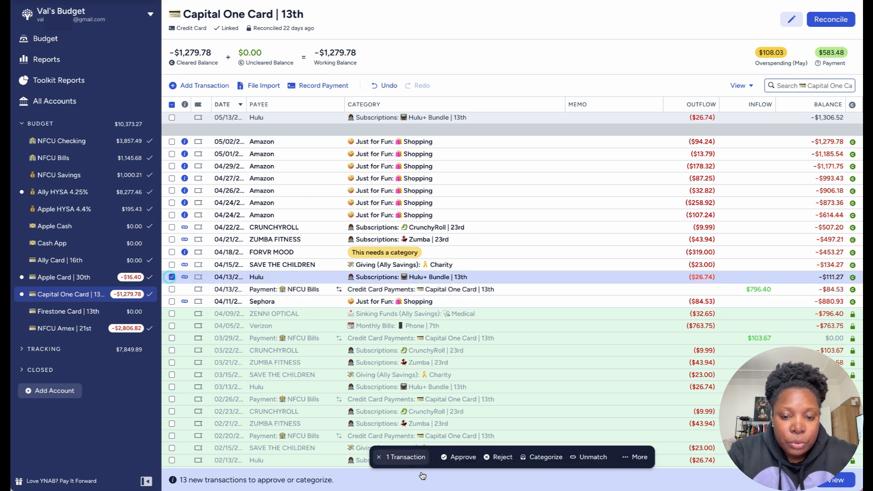
left_click(453, 457)
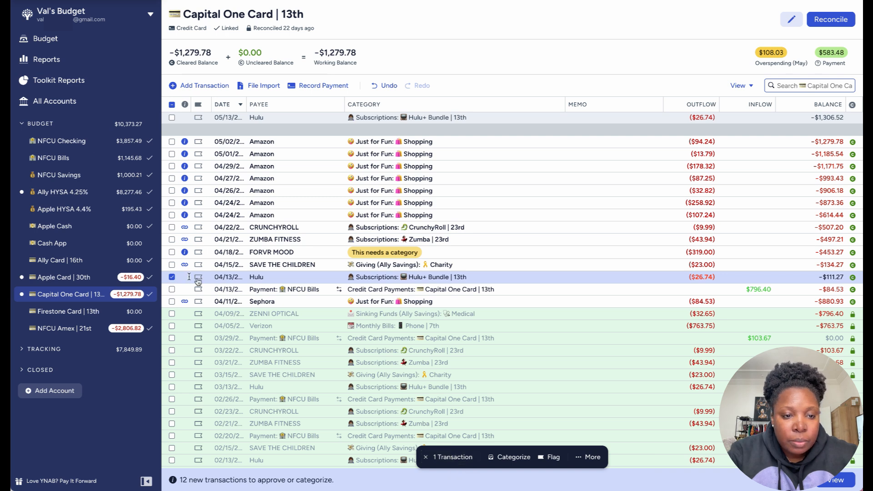
left_click(172, 276)
left_click(172, 264)
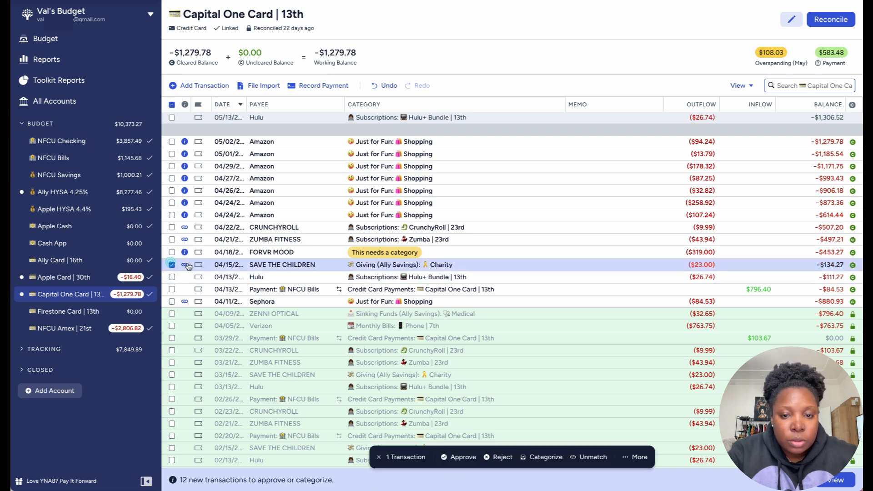
left_click(456, 459)
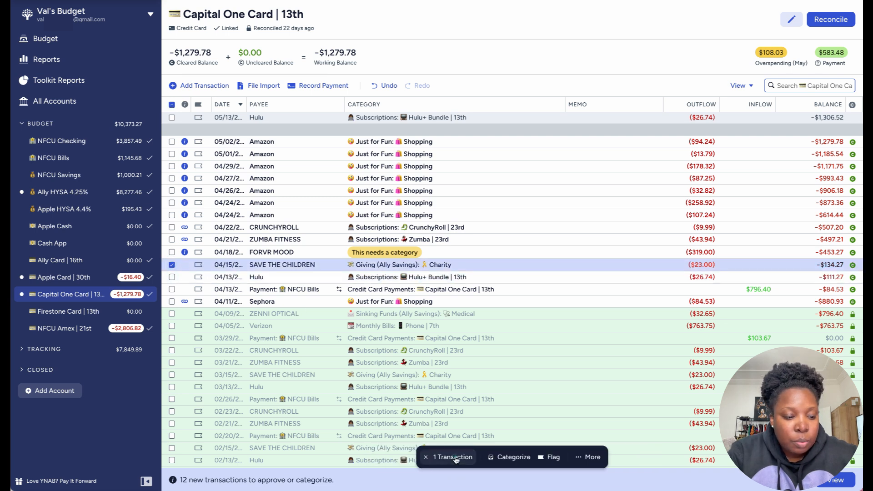
left_click(172, 264)
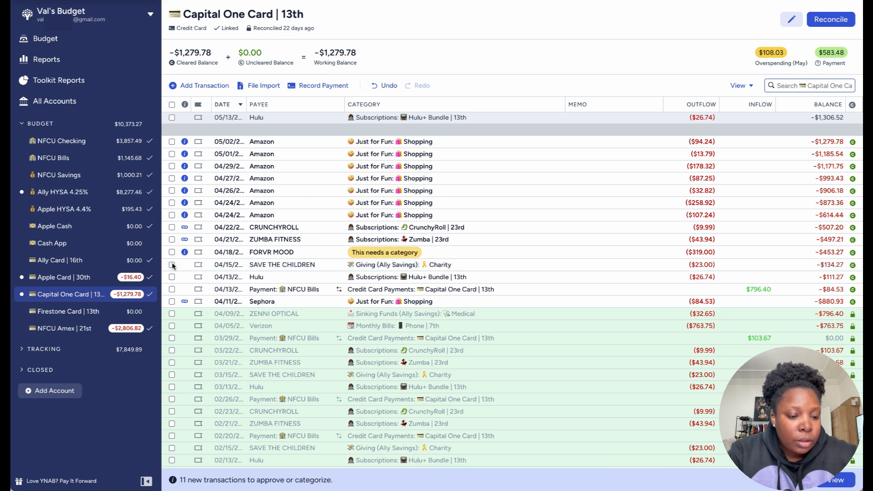
Step: Approve the matched $84.53 Sephora transaction on 04/11 and deselect it
left_click(172, 302)
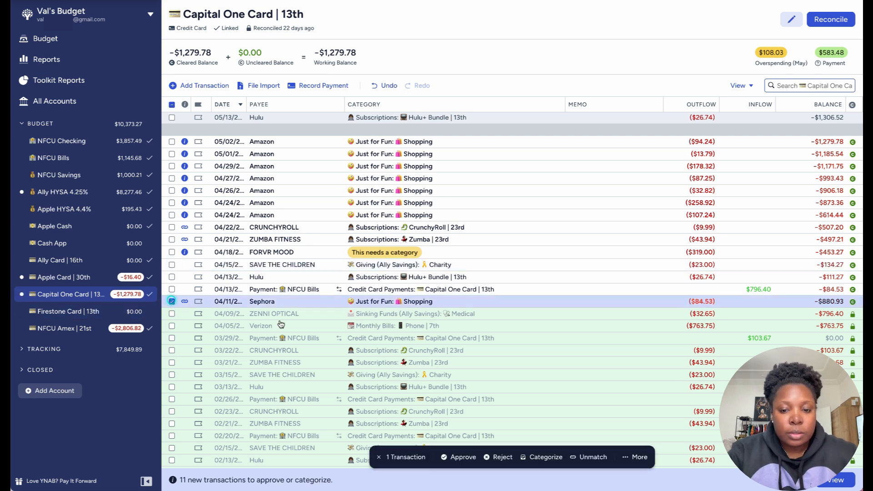
left_click(462, 457)
left_click(173, 301)
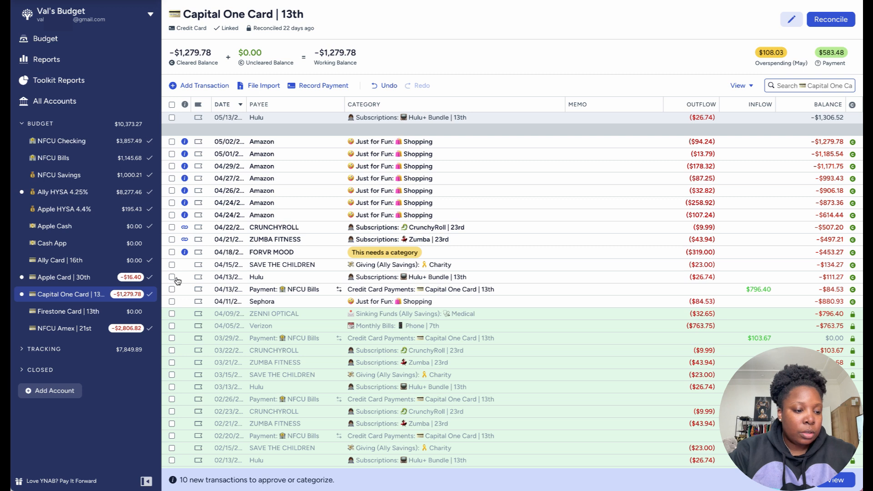
Step: Approve the $319.00 FORVR MOOD transaction on 04/18 and categorize it as Shopping under Just for Fun
left_click(172, 252)
left_click(482, 458)
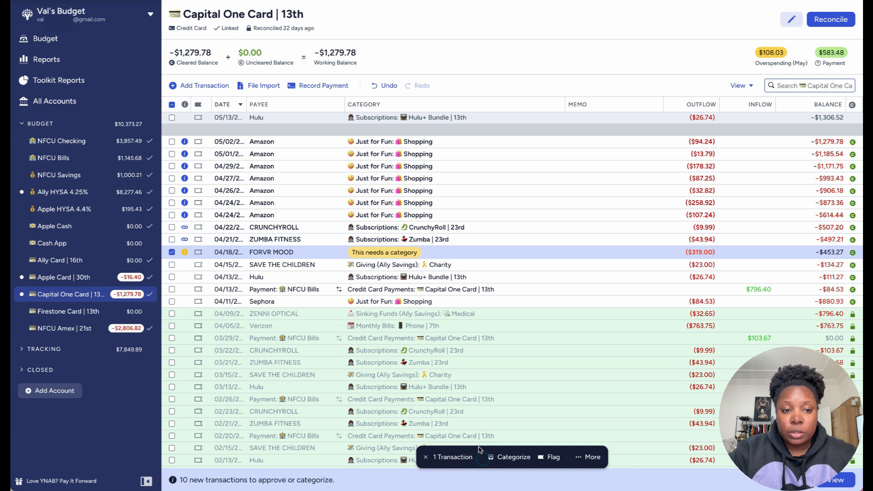
left_click(407, 254)
type("sho")
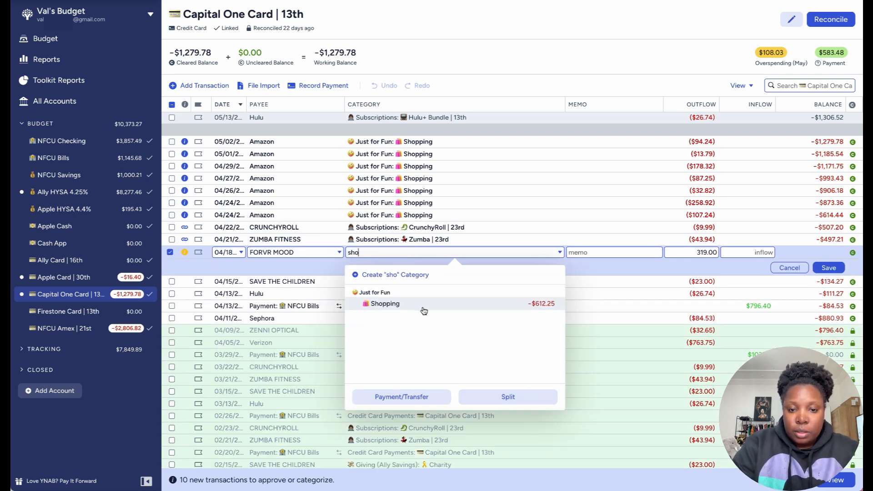
left_click(421, 305)
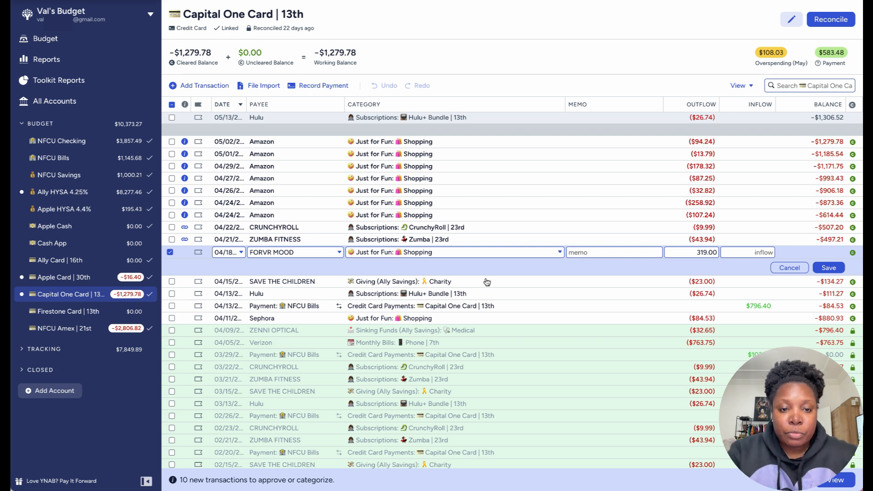
left_click(821, 269)
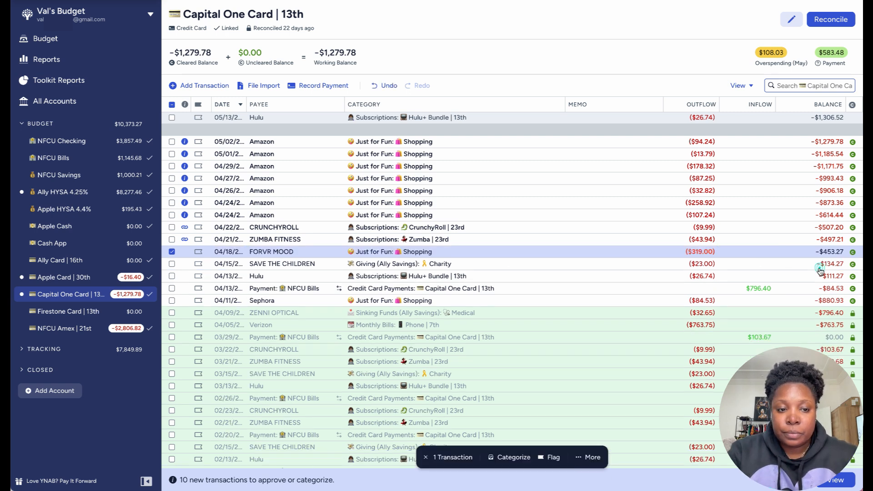
left_click(173, 252)
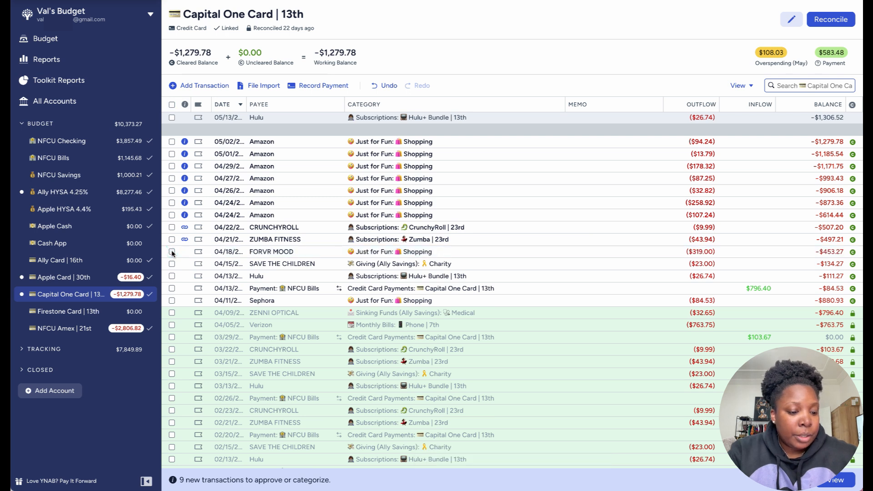
Step: Approve the matched $43.94 Zumba Fitness transaction on 04/21 and the matched $9.99 Crunchyroll transaction on 04/22
left_click(171, 240)
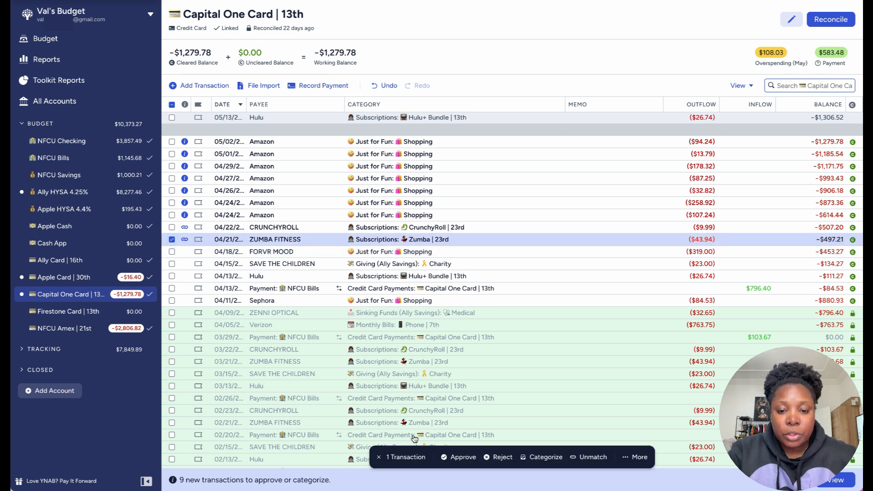
left_click(464, 457)
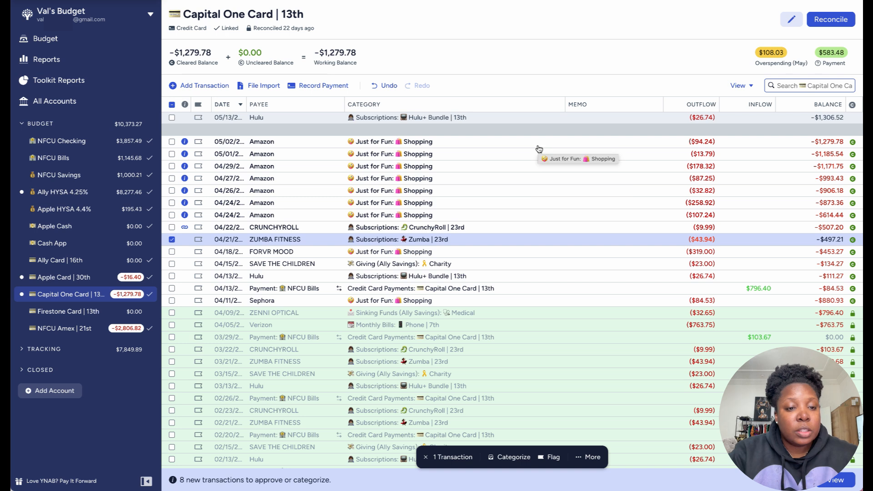
left_click(172, 240)
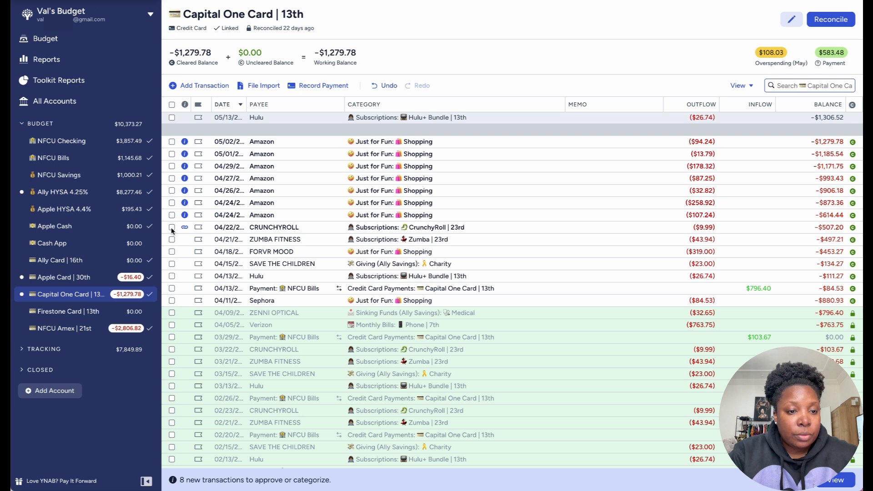
left_click(172, 227)
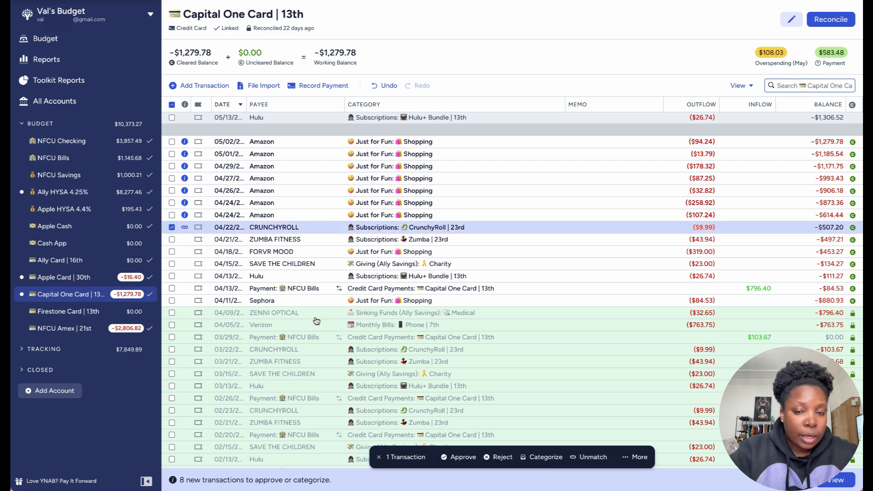
left_click(460, 457)
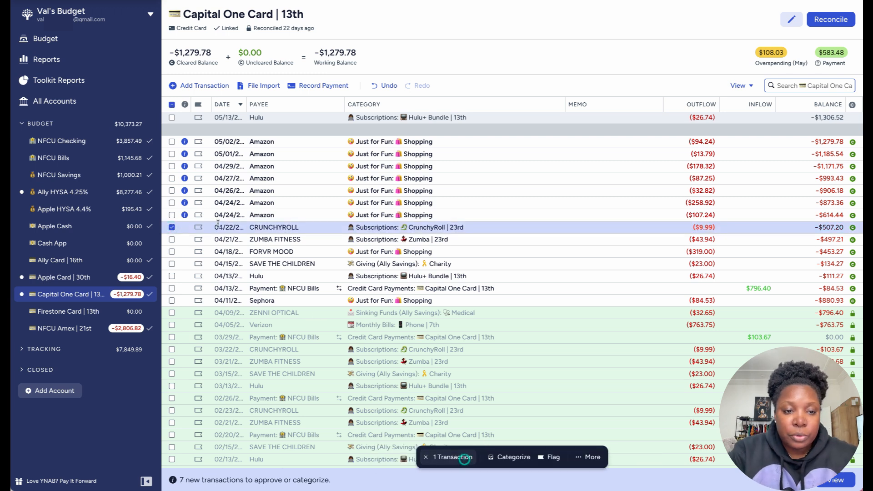
left_click(172, 228)
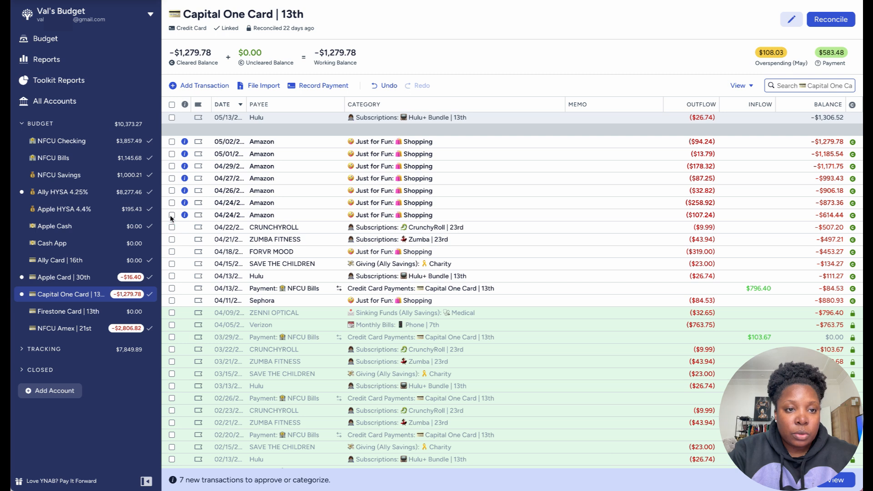
Step: Approve all seven Amazon transactions dated 04/24 through 05/02 together, keeping them in the Shopping category, and clear the selection
left_click(172, 215)
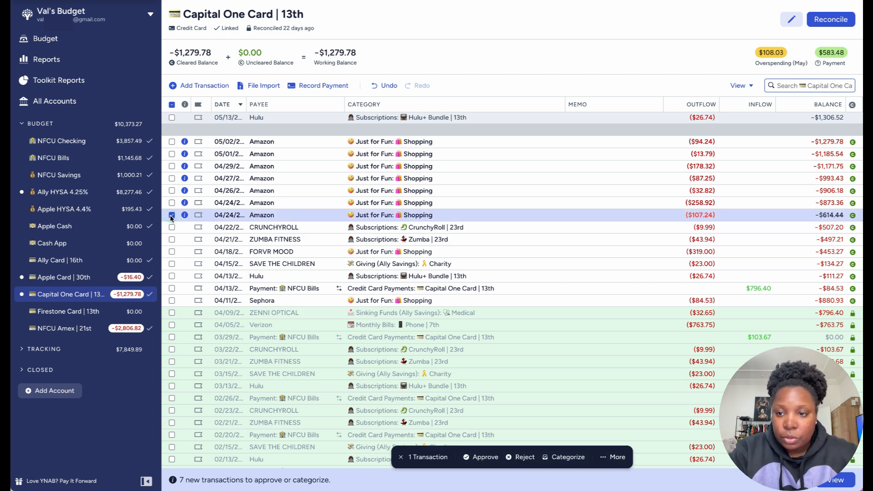
left_click(172, 215)
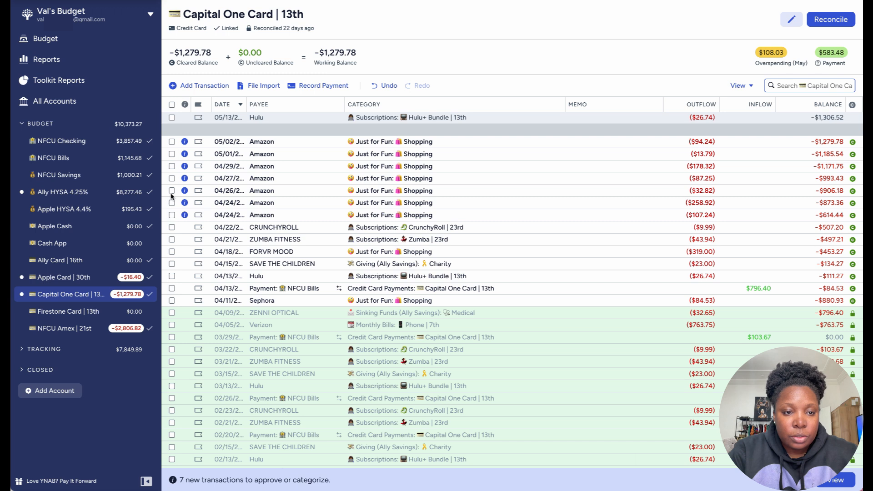
left_click(172, 192)
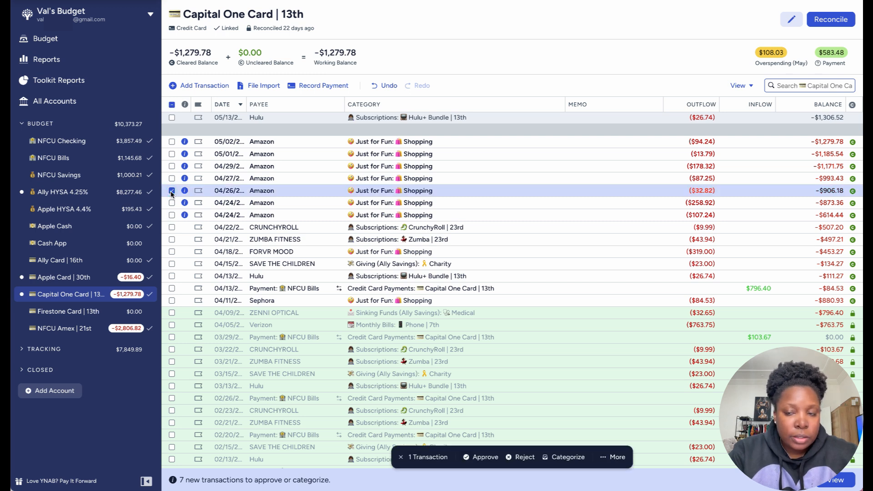
left_click(172, 178)
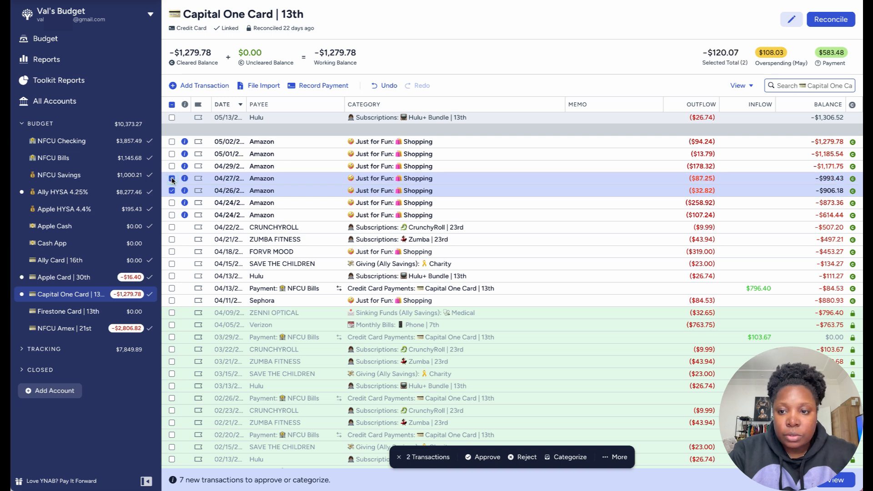
left_click(172, 166)
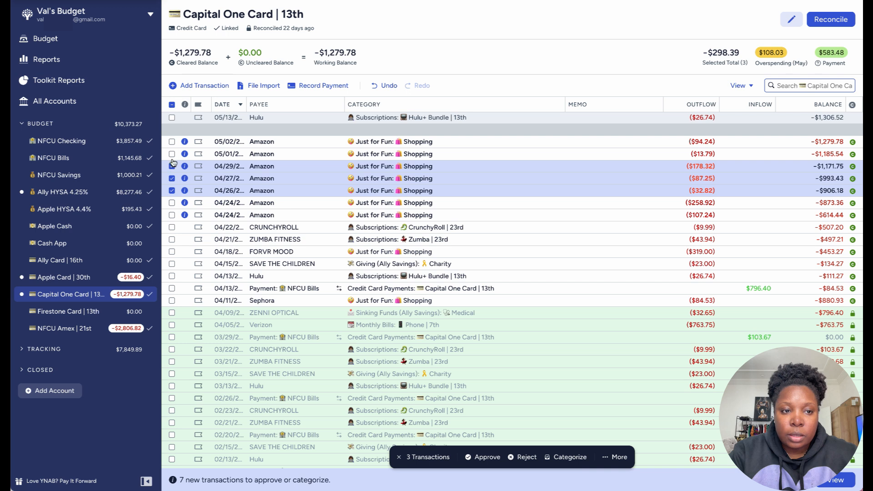
left_click(172, 154)
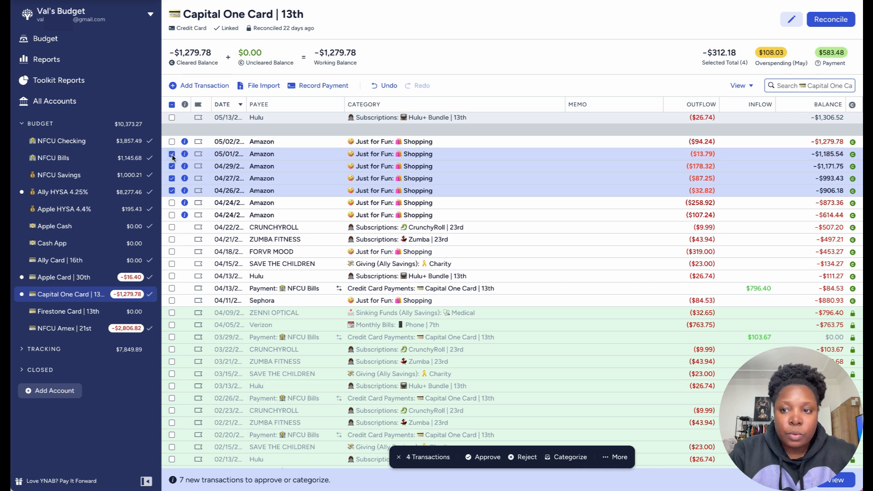
left_click(171, 141)
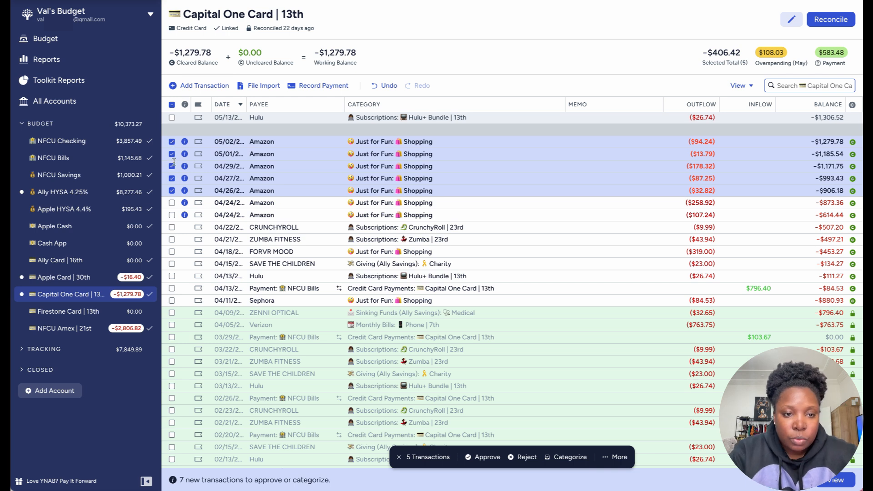
left_click(172, 215)
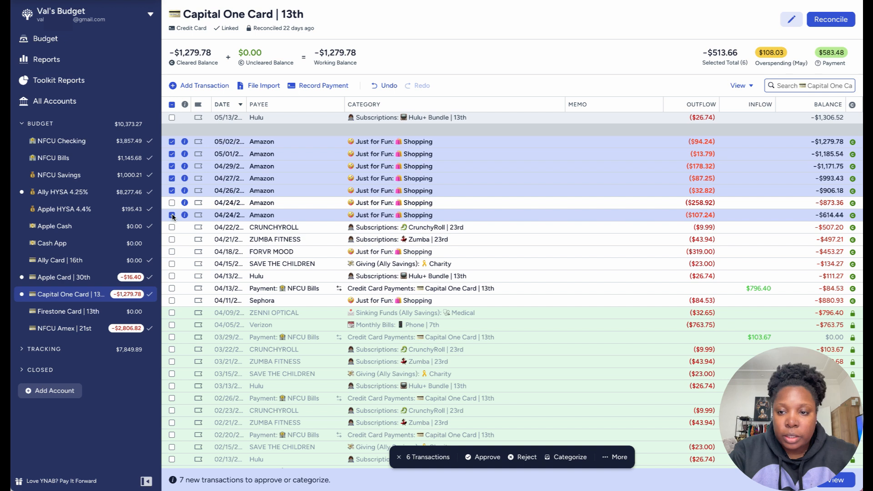
left_click(172, 203)
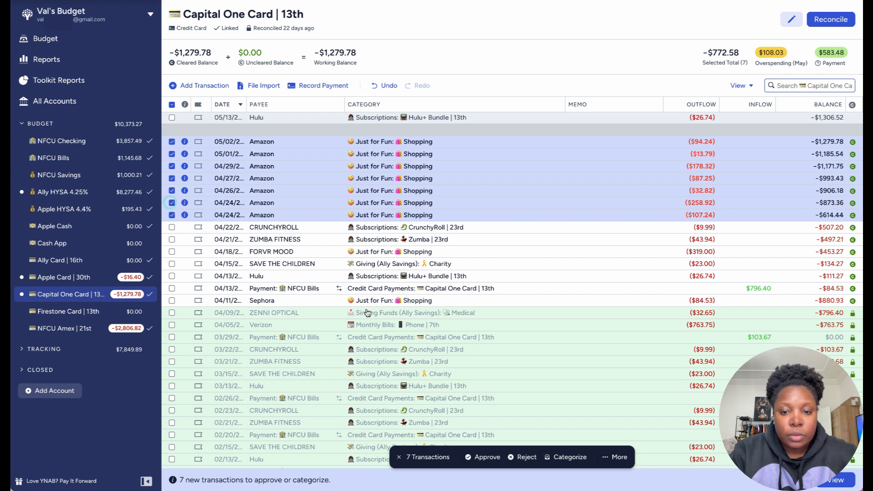
left_click(477, 457)
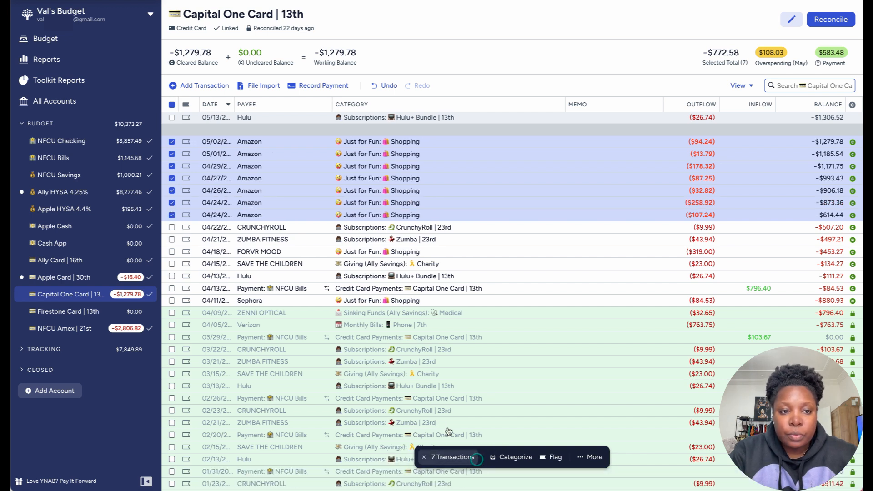
left_click(173, 105)
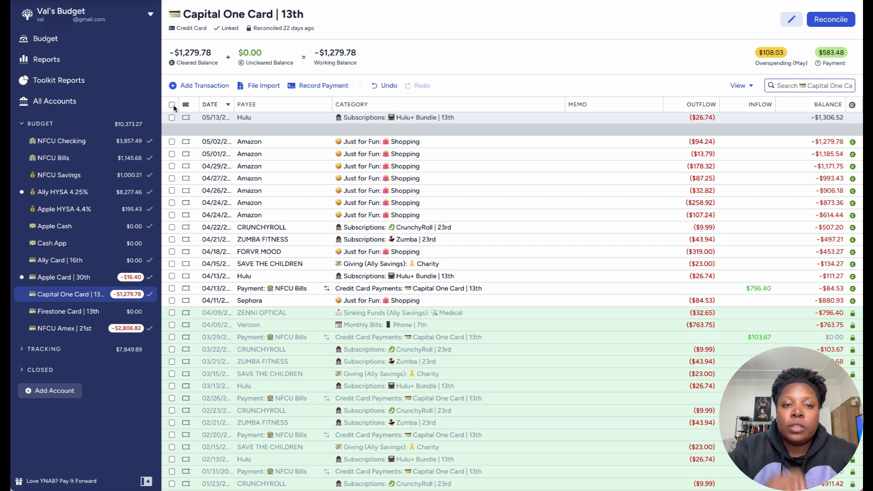
Step: Reconcile the Capital One Card account, accepting its cleared balance as matching the bank's
left_click(833, 22)
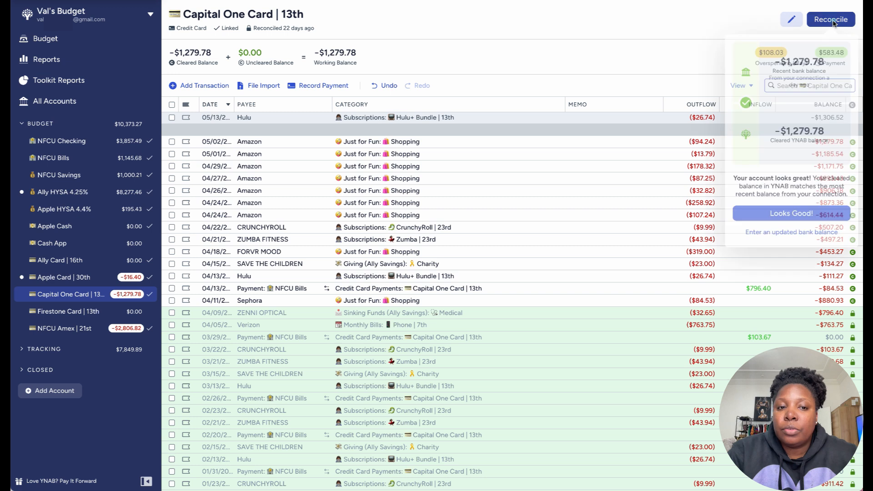
left_click(795, 216)
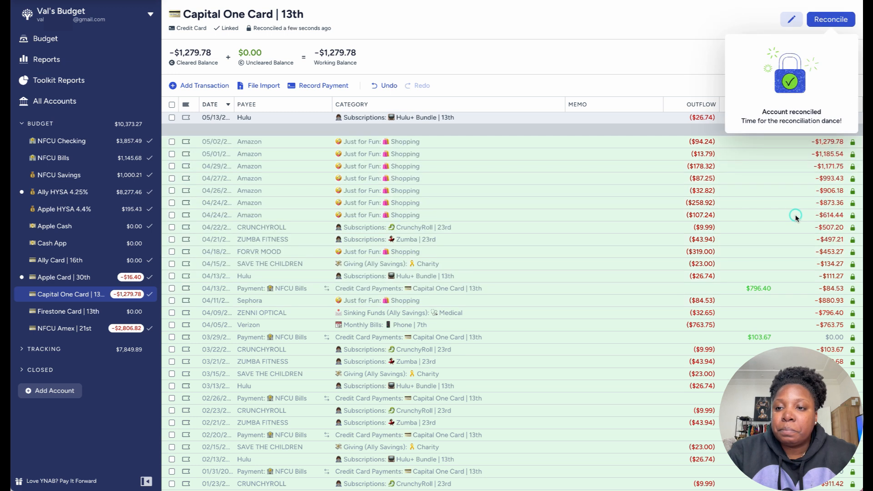
left_click(642, 52)
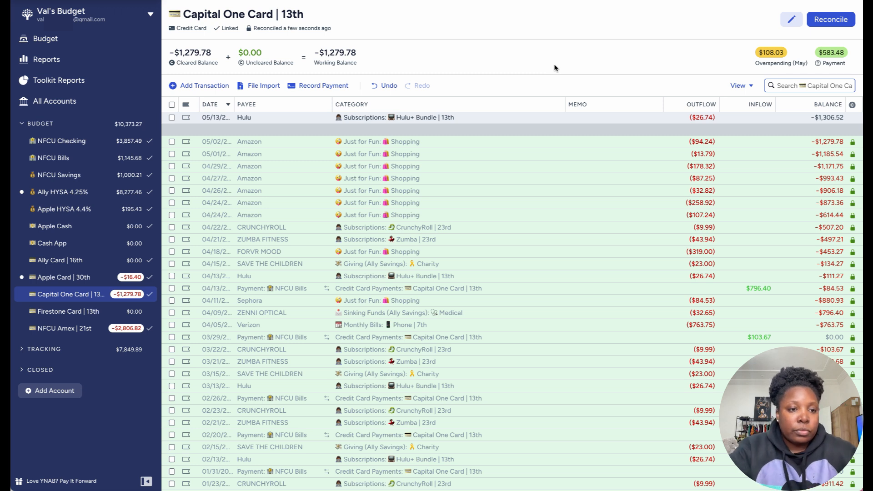
Step: In the Ally HYSA 4.25% account, widen the date column and approve the matched $1,205.55 NFCU Amex payment on 04/19/2024
left_click(87, 195)
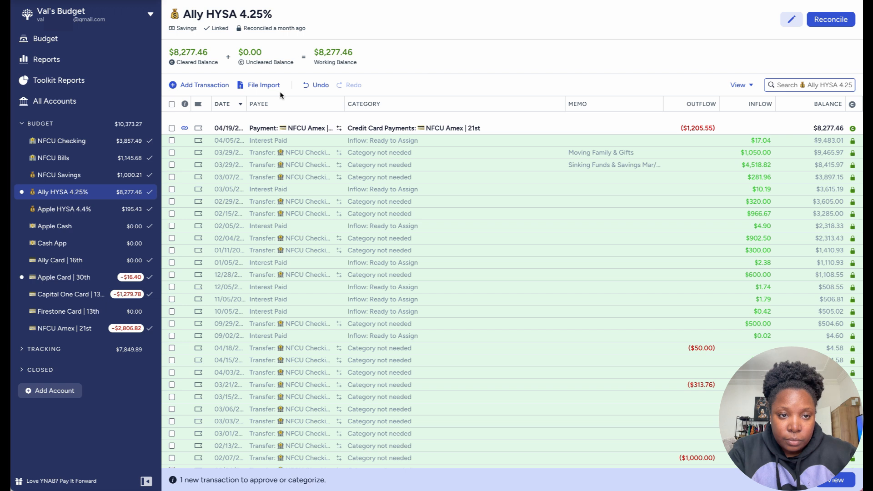
left_click_drag(245, 104, 274, 104)
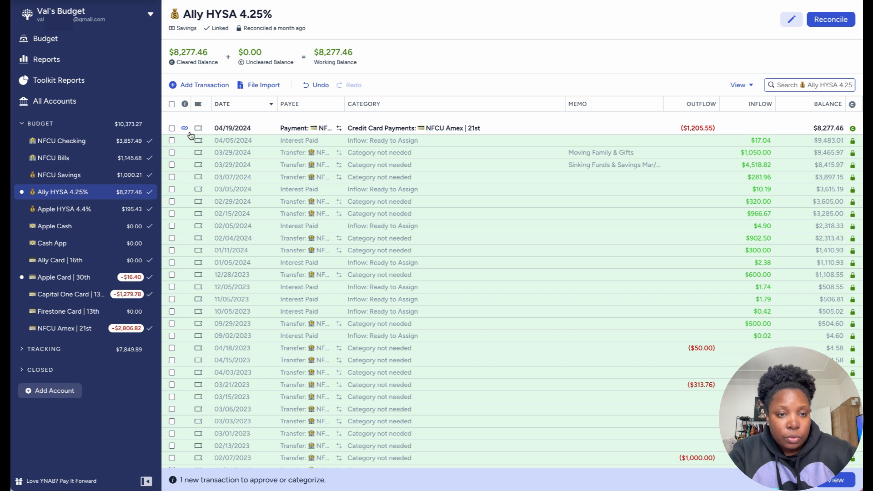
left_click(172, 129)
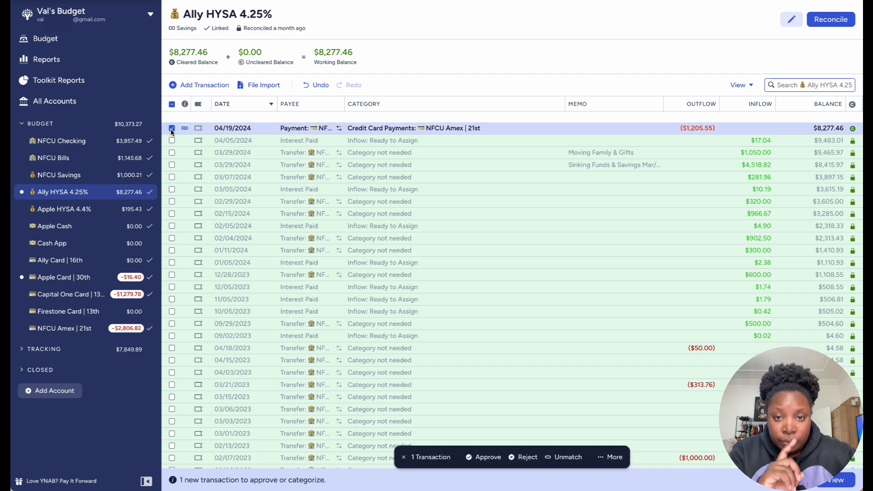
left_click(481, 456)
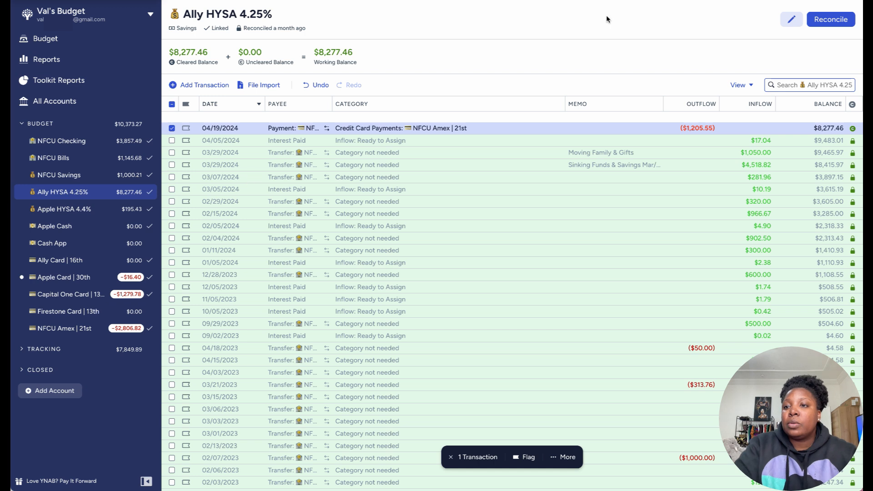
Step: Reconcile the Ally HYSA 4.25% account, accepting its cleared balance, and deselect the NFCU Amex payment
left_click(827, 21)
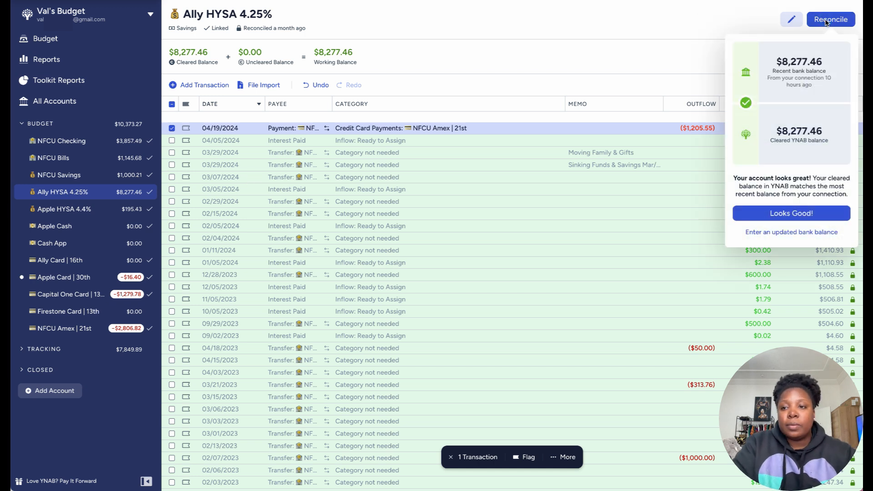
left_click(793, 215)
left_click(532, 32)
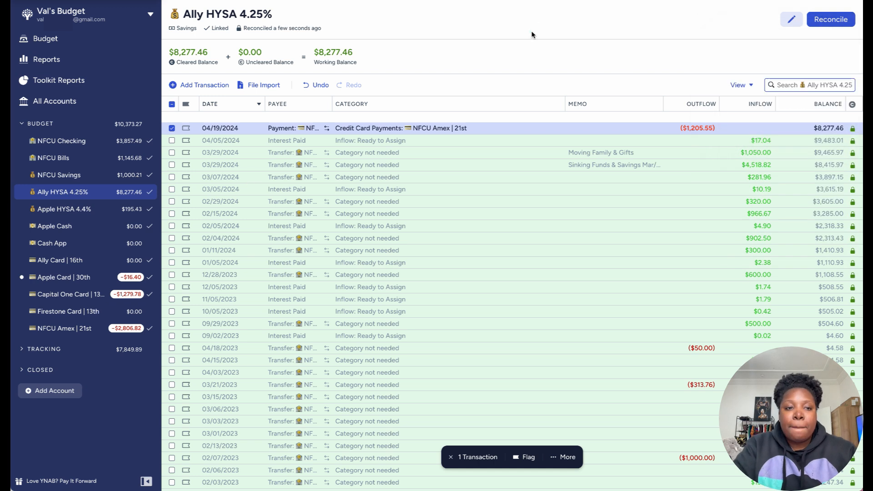
left_click(172, 128)
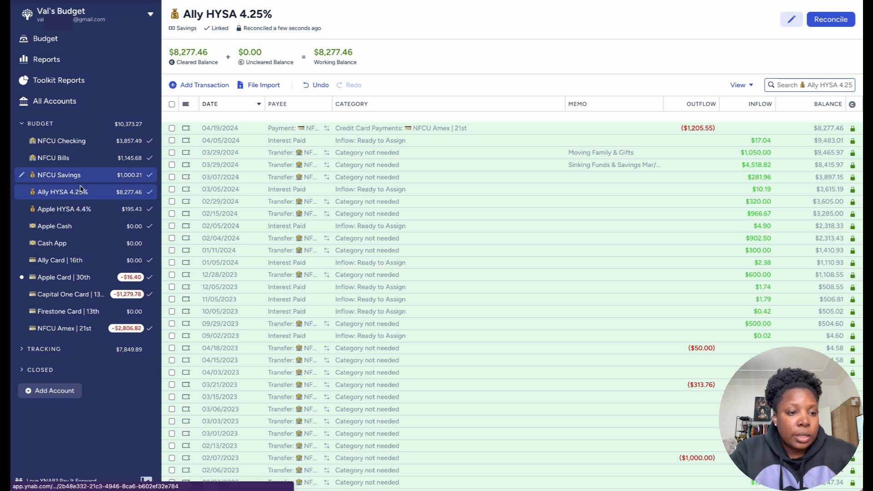
Step: In the Apple Cash account, check the transaction import status and examine the uncleared $1,139.08 Apple Card payment on 04/13
left_click(87, 223)
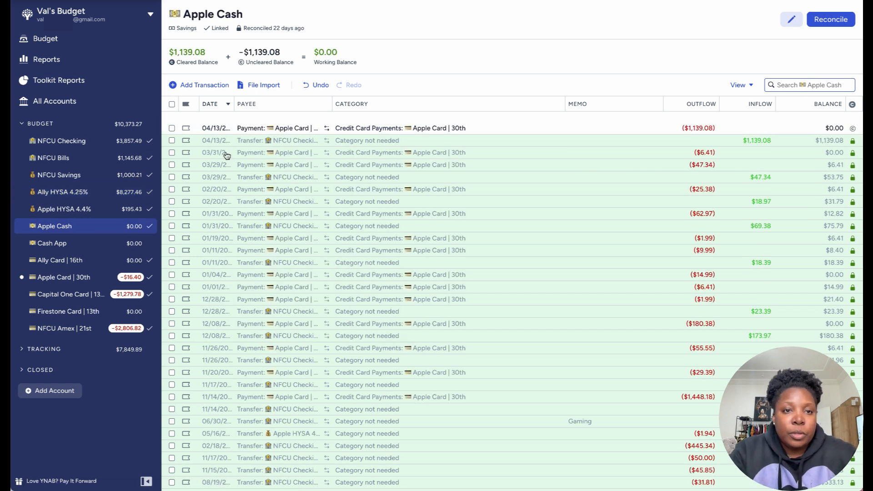
left_click(220, 29)
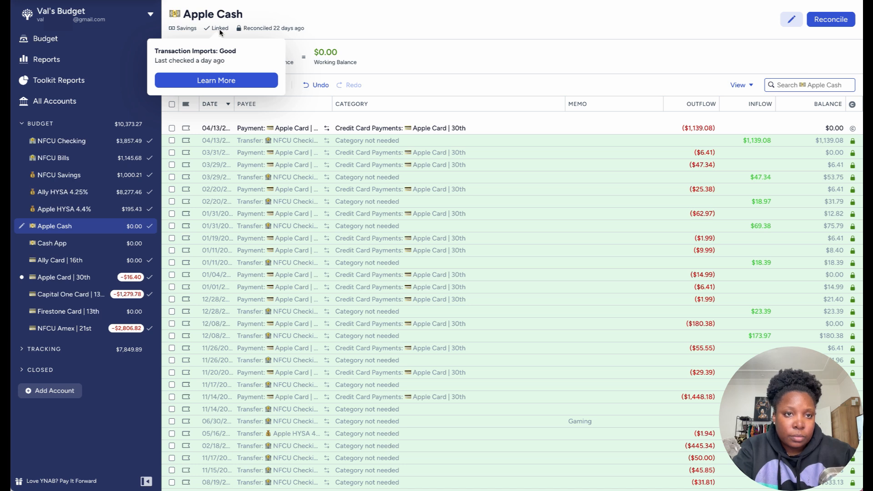
left_click(289, 11)
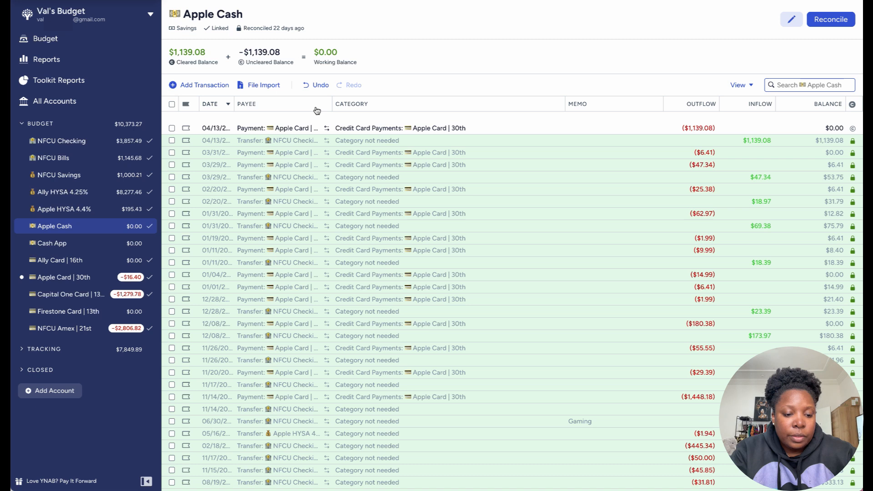
left_click(171, 128)
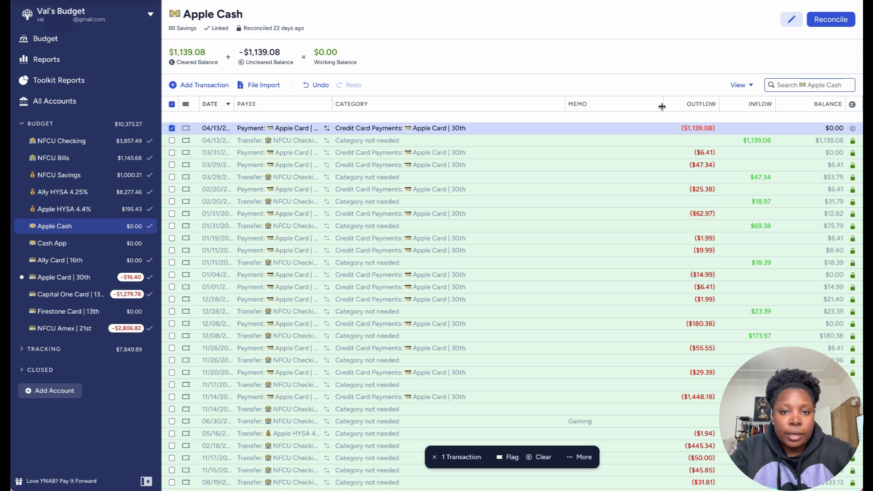
left_click(173, 130)
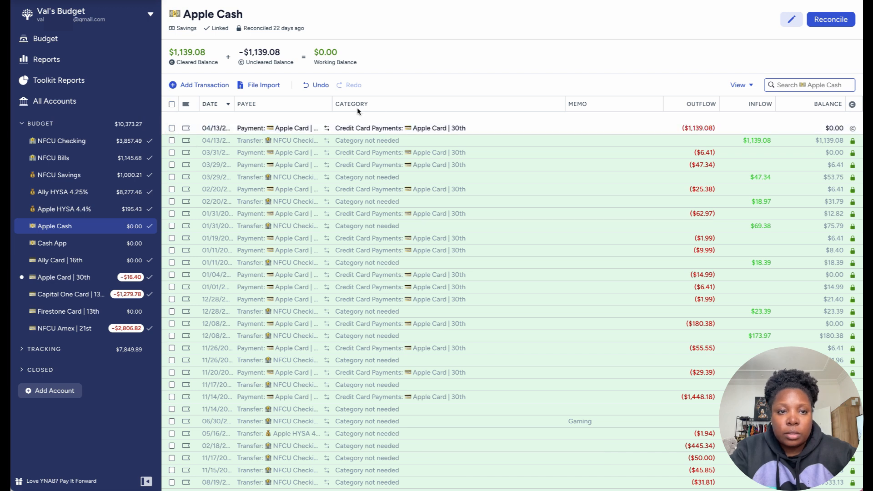
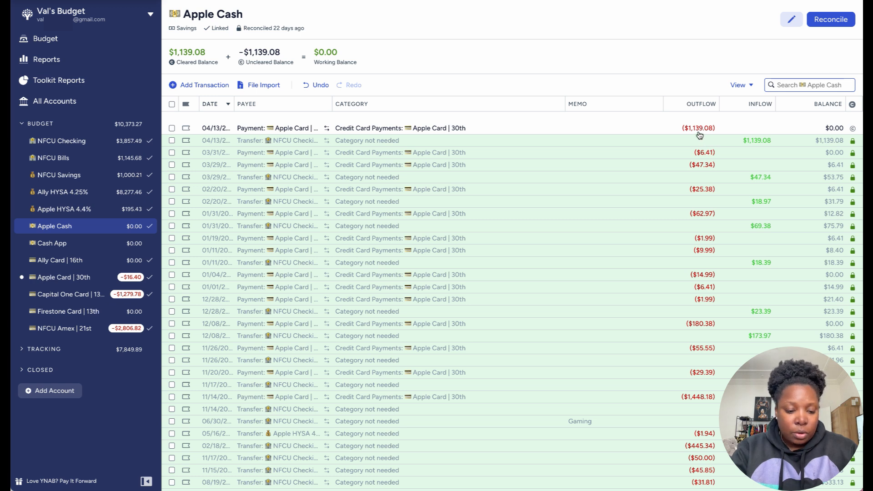
Step: Record a $26.00 inflow in Apple Cash dated 04/18/2024 from Reimbursements From Others, categorized as Ready to Assign
left_click(226, 88)
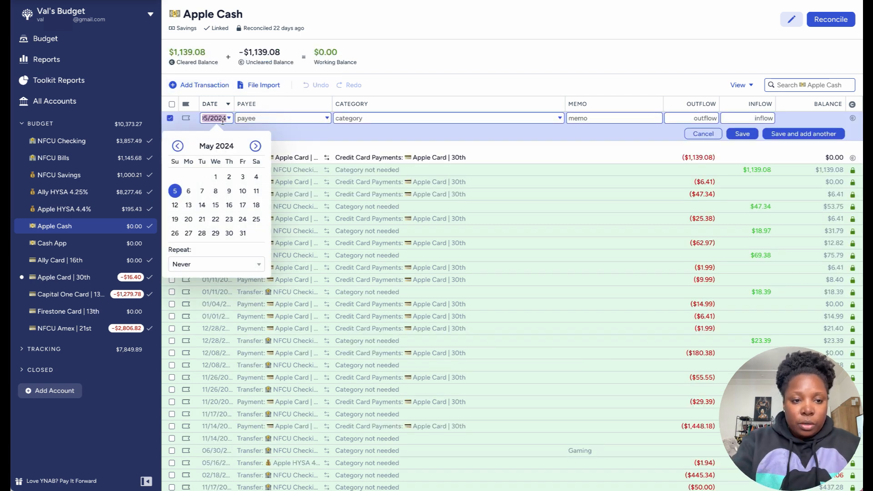
left_click(177, 146)
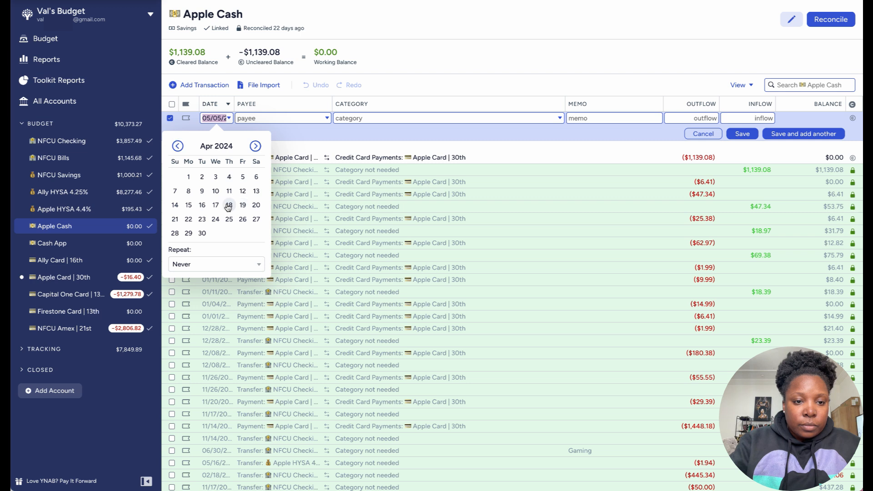
left_click(228, 205)
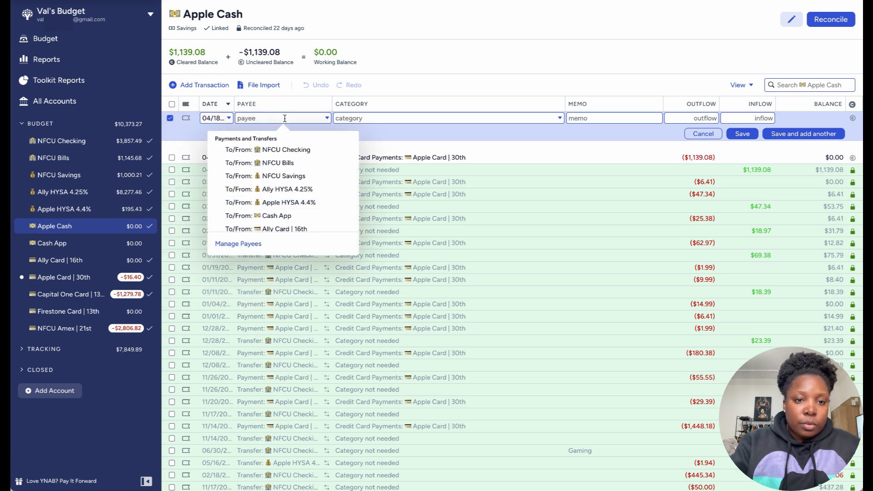
type("r")
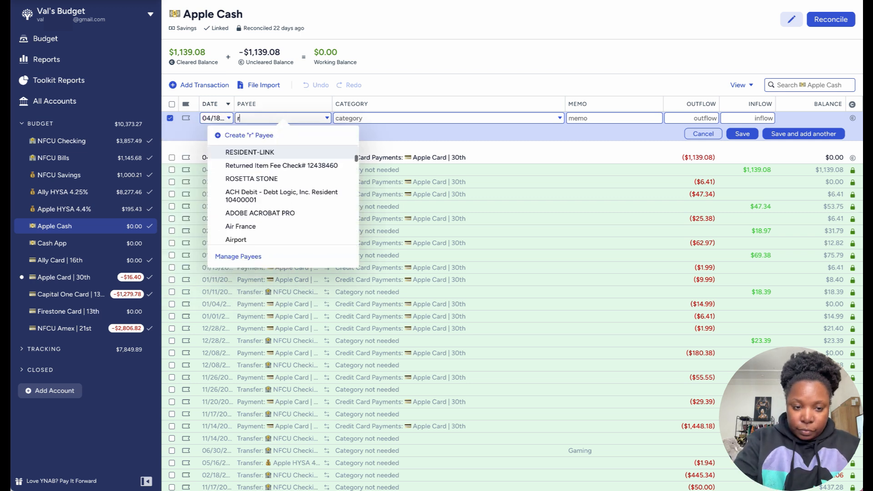
type("e")
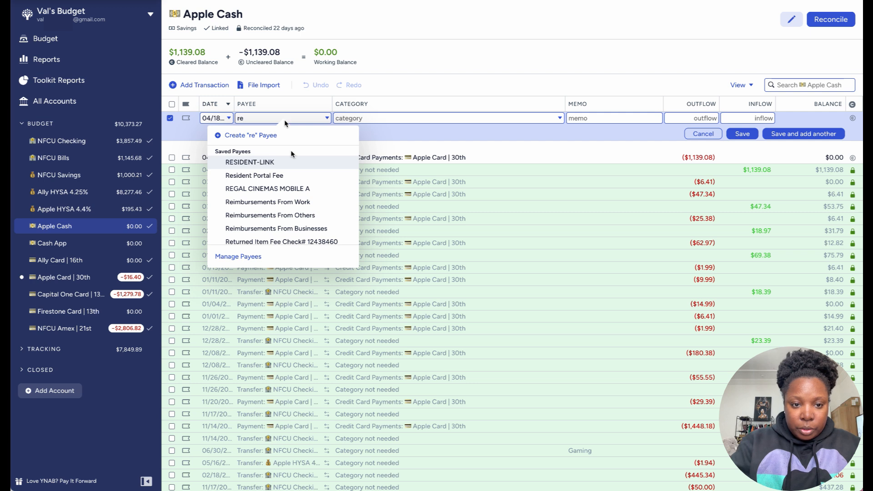
left_click(308, 215)
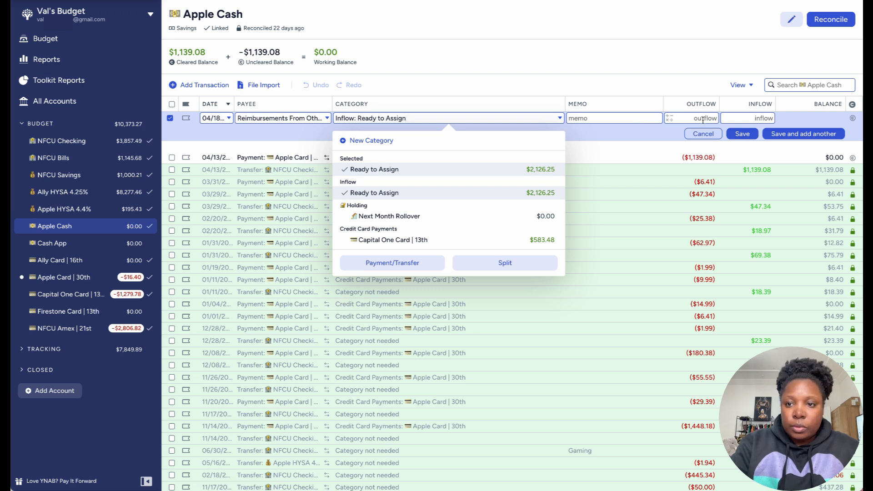
left_click(742, 118)
type("2")
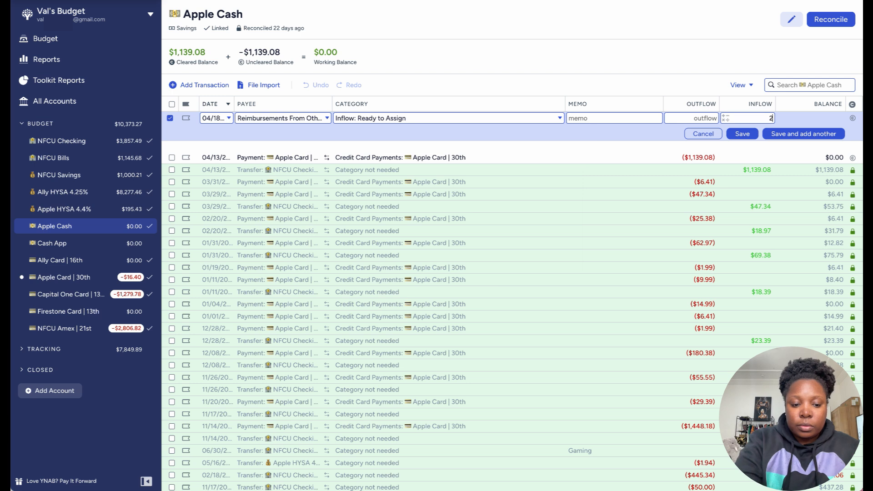
type("6")
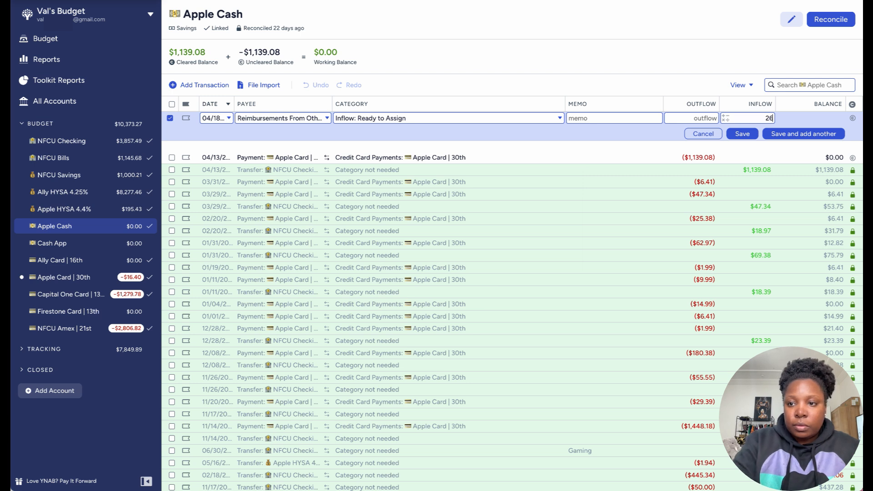
left_click(791, 134)
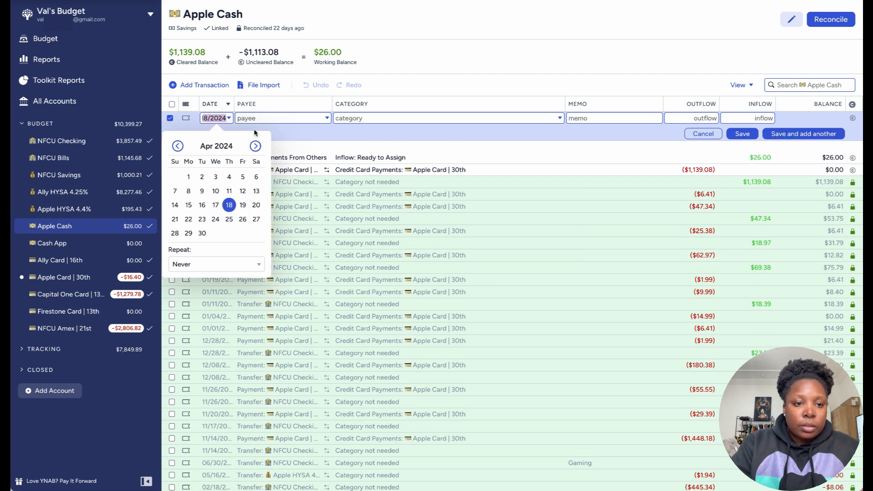
Step: Record a second Reimbursements From Others inflow of $13.00 dated 04/18/2024, categorized as Ready to Assign
left_click(229, 205)
type("reim")
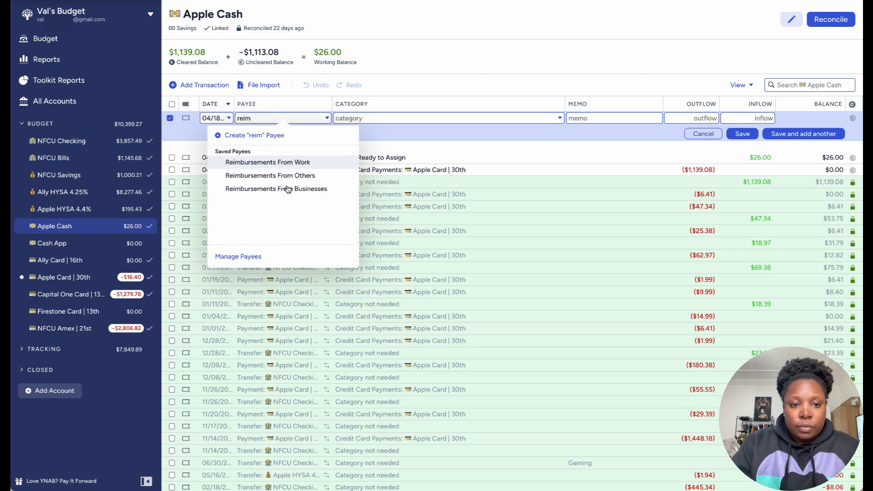
left_click(276, 176)
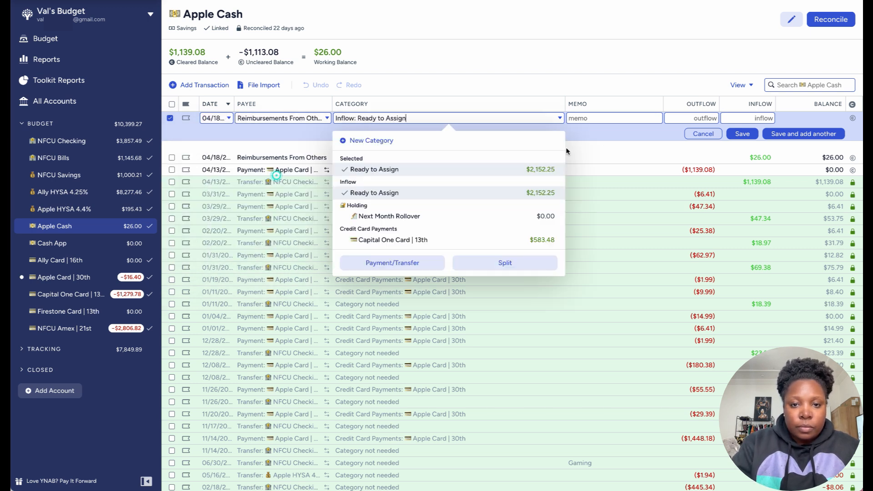
left_click(607, 119)
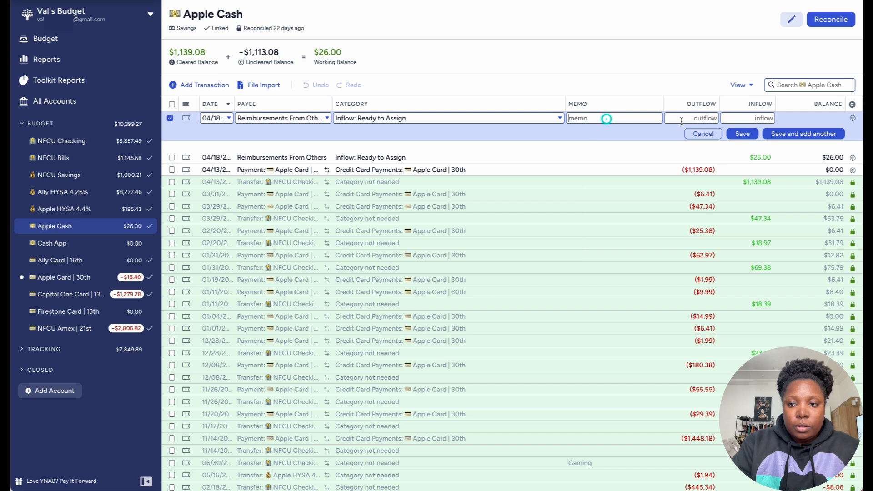
left_click(740, 120)
type("13")
left_click(745, 134)
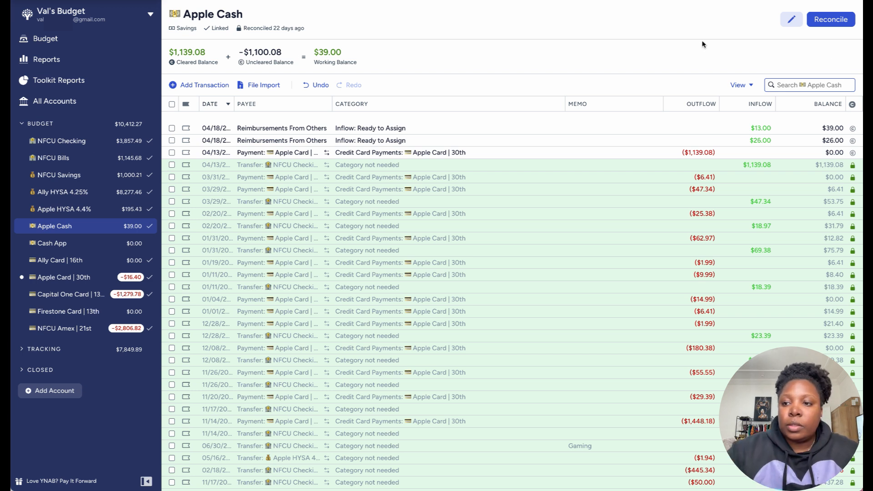
Step: Mark the 04/13 Apple Card payment and both reimbursements as cleared and reconcile Apple Cash, accepting its cleared balance
left_click(854, 152)
left_click(853, 141)
left_click(854, 130)
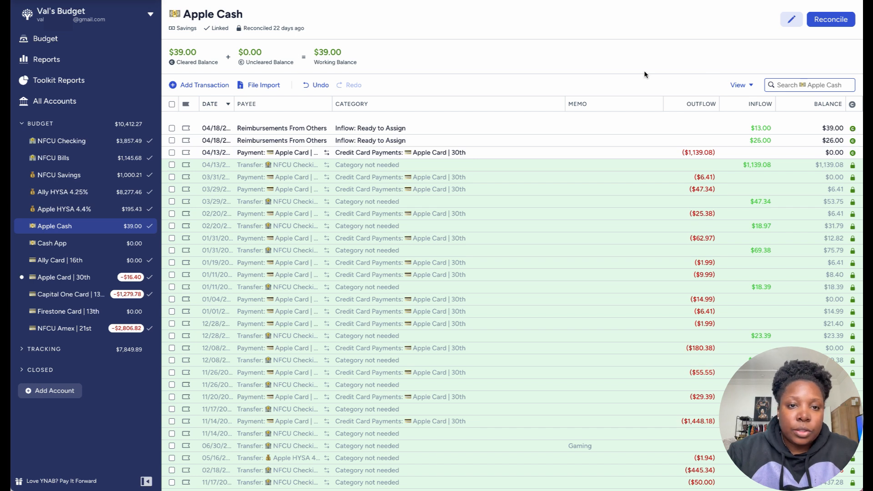
left_click(831, 22)
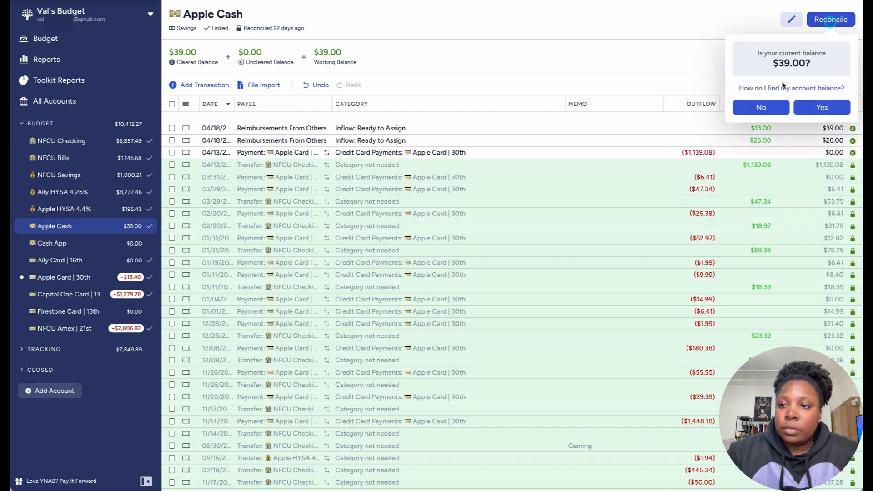
left_click(814, 109)
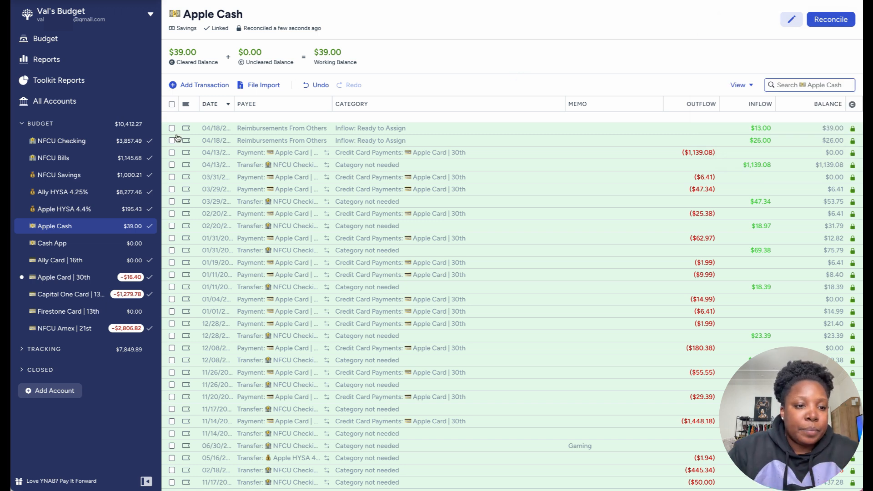
Step: In the Apple Card account, record a $71.00 Kohl's outflow dated 04/13/2024 under Just for Fun: Shopping
left_click(75, 282)
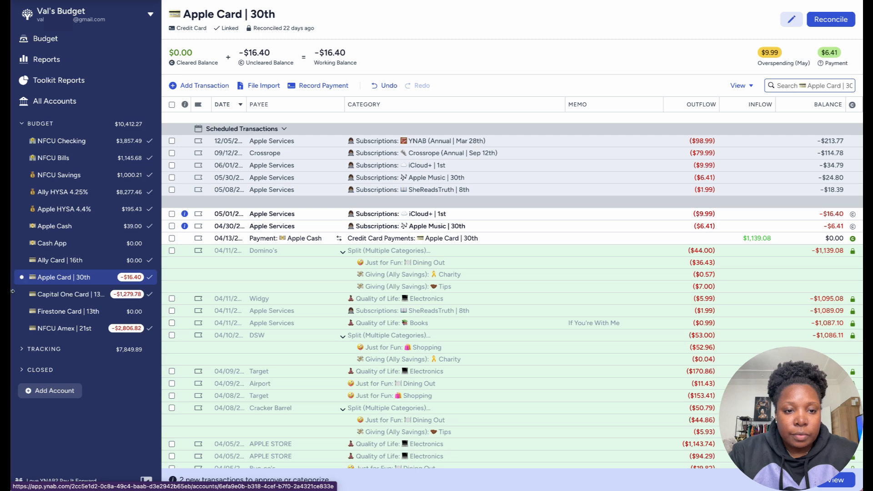
left_click(210, 87)
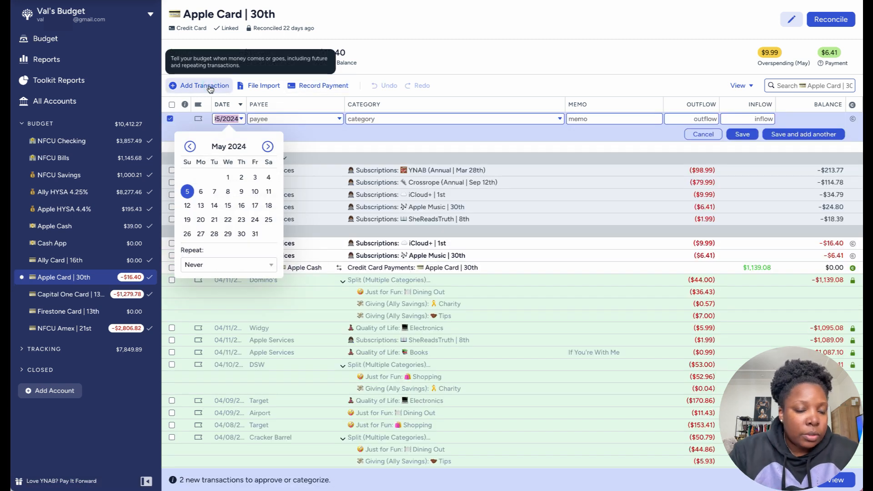
left_click(190, 146)
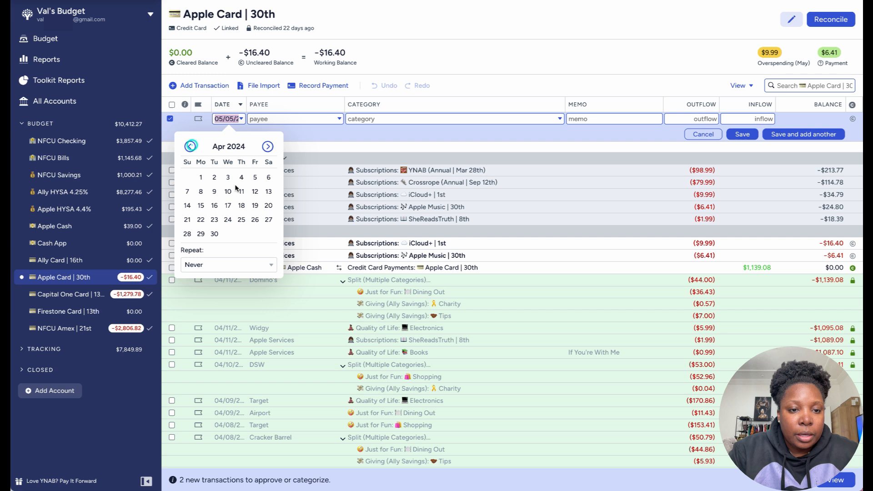
left_click(268, 191)
type("koh")
left_click(283, 164)
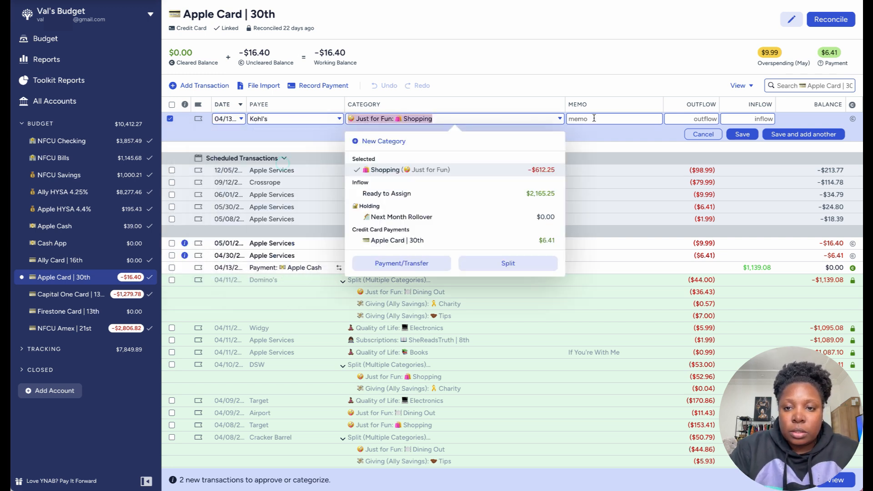
left_click(746, 120)
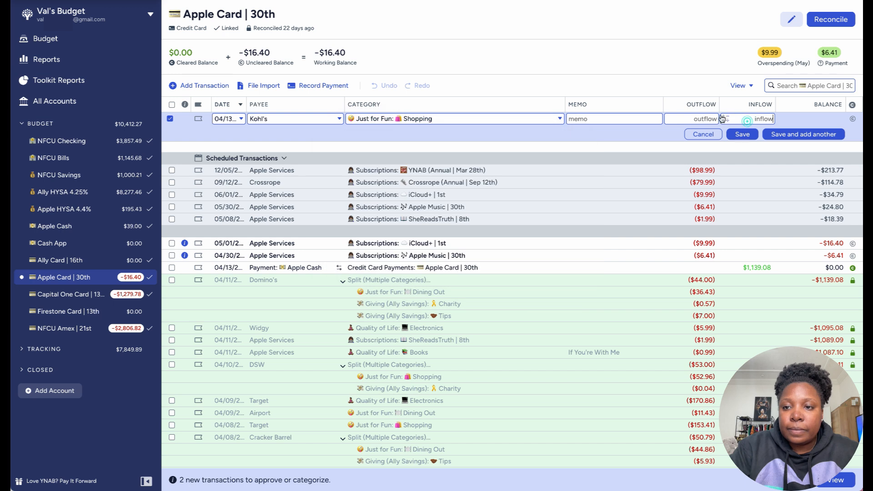
left_click(699, 117)
type("71")
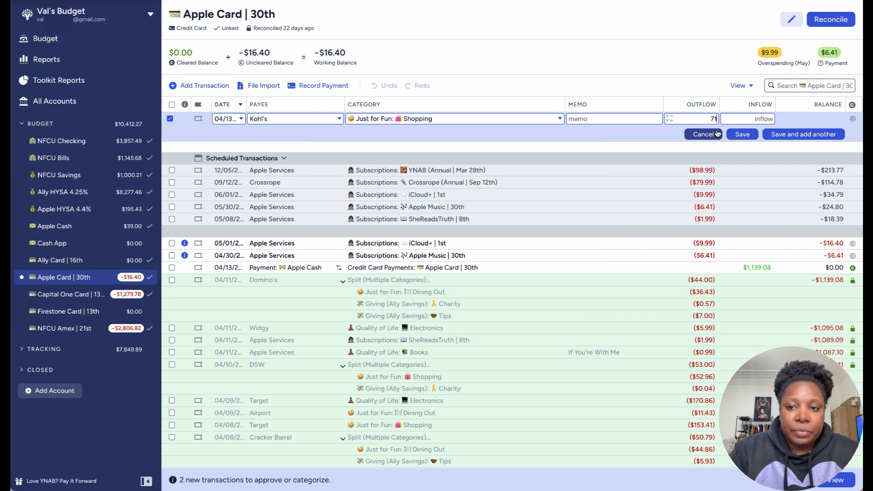
left_click(804, 135)
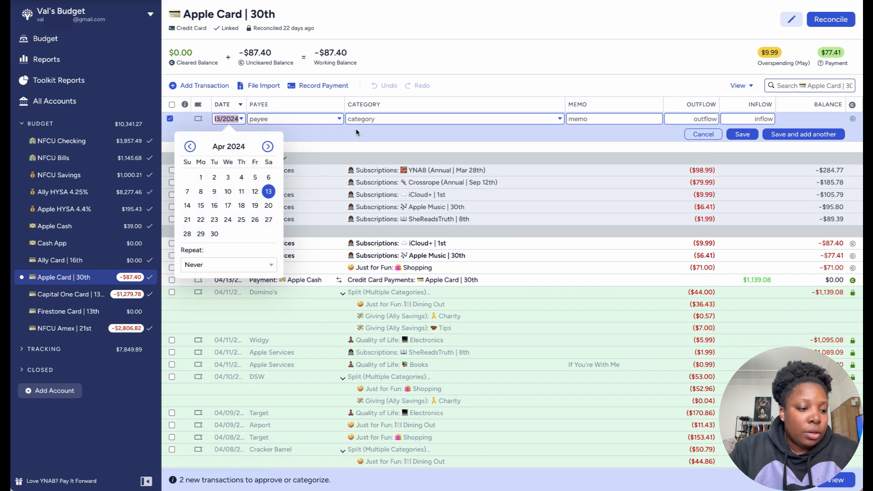
Step: Record a $45.62 Sally Beauty outflow dated 04/13/2024 under Just for Fun: Shopping
left_click(268, 192)
key("Tab")
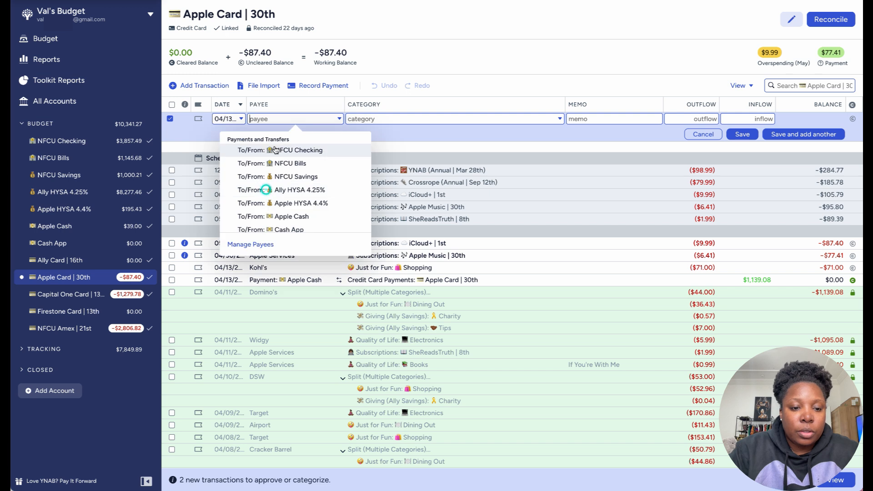
type("Sa")
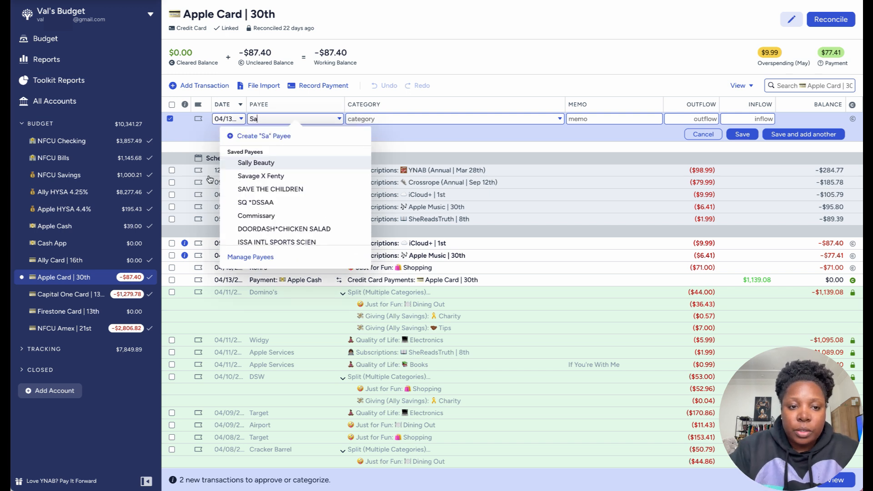
left_click(251, 162)
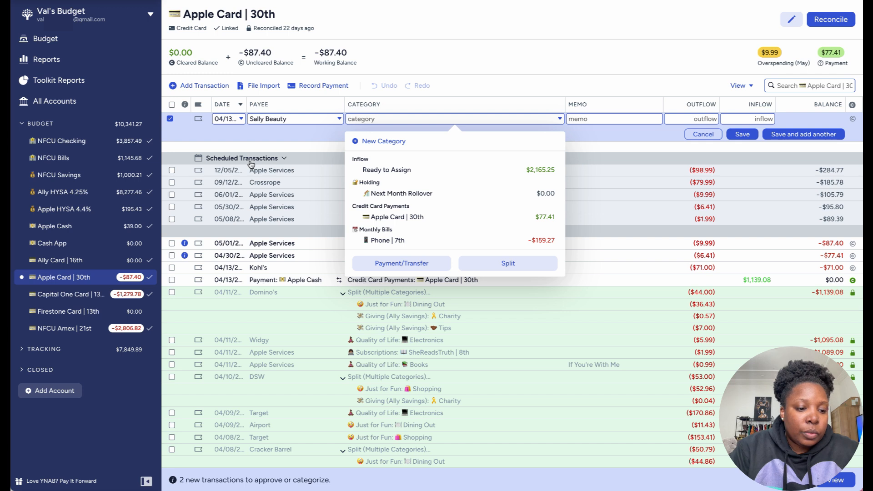
type("shop")
left_click(415, 170)
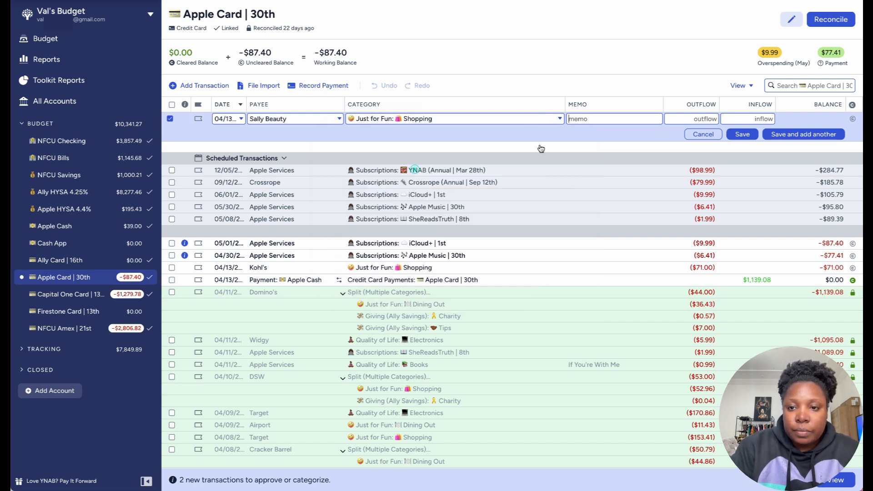
left_click(702, 119)
type("45.62")
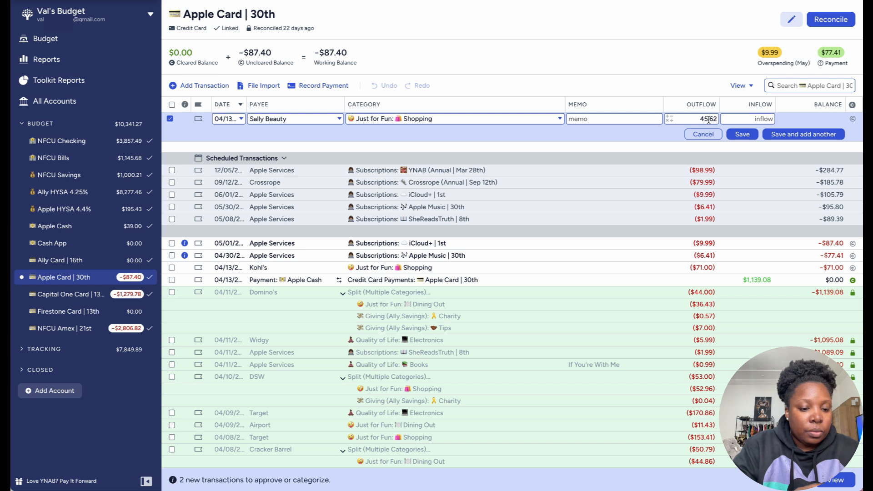
left_click(804, 133)
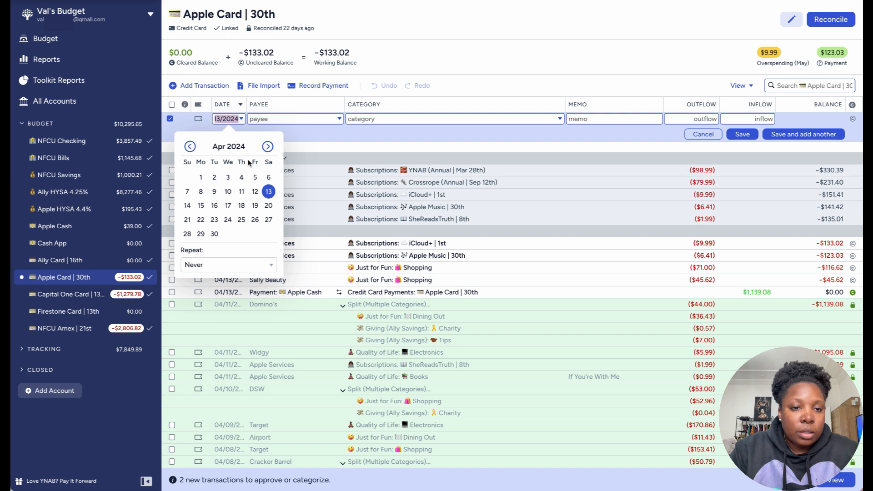
Step: Date the new Apple Card transaction 04/16/2024 and enter DOORDASH*OOHS & AAHS as a new payee
left_click(215, 206)
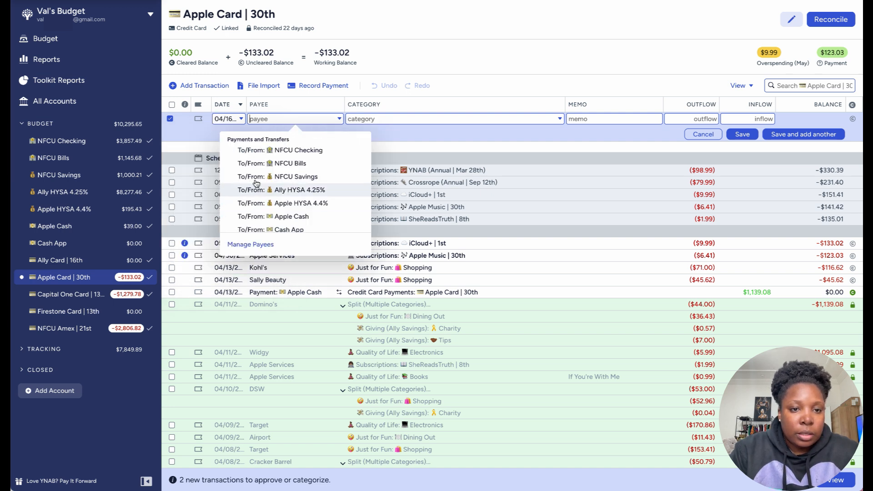
type("D")
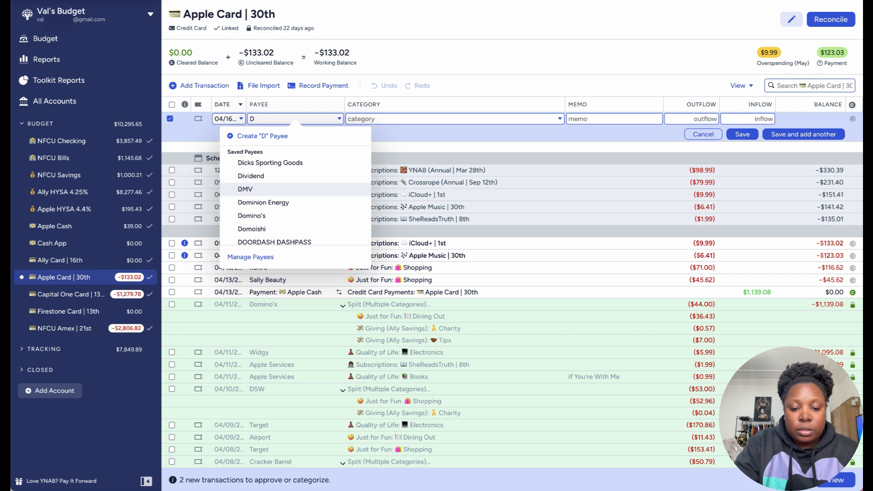
type("oor")
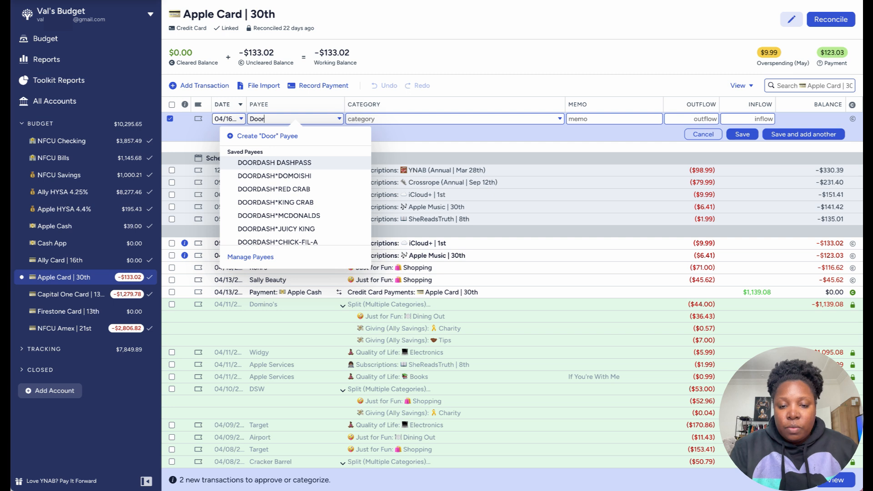
key("BackSpace")
key("BackSpace")
key("BackSpace")
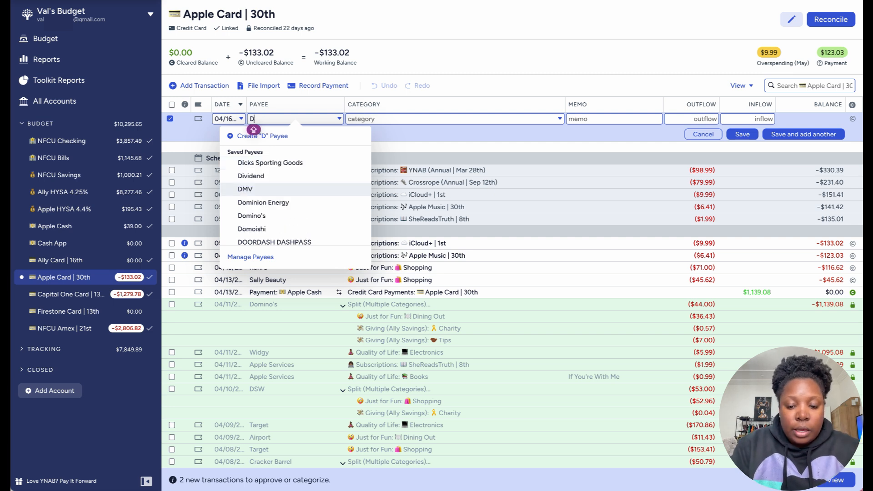
type("OORDAA")
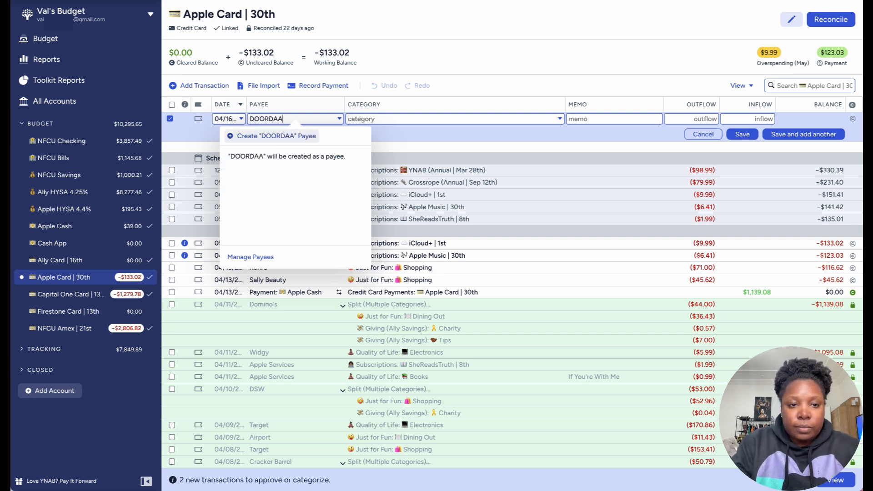
key("BackSpace")
type("SH")
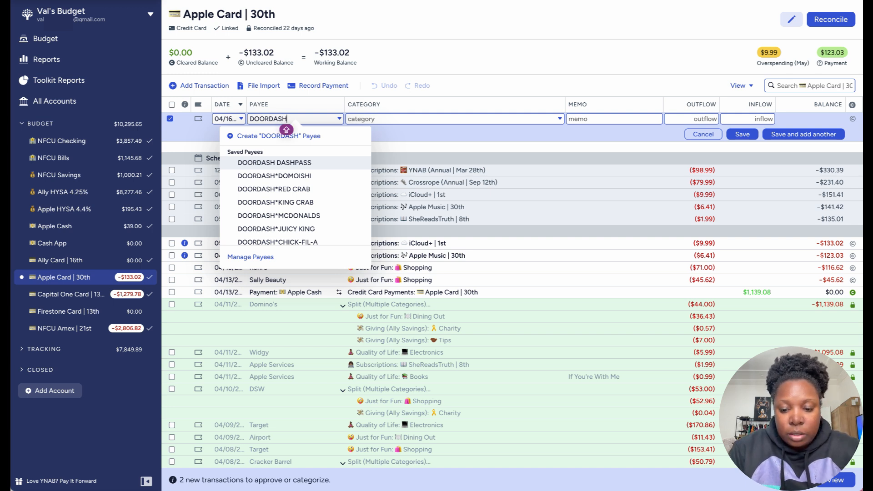
type("*OO")
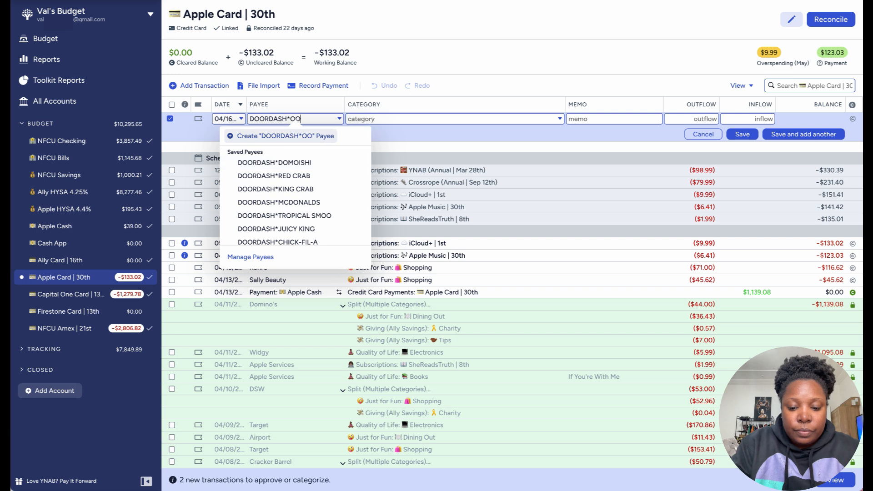
type("HS ")
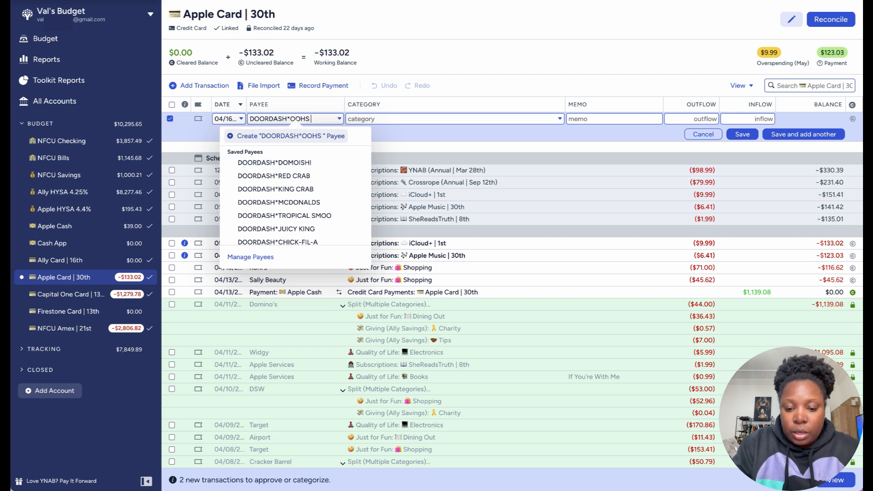
type("& AAH")
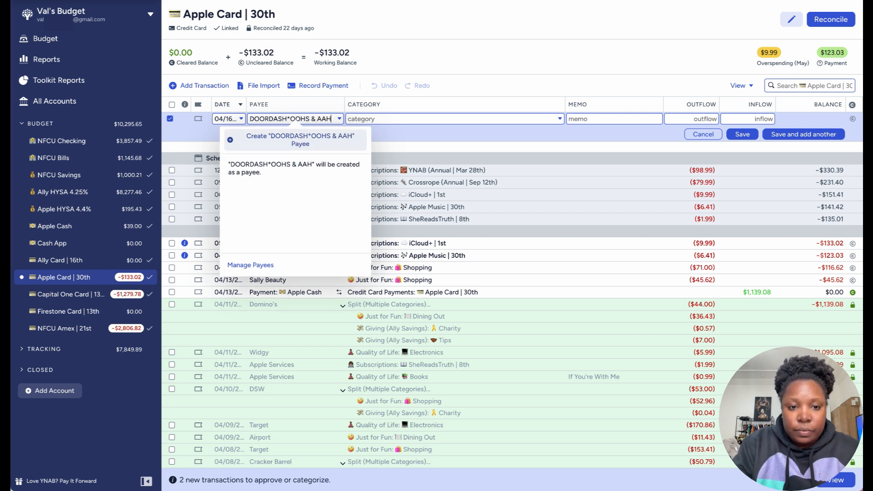
type("S")
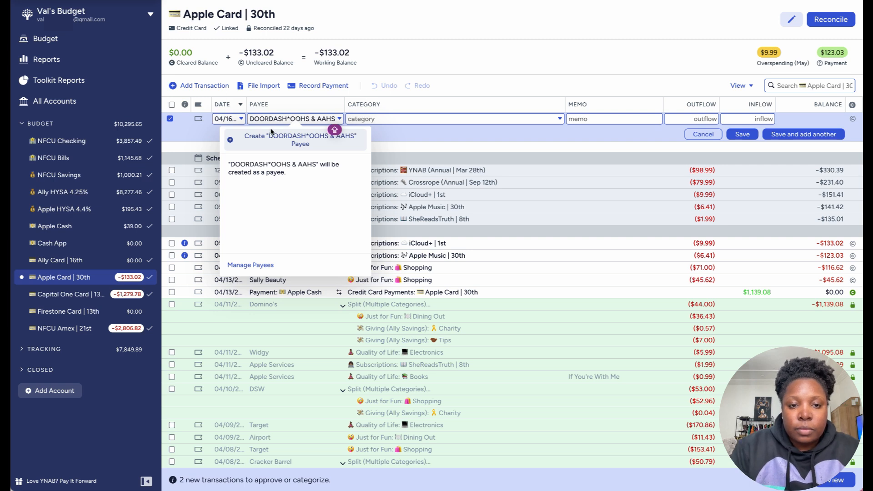
Step: Categorize the DoorDash purchase as Just for Fun: Dining Out with a $170.14 outflow, and save it with another entry started
left_click(521, 118)
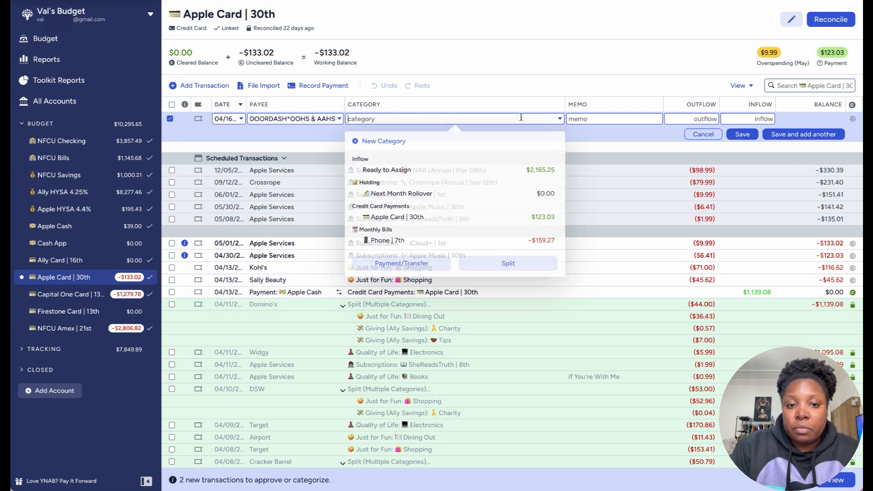
type("DINI")
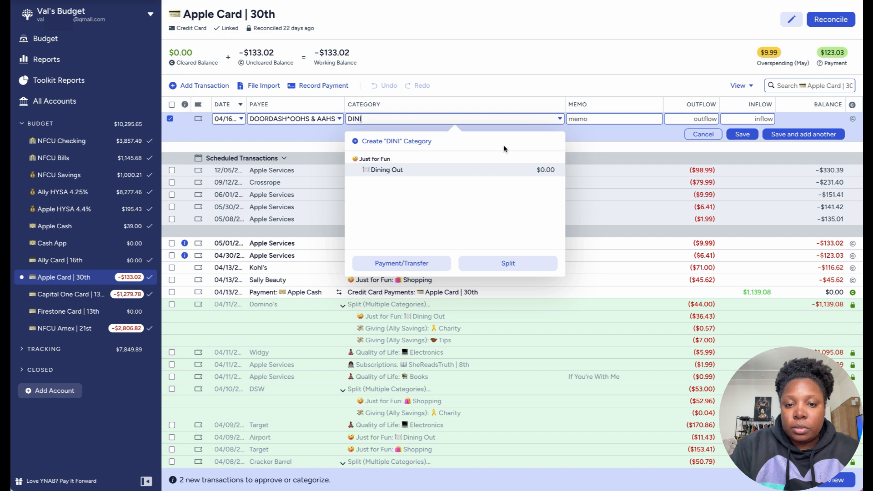
left_click(507, 172)
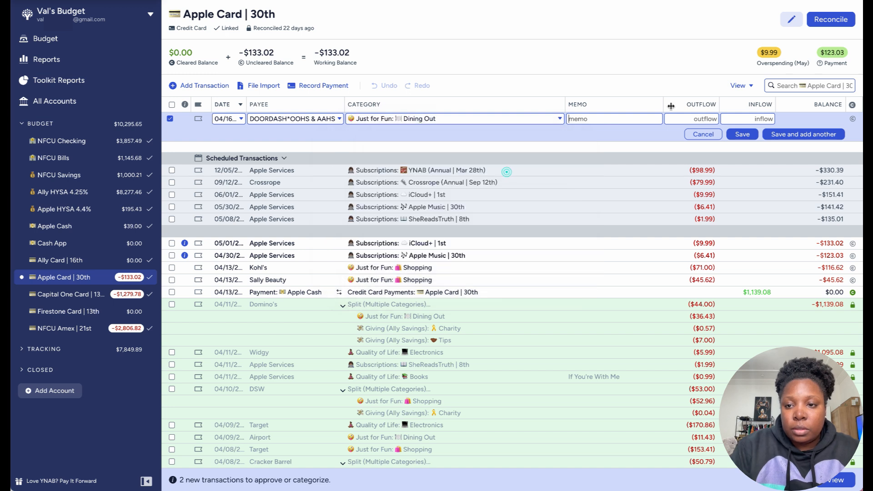
left_click(701, 119)
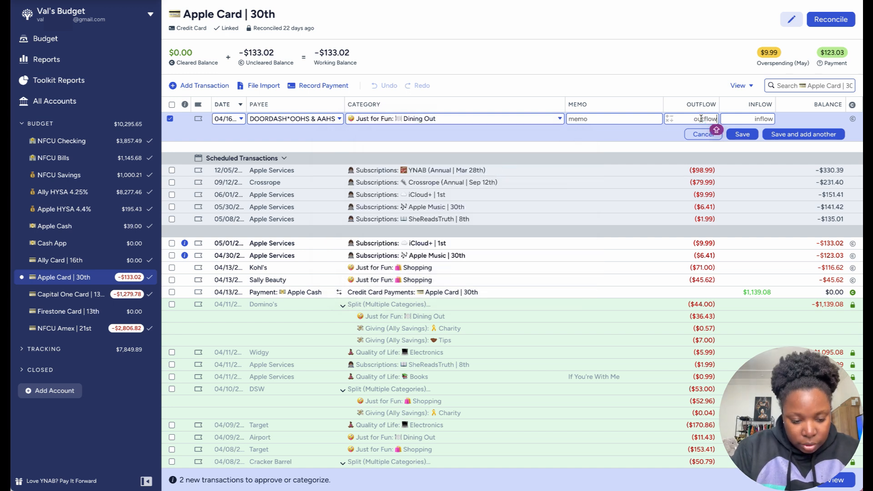
type("170")
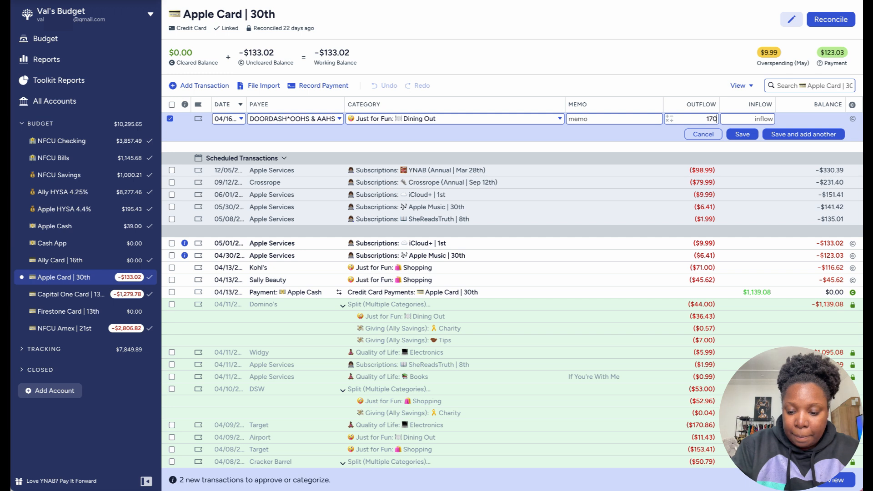
type(".14")
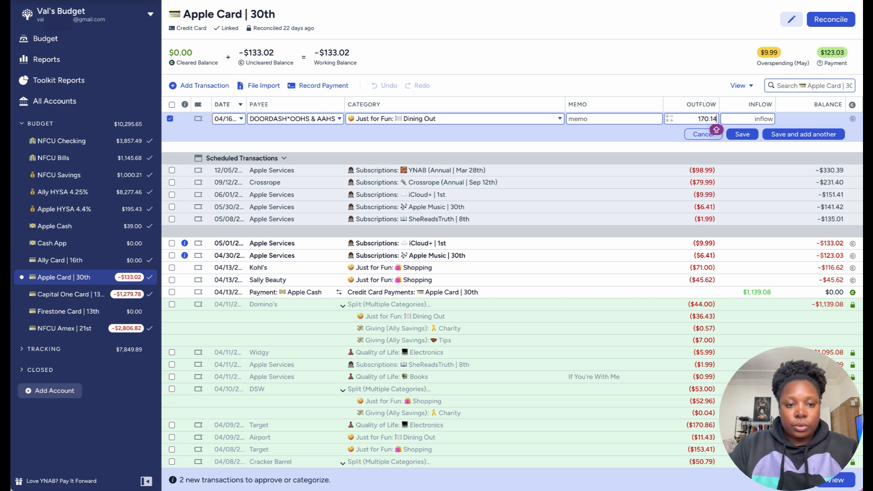
left_click(786, 136)
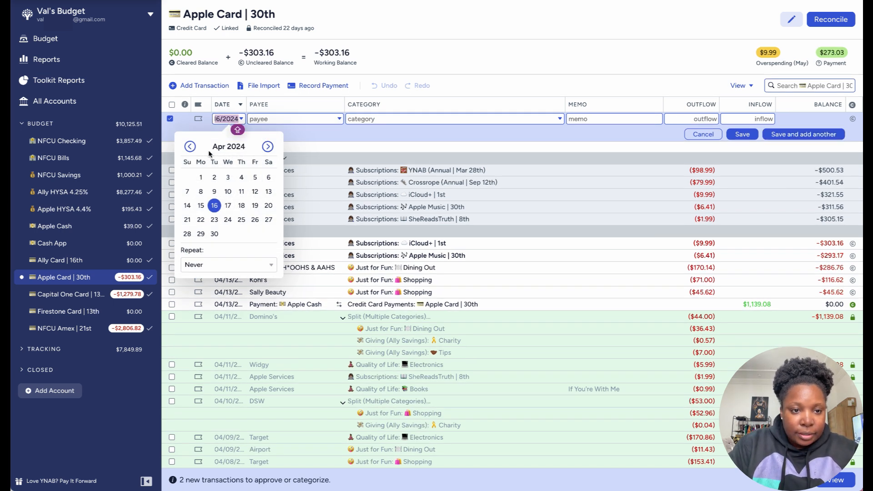
Step: Record a $22.81 Target outflow dated 04/18/2024 under True Expenses: Household
left_click(242, 205)
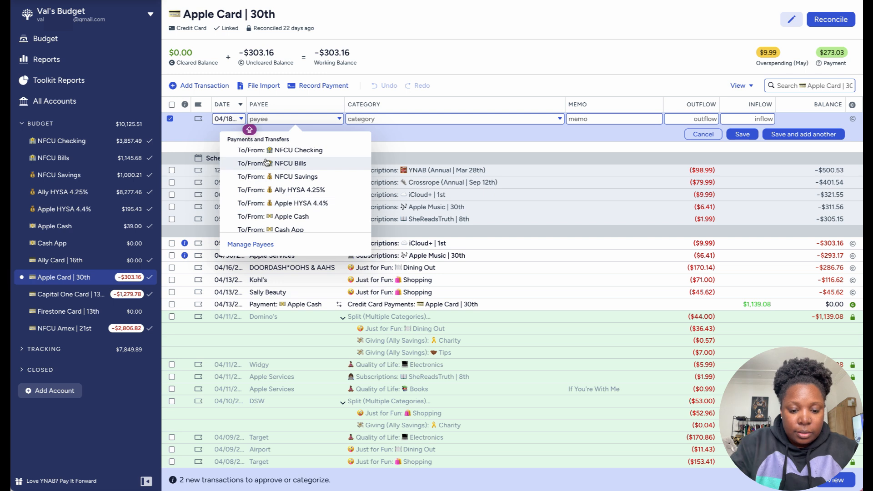
type("TAR")
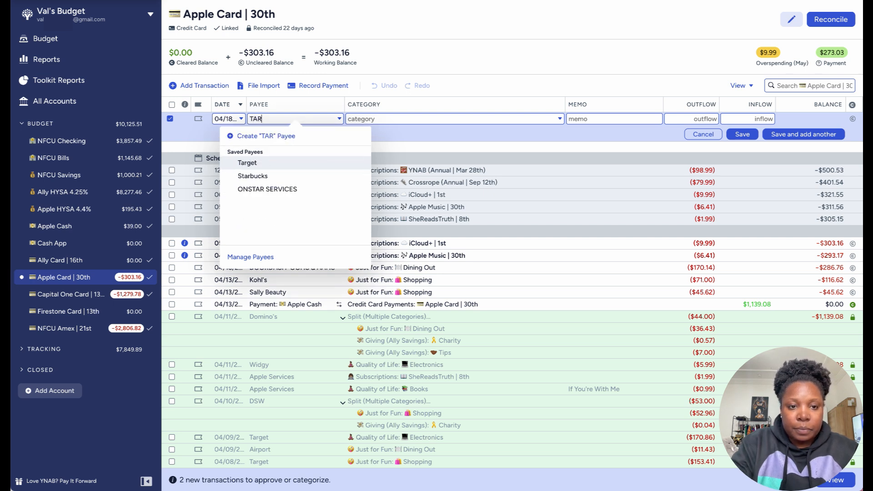
left_click(263, 166)
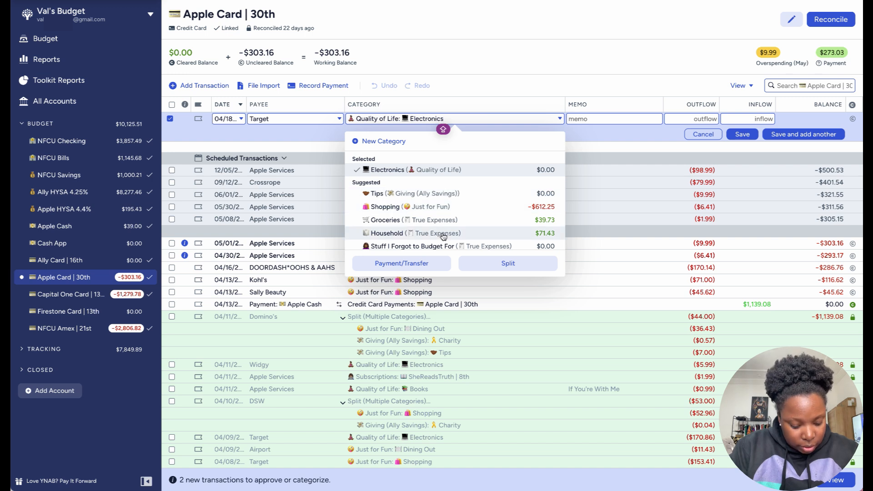
scroll(444, 236, "down", 1)
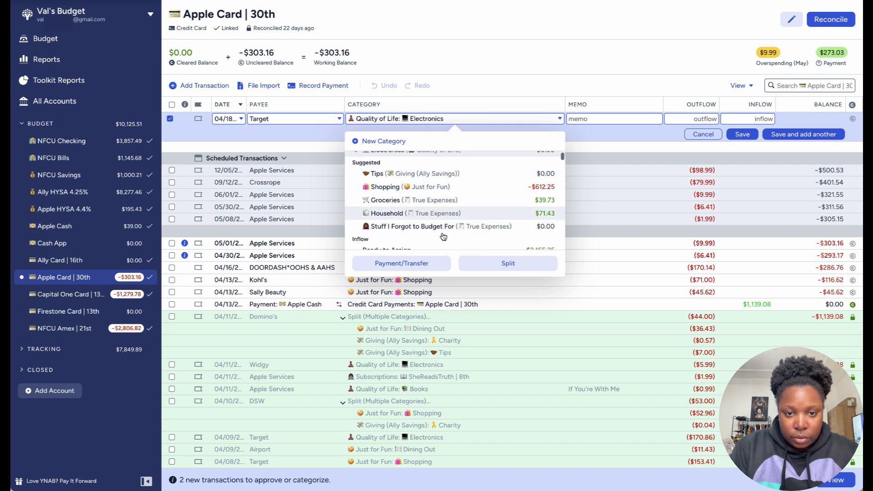
left_click(455, 217)
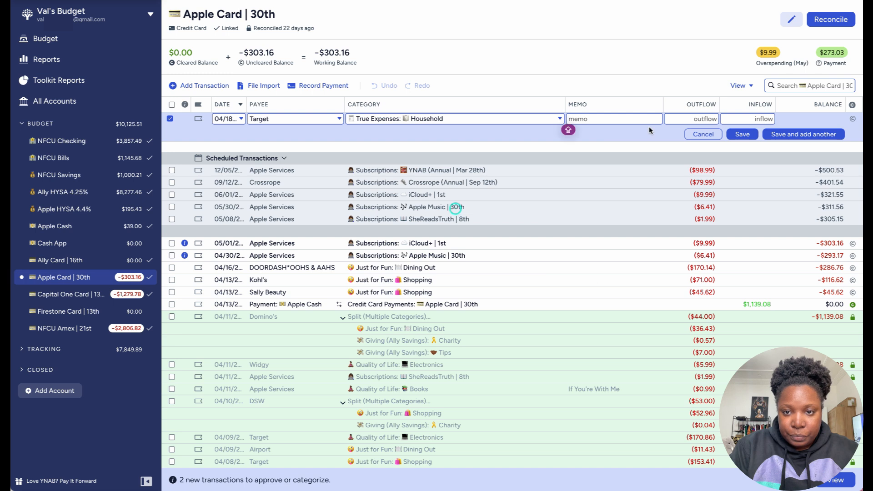
left_click(742, 118)
left_click(692, 118)
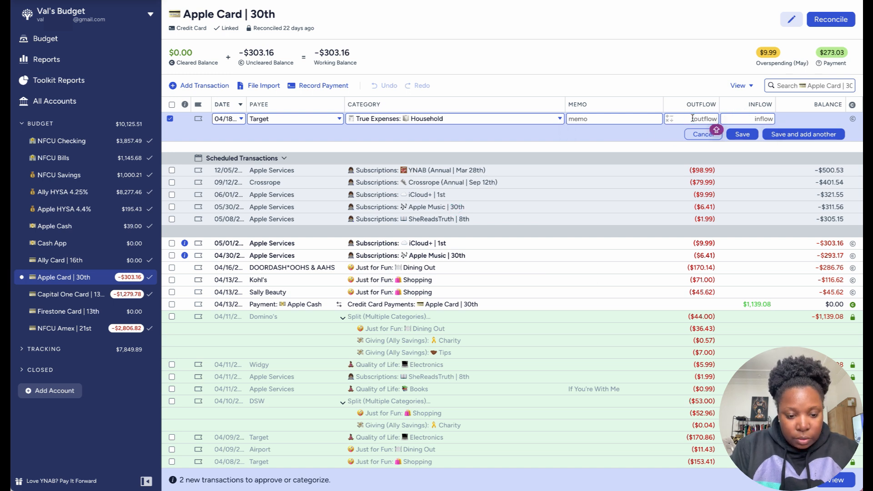
type("22.81")
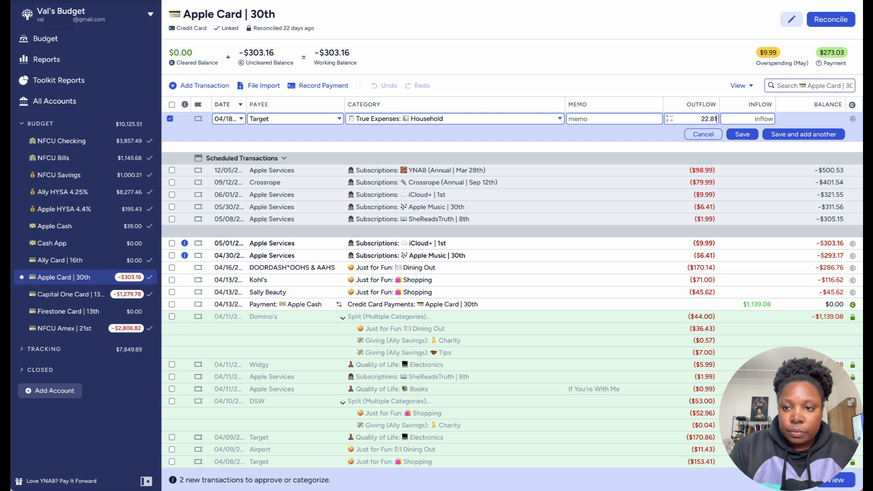
left_click(750, 136)
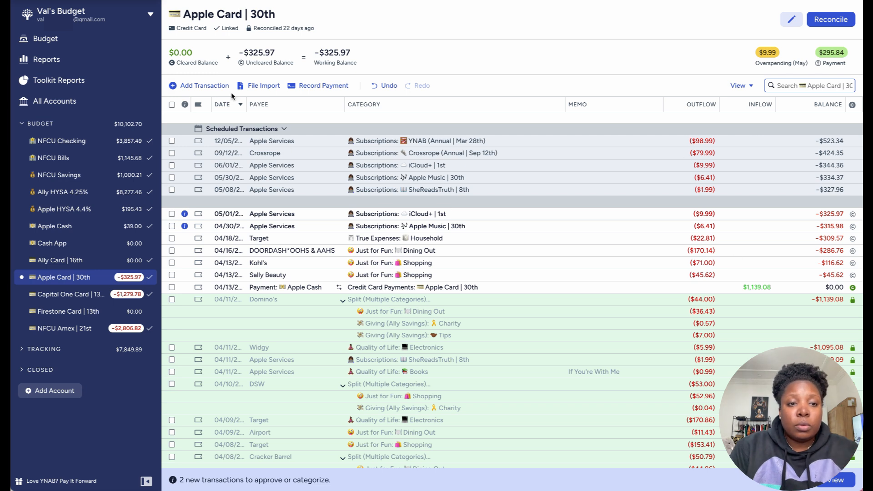
Step: Start a new Apple Card transaction dated 04/22/2024 with Instacart as the payee
left_click(217, 89)
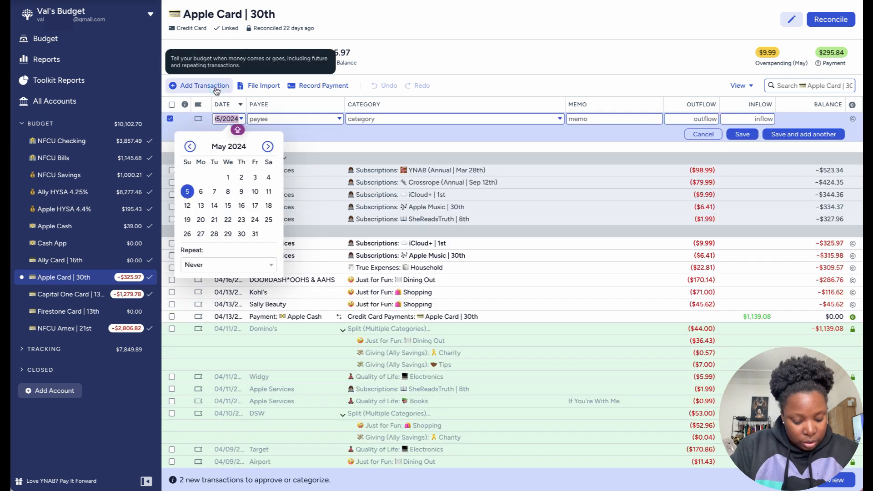
left_click(228, 219)
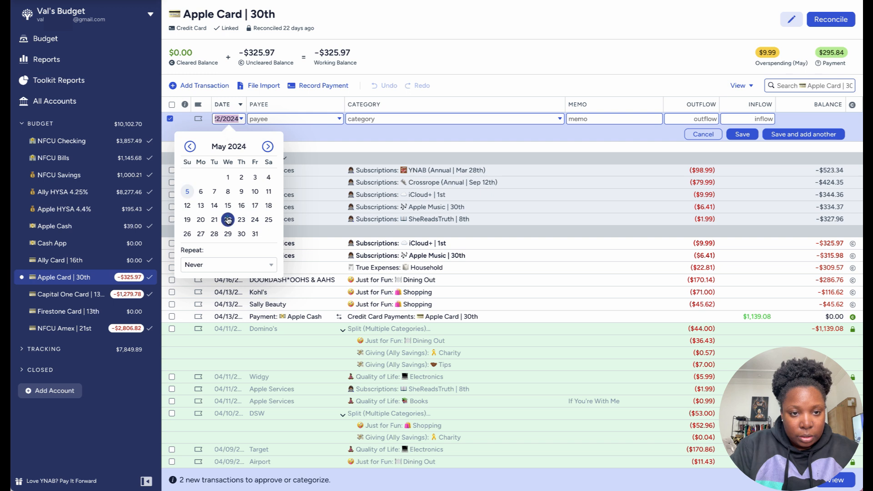
left_click(270, 119)
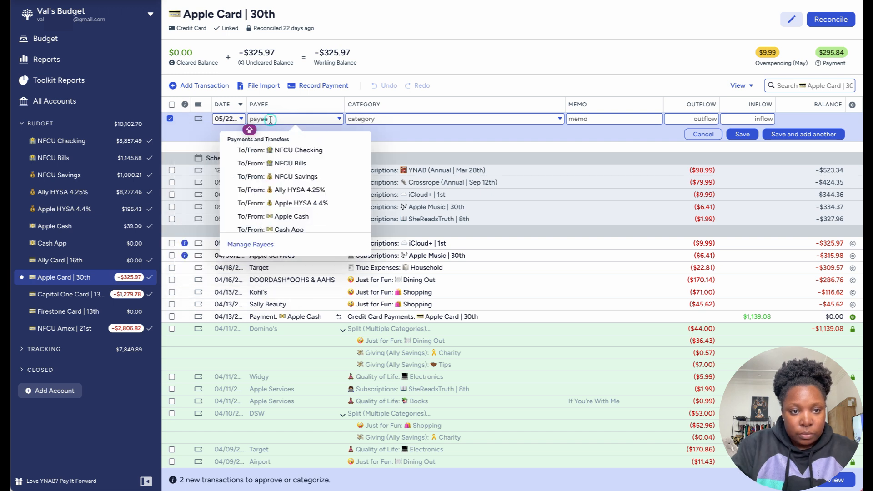
left_click(218, 118)
left_click(190, 147)
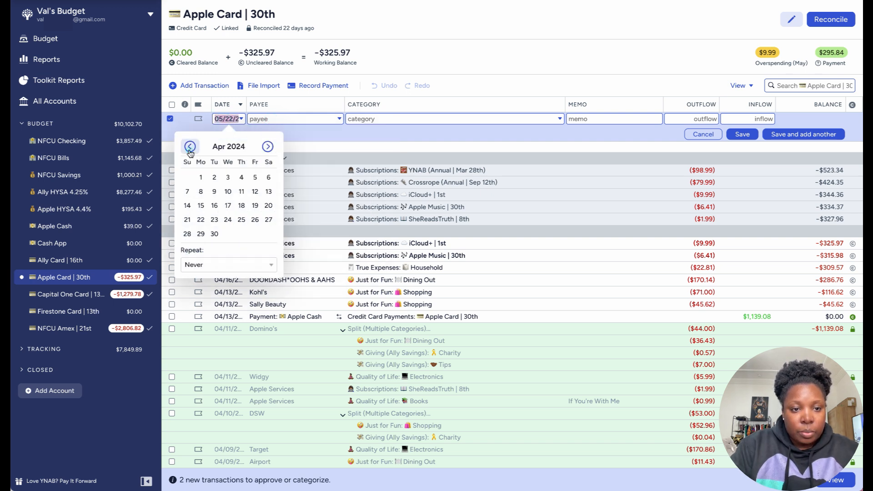
left_click(200, 220)
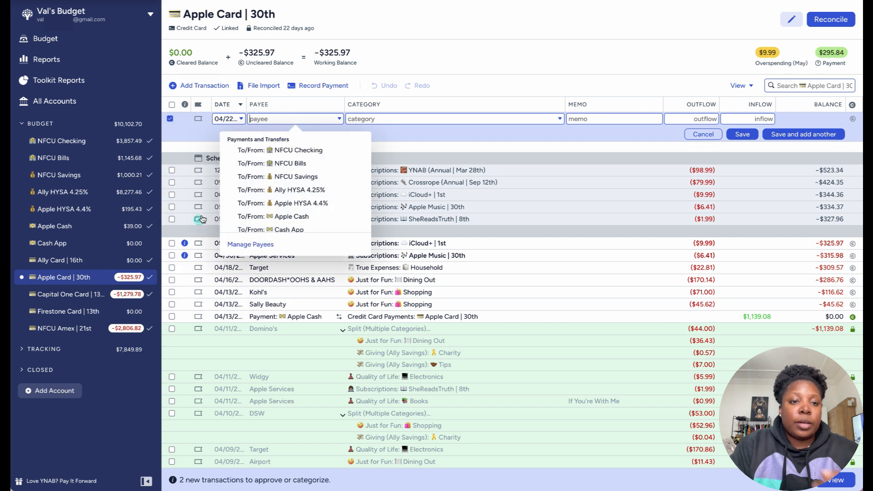
type("INS")
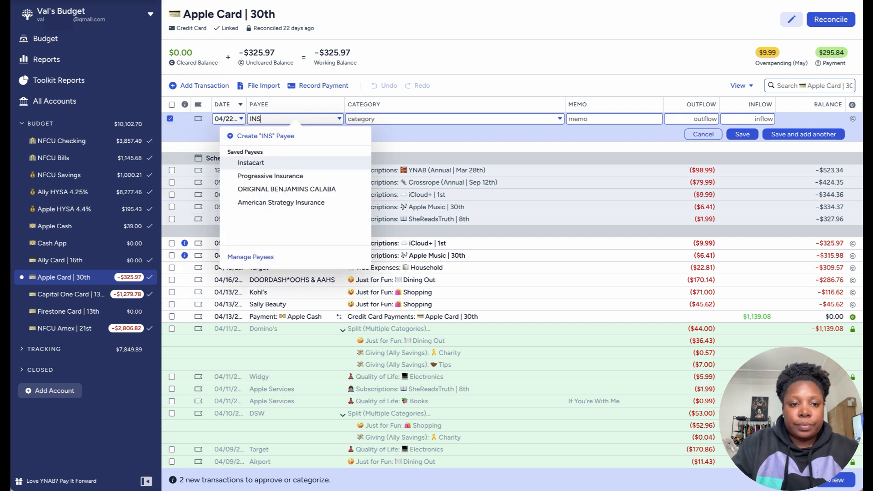
left_click(276, 164)
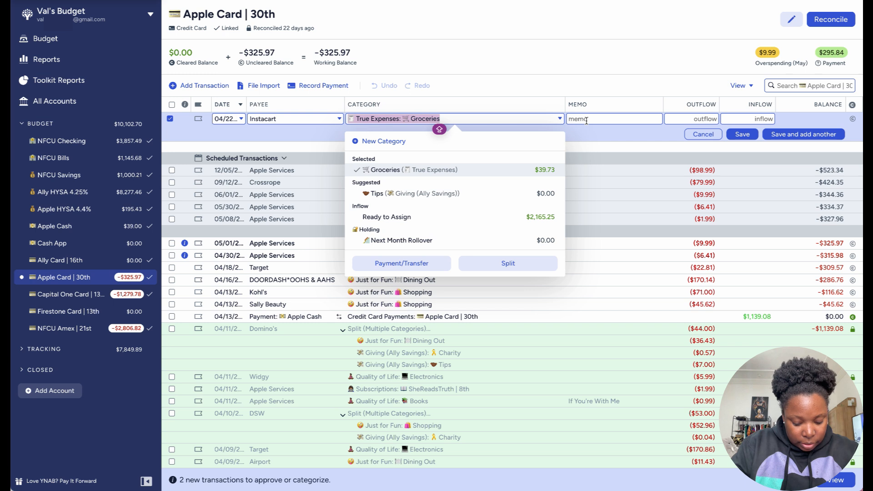
Step: Set the Instacart outflow to $119.71 and change its category to a split across multiple categories
left_click(586, 120)
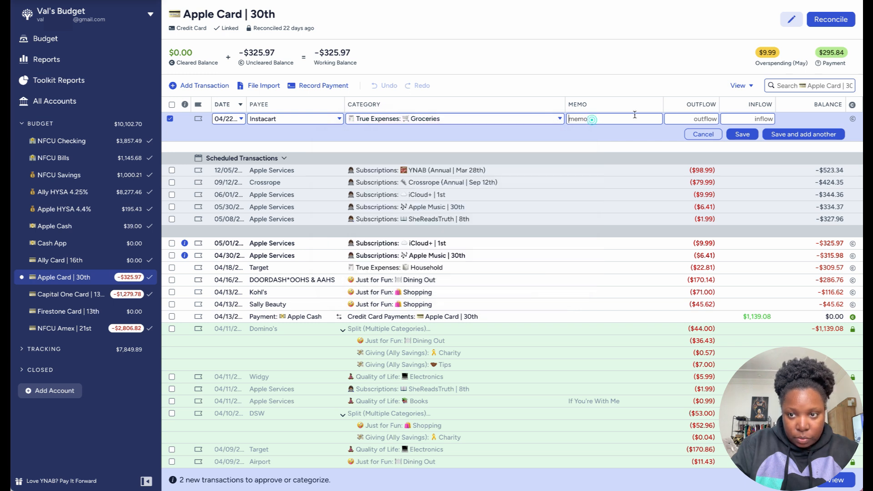
left_click(703, 116)
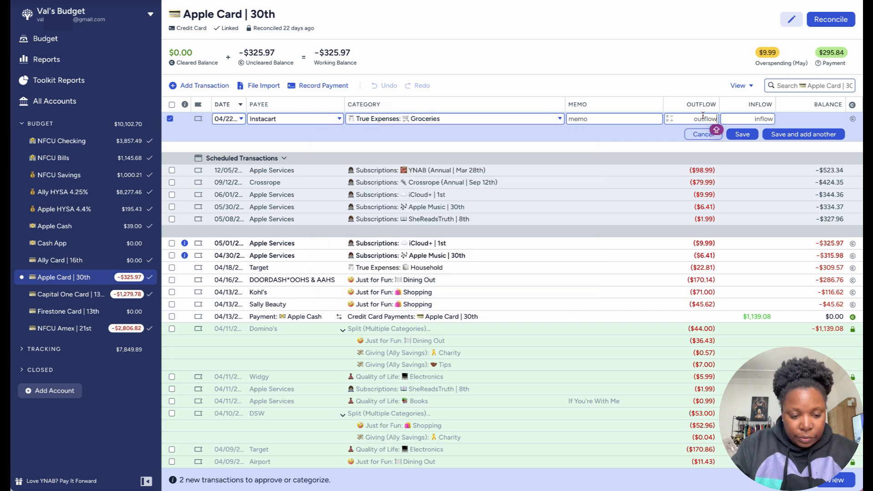
type("119.71")
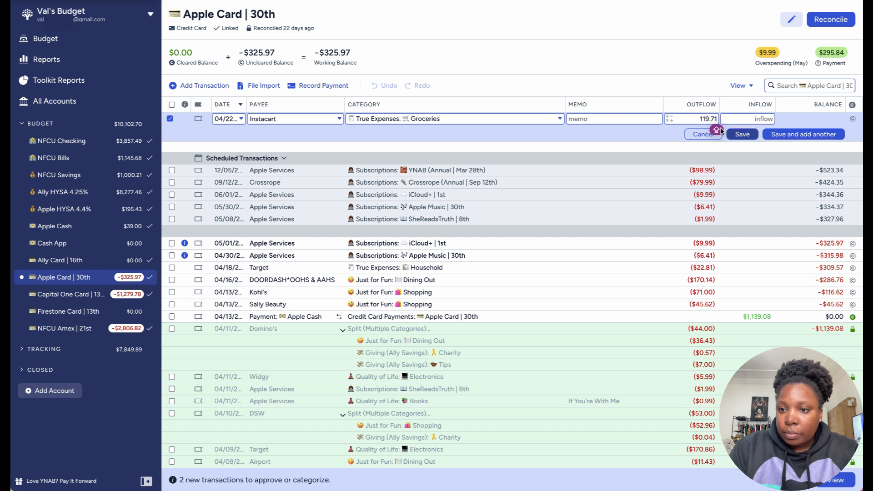
left_click(544, 121)
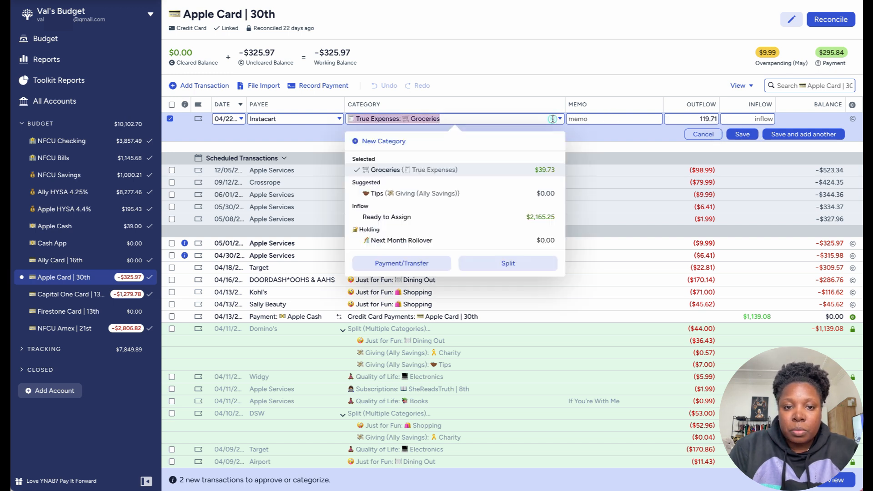
left_click(530, 264)
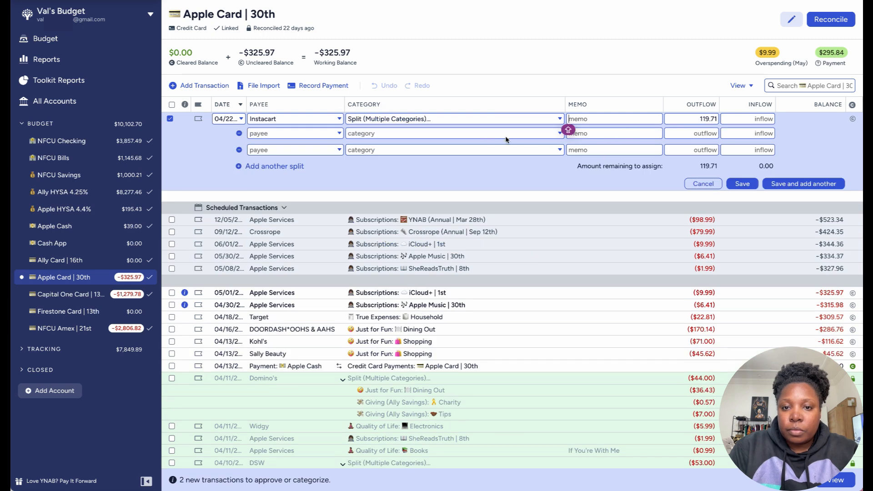
Step: Assign True Expenses: Groceries to the first Instacart split line and Giving (Ally Savings): Tips to the second
left_click(523, 134)
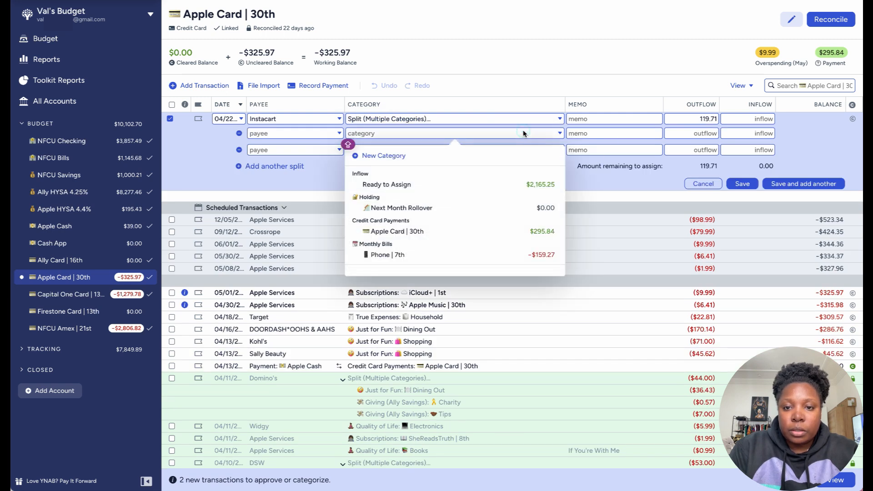
left_click(587, 133)
left_click(561, 133)
type("GRO")
left_click(521, 183)
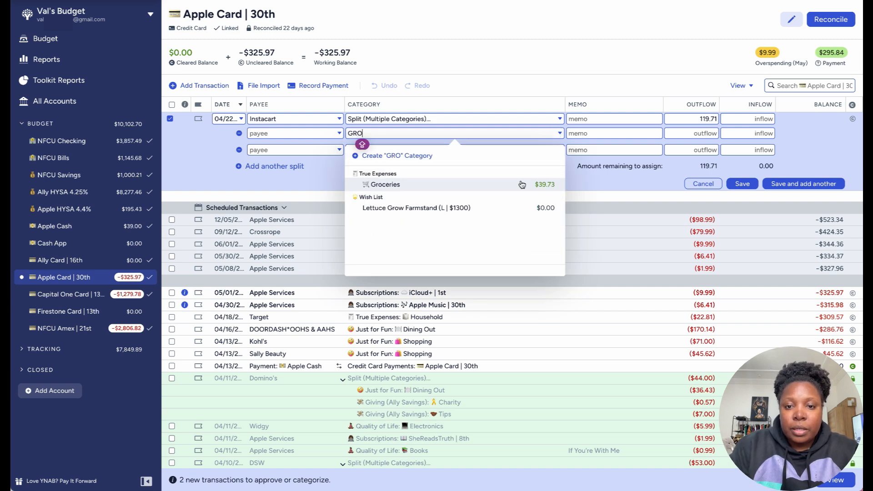
left_click(559, 148)
type("TIP")
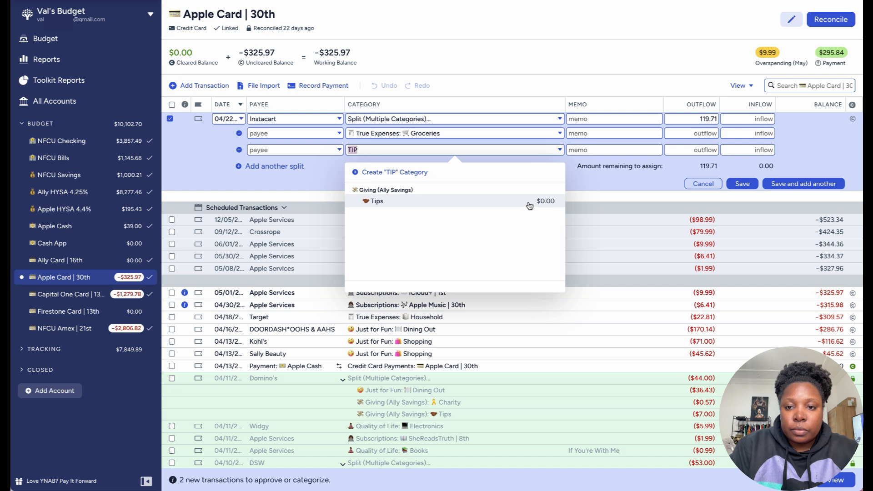
left_click(527, 202)
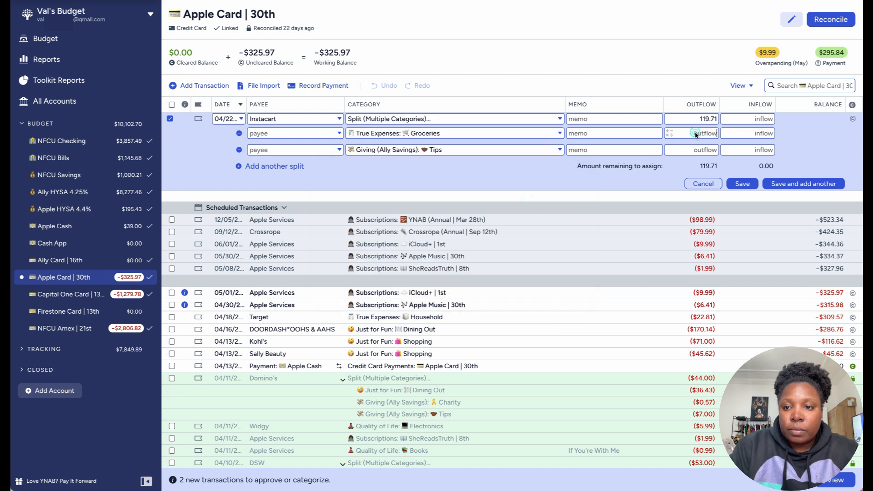
Step: Allocate $10.00 to Tips and $109.71 to Groceries, and save the split Instacart transaction
left_click(695, 149)
left_click(695, 152)
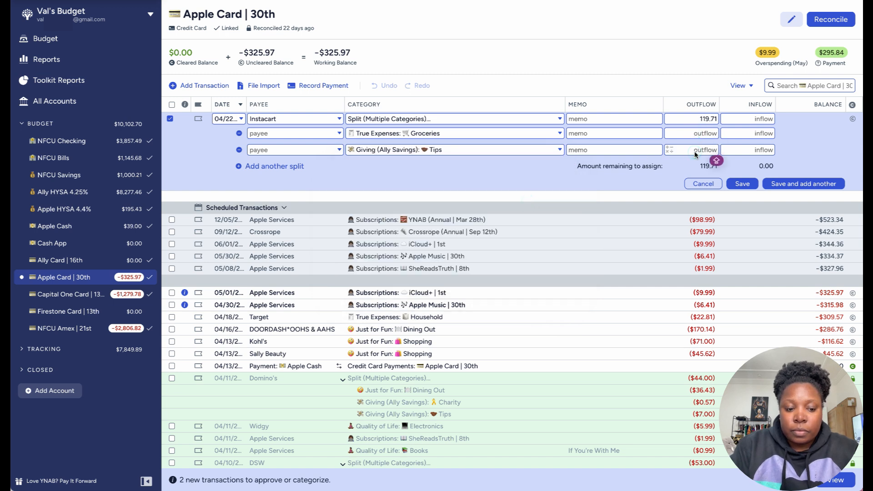
type("10")
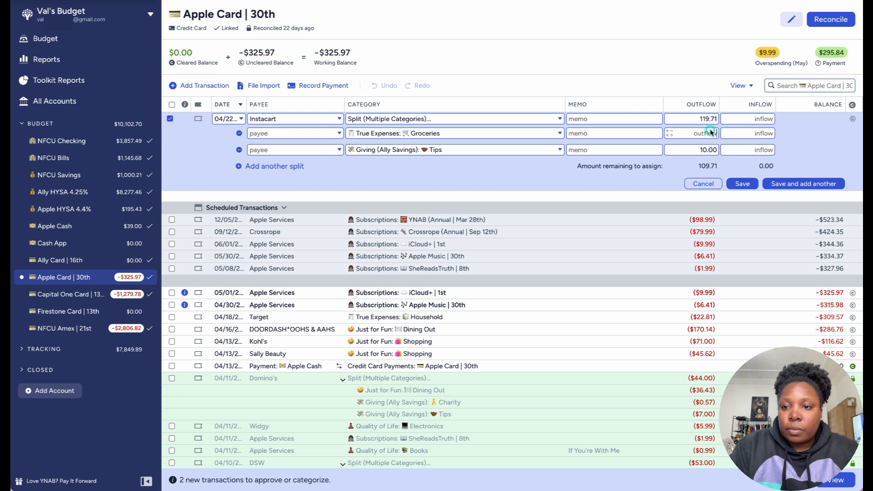
left_click(712, 132)
type("109")
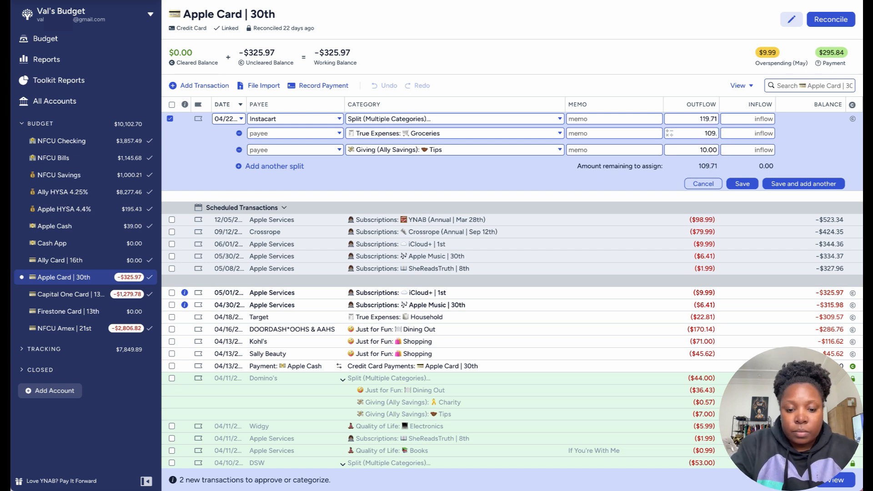
type(".71")
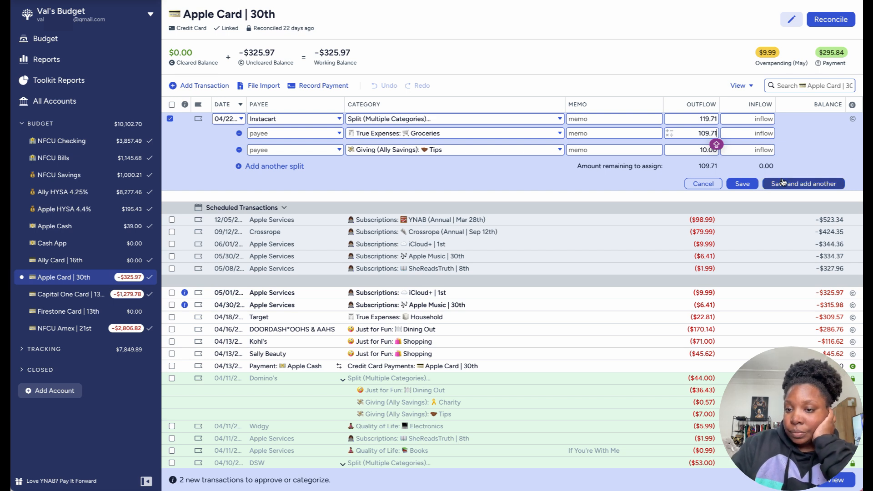
left_click(743, 184)
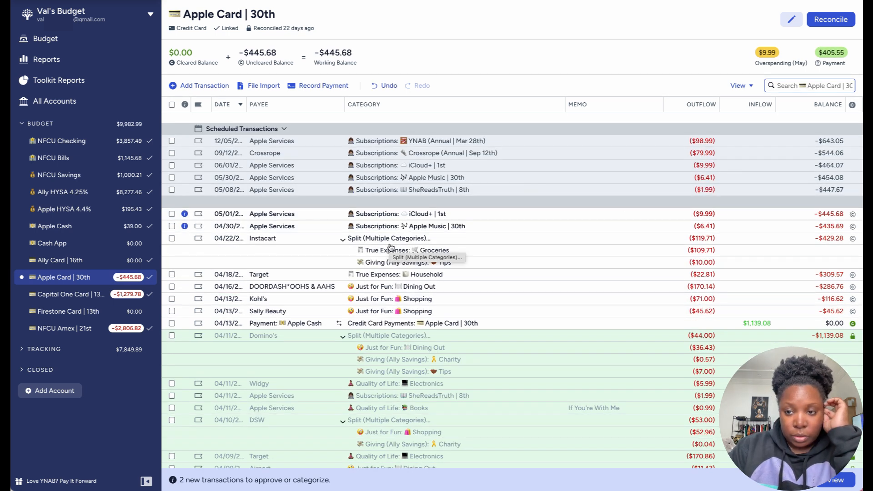
Step: Record a $2.00 Instacart outflow dated 04/22/2024 under Giving (Ally Savings): Tips
left_click(216, 85)
left_click(190, 146)
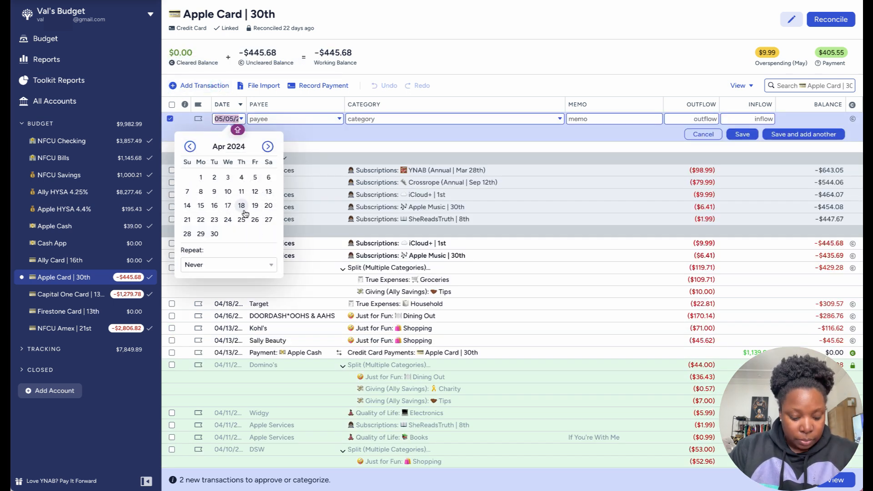
left_click(200, 220)
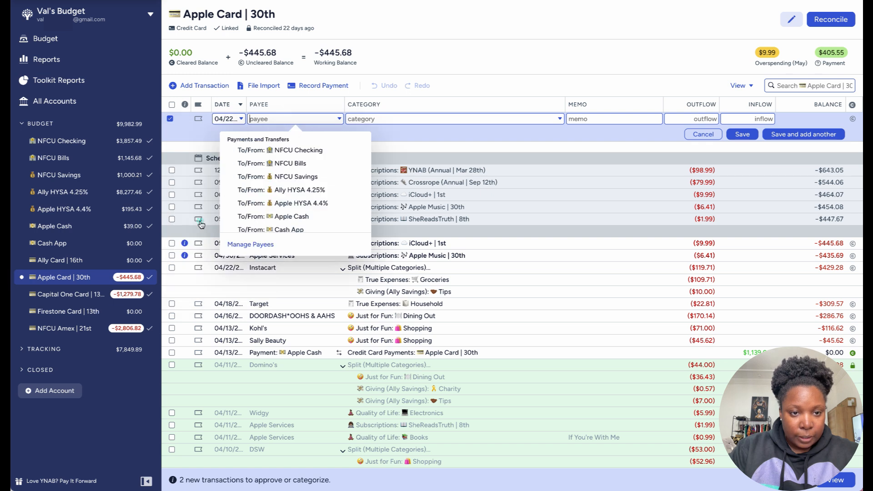
type("Ins")
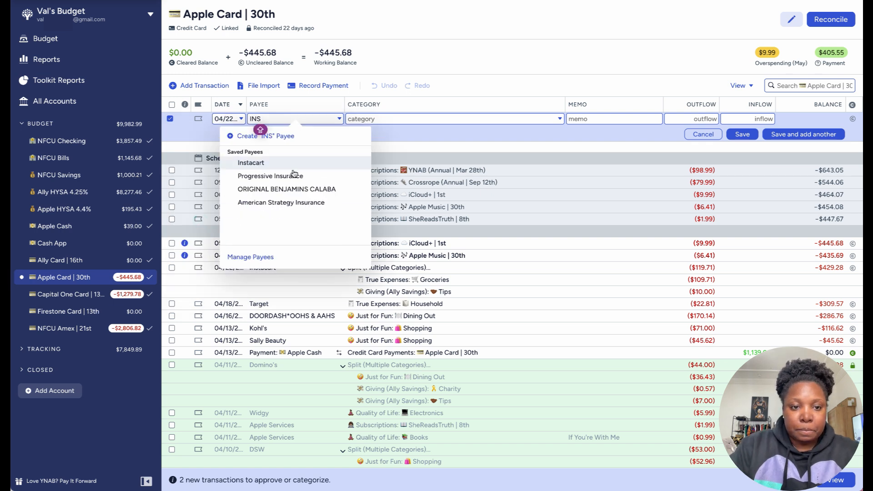
left_click(291, 162)
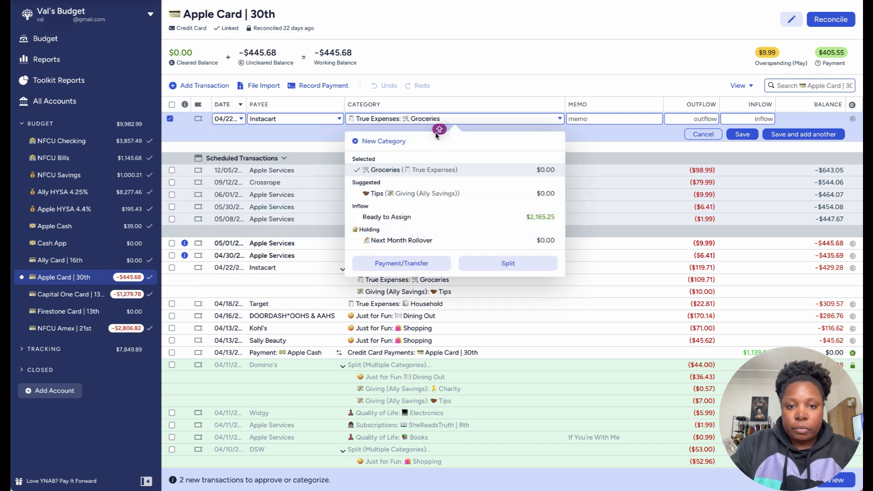
left_click(443, 193)
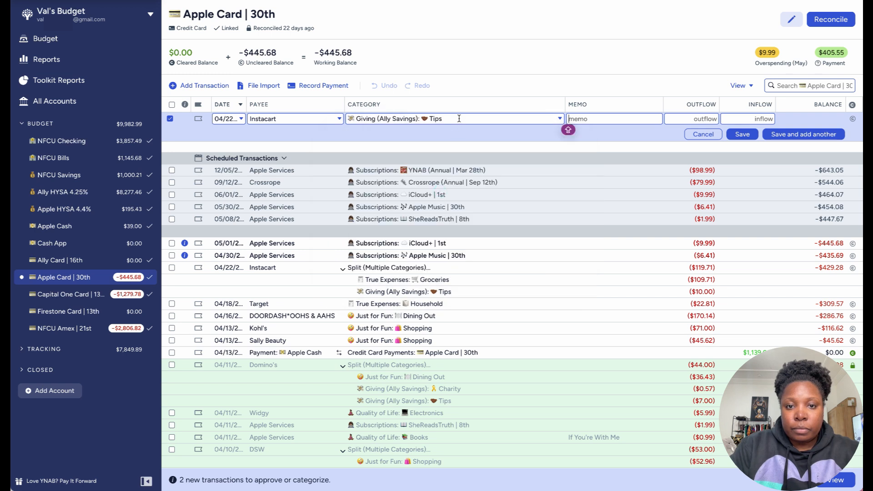
left_click(705, 118)
type("2")
left_click(741, 134)
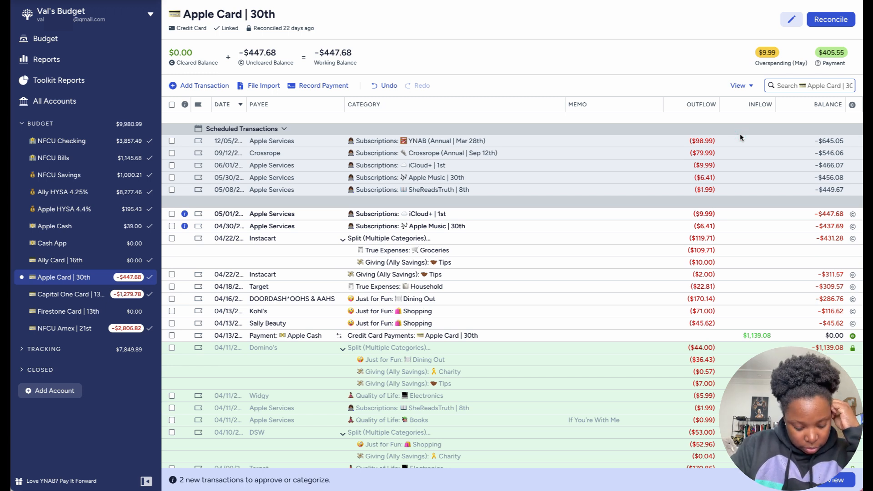
Step: Start another Apple Card transaction dated 04/23/2024 with Instacart as the payee
left_click(208, 86)
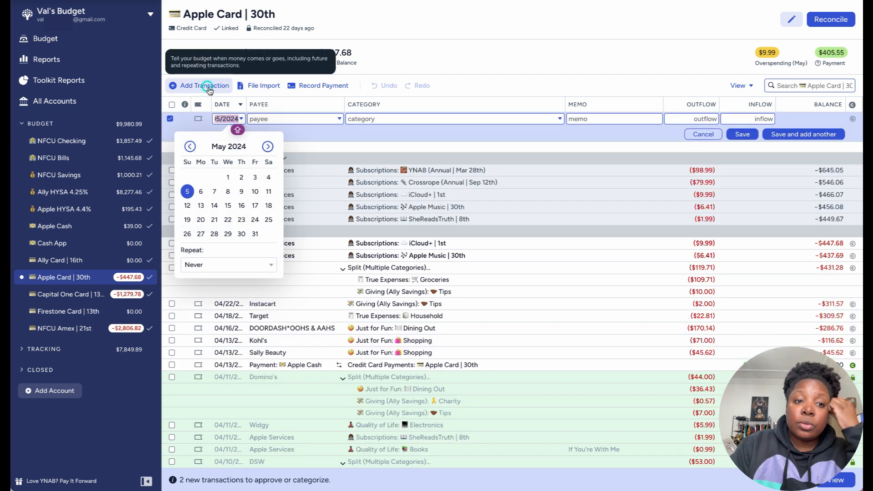
left_click(190, 146)
left_click(220, 219)
type("INS")
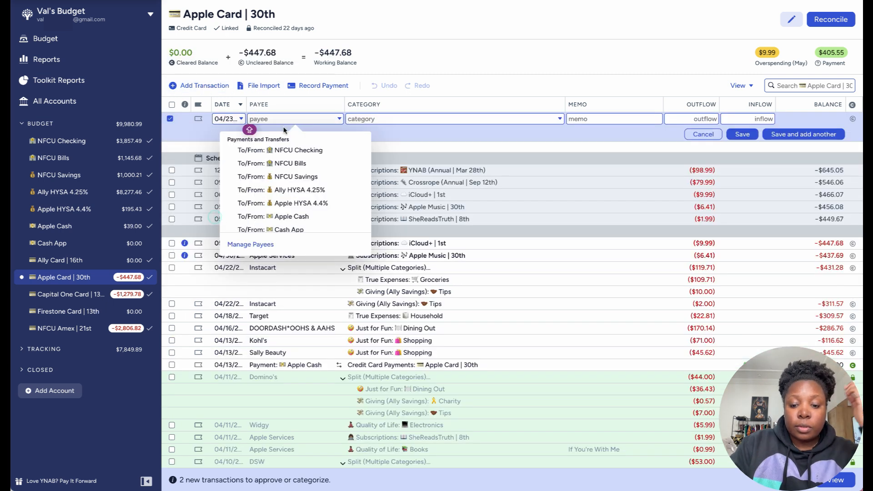
type("TAC")
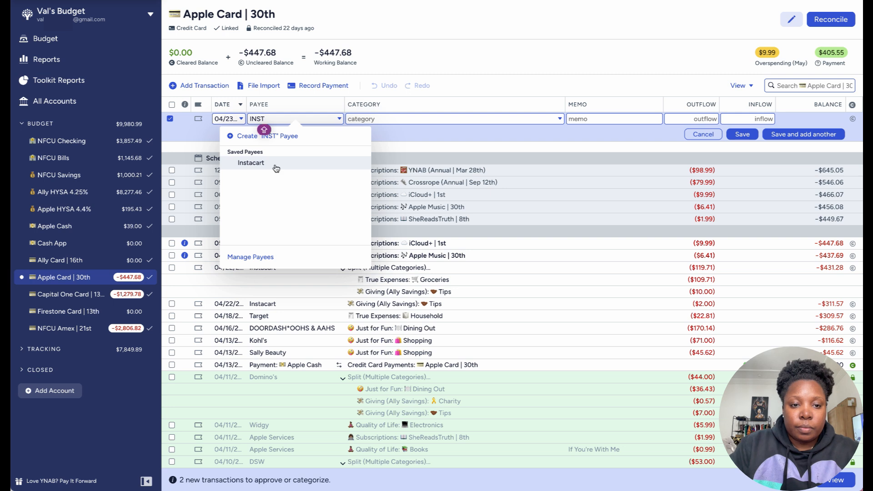
left_click(275, 164)
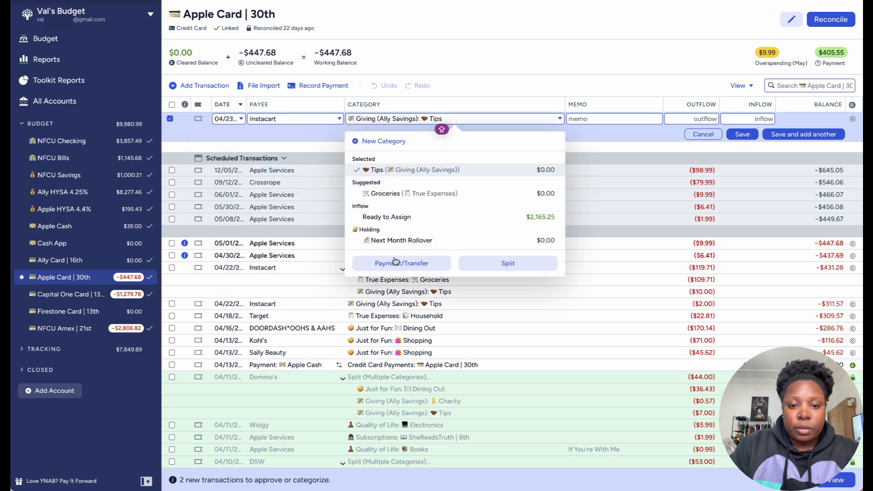
Step: Make the 04/23/2024 Instacart transaction a multiple-category split and set its total outflow to $168.96
left_click(477, 266)
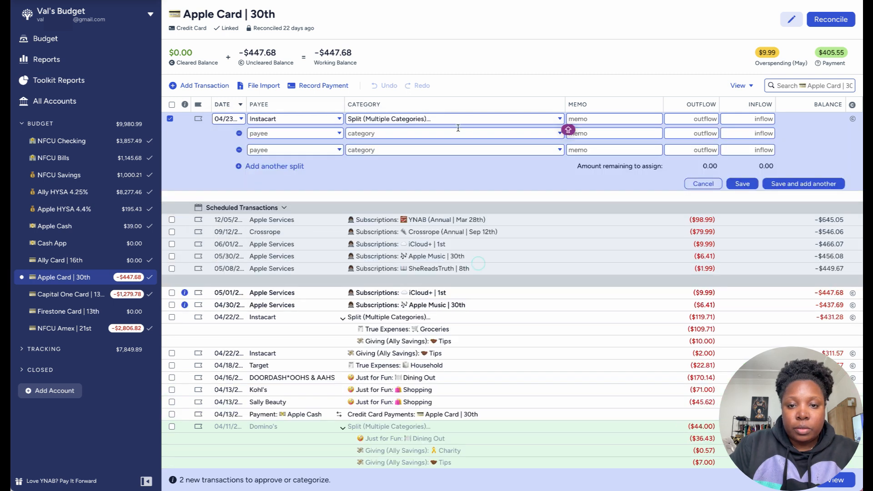
left_click(686, 120)
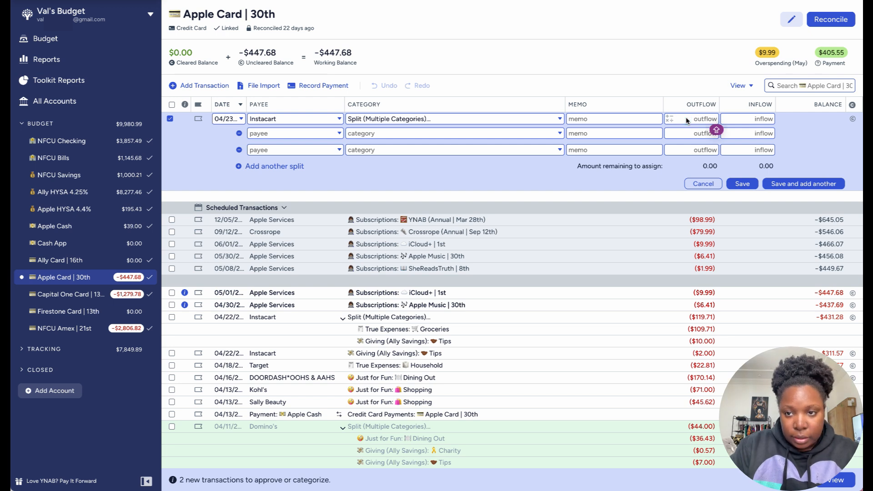
type("16")
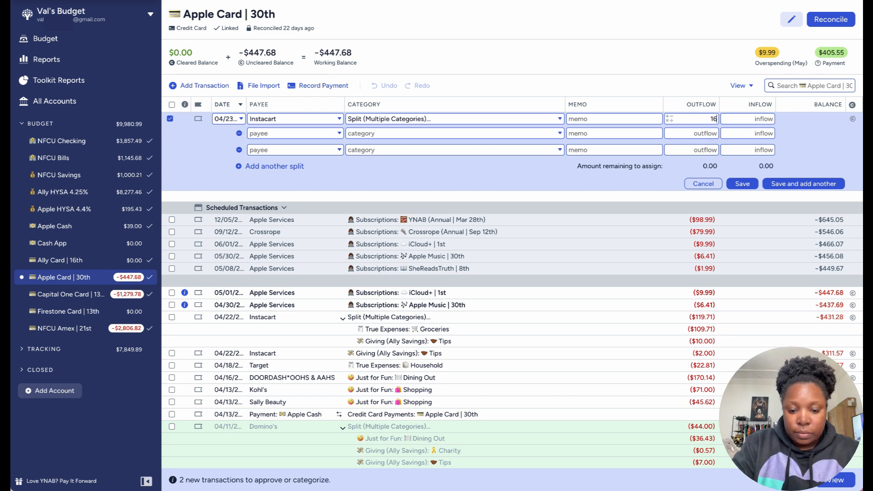
type("8.96")
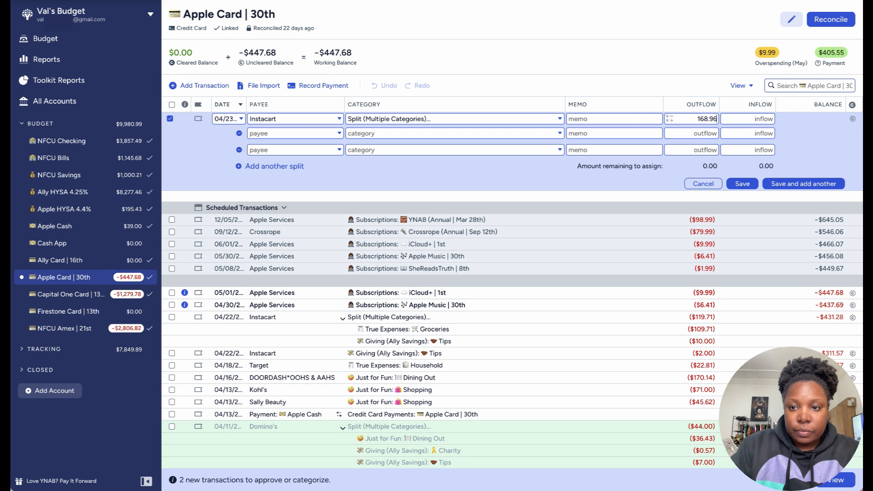
Step: Assign the two split lines of the 04/23/2024 Instacart transaction to True Expenses: Groceries and Giving (Ally Savings): Tips
left_click(524, 134)
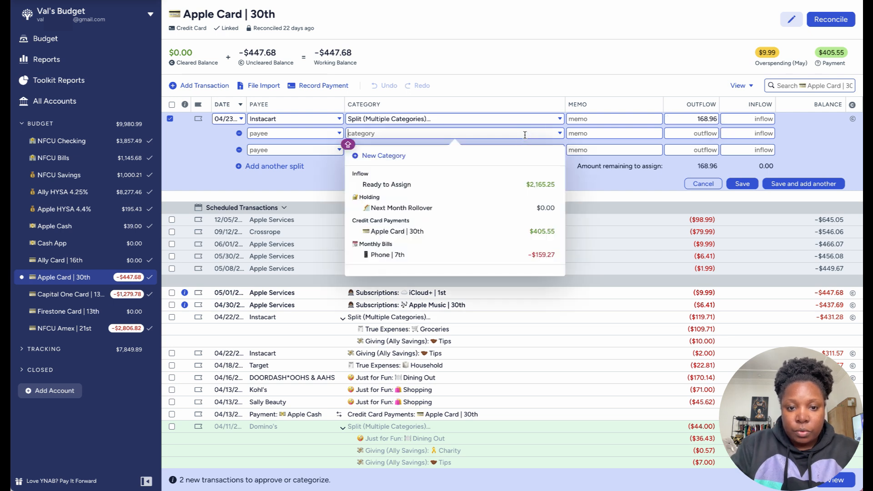
type("GRO")
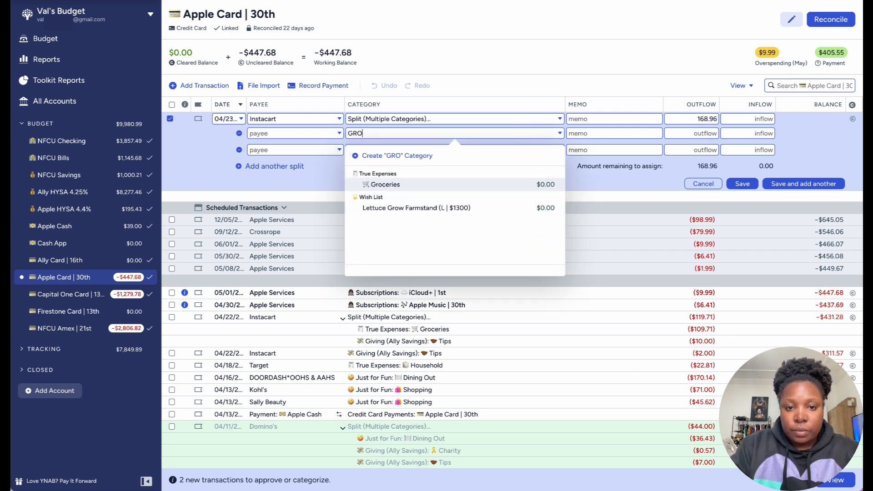
left_click(497, 183)
left_click(495, 150)
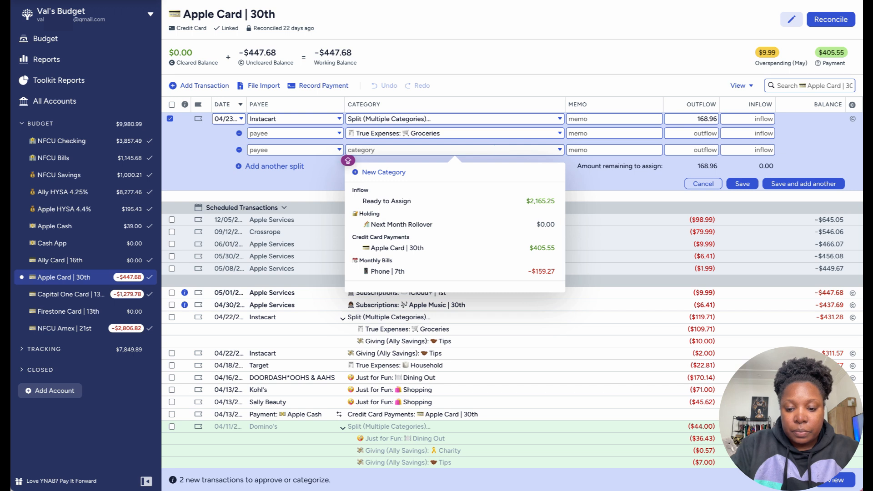
type("Ti")
left_click(512, 205)
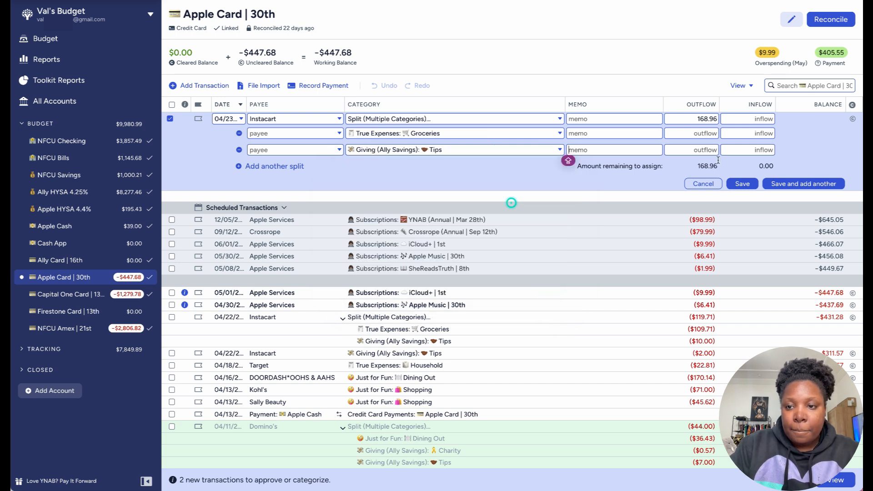
Step: Allocate $10.00 to Tips and $158.96 to Groceries, and save the split Instacart transaction
left_click(712, 150)
type("10")
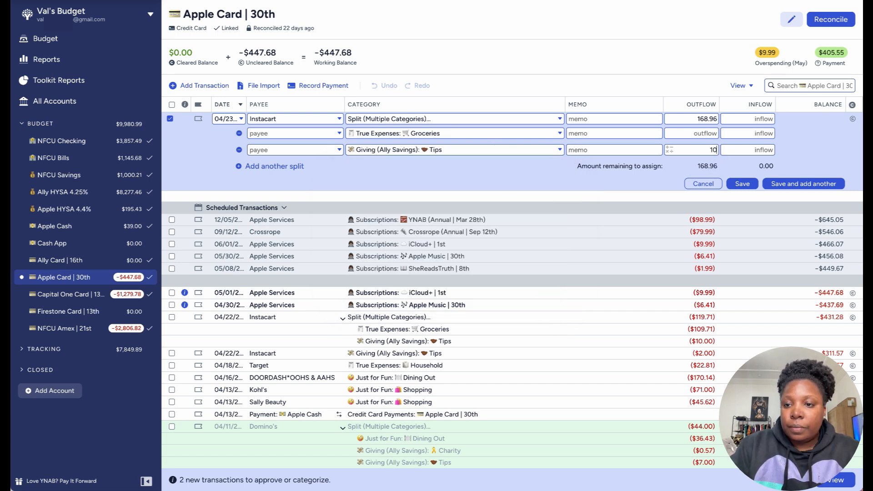
left_click(707, 134)
type("158")
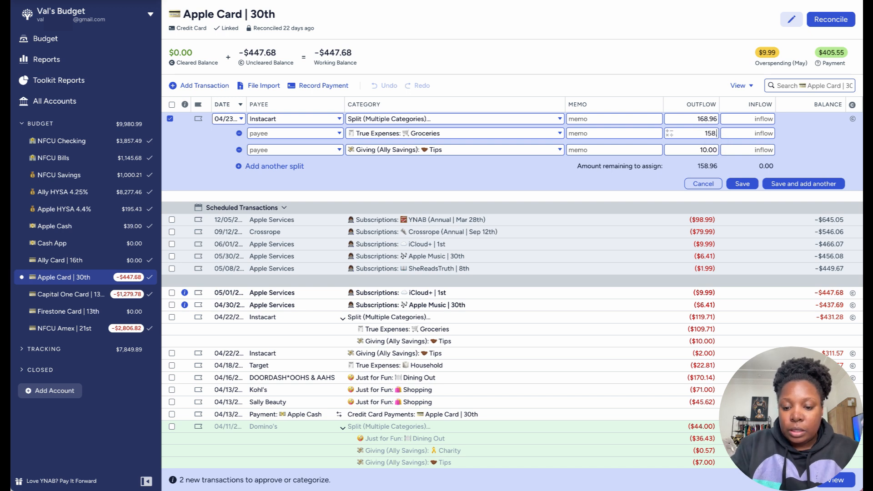
type(".96")
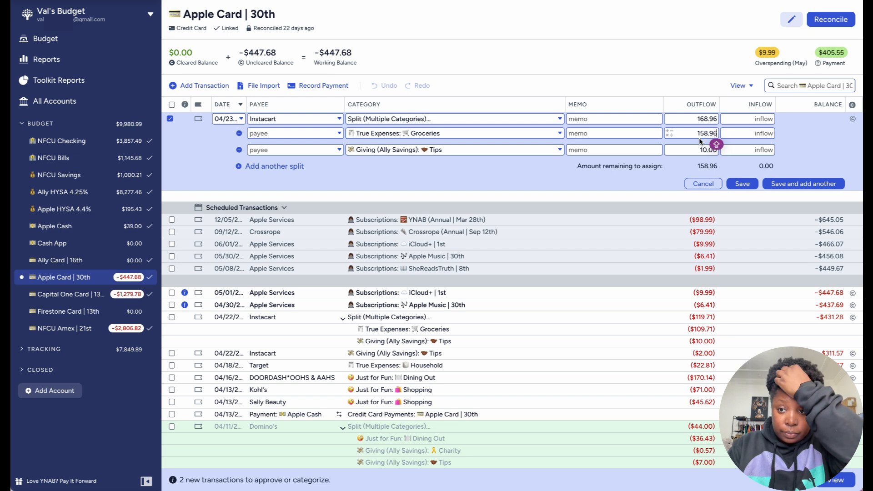
left_click(680, 163)
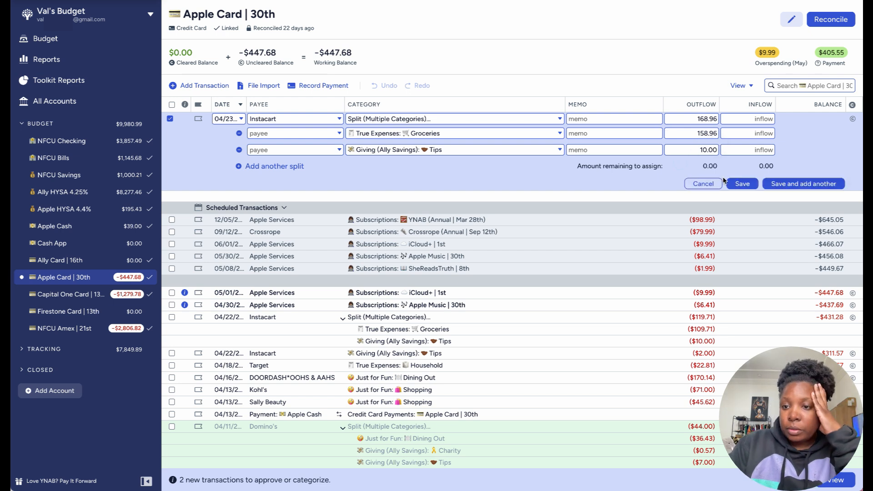
left_click(798, 184)
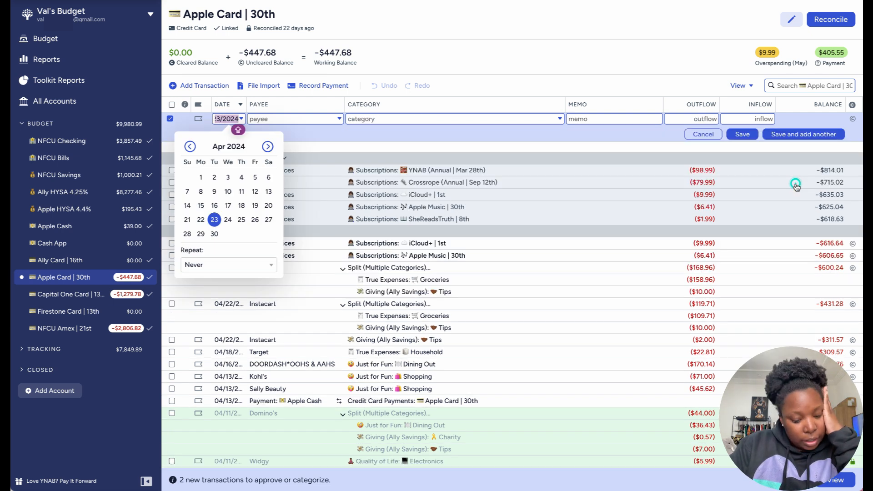
Step: Record a $2.00 Instacart outflow dated 04/23/2024 under Giving (Ally Savings): Tips
left_click(214, 222)
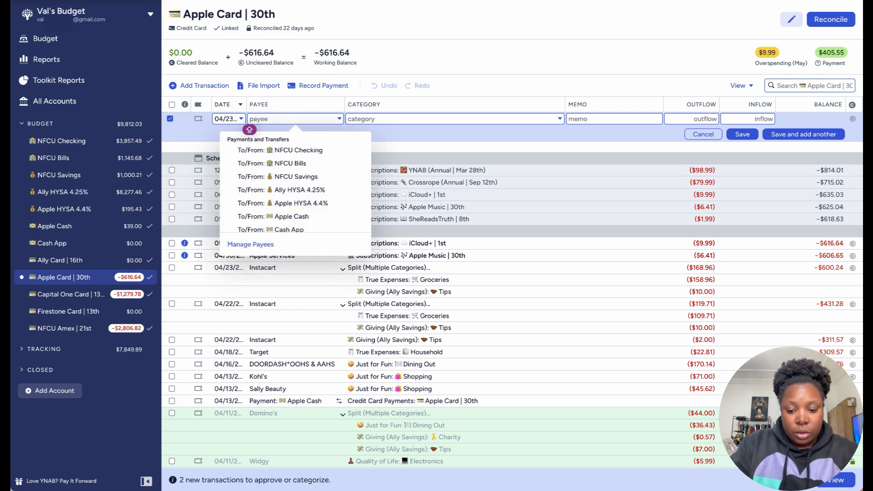
type("INS")
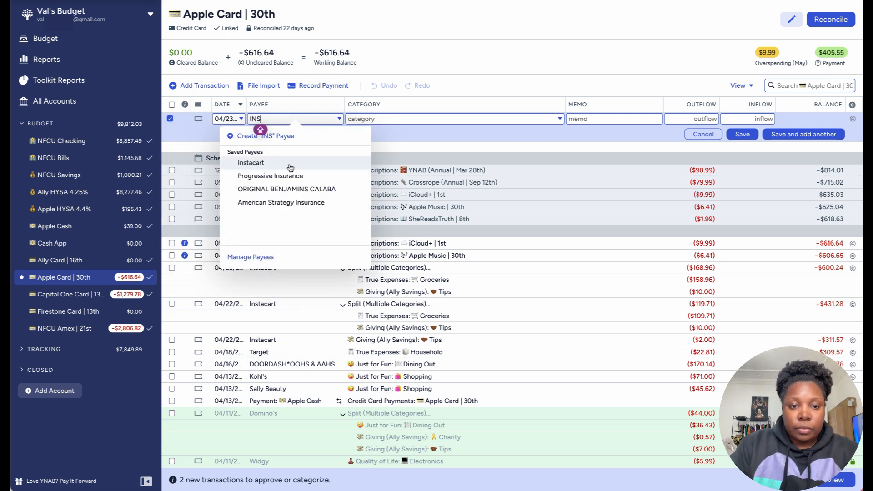
key("Tab")
left_click(691, 119)
type("2")
left_click(743, 134)
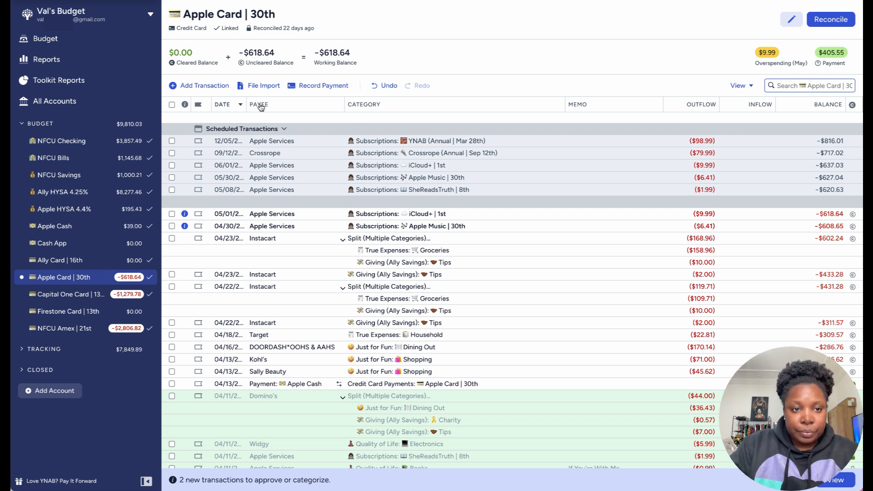
Step: Start an Apple Card transaction dated 04/25/2024 with payee Apple Services and category Quality of Life: Books
left_click(200, 86)
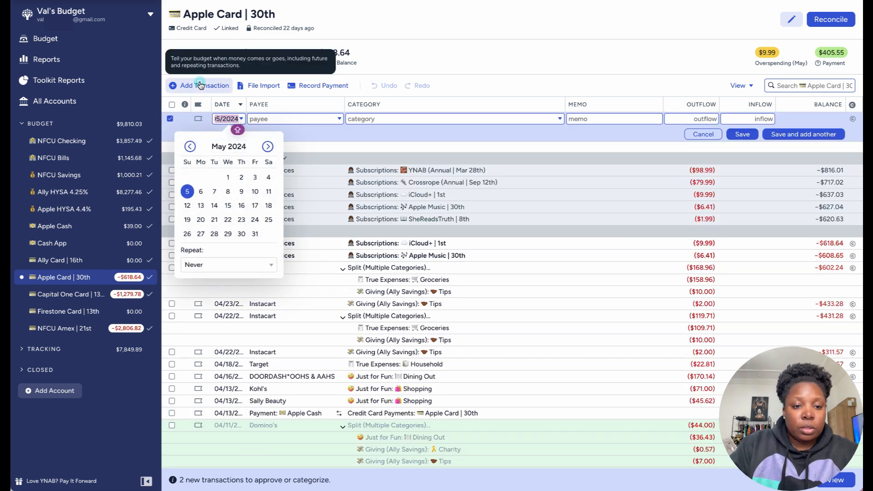
left_click(190, 147)
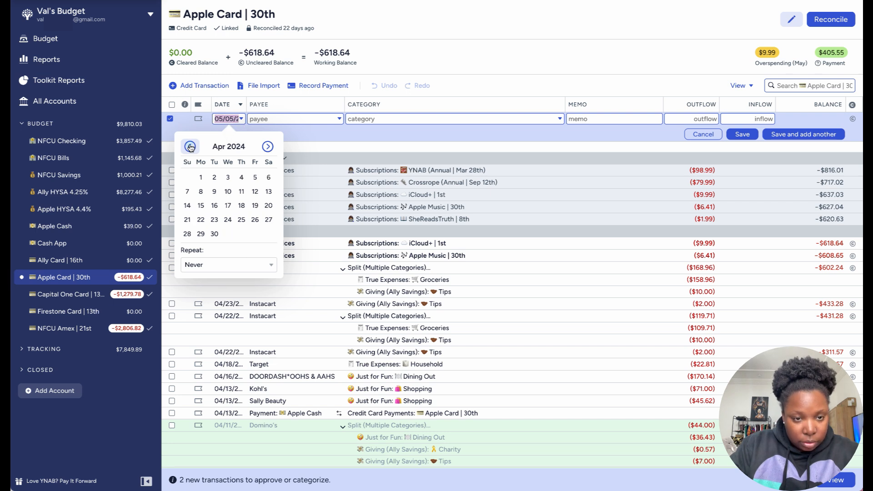
left_click(243, 220)
type("APP")
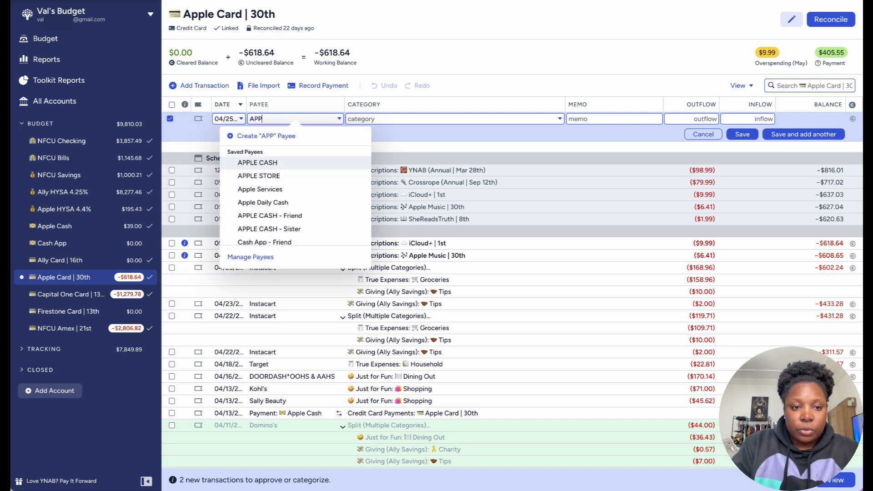
left_click(283, 189)
left_click(559, 120)
left_click(560, 120)
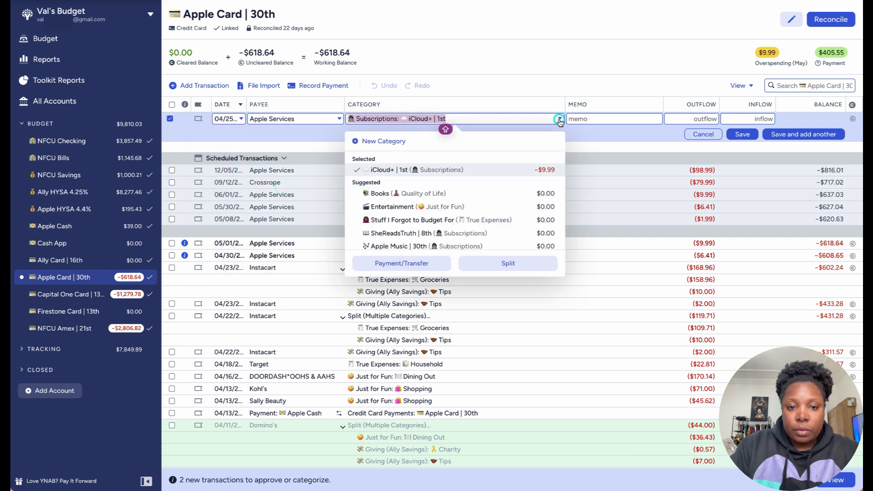
left_click(462, 195)
Step: Add the memo "Precepts for Living" and a $9.99 outflow to the Apple Services transaction, and save it
type("P")
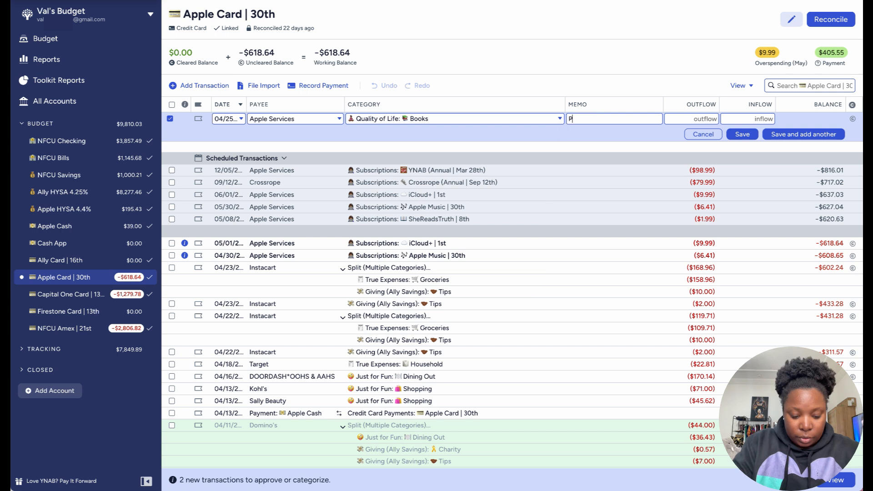
type("RECEPTS")
key("BackSpace")
key("BackSpace")
key("BackSpace")
key("BackSpace")
key("BackSpace")
key("BackSpace")
type("re")
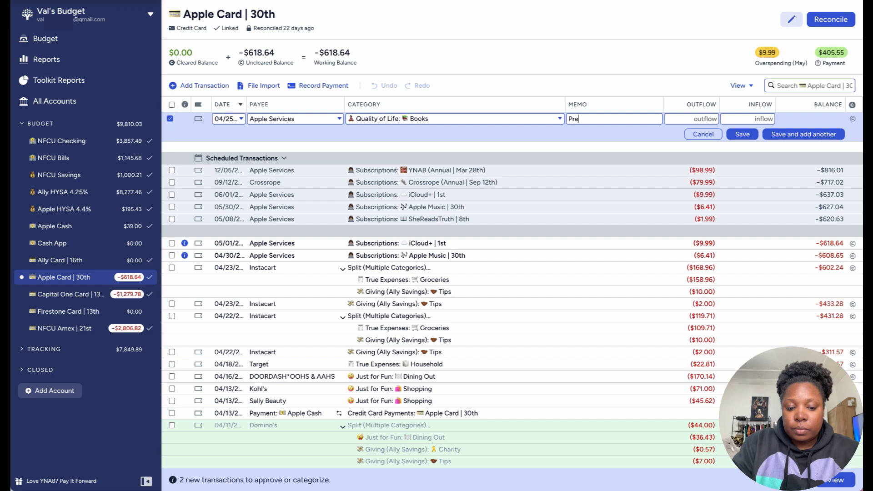
type("cepts for Living")
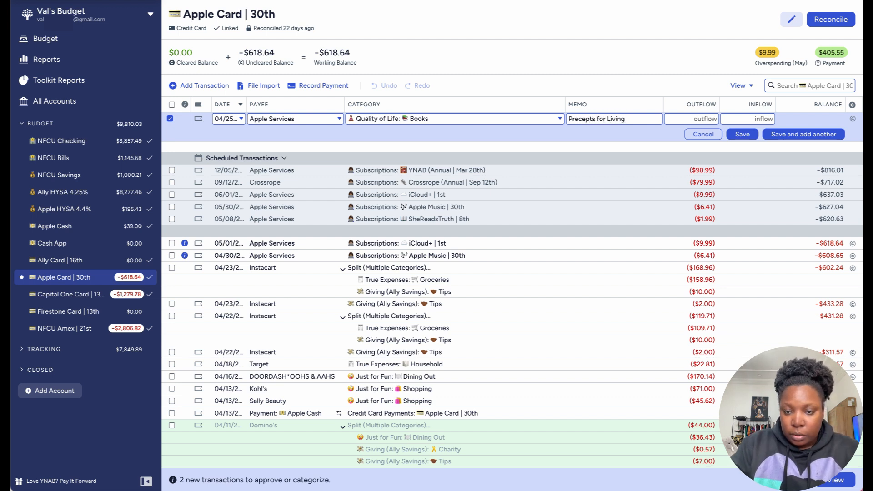
left_click(705, 117)
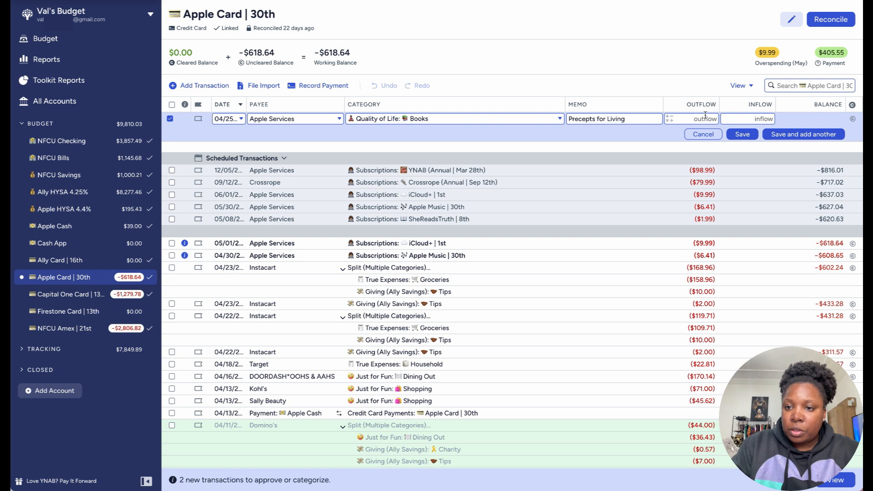
type("9.99")
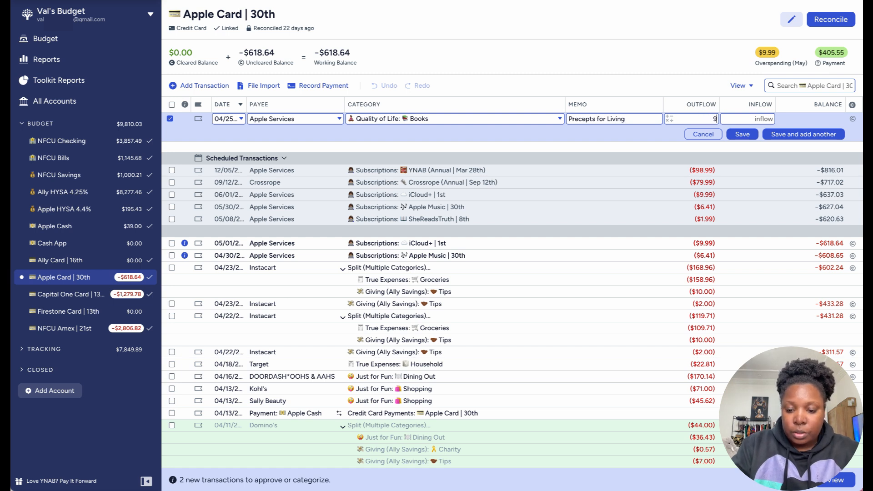
left_click(745, 135)
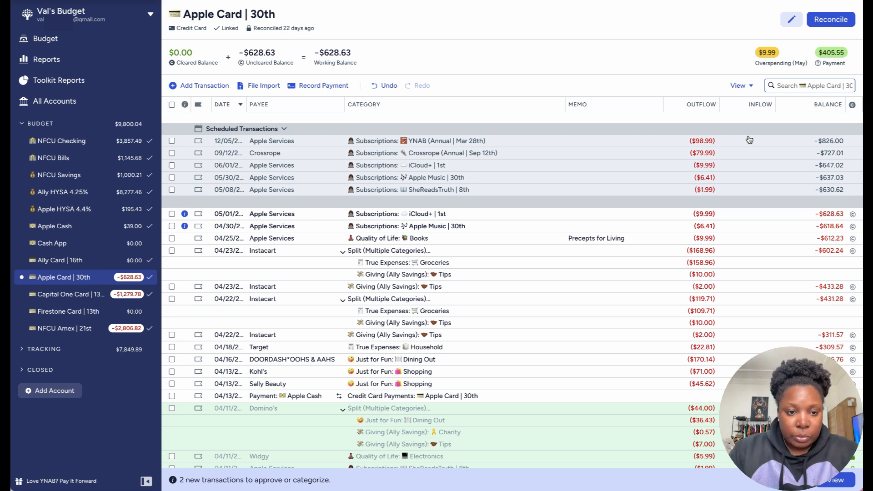
Step: Record a $591.48 Sephora outflow dated 04/25/2024 under Just for Fun: Shopping
left_click(218, 90)
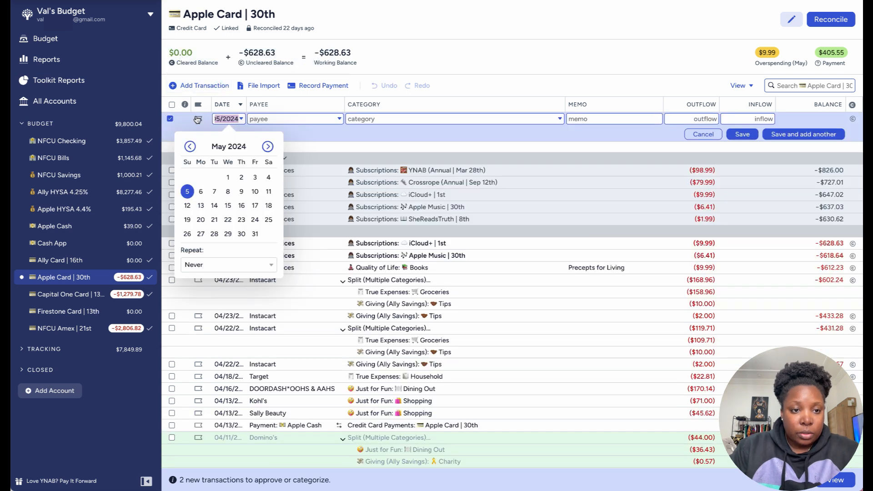
left_click(191, 150)
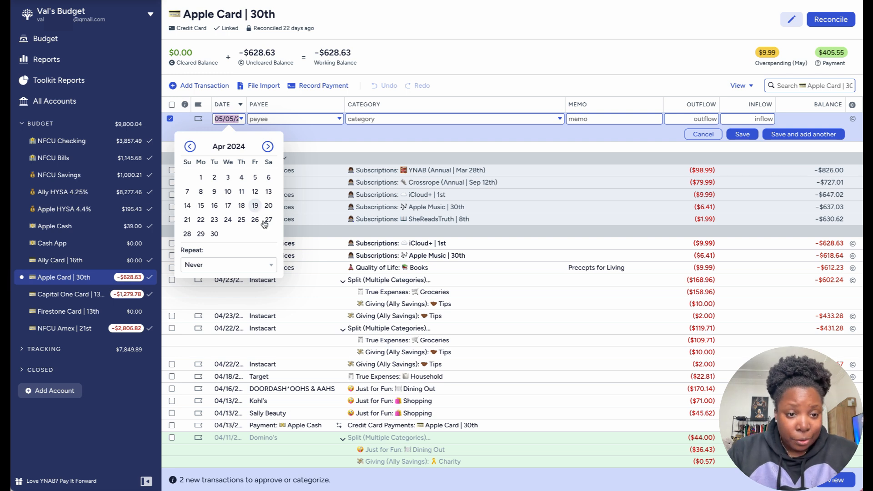
left_click(242, 220)
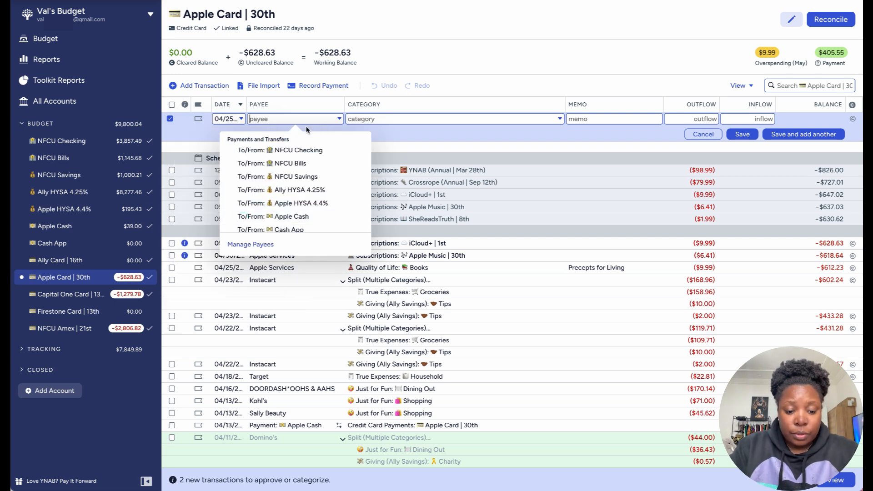
type("Sep")
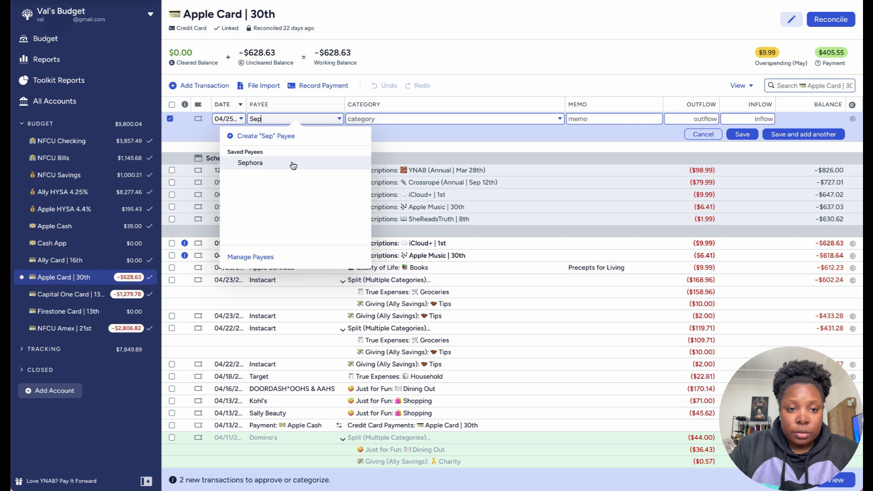
left_click(293, 165)
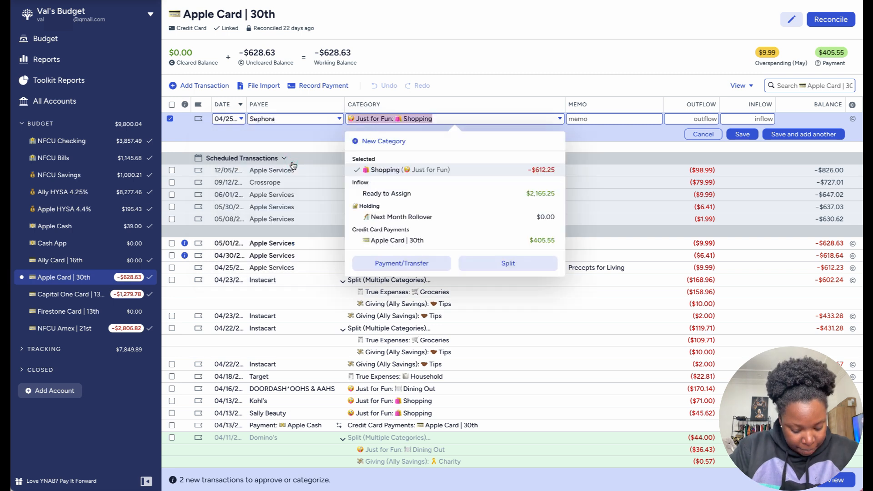
left_click(704, 119)
type("5")
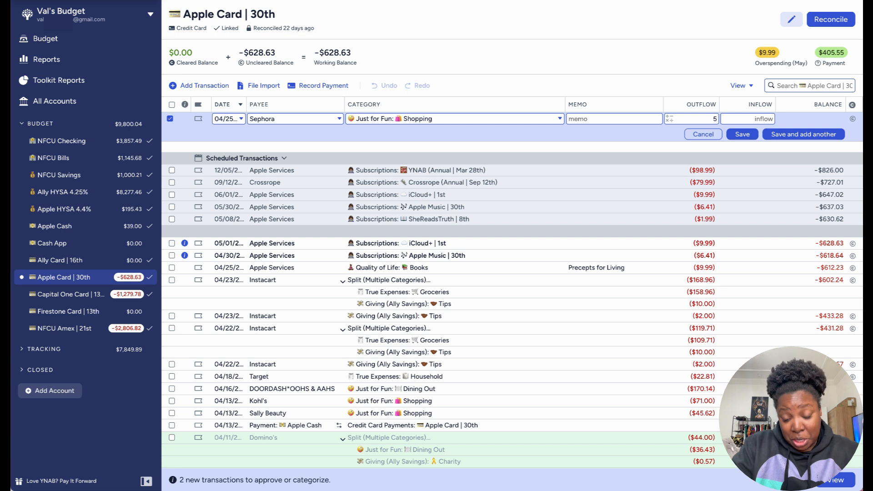
type("91")
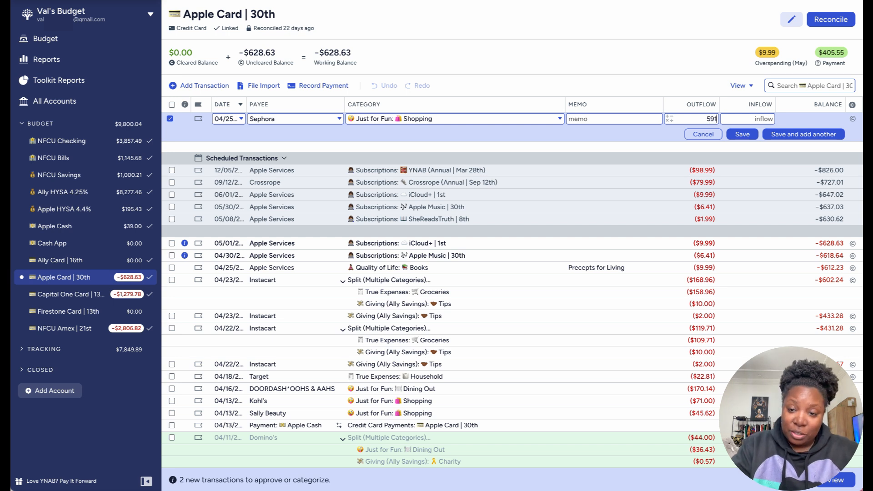
type(".48")
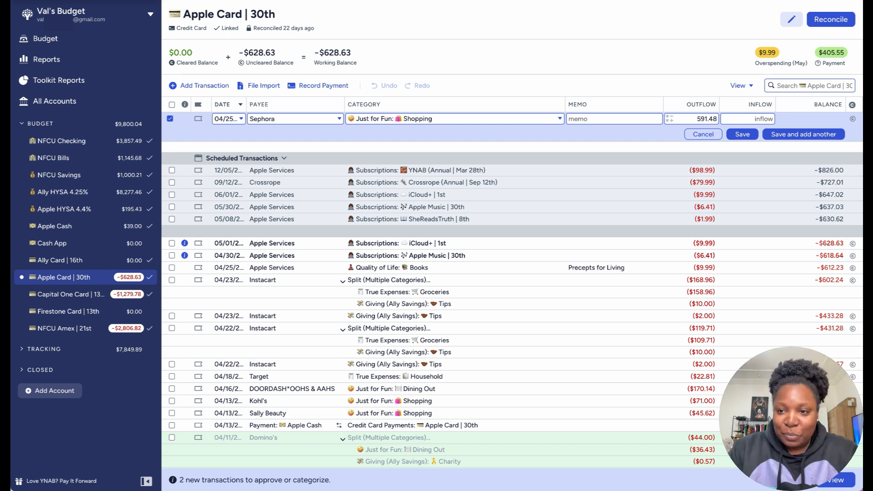
left_click(779, 135)
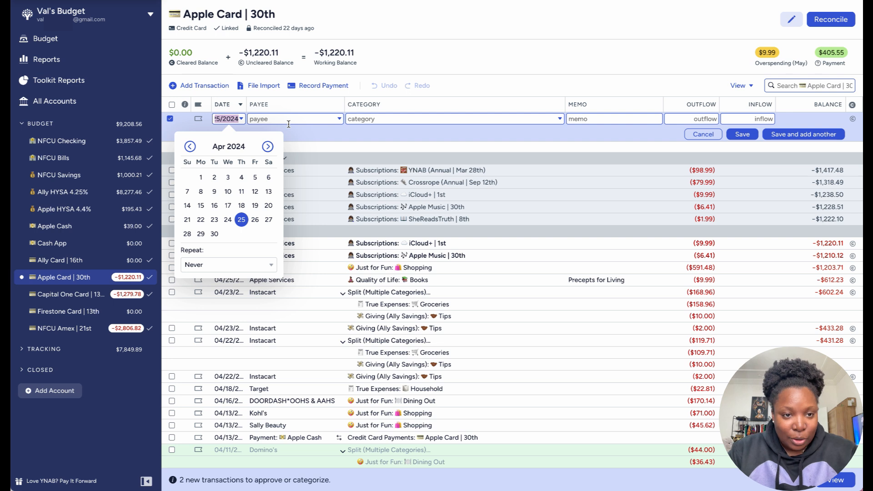
Step: Record a $129.98 Ulta outflow dated 04/25/2024 under Just for Fun: Shopping
left_click(241, 220)
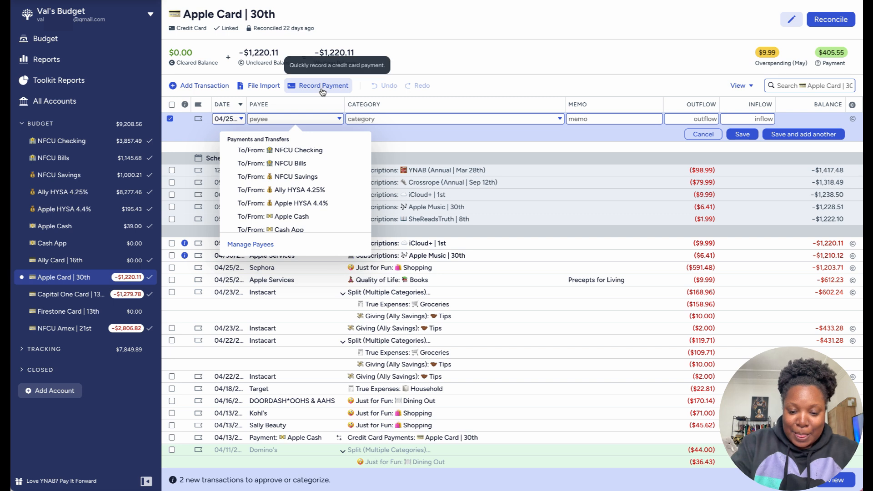
type("Ulta")
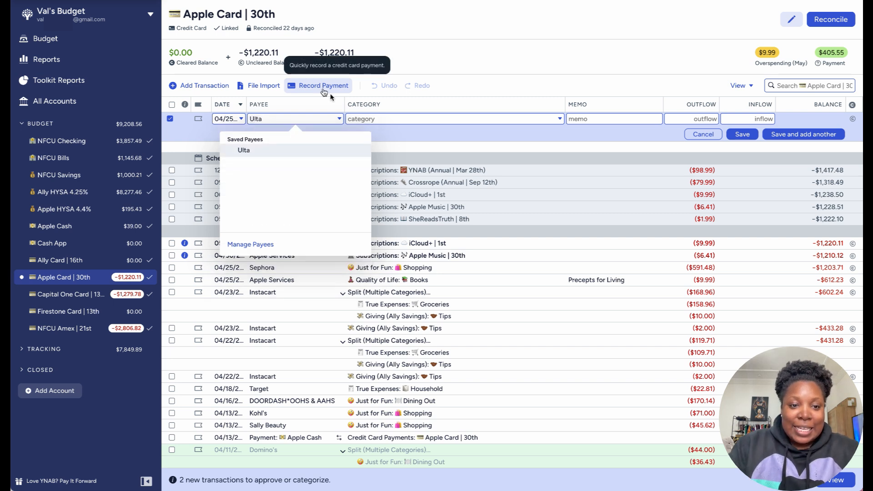
left_click(319, 150)
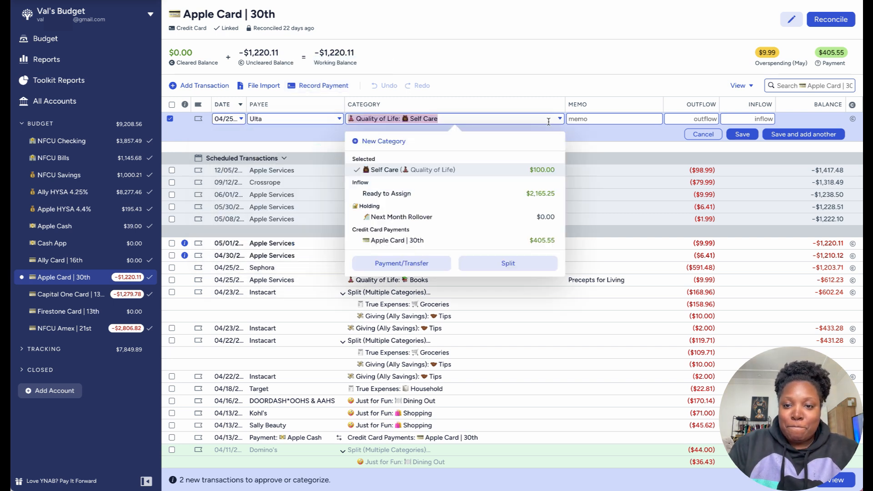
type("sho")
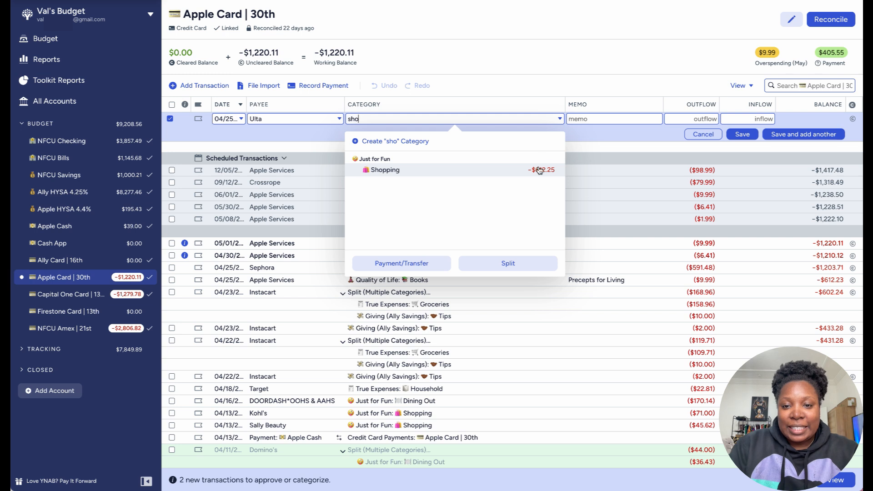
left_click(524, 174)
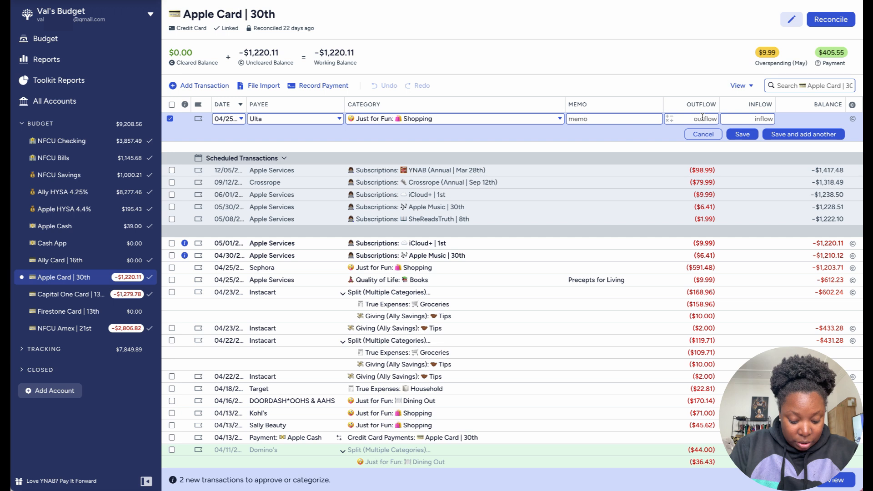
type("129")
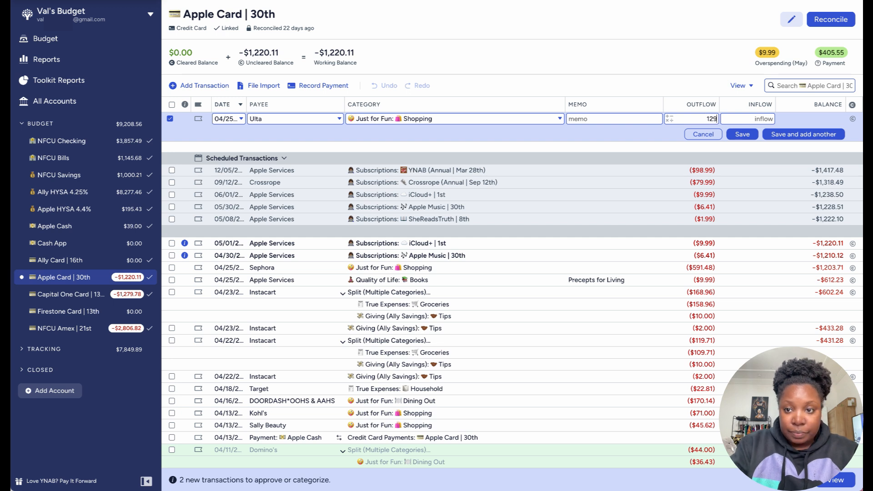
type(".98")
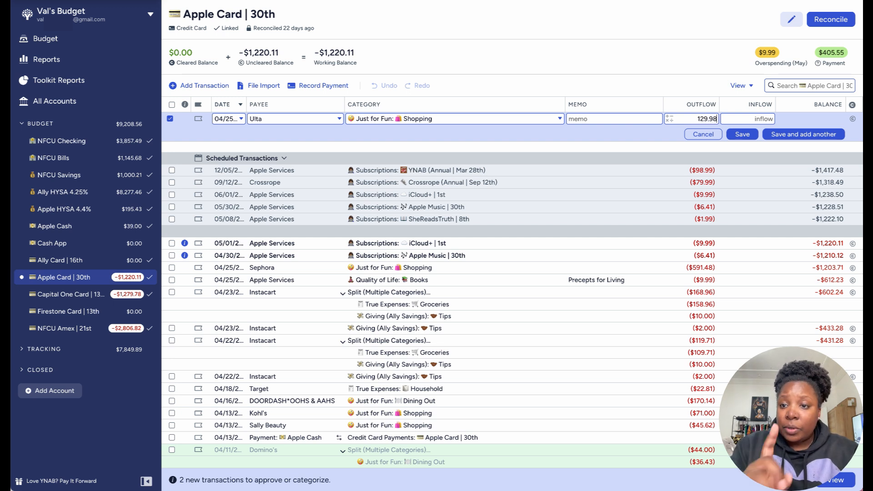
left_click(804, 134)
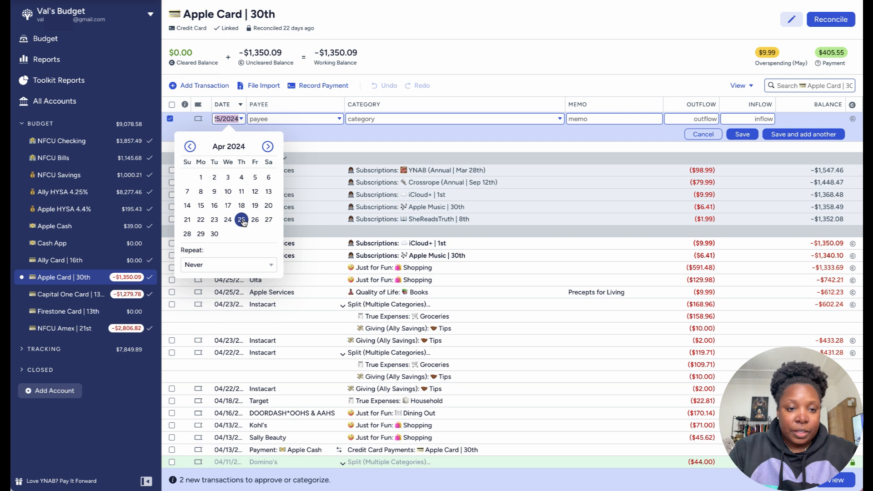
Step: Record a second Ulta outflow of $28.88 dated 04/25/2024 under Just for Fun: Shopping
left_click(242, 222)
type("Ulta")
left_click(290, 157)
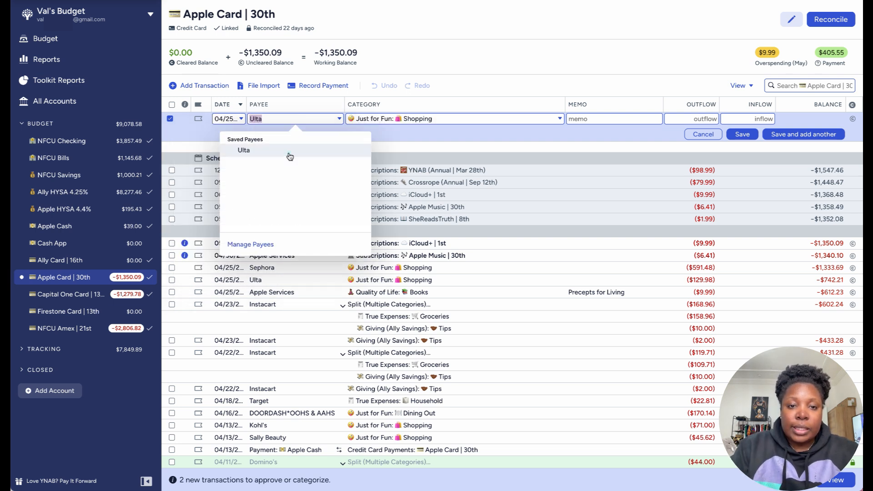
left_click(695, 119)
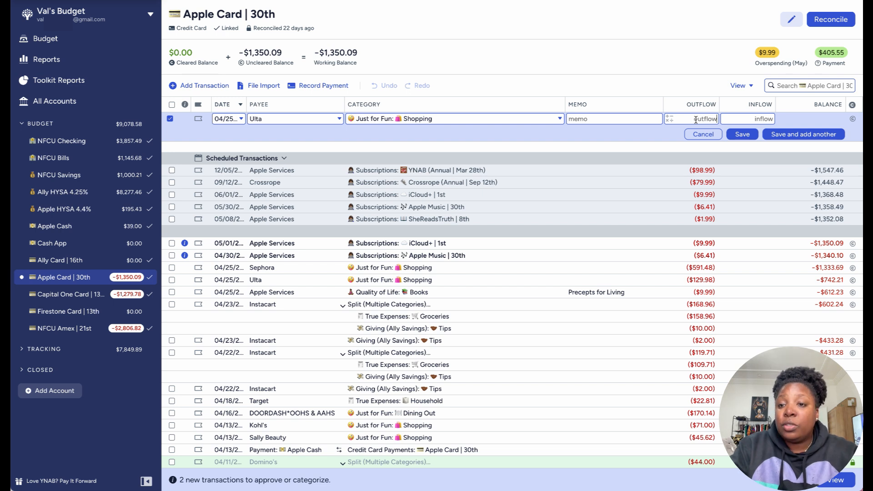
type("28")
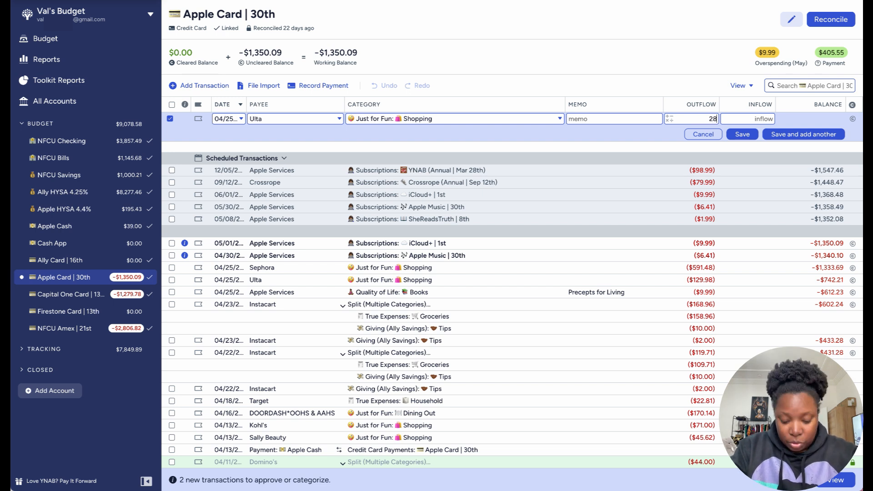
type(".88")
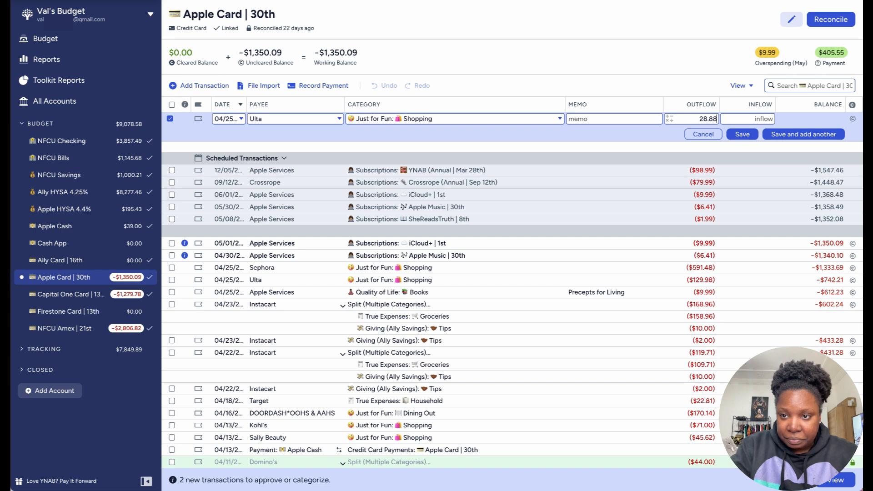
left_click(791, 136)
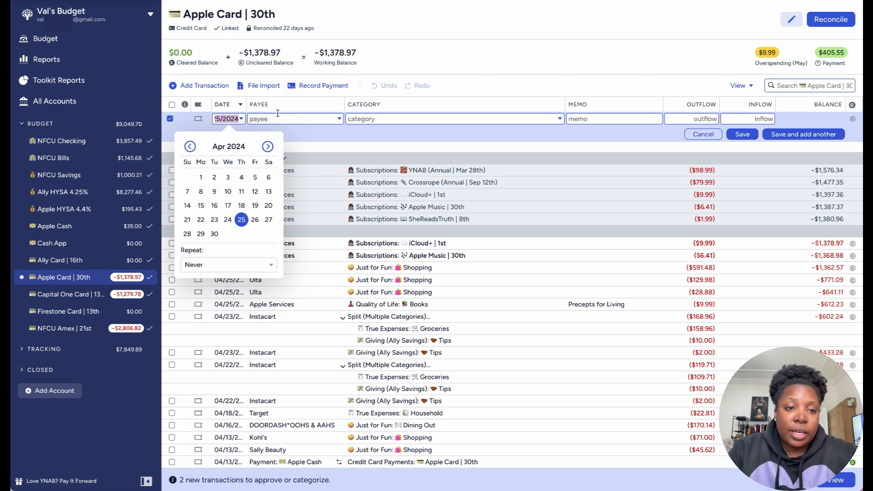
Step: Record a $32.09 Ulta inflow dated 04/27/2024 under Just for Fun: Shopping
left_click(243, 219)
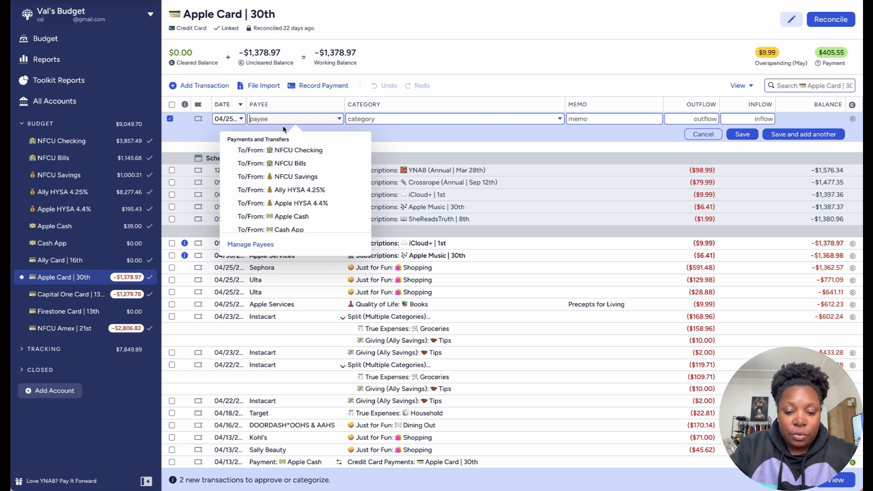
type("Ul")
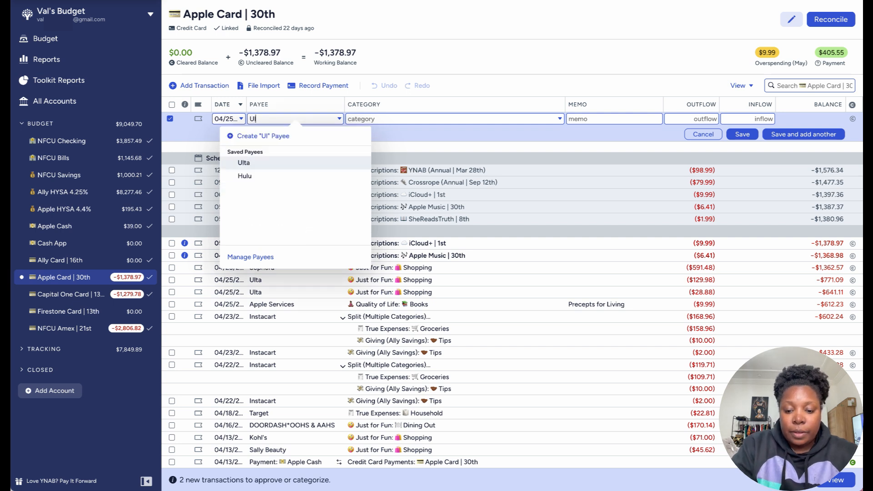
type("ta")
left_click(278, 150)
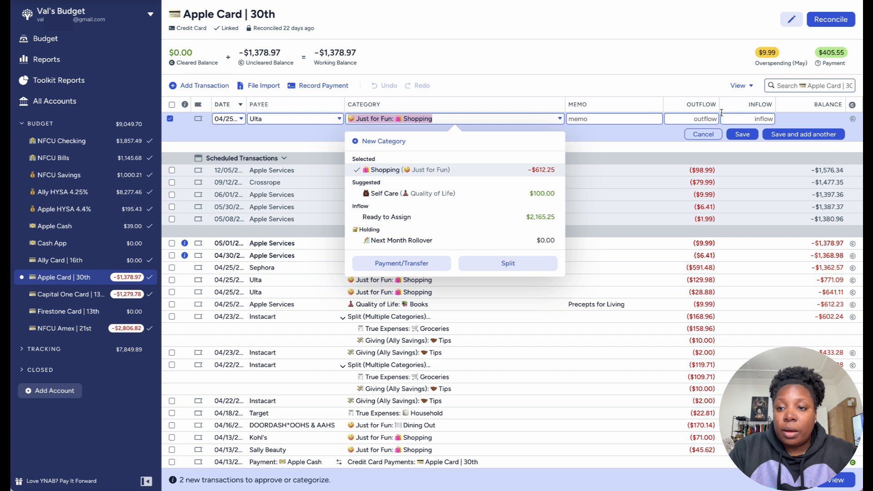
left_click(744, 117)
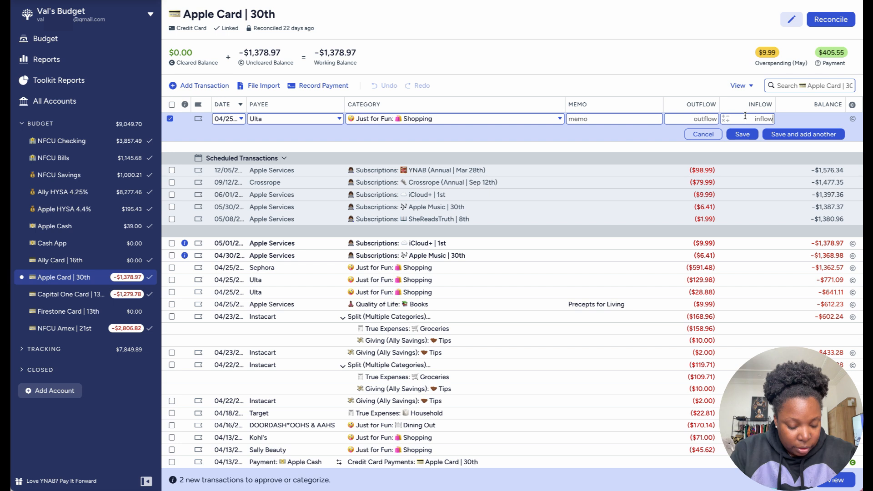
left_click(226, 118)
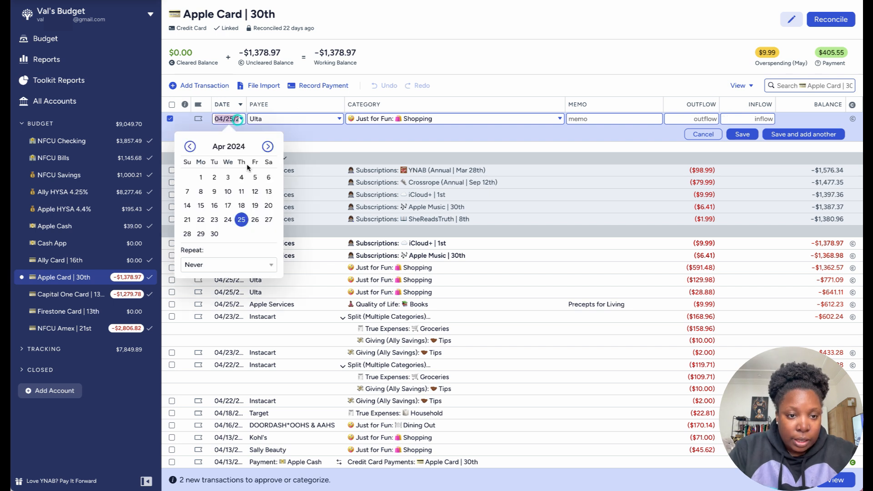
left_click(266, 220)
left_click(746, 117)
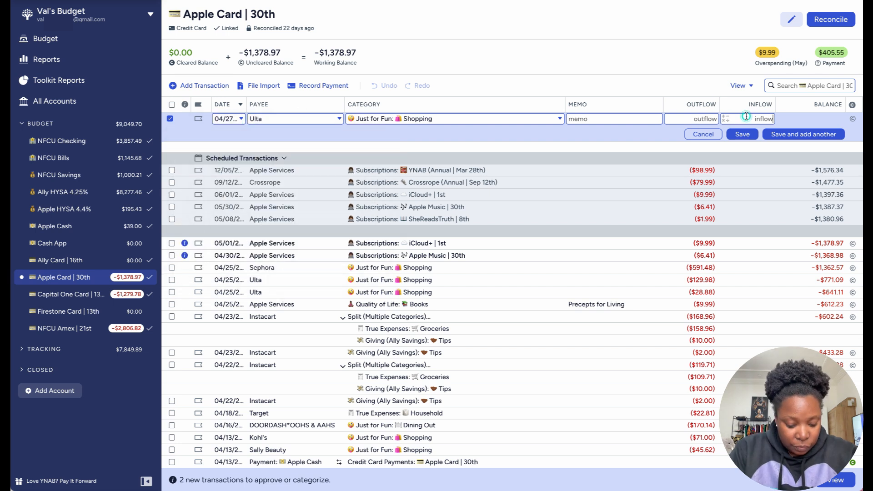
type("32")
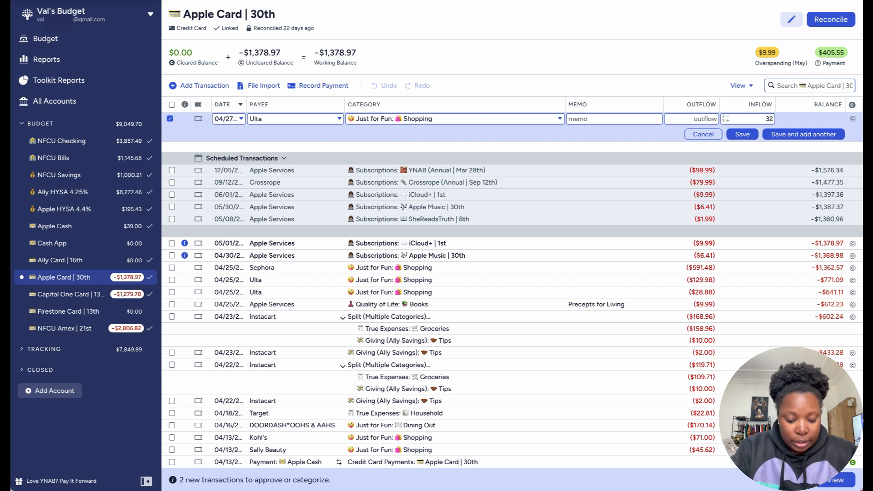
type(".09")
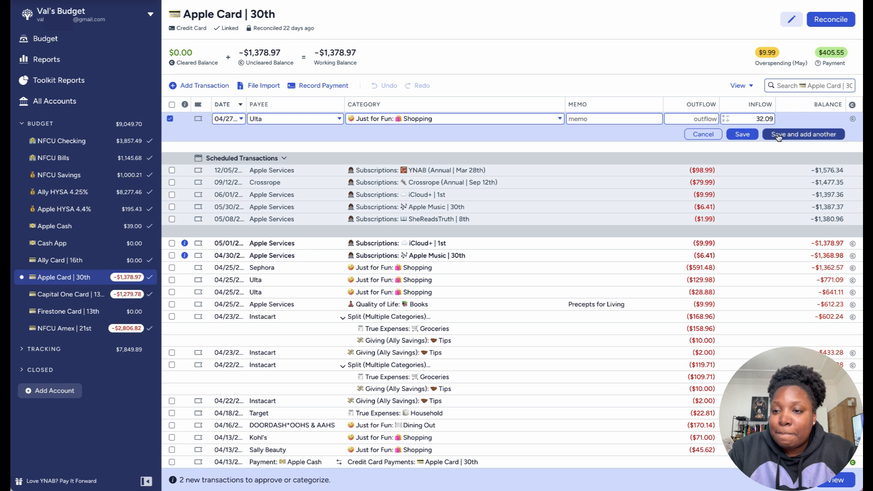
left_click(778, 135)
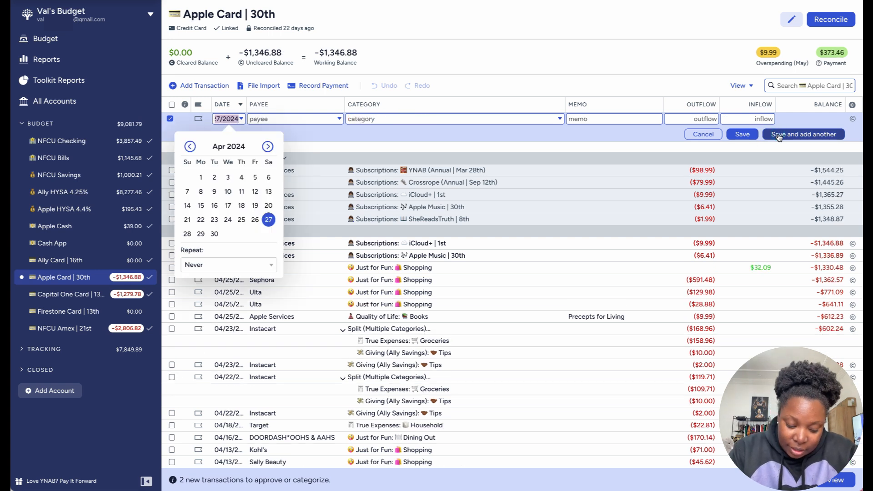
Step: Record a $457.26 Kohl's outflow dated 04/26/2024 under Just for Fun: Shopping
left_click(254, 220)
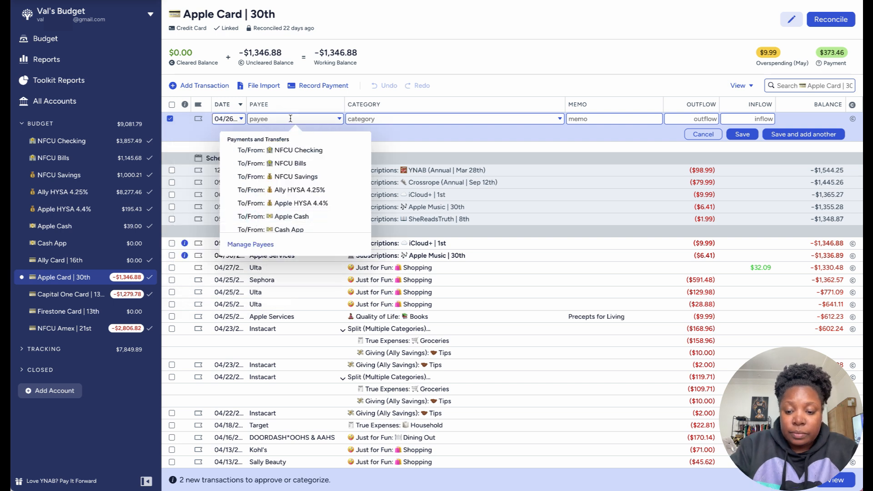
type("Kohl's")
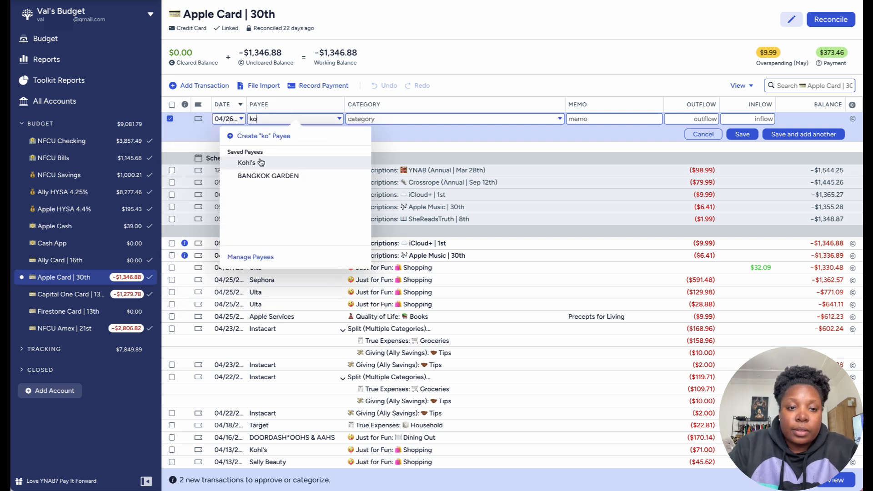
left_click(259, 162)
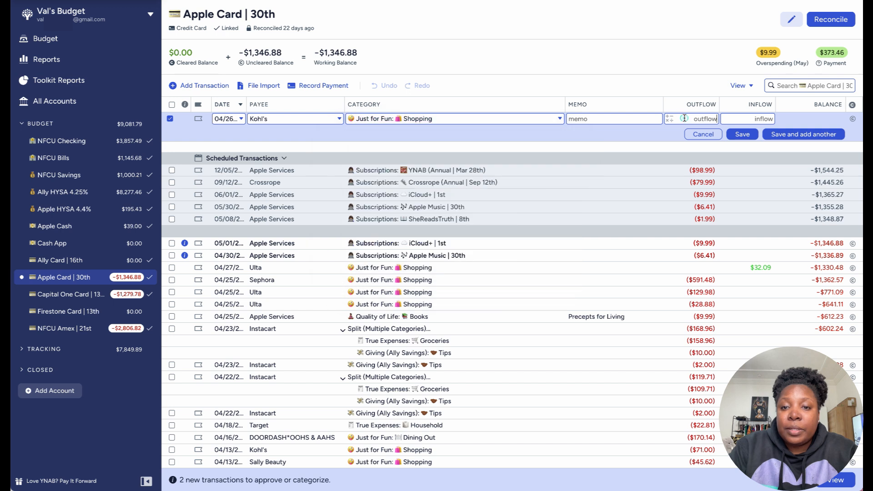
left_click(684, 118)
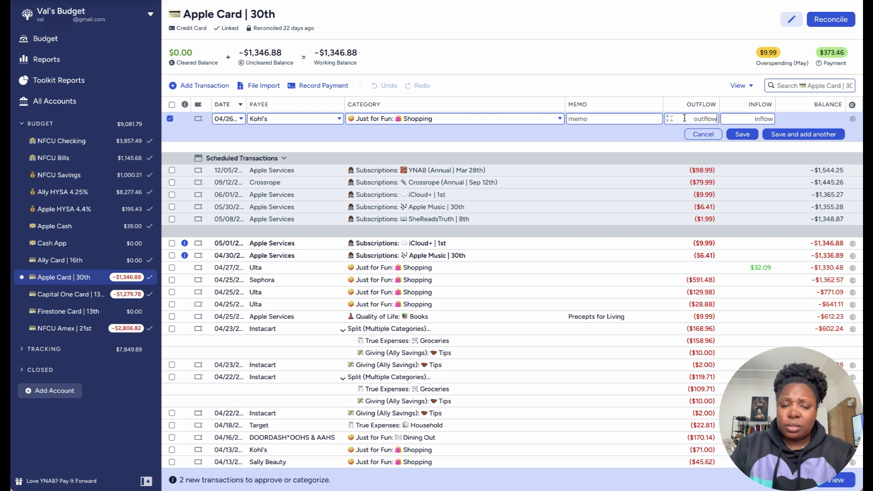
left_click(707, 122)
type("457")
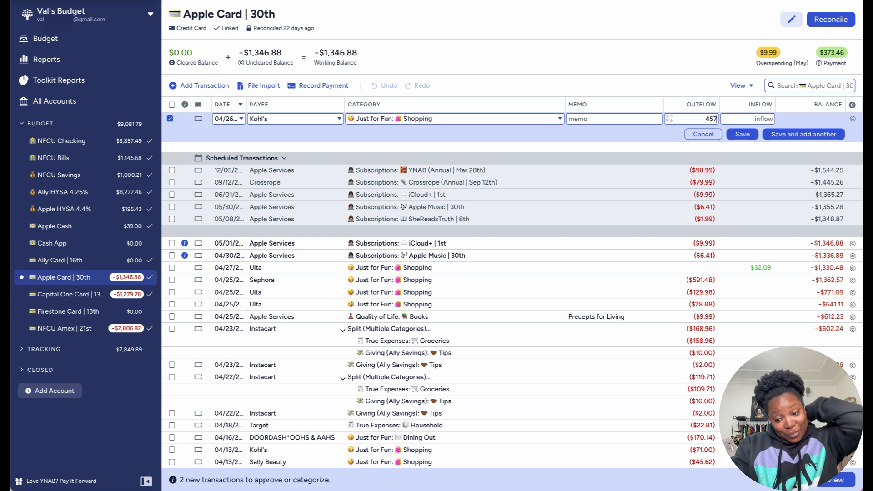
type(".26")
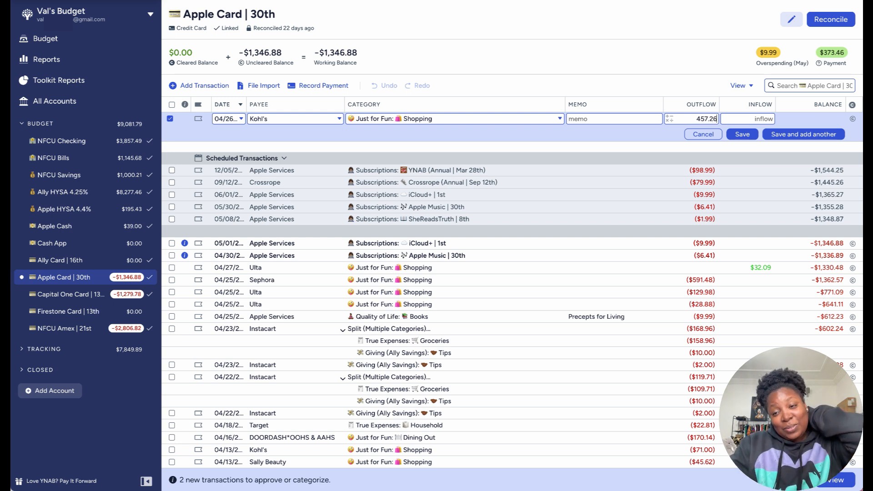
left_click(742, 134)
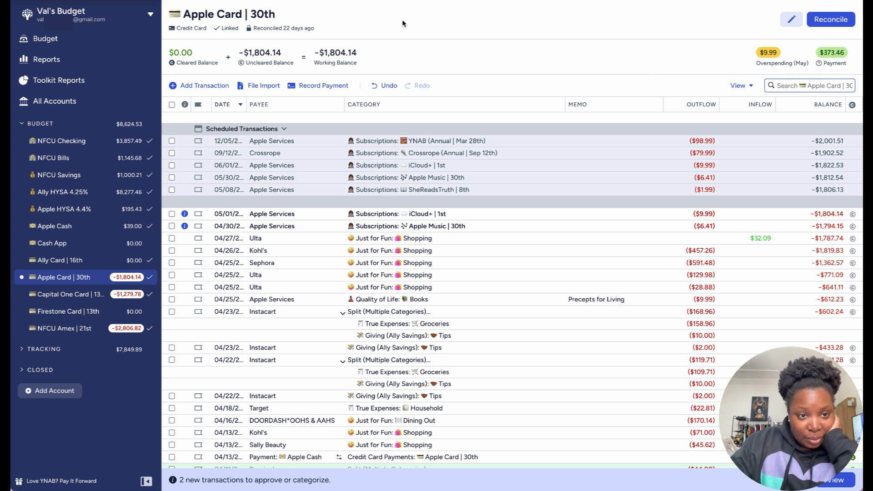
Step: Record a $93.30 Target outflow dated 04/28/2024 under True Expenses: Household
left_click(210, 86)
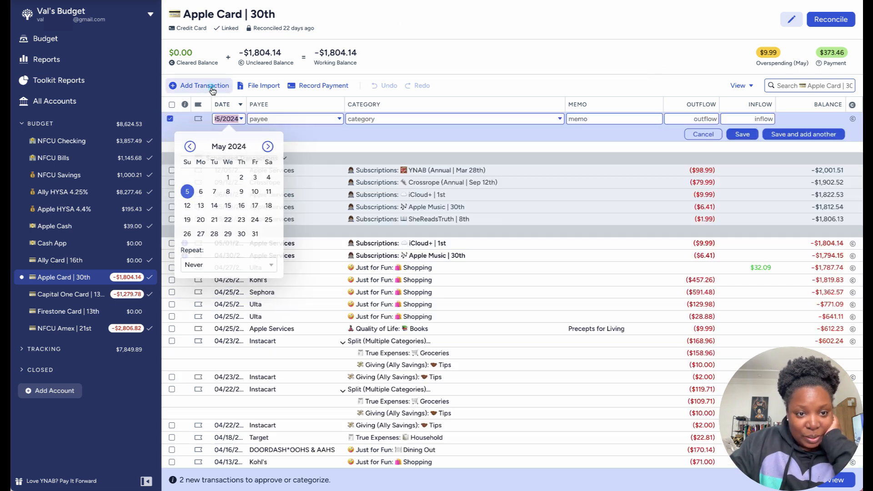
left_click(190, 146)
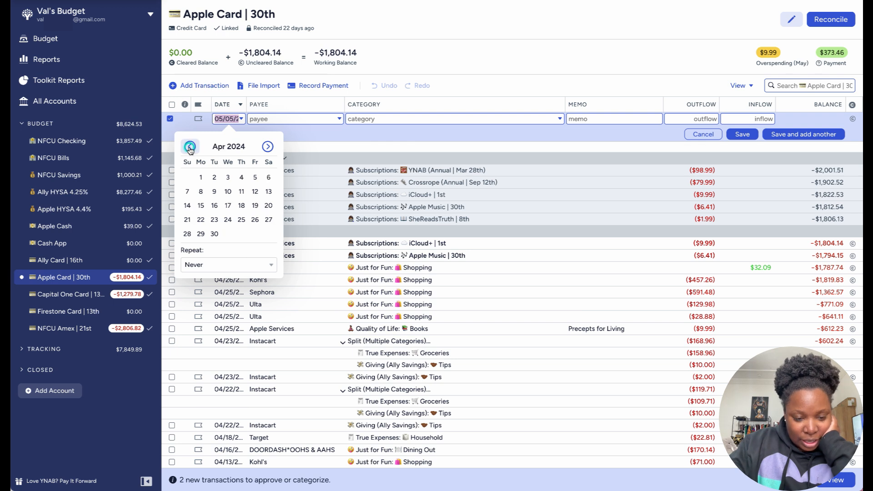
left_click(186, 233)
type("Targ")
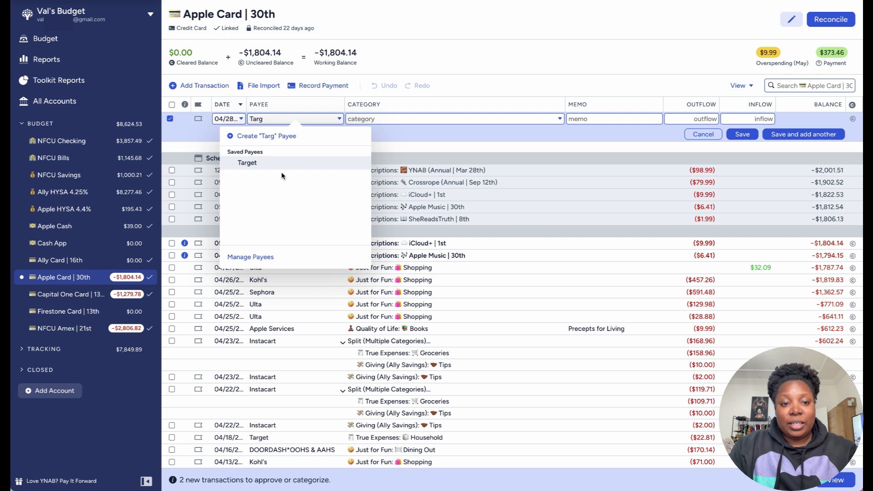
left_click(280, 164)
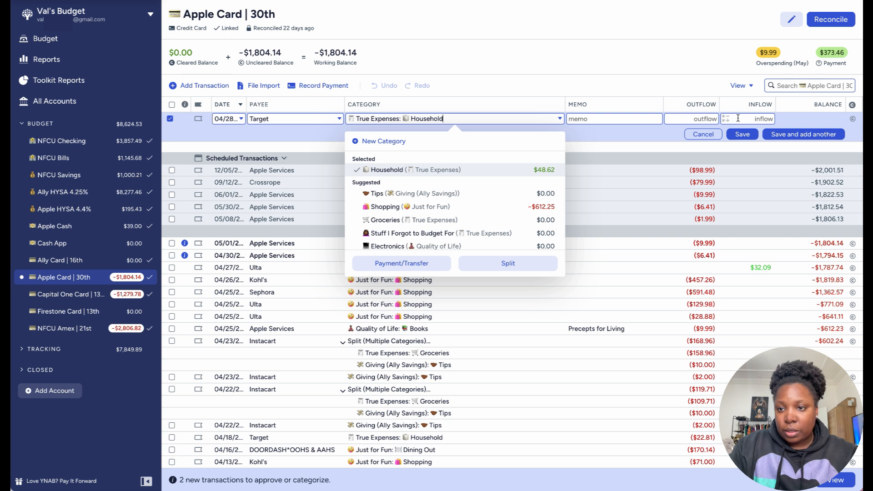
left_click(707, 116)
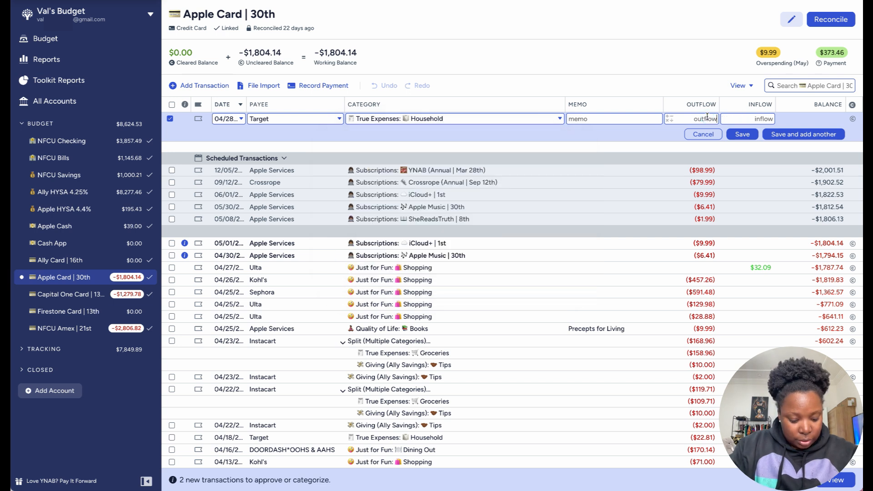
type("93.30")
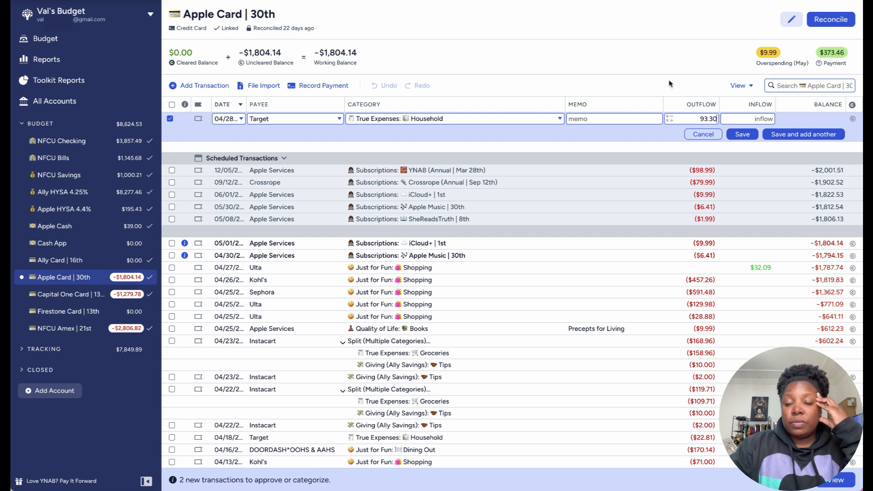
left_click(782, 134)
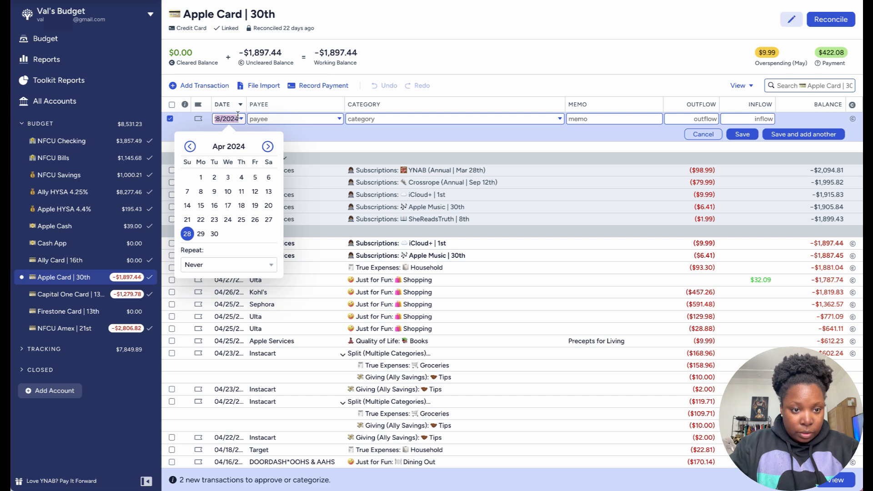
Step: Record a $4.99 outflow to The Sims 4 dated 04/29/2024 under Just for Fun: Gaming
left_click(200, 233)
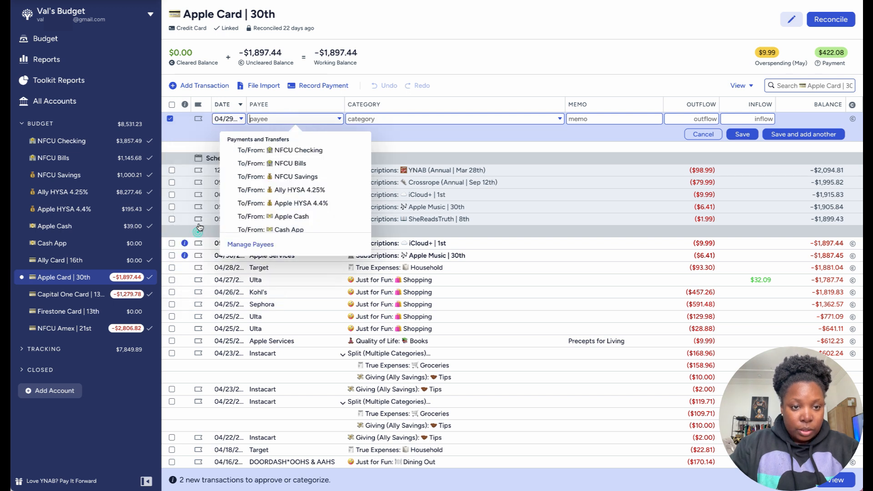
type("The Sims 4")
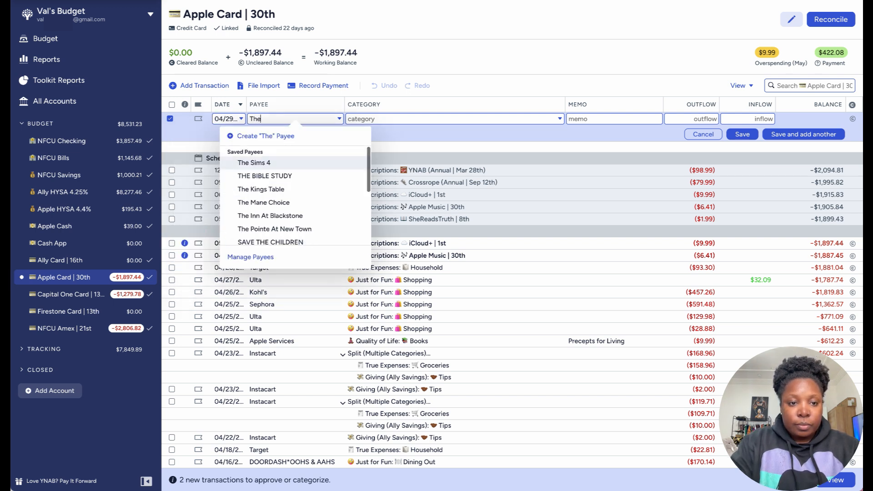
key("Tab")
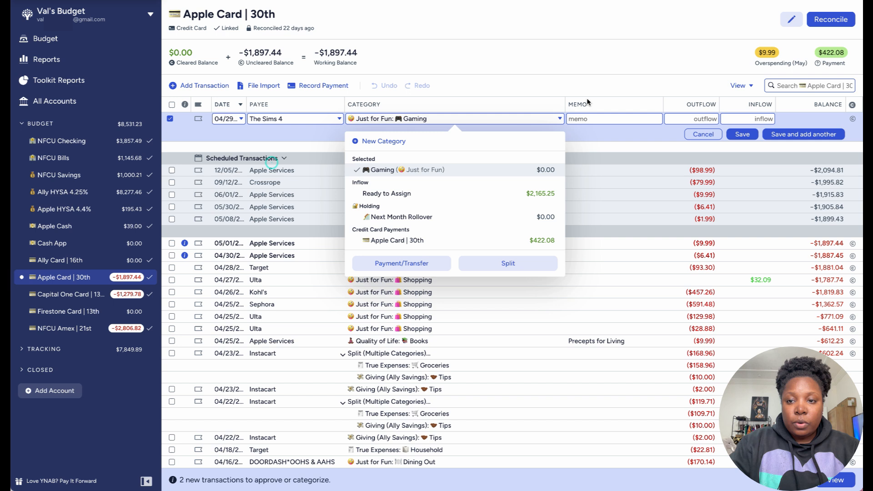
left_click(704, 119)
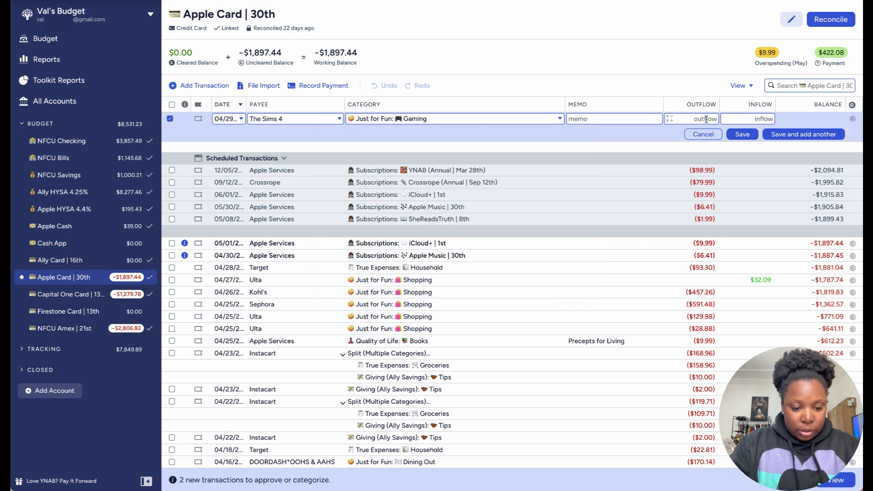
type("4.99")
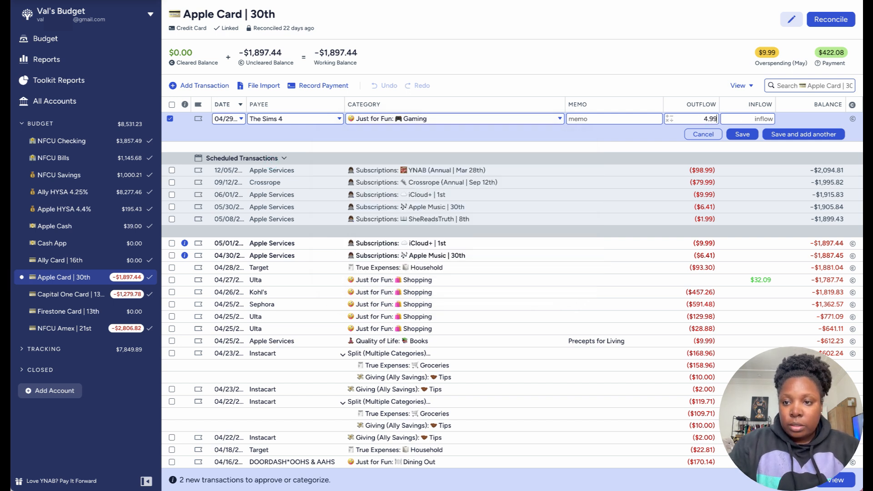
left_click(810, 136)
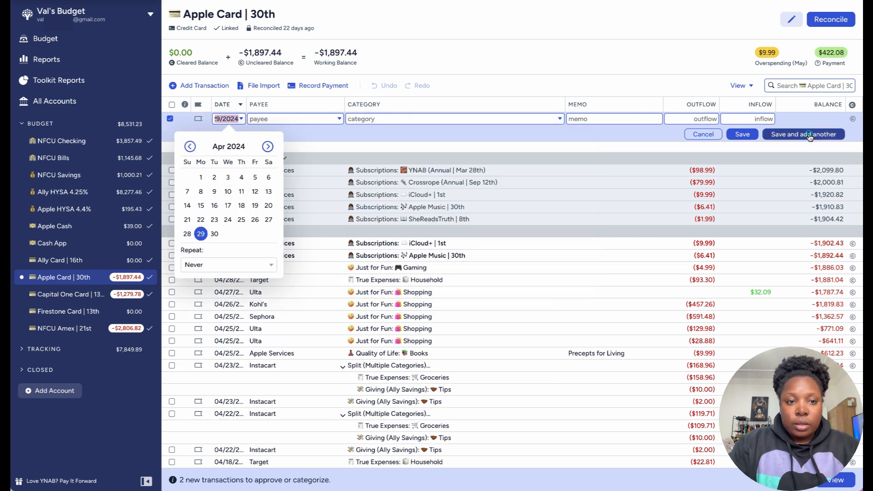
Step: Record a second $4.99 outflow to The Sims 4 dated 04/29/2024 under Just for Fun: Gaming
left_click(201, 233)
type("The")
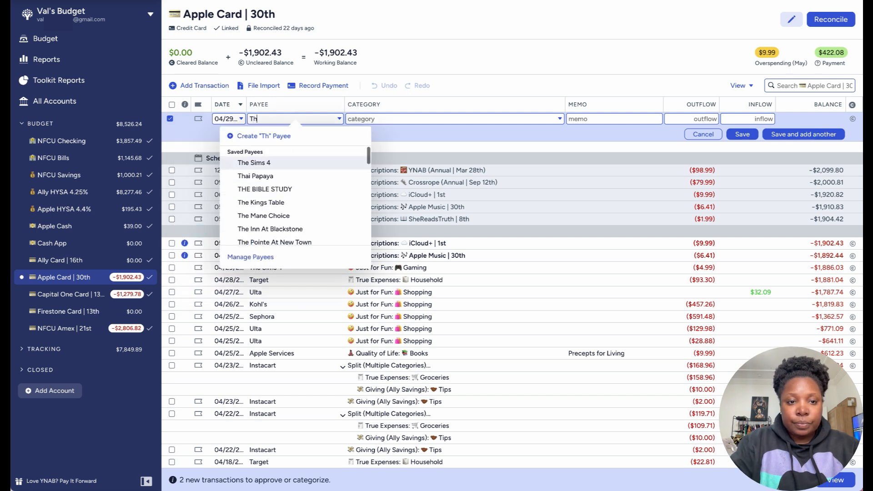
left_click(282, 162)
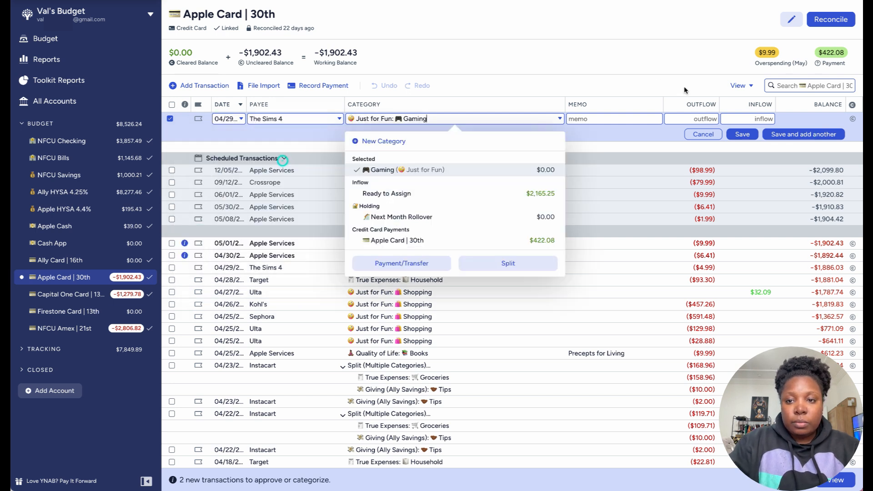
left_click(691, 119)
type("4.99")
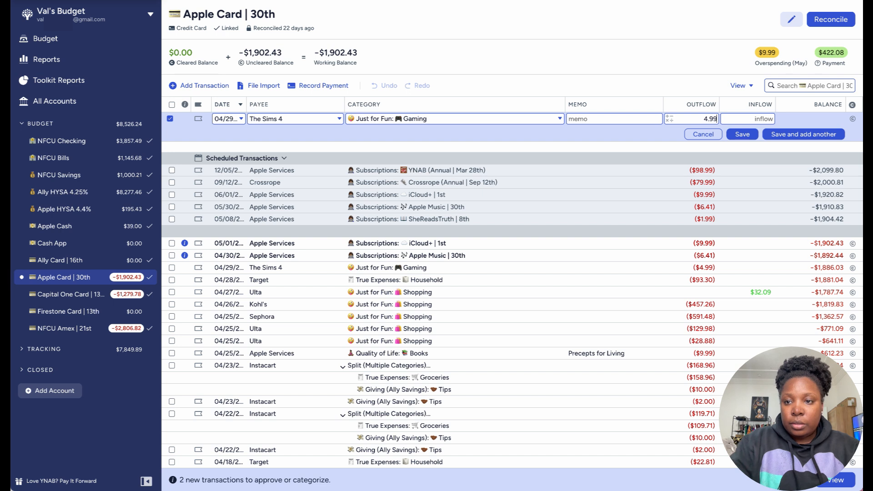
left_click(804, 135)
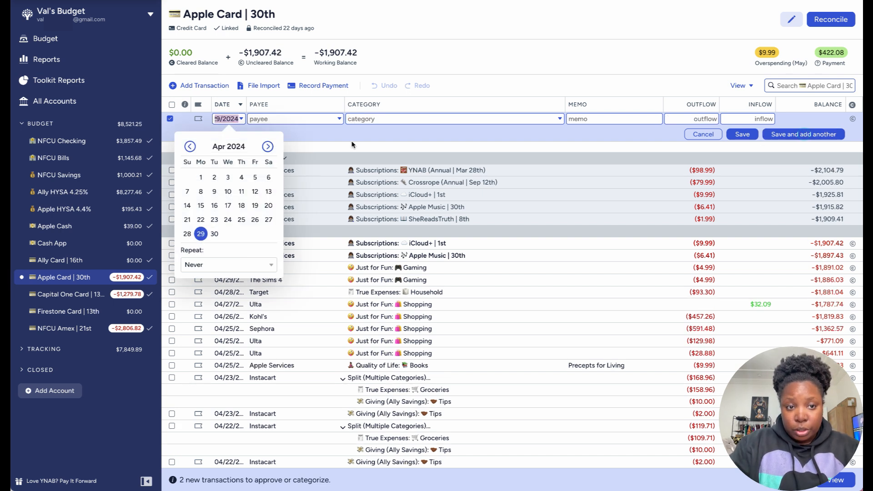
Step: Record a $116.63 Kohl's outflow dated 04/30/2024 under Just for Fun: Shopping
left_click(237, 118)
left_click(214, 234)
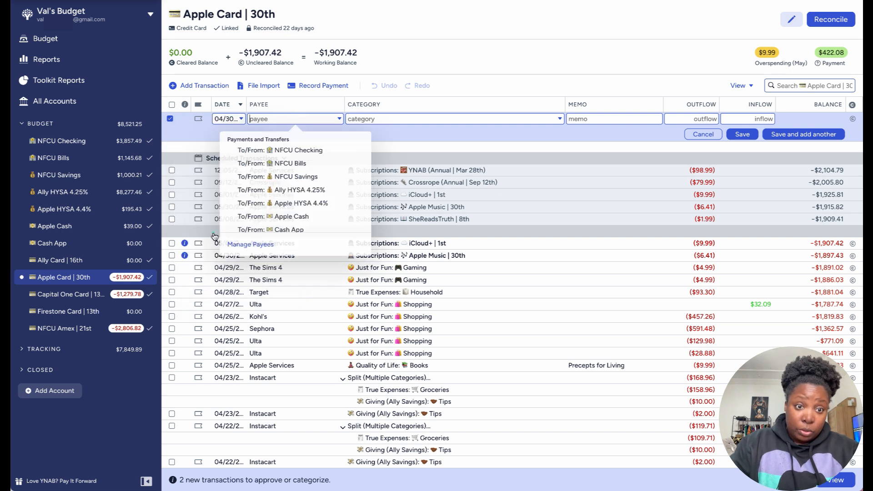
type("kp")
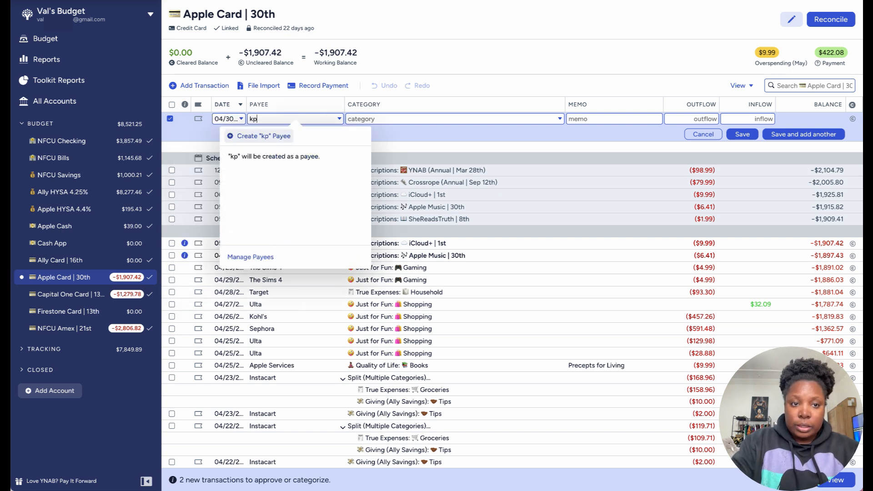
key("BackSpace")
type("oh")
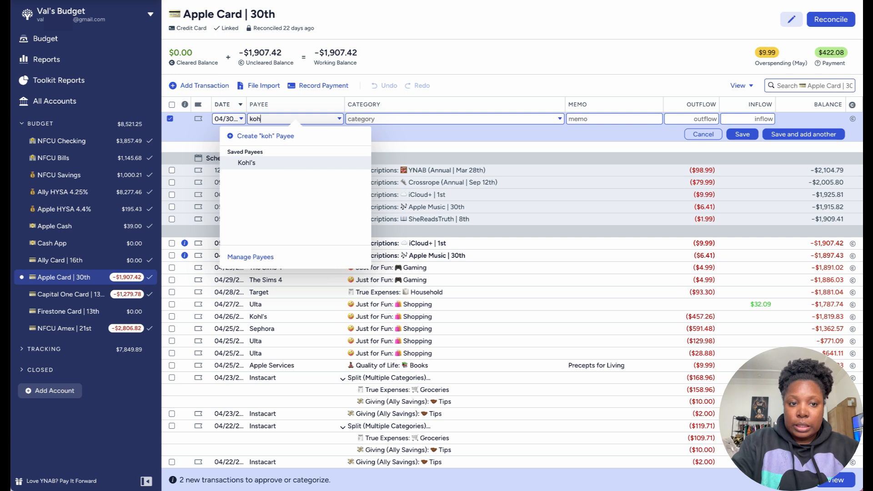
left_click(308, 165)
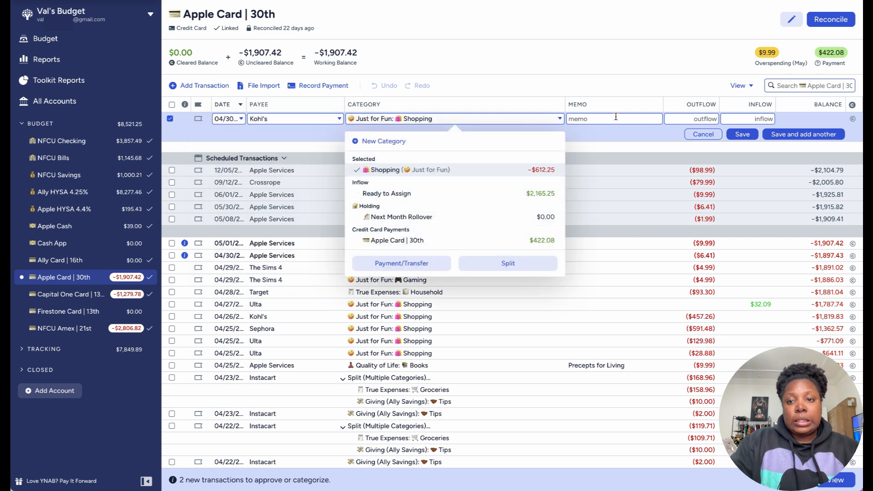
left_click(705, 119)
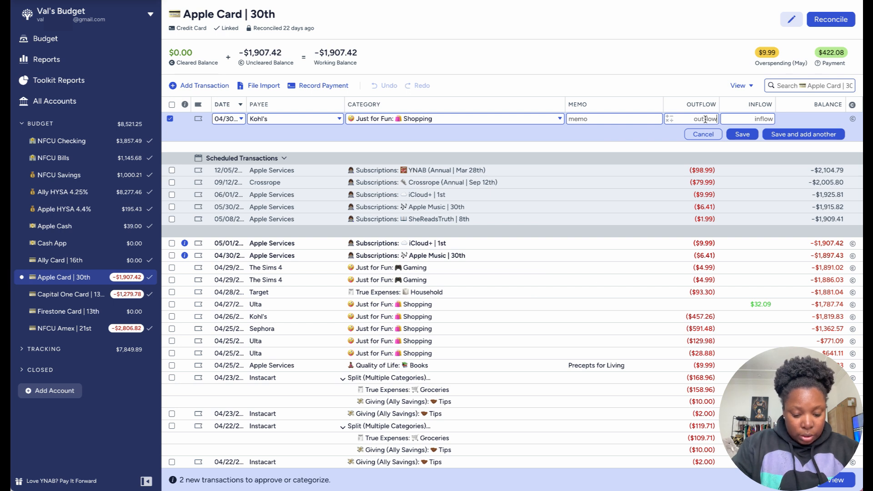
type("116")
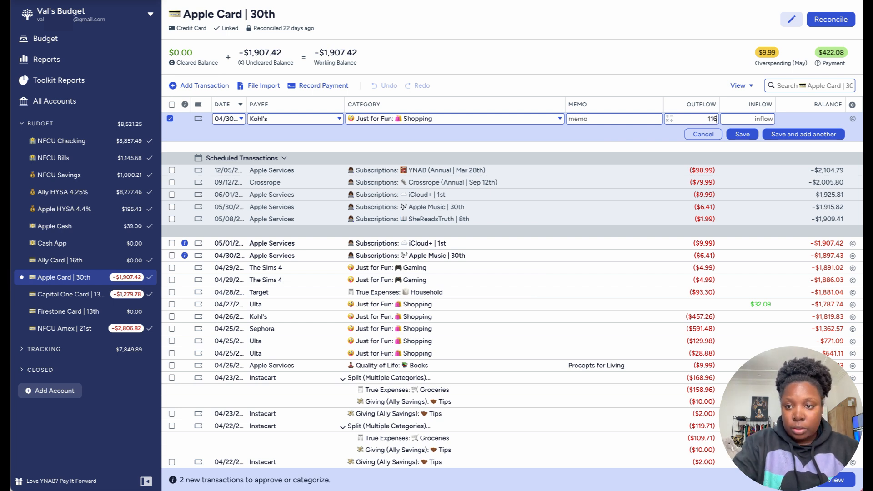
type(".63")
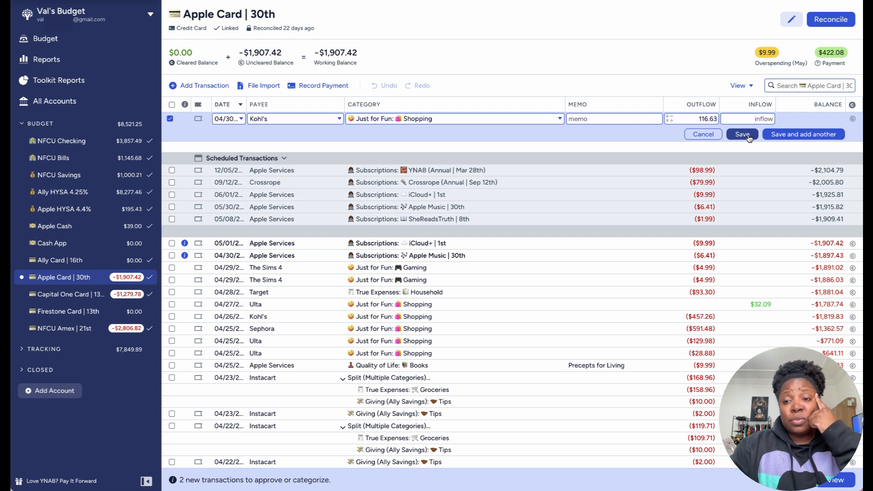
left_click(778, 135)
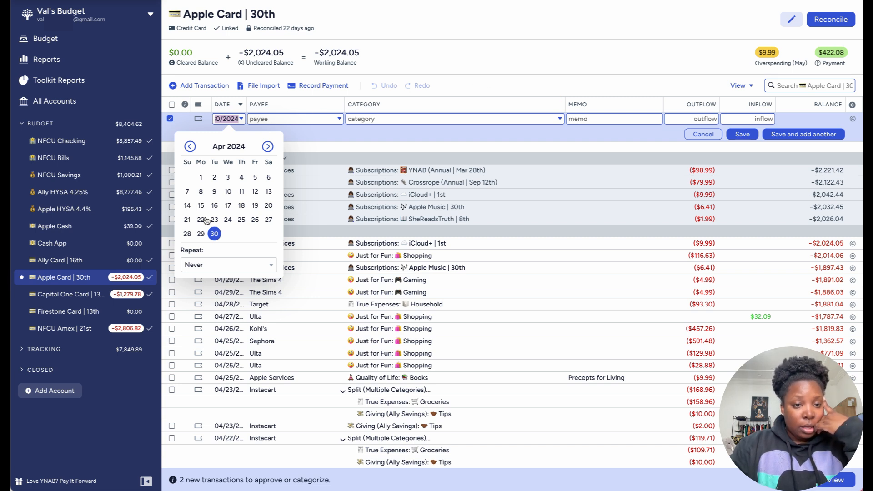
Step: Record another Kohl's outflow of $4.27 dated 04/30/2024 under Just for Fun: Shopping
left_click(213, 234)
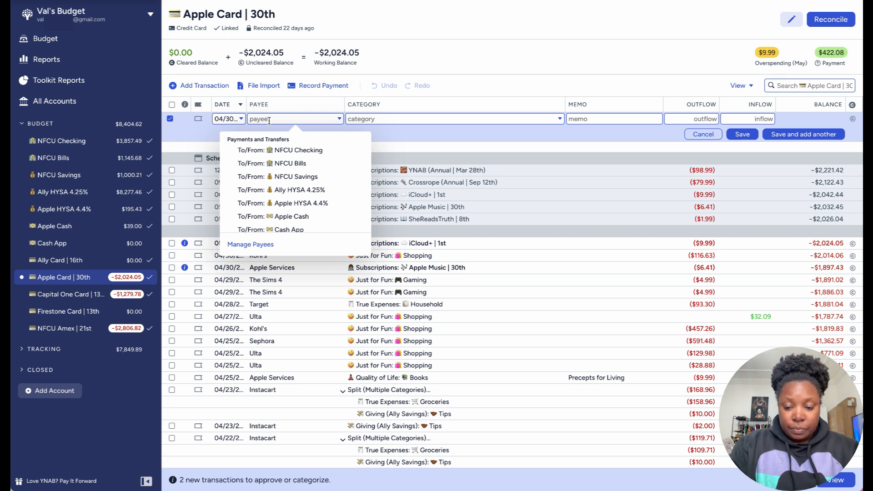
type("Kohl")
left_click(278, 167)
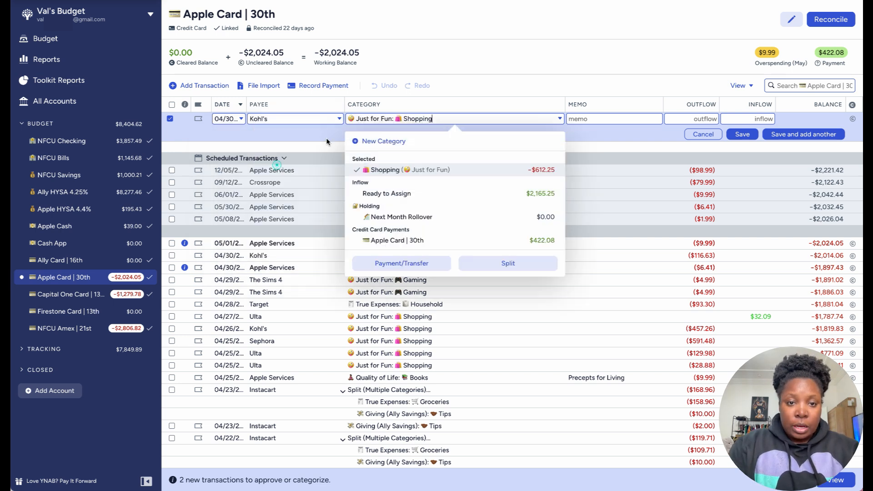
left_click(693, 119)
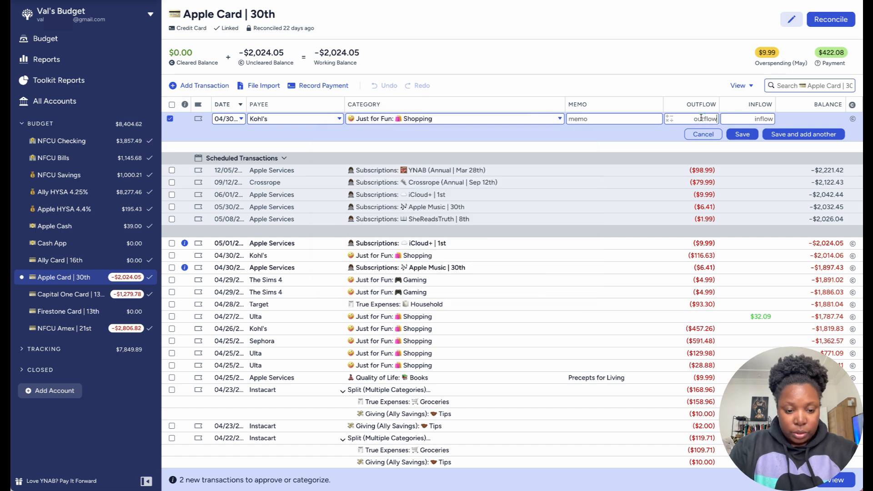
type("4.27")
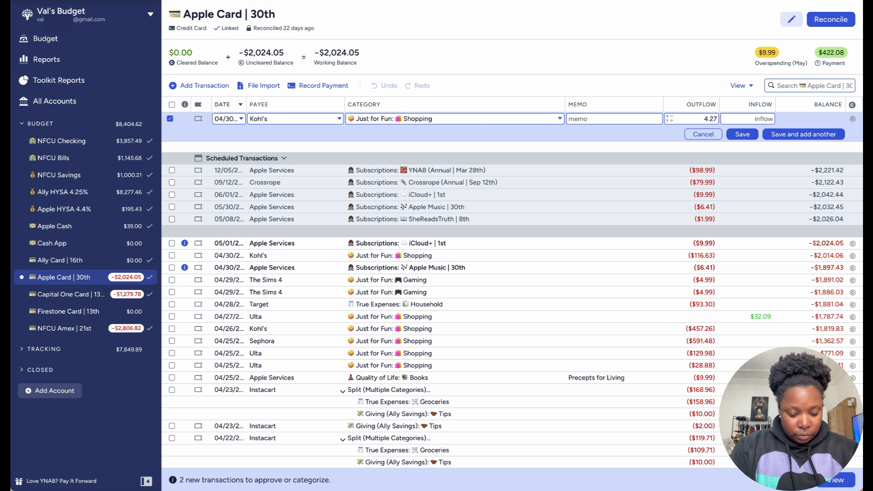
left_click(742, 135)
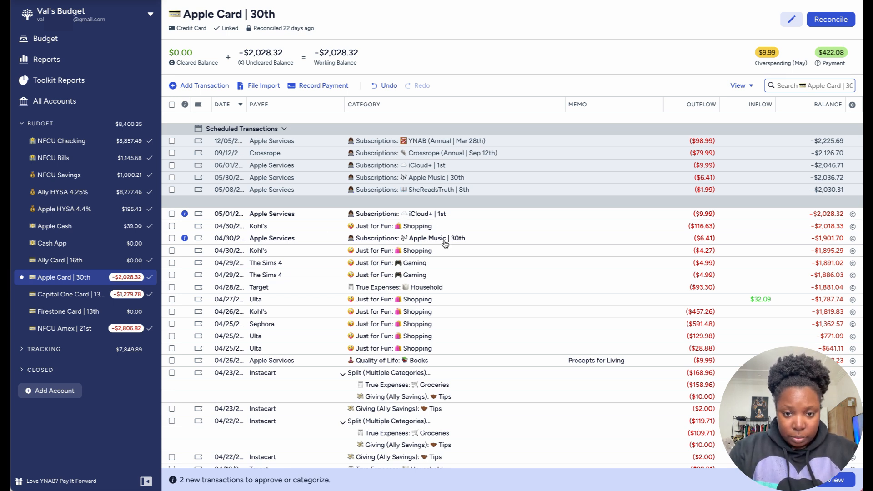
Step: Approve the pending Apple Music transaction of 04/30 and the pending iCloud+ transaction of 05/01
left_click(171, 238)
key("a")
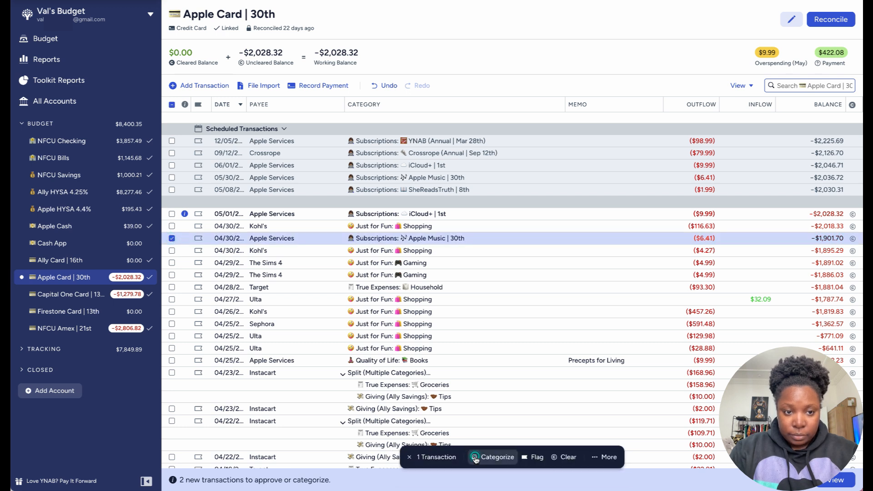
left_click(172, 238)
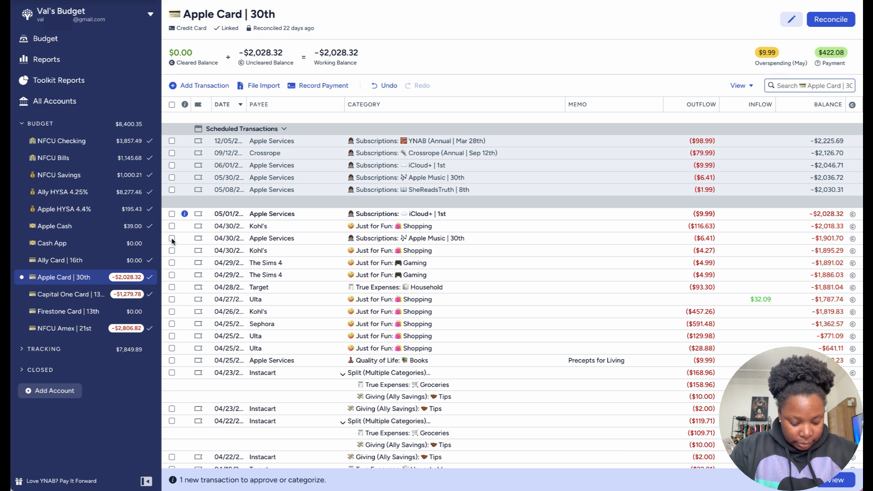
left_click(171, 214)
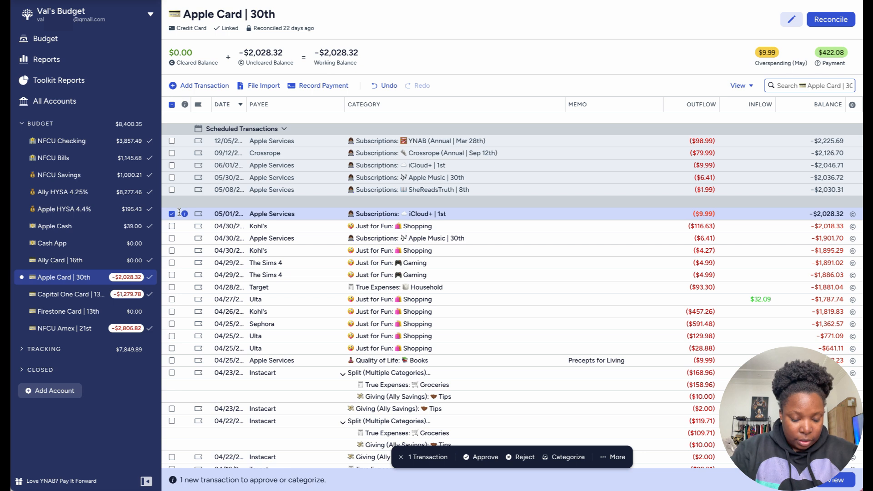
left_click(481, 459)
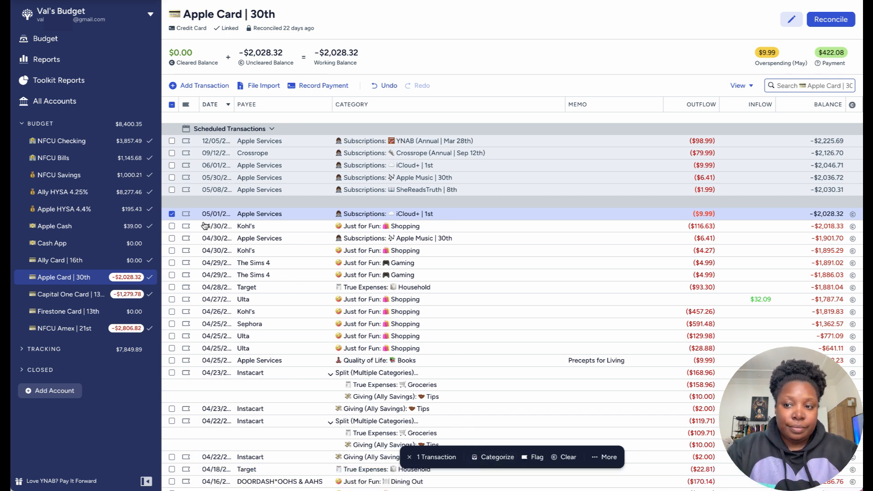
left_click(172, 214)
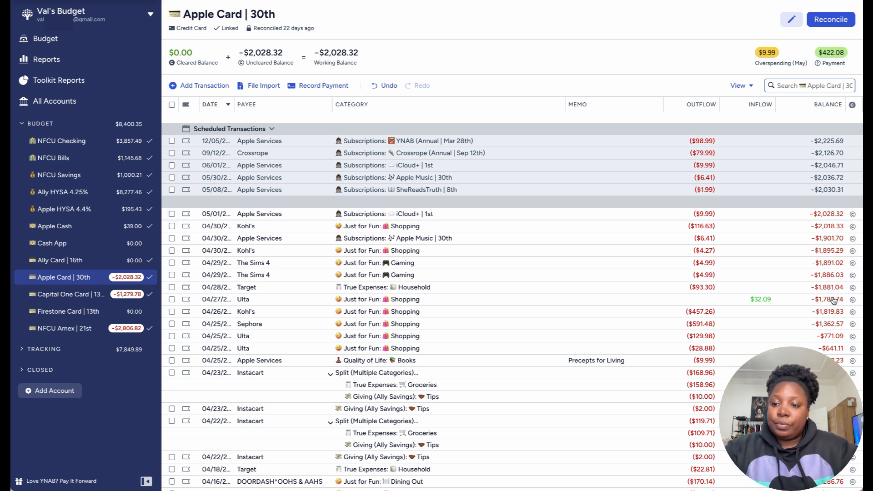
Step: Mark all uncleared Apple Card transactions from 04/13 to 05/01 as cleared and reconcile the account, confirming −$2,028.32 as the current balance
scroll(839, 311, "down", 2)
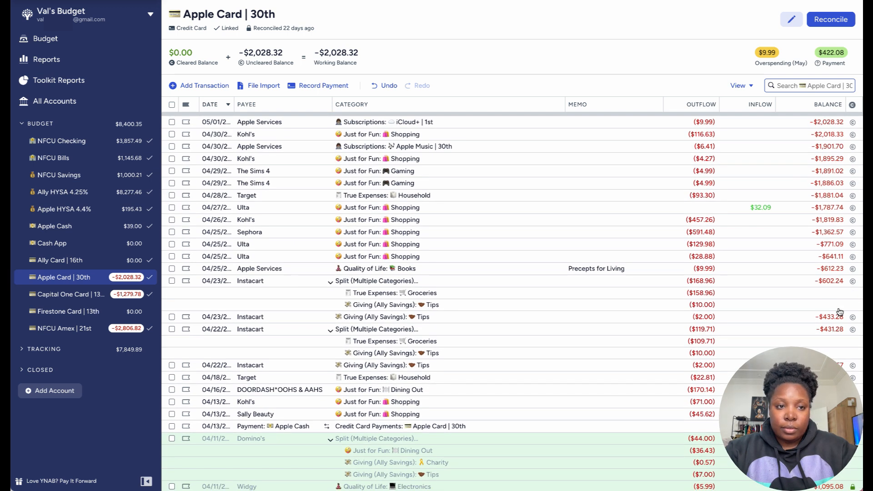
scroll(840, 311, "up", 2)
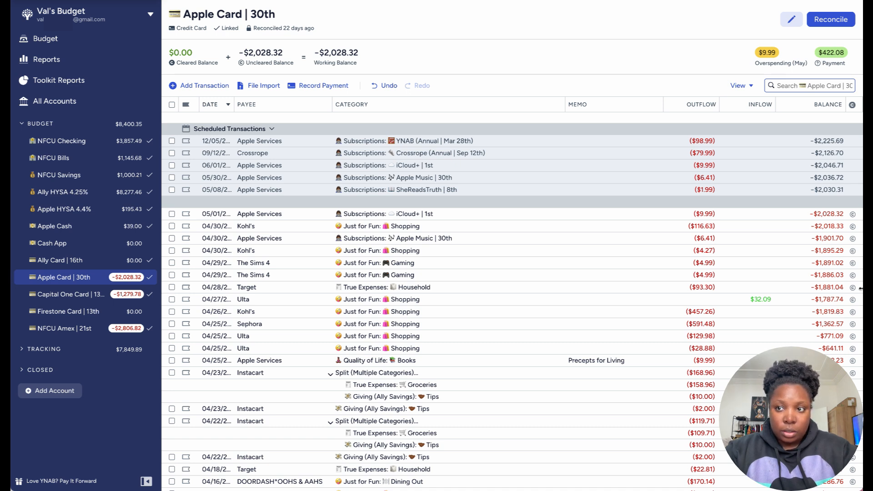
left_click(852, 214)
left_click(853, 227)
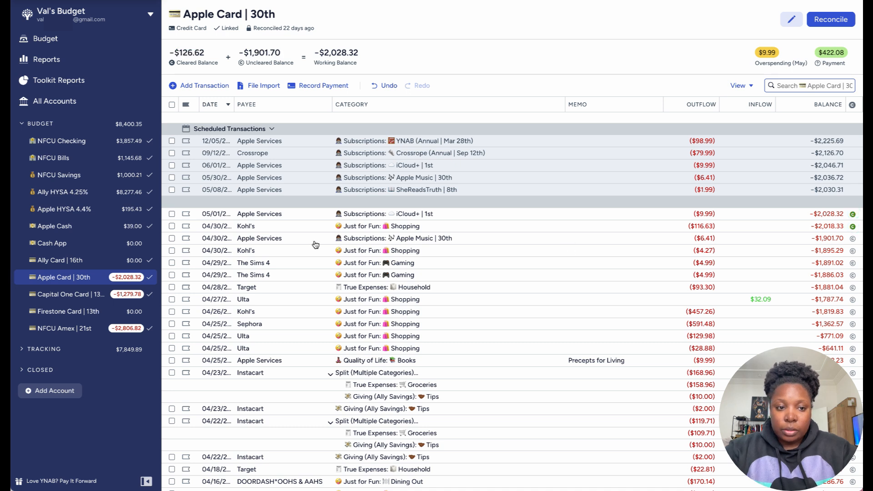
left_click(172, 239)
scroll(172, 242, "down", 2)
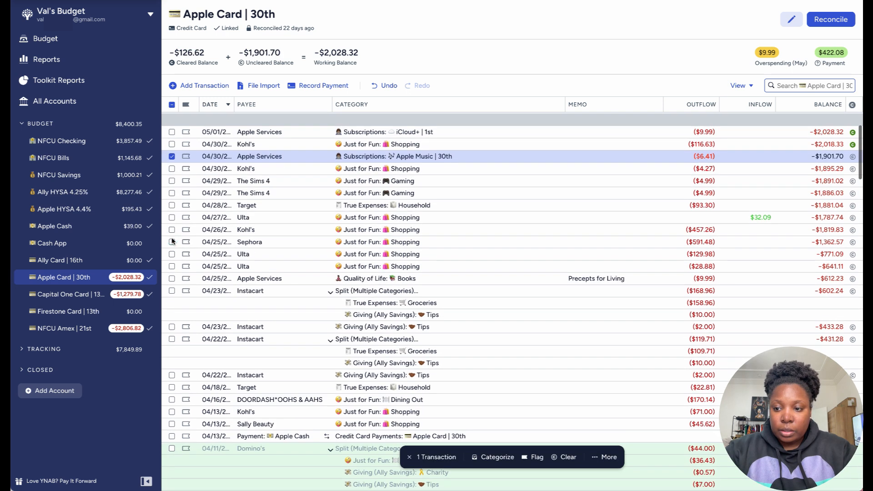
left_click(172, 425, "shift")
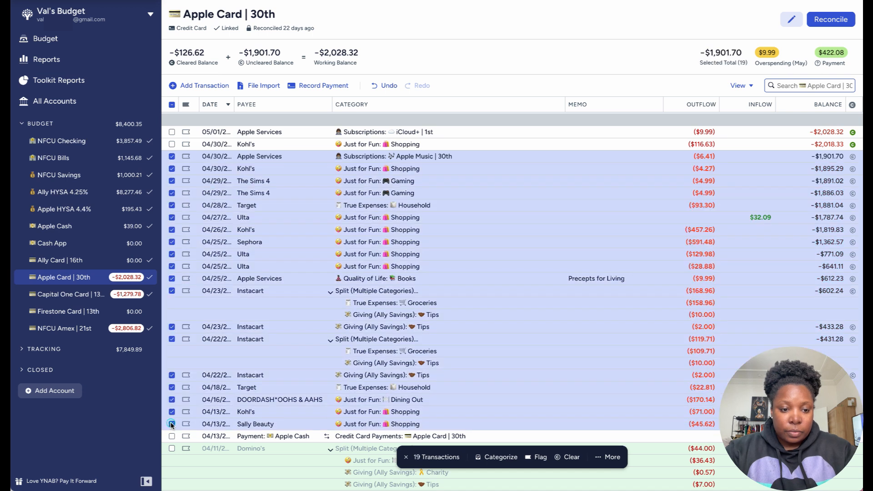
left_click(569, 457)
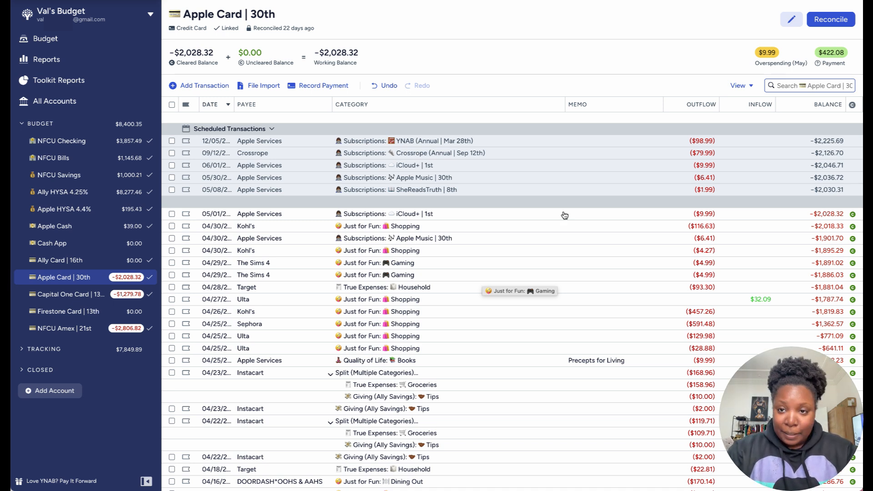
left_click(832, 20)
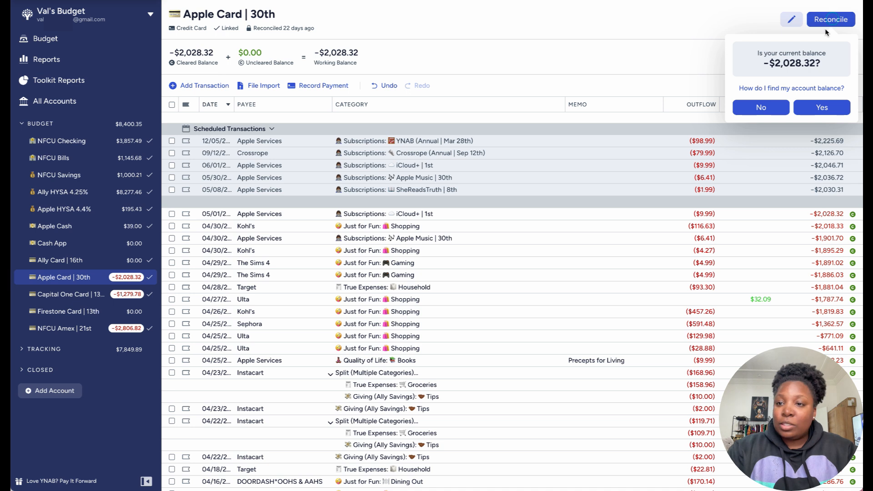
left_click(823, 108)
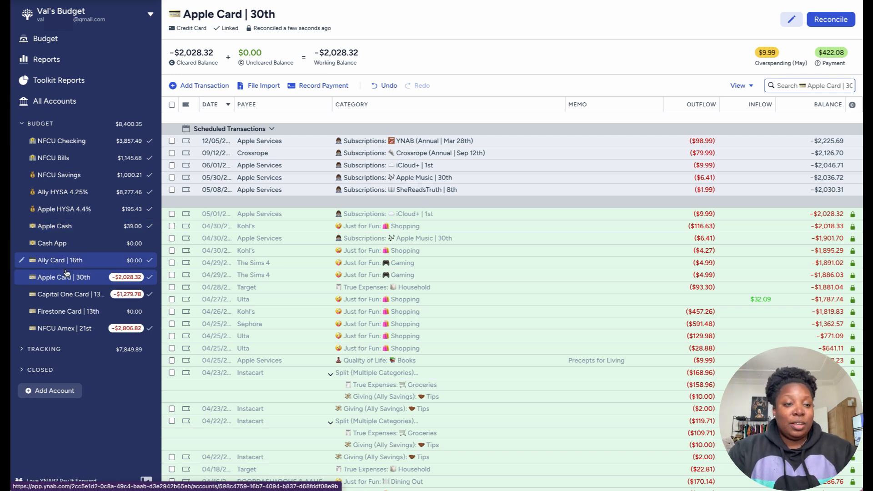
Step: Start a new transaction in the Apple HYSA 4.4% account and widen the date column to show full dates
left_click(78, 211)
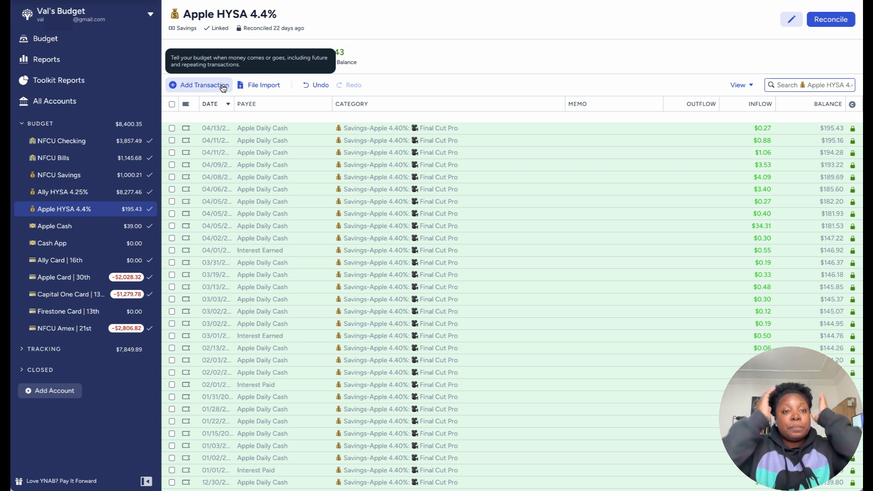
left_click(222, 86)
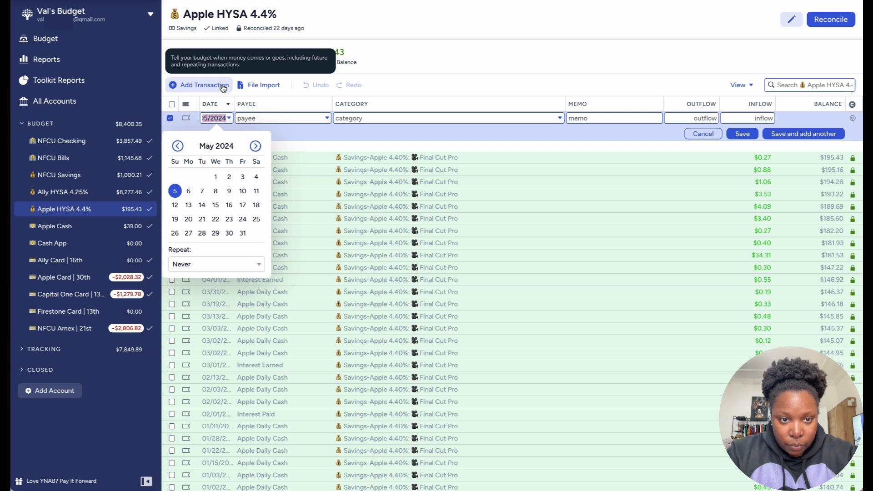
left_click(399, 86)
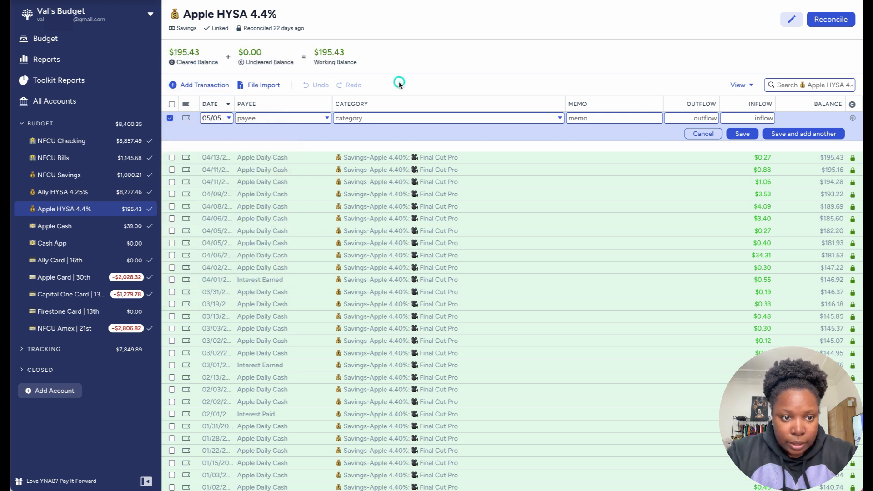
left_click_drag(234, 104, 254, 101)
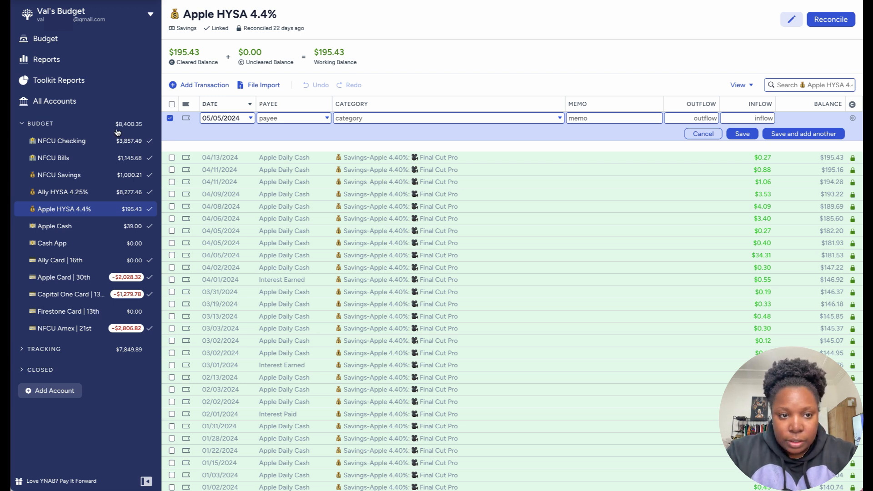
Step: Record a $2.33 Apple Daily Cash inflow dated 04/14/2024 under Savings-Apple 4.40%: Final Cut Pro
left_click(251, 119)
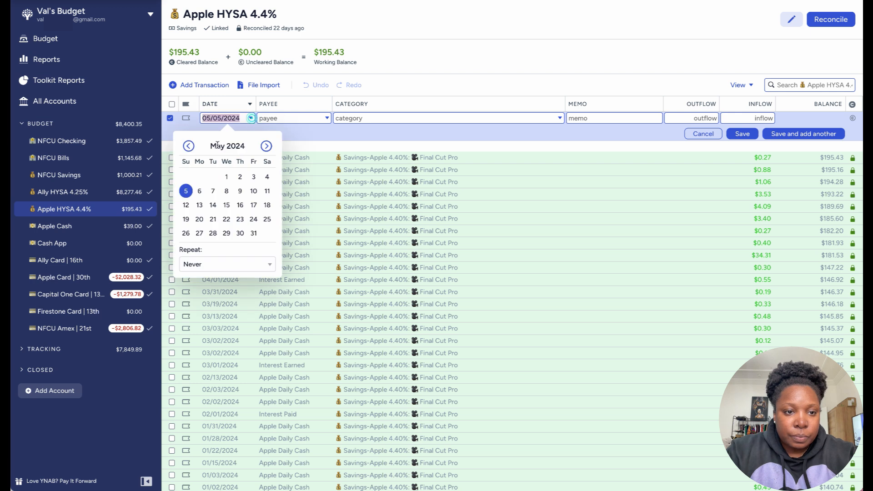
left_click(188, 146)
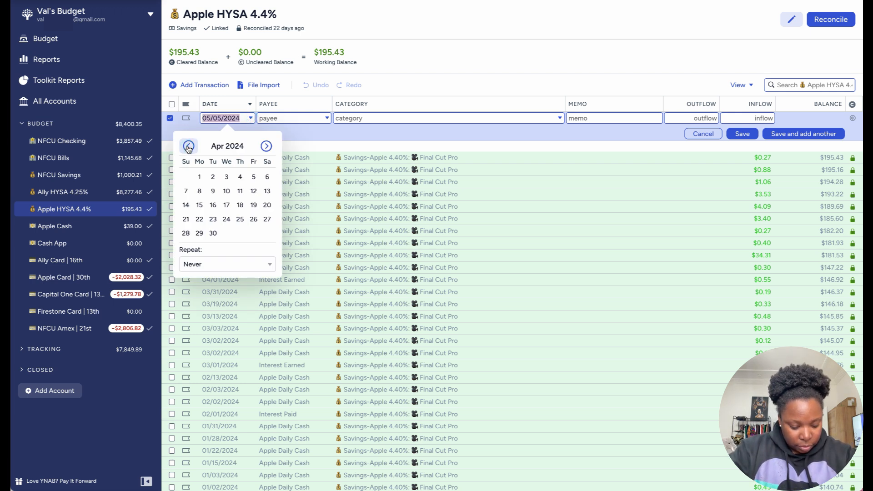
left_click(185, 205)
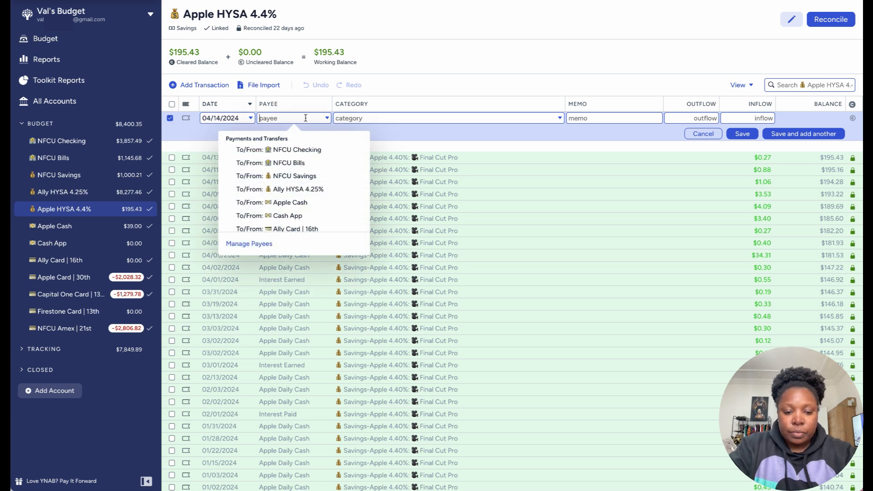
type("dai")
left_click(285, 162)
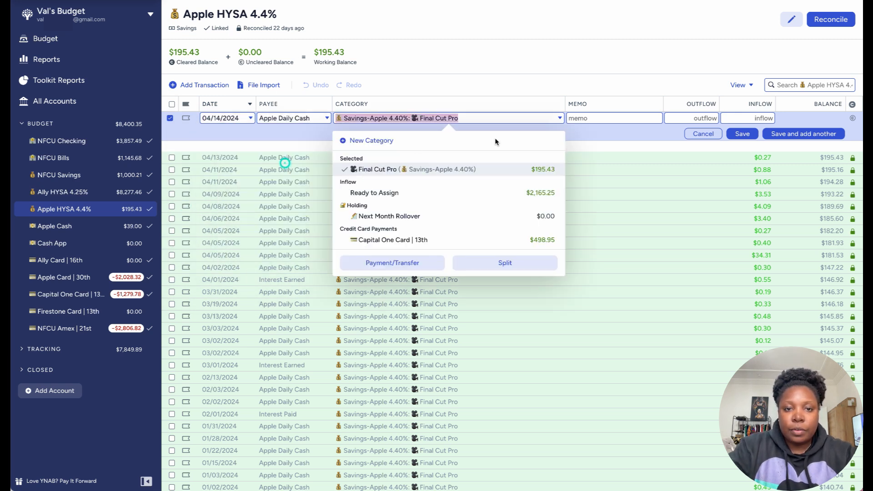
left_click(744, 118)
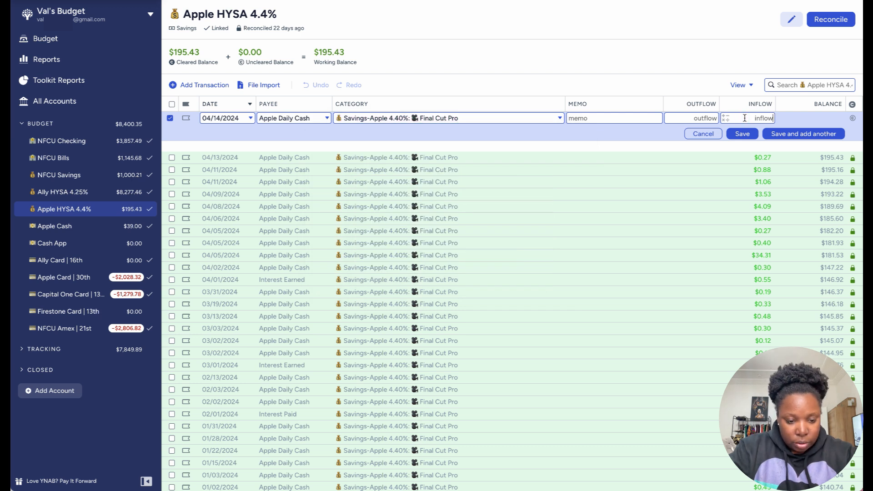
type("2.33")
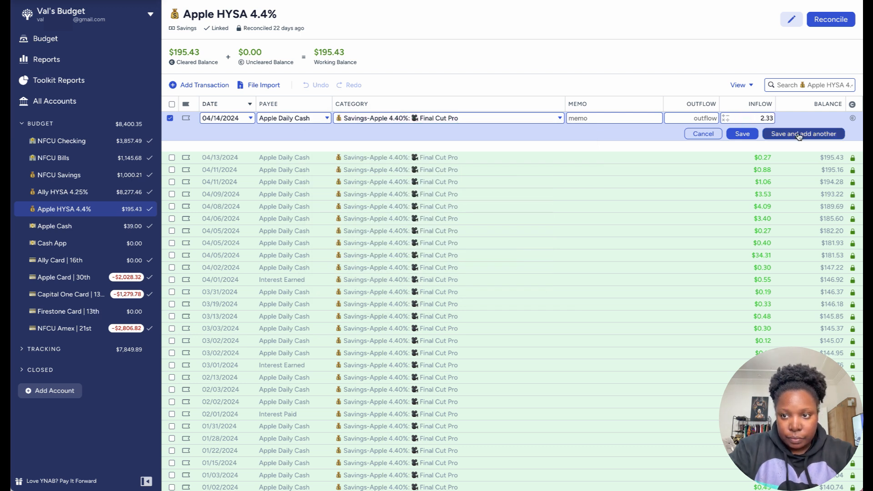
left_click(799, 134)
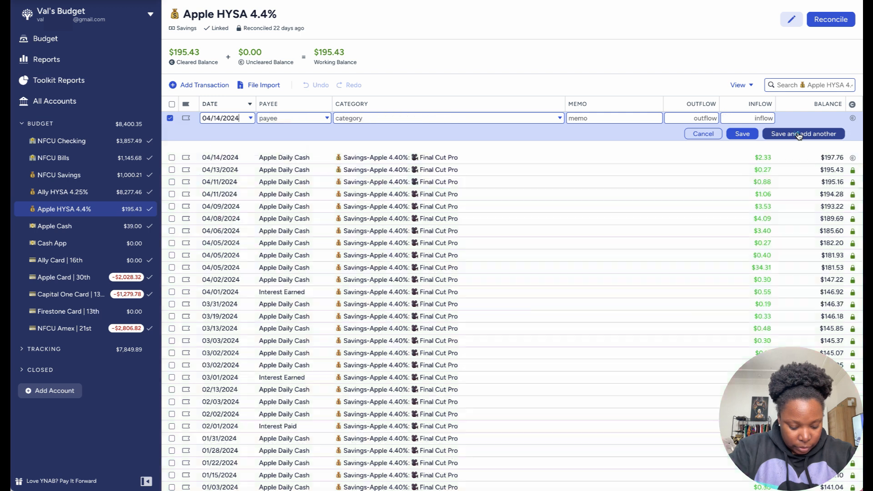
Step: Record a $3.40 Apple Daily Cash inflow dated 04/17/2024 under Savings-Apple 4.40%: Final Cut Pro
left_click(226, 205)
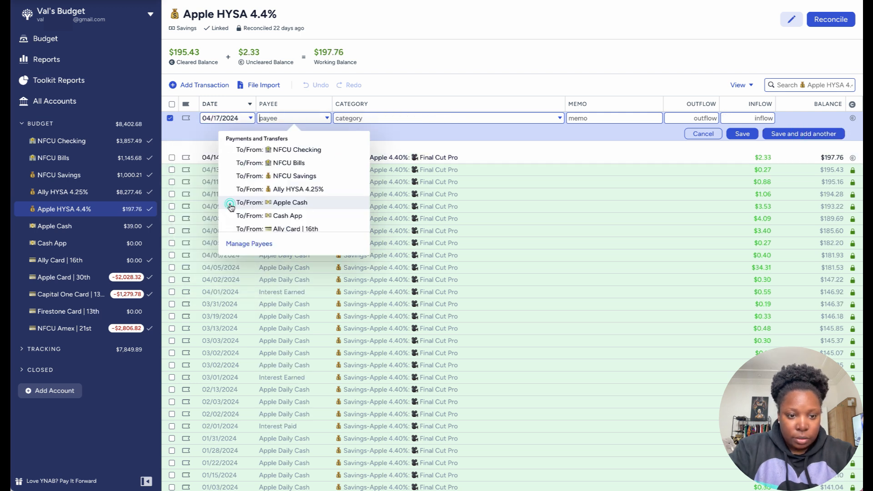
type("dai")
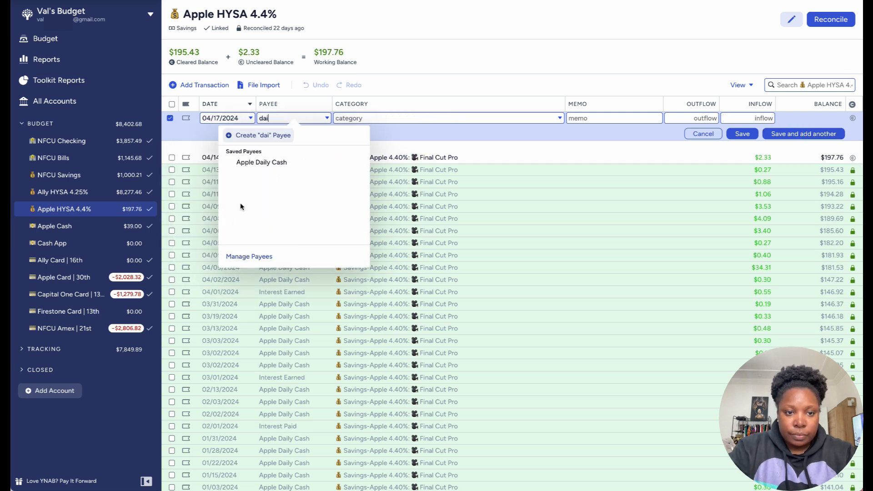
left_click(261, 162)
left_click(741, 118)
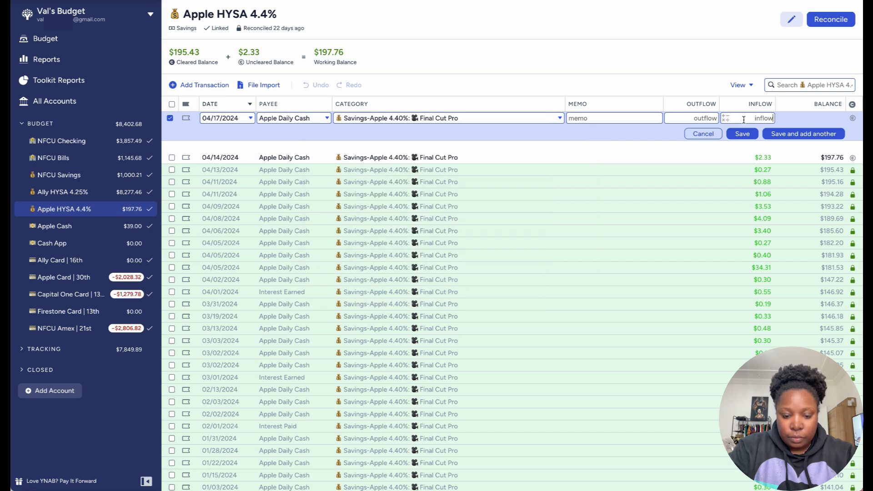
type("3.40")
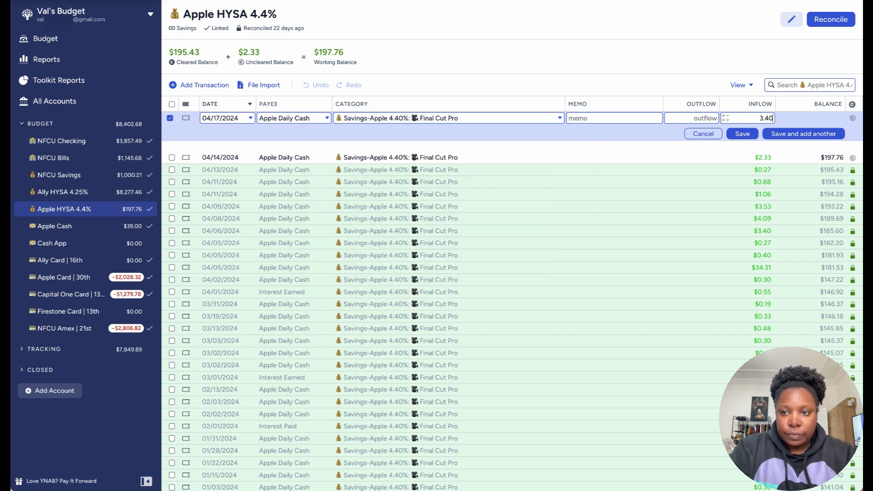
left_click(788, 134)
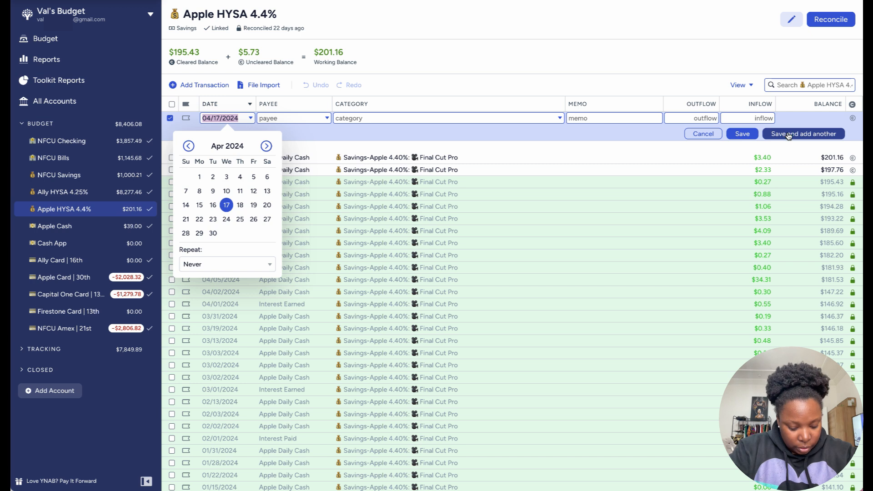
Step: Record a $0.46 Apple Daily Cash inflow dated 04/19/2024 under Savings-Apple 4.40%: Final Cut Pro
left_click(253, 205)
type("appl")
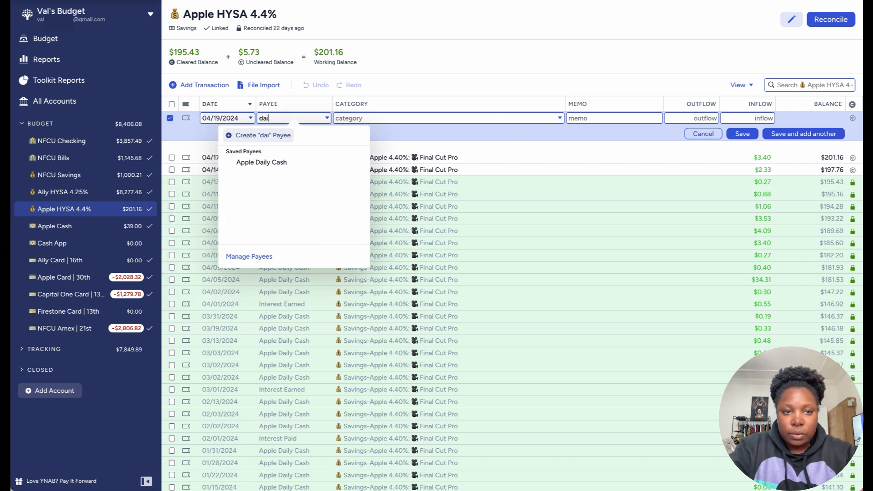
left_click(288, 163)
key("Tab")
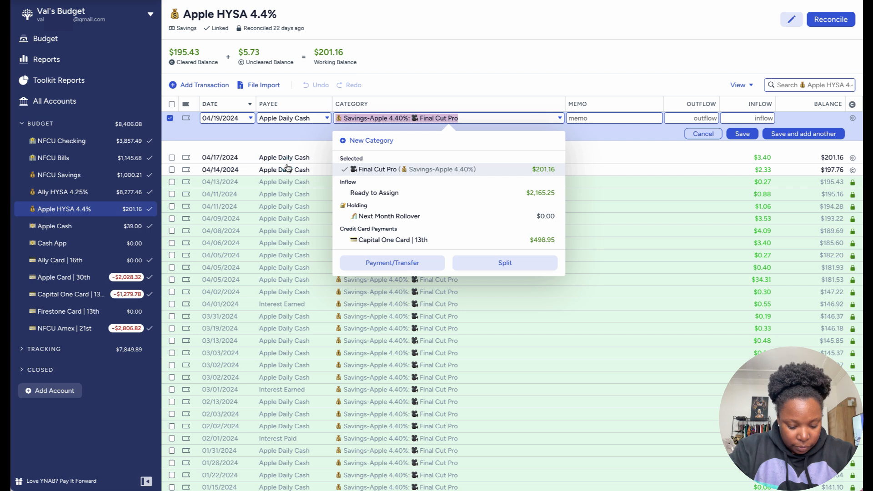
left_click(742, 117)
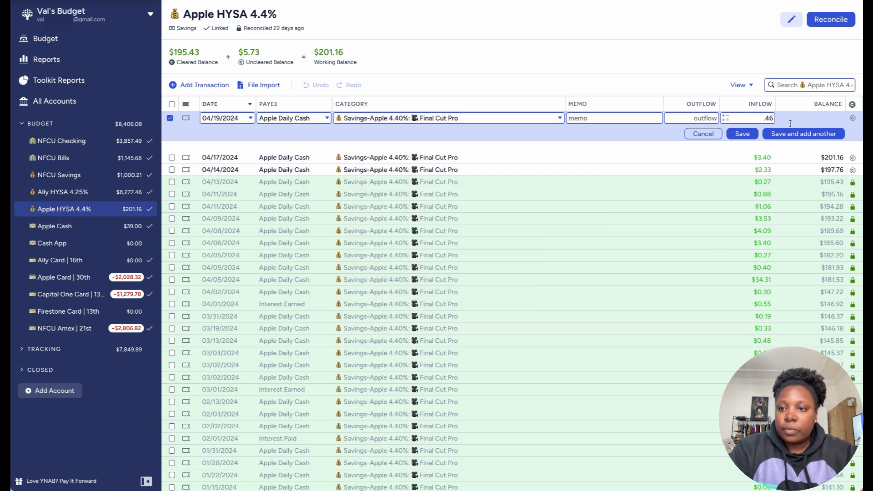
left_click(812, 134)
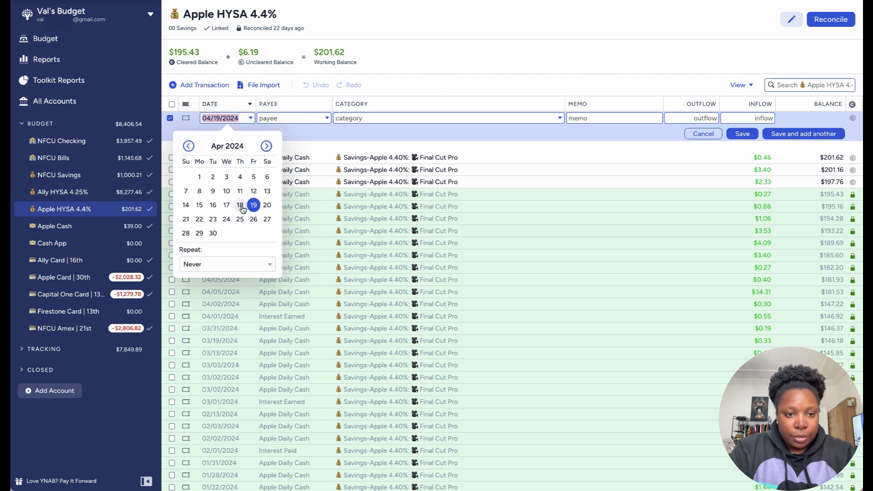
Step: Record a $2.43 Apple Daily Cash inflow dated 04/23/2024 under Savings-Apple 4.40%: Final Cut Pro
left_click(213, 219)
type("dai")
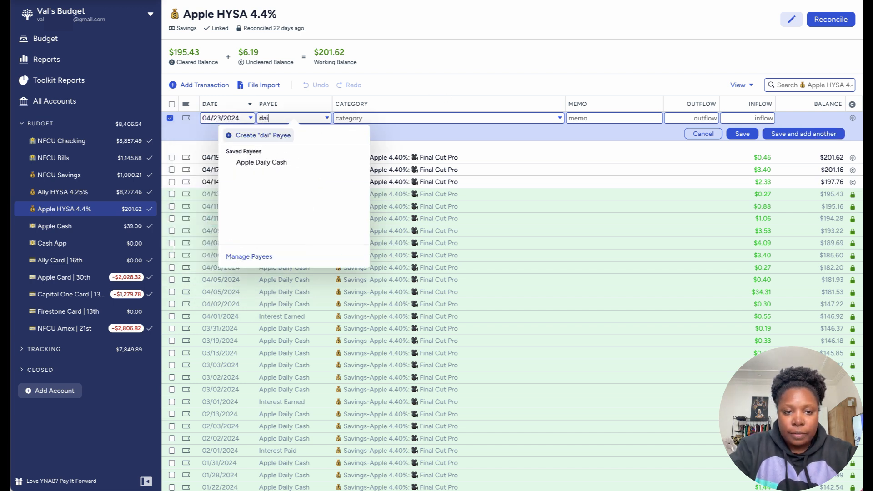
left_click(304, 159)
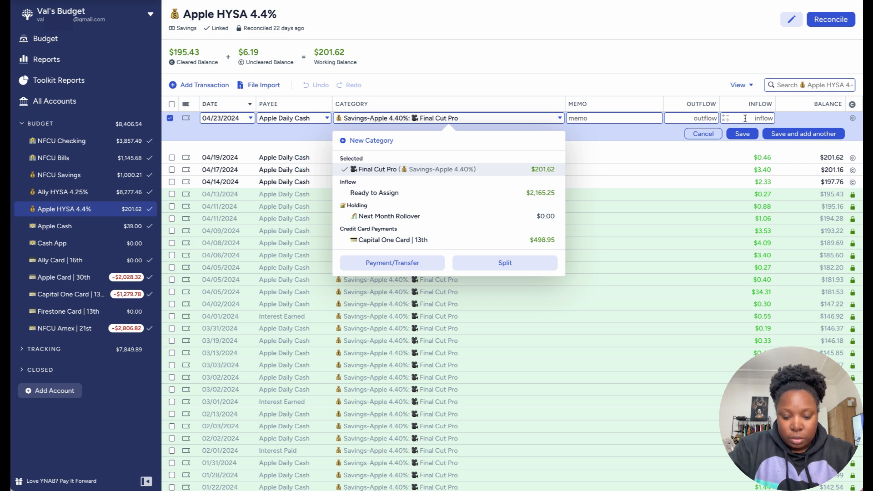
left_click(744, 118)
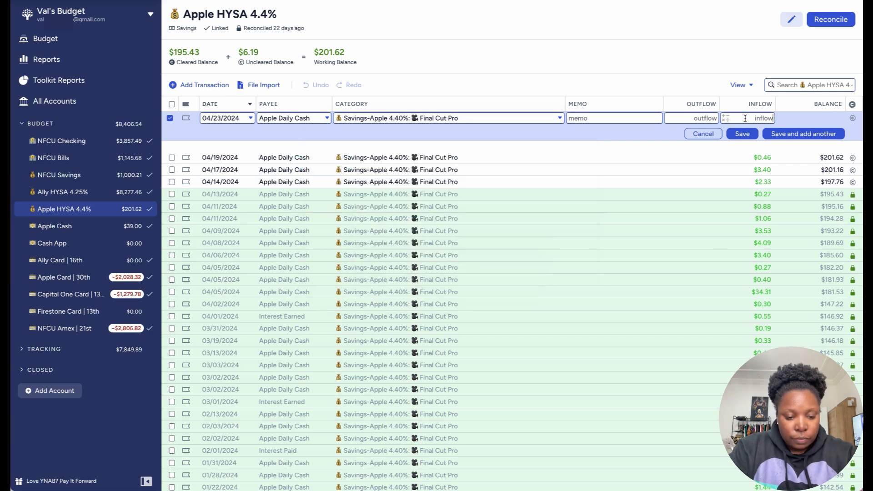
type("2.43")
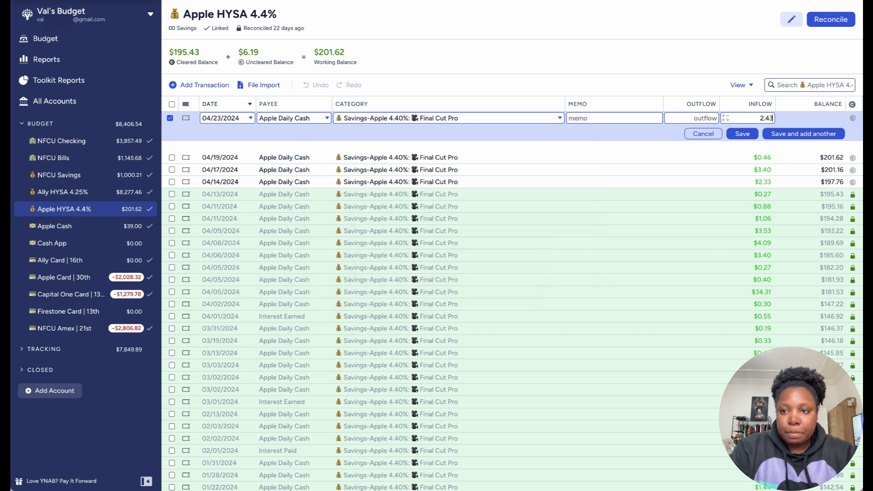
left_click(798, 135)
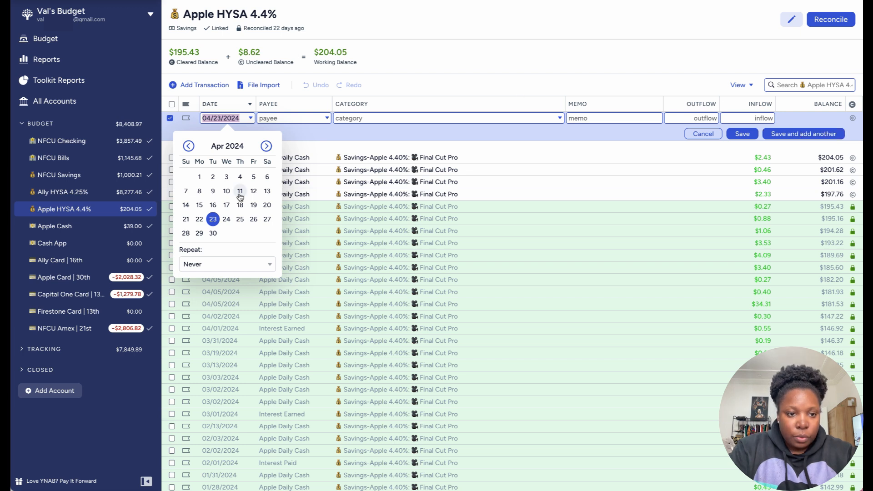
Step: Record a $3.42 Apple Daily Cash inflow dated 04/24/2024 under Savings-Apple 4.40%: Final Cut Pro
left_click(226, 220)
type("app")
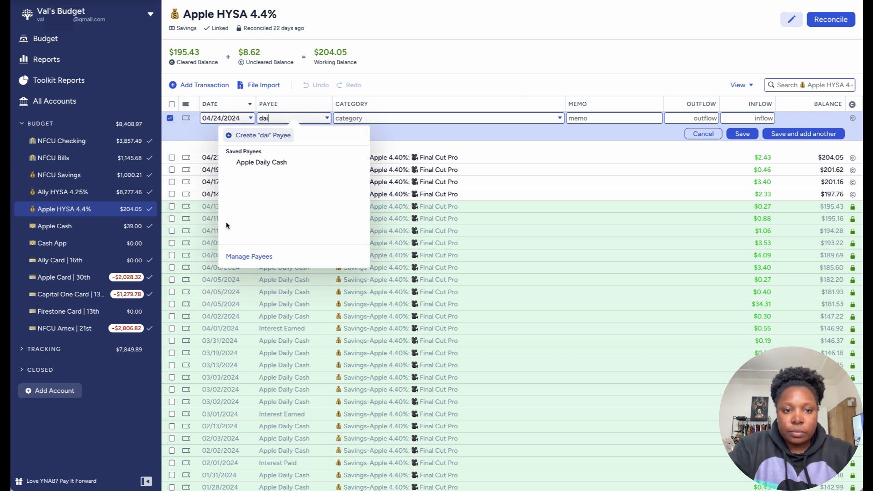
left_click(268, 164)
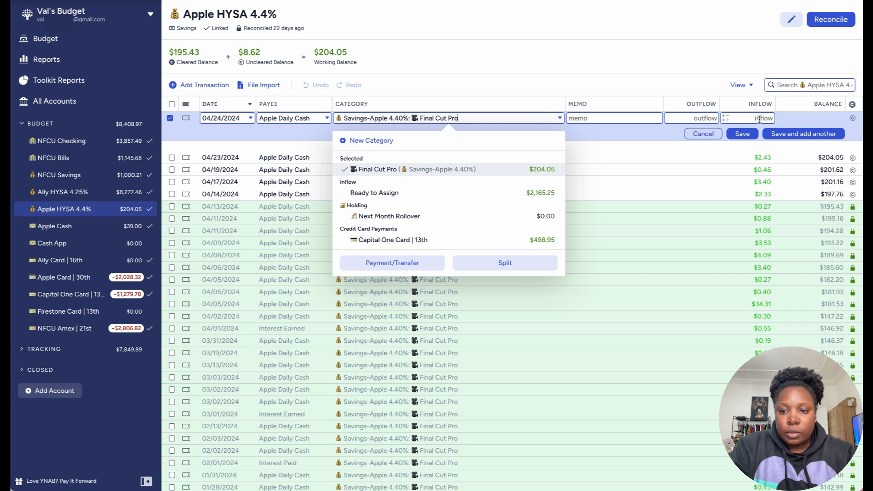
left_click(759, 118)
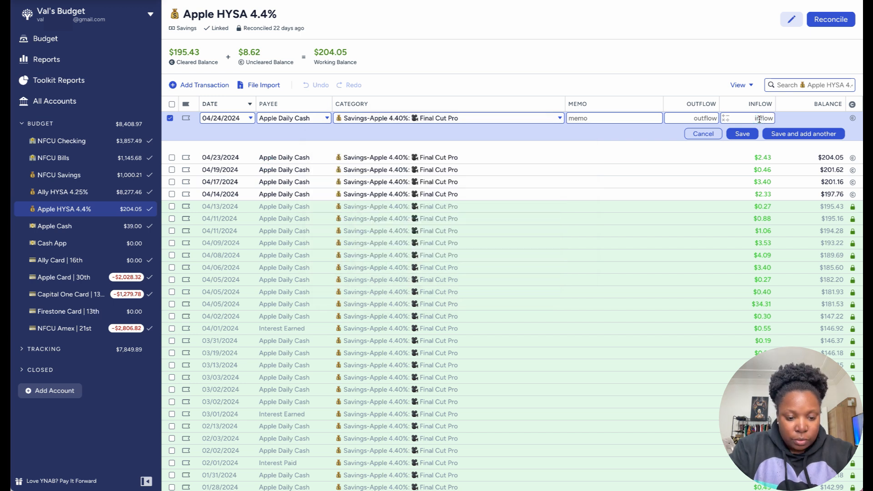
type("3.42")
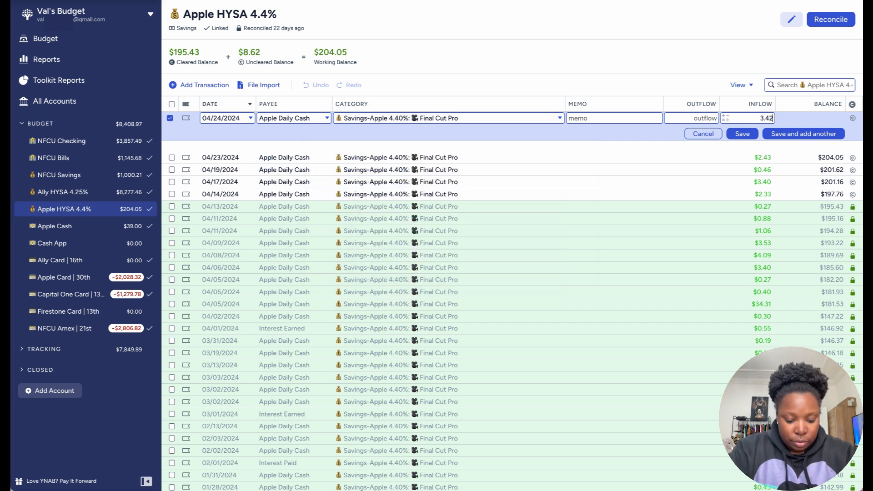
left_click(813, 133)
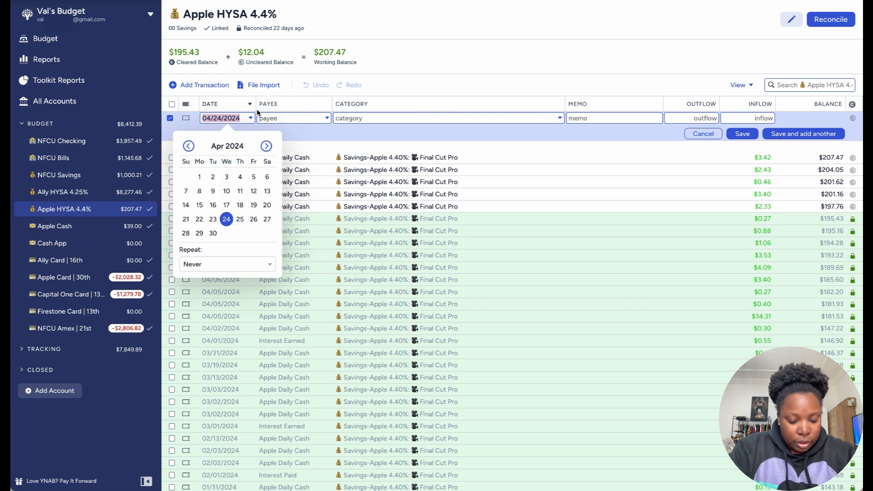
Step: Record an $11.83 Apple Daily Cash inflow dated 04/26/2024 under Savings-Apple 4.40%: Final Cut Pro
left_click(253, 219)
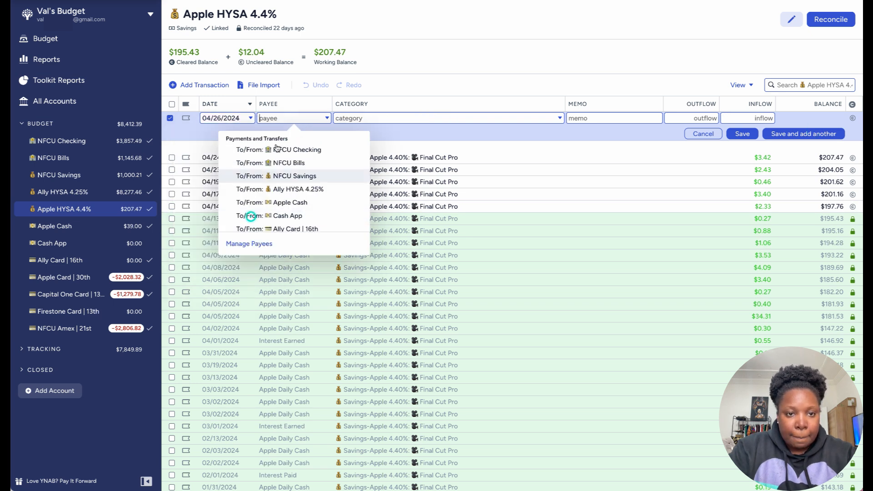
type("dai")
left_click(278, 165)
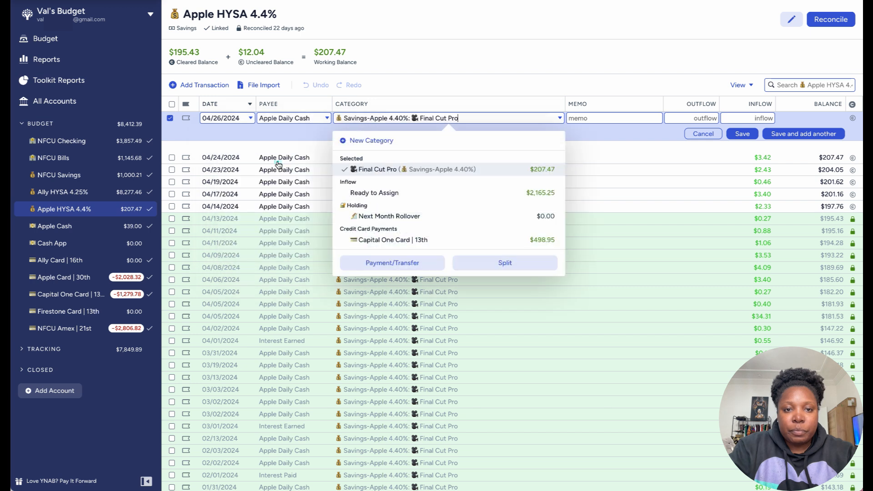
left_click(751, 117)
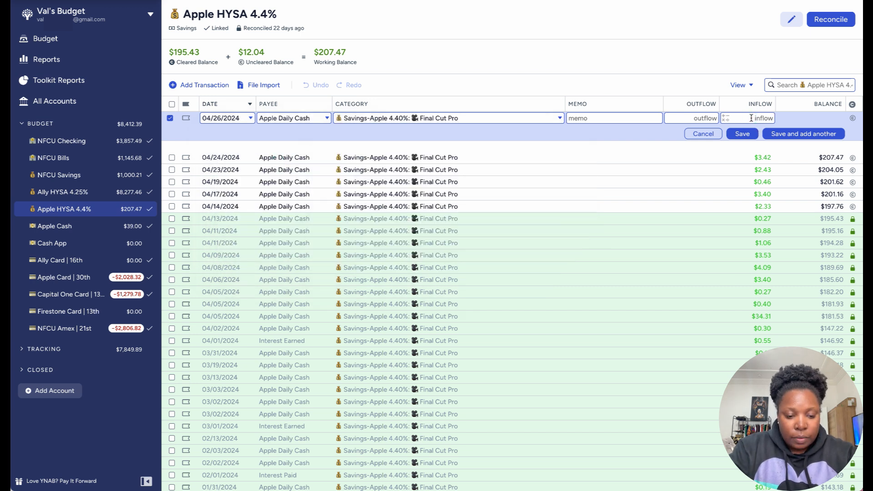
type("11.83")
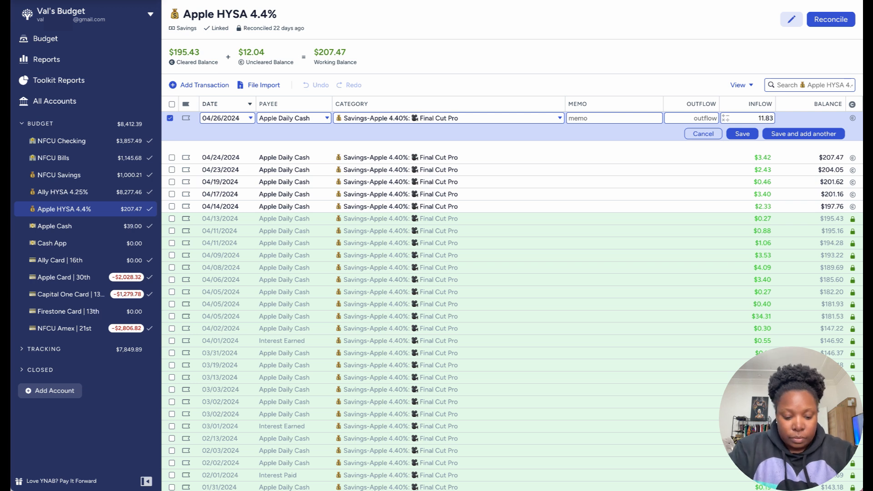
left_click(808, 133)
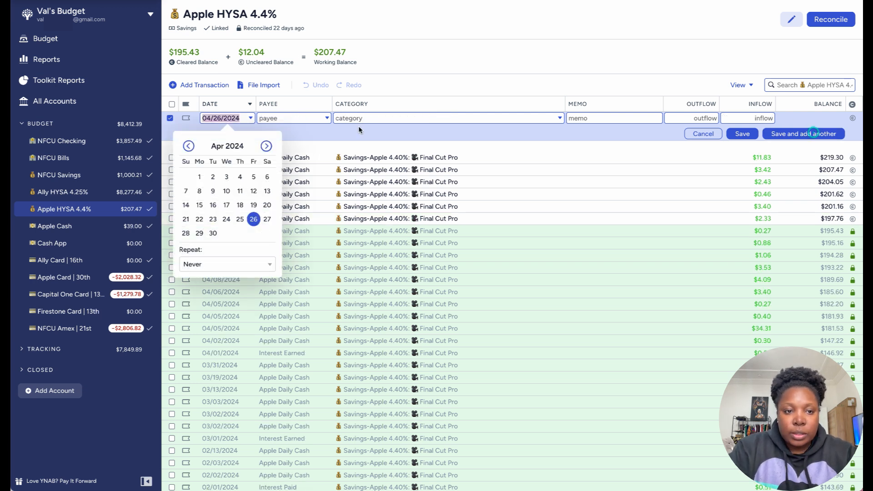
Step: Record a $10.03 Apple Daily Cash inflow dated 04/27/2024 under Savings-Apple 4.40%: Final Cut Pro
left_click(267, 219)
type("dai")
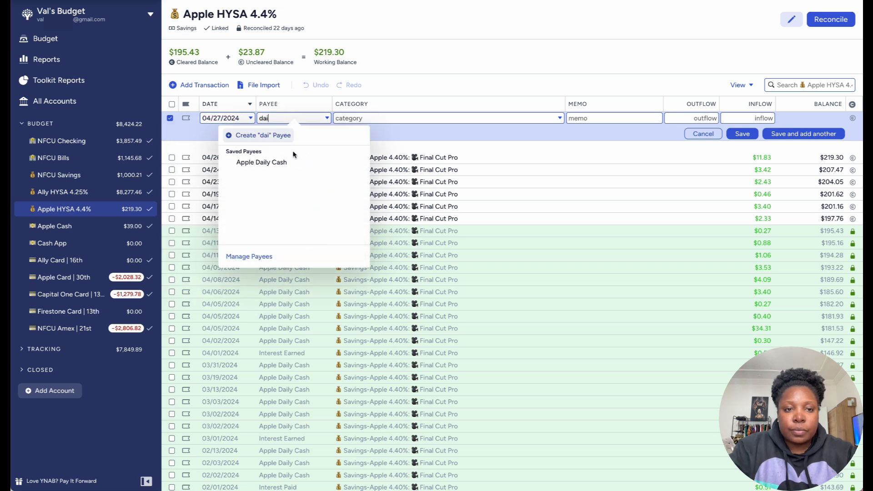
left_click(278, 161)
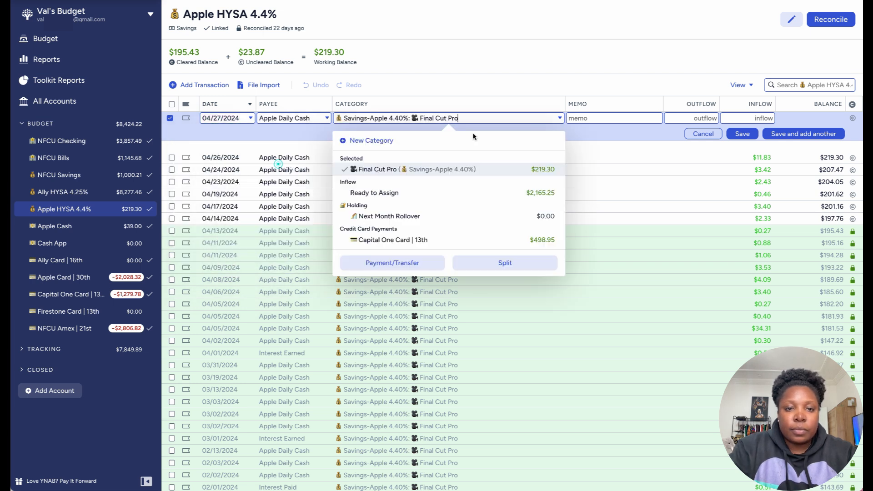
left_click(758, 119)
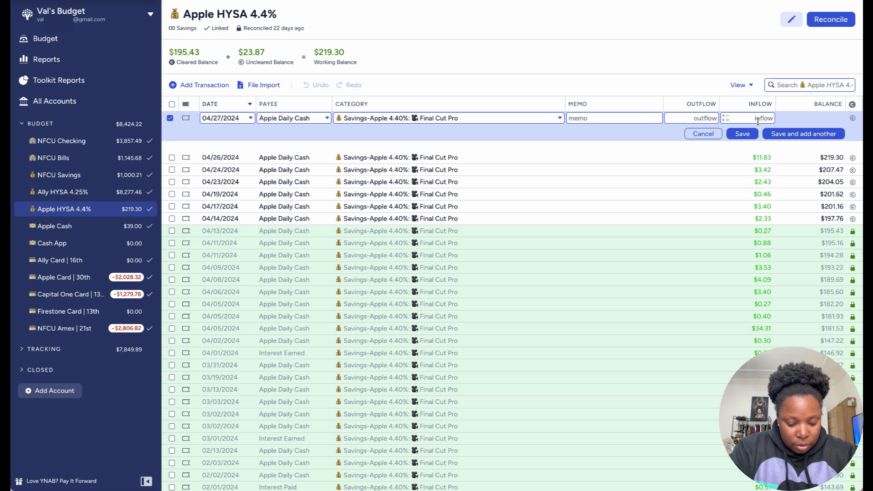
type("10.03")
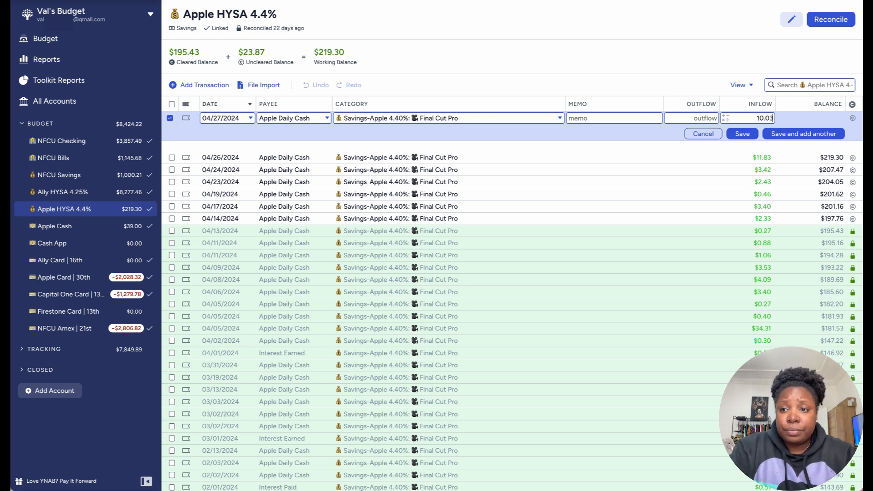
left_click(802, 134)
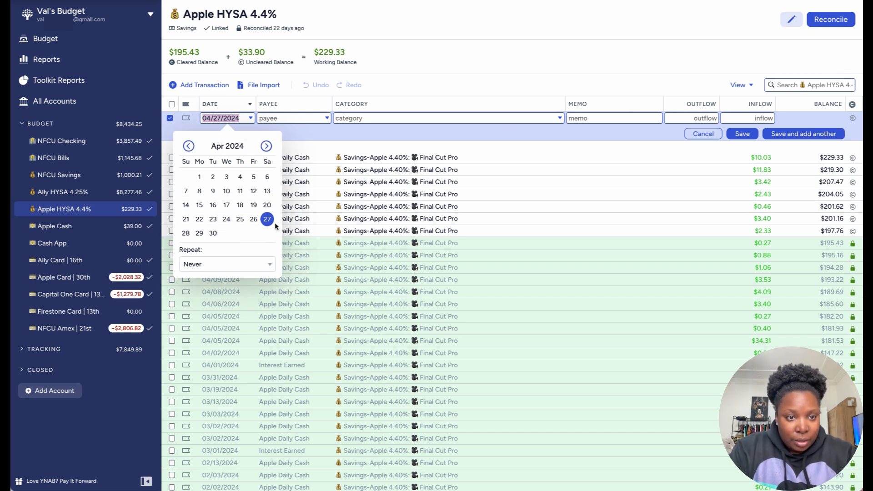
Step: Record a $3.83 Apple Daily Cash inflow dated 04/29/2024 under Savings-Apple 4.40%: Final Cut Pro
left_click(200, 234)
type("dail")
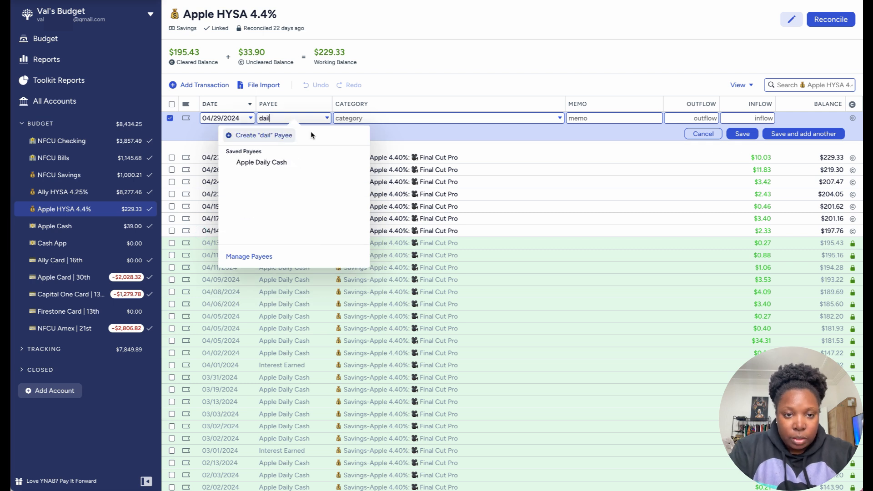
left_click(306, 165)
left_click(739, 118)
type("3.83")
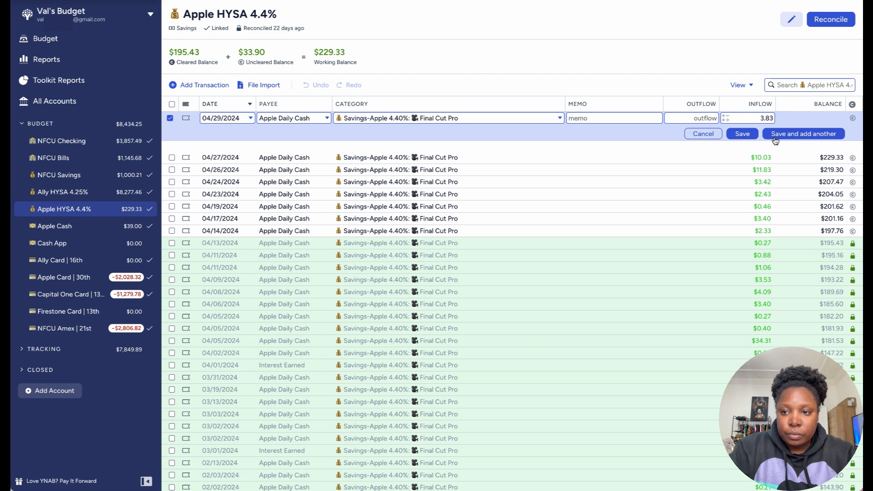
left_click(790, 134)
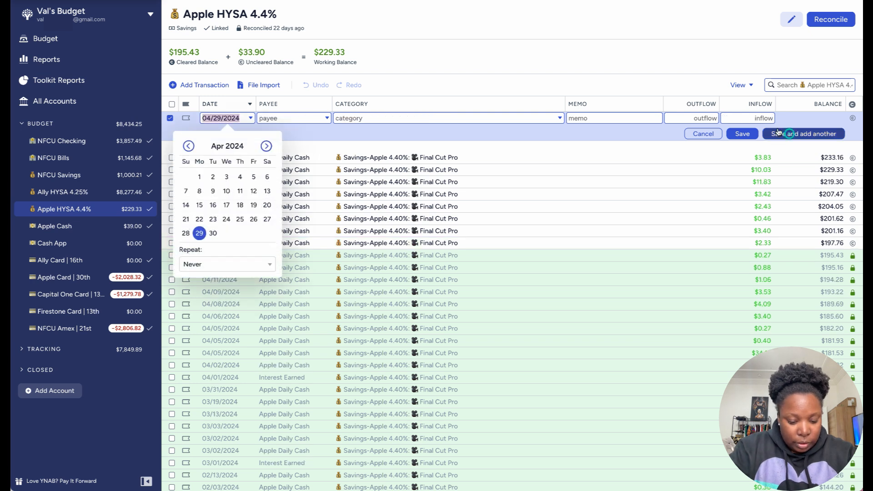
Step: Record a $2.52 Apple Daily Cash inflow dated 04/30/2024 under Savings-Apple 4.40%: Final Cut Pro
left_click(214, 234)
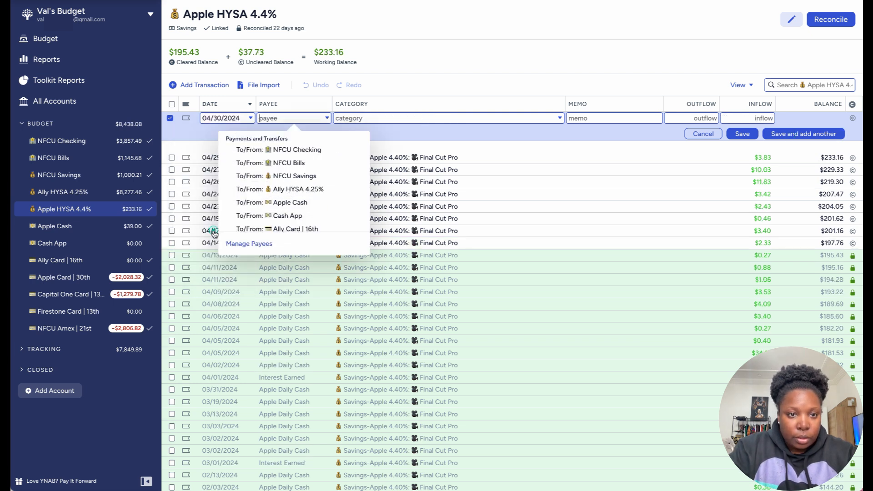
type("dail")
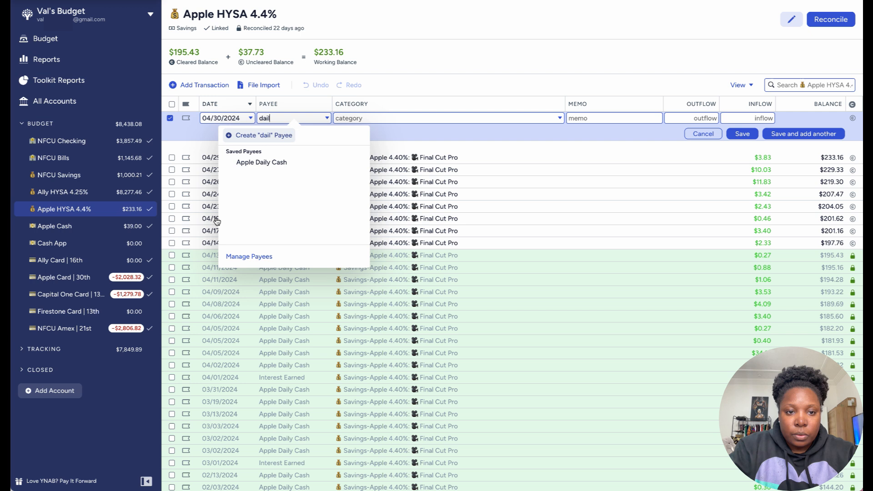
left_click(241, 162)
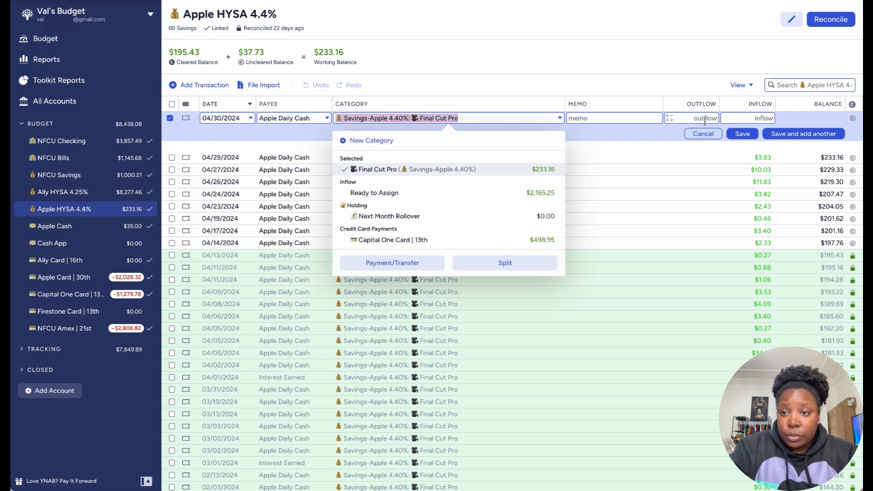
left_click(746, 119)
type("2.52")
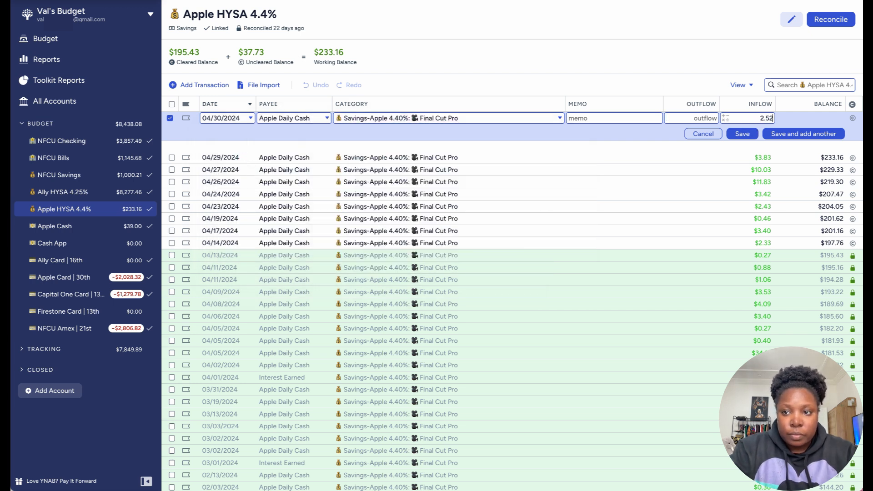
left_click(779, 134)
Step: Record a $0.68 Interest Paid inflow dated 05/01/2024 under Savings-Apple 4.40%: Final Cut Pro
left_click(266, 145)
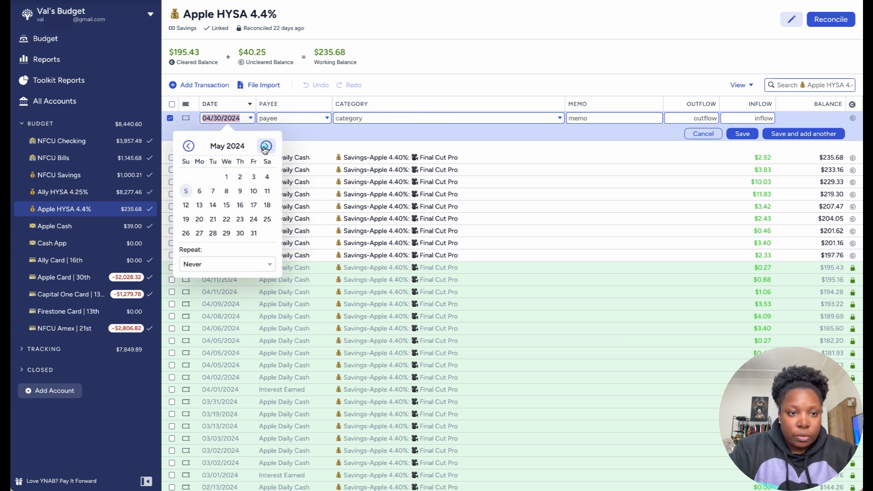
left_click(226, 177)
type("dai")
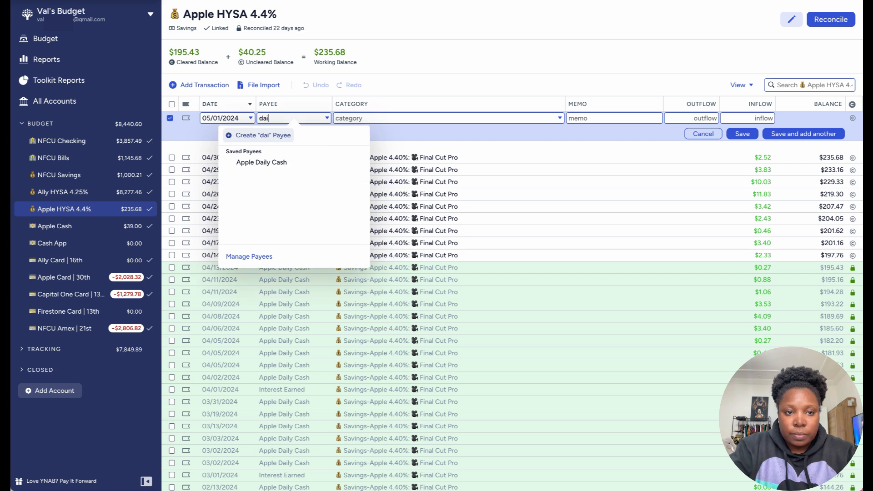
left_click(256, 163)
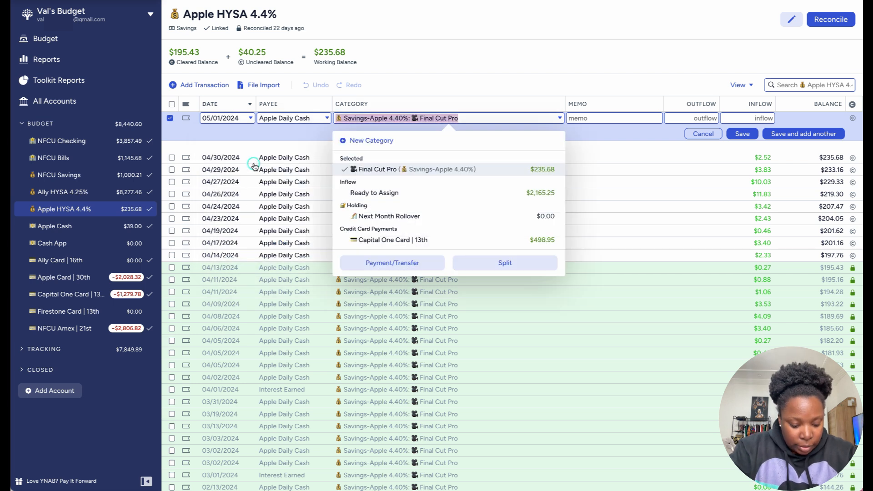
left_click(283, 118)
type("in")
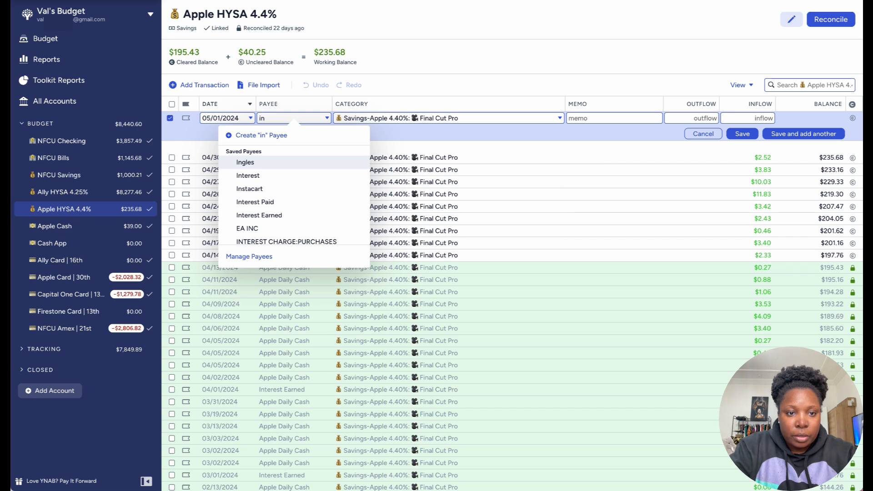
left_click(273, 202)
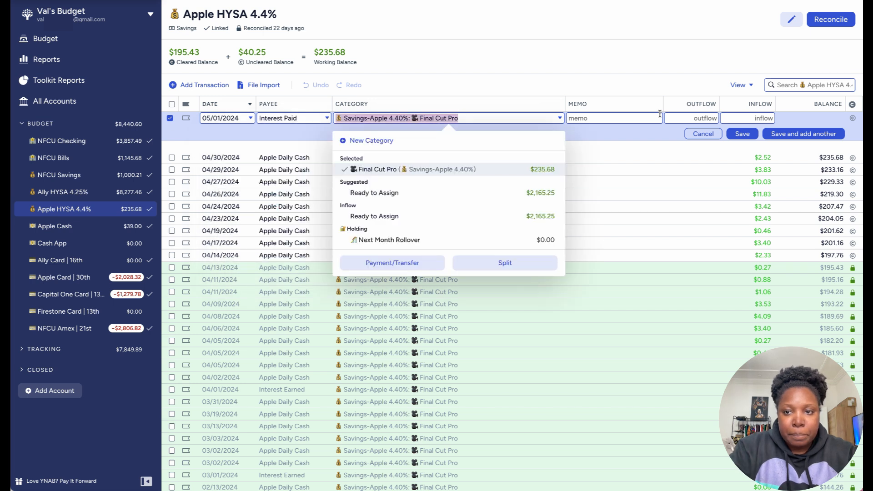
left_click(746, 117)
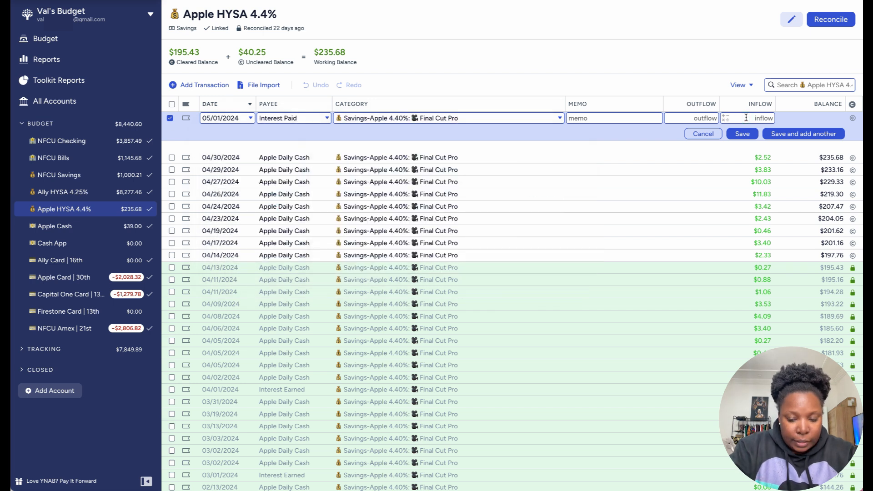
left_click(746, 118)
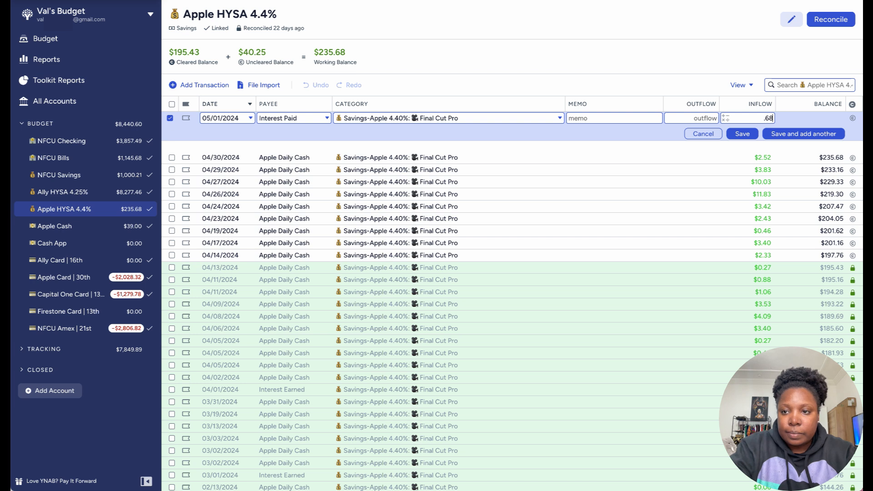
left_click(789, 135)
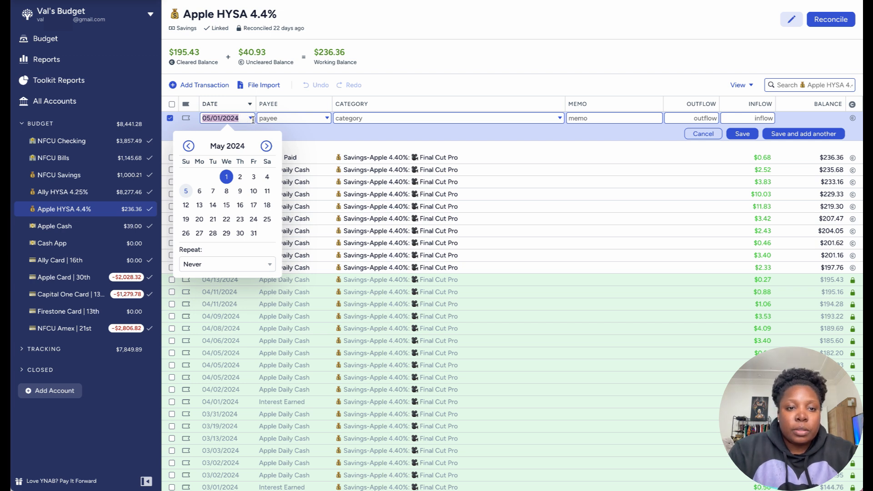
Step: Record a $0.19 Apple Daily Cash inflow dated 05/02/2024 under Savings-Apple 4.40%: Final Cut Pro
left_click(241, 176)
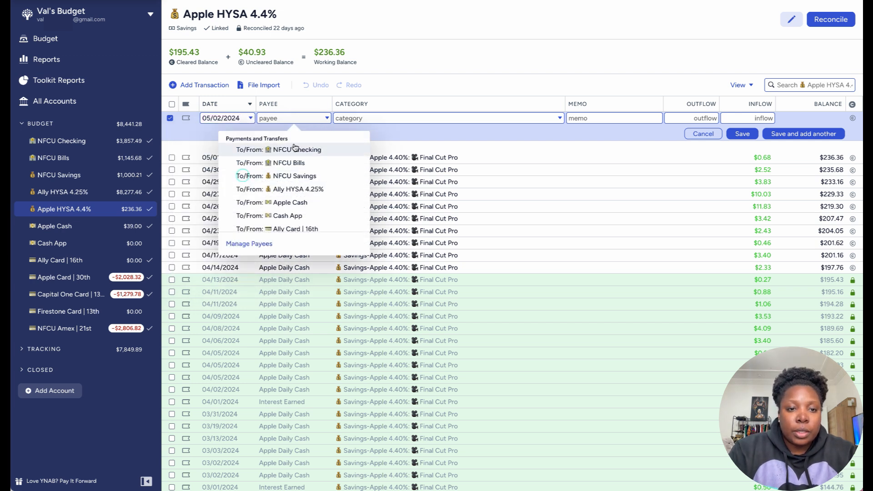
type("dail")
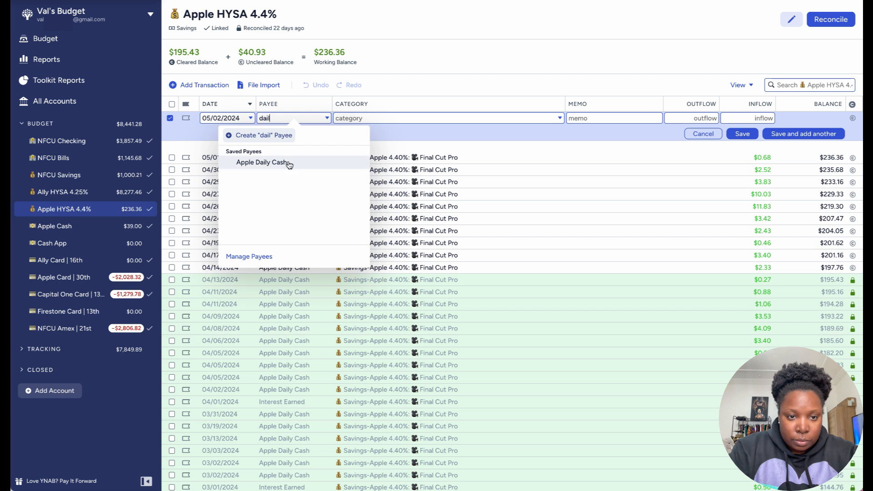
left_click(289, 165)
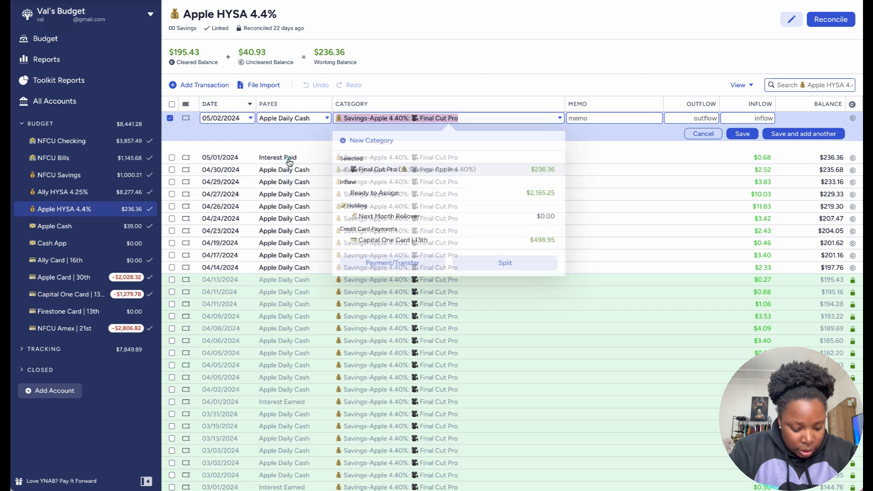
left_click(755, 118)
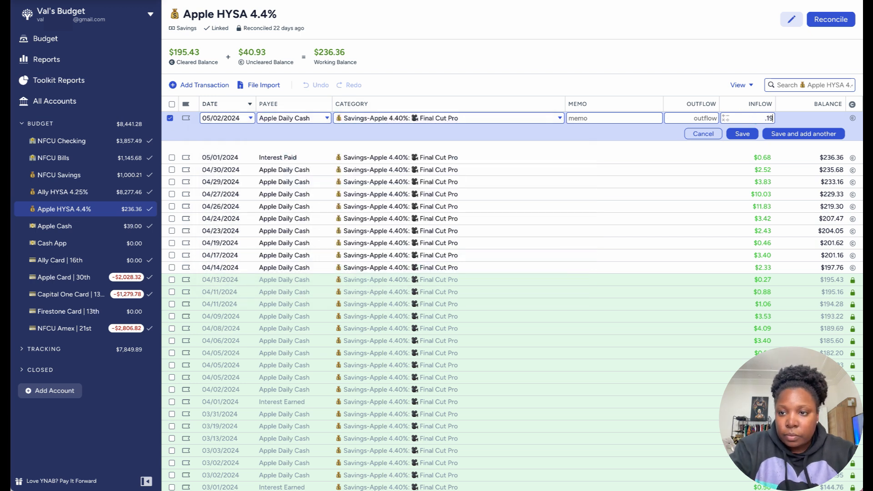
left_click(783, 136)
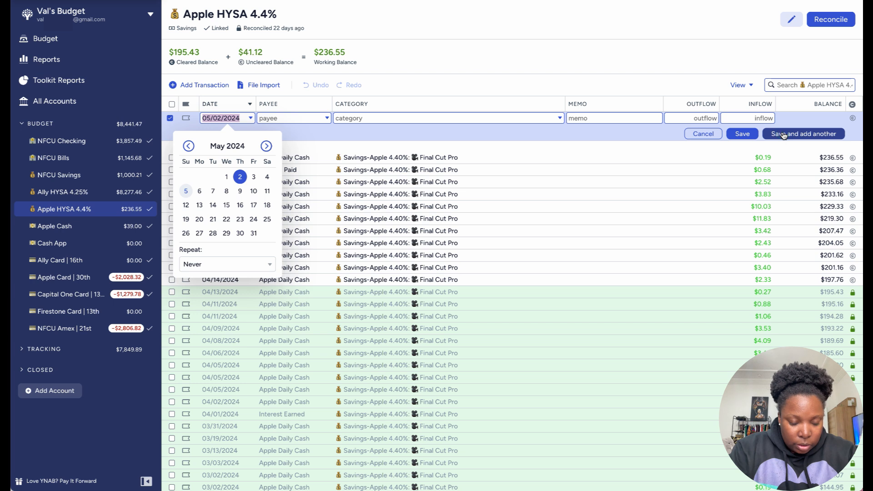
Step: Record a $0.30 Apple Daily Cash inflow dated 05/03/2024 under Savings-Apple 4.40%: Final Cut Pro and finish adding transactions
left_click(253, 177)
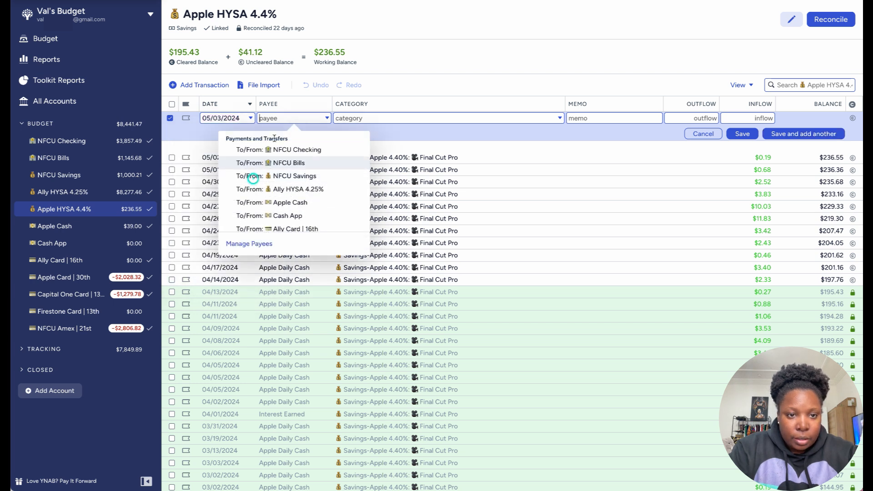
type("dail")
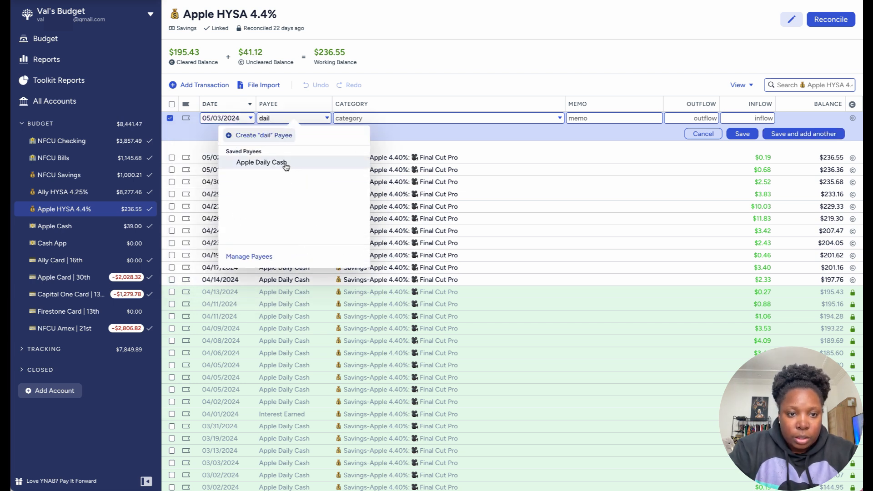
left_click(285, 163)
left_click(741, 119)
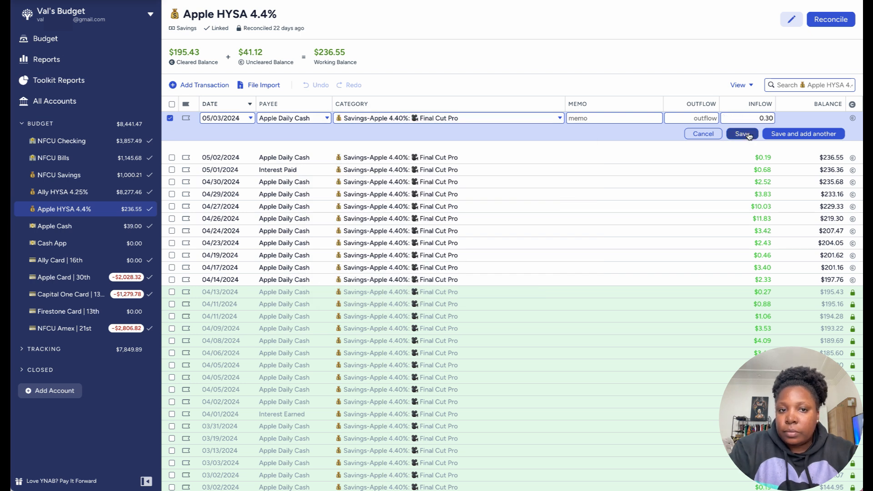
left_click(746, 138)
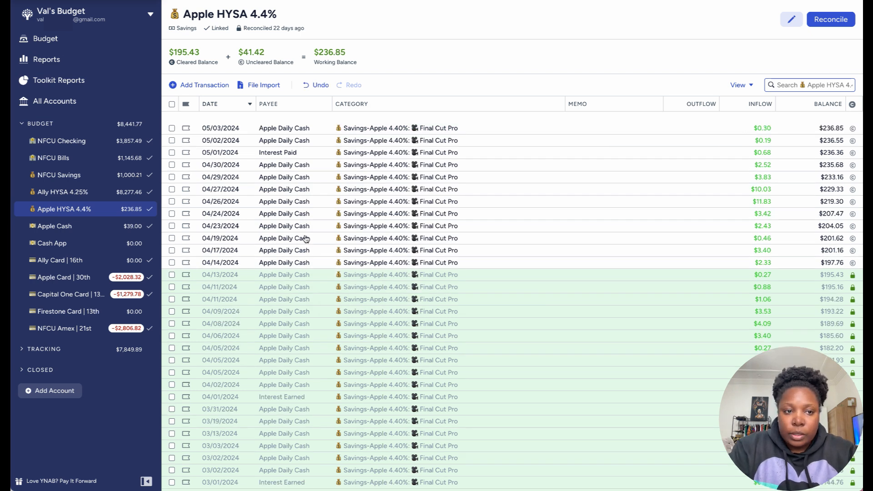
Step: Mark the Apple HYSA transactions dated 04/14/2024 through 05/03/2024 as cleared and reconcile the account at $236.85
left_click(171, 128)
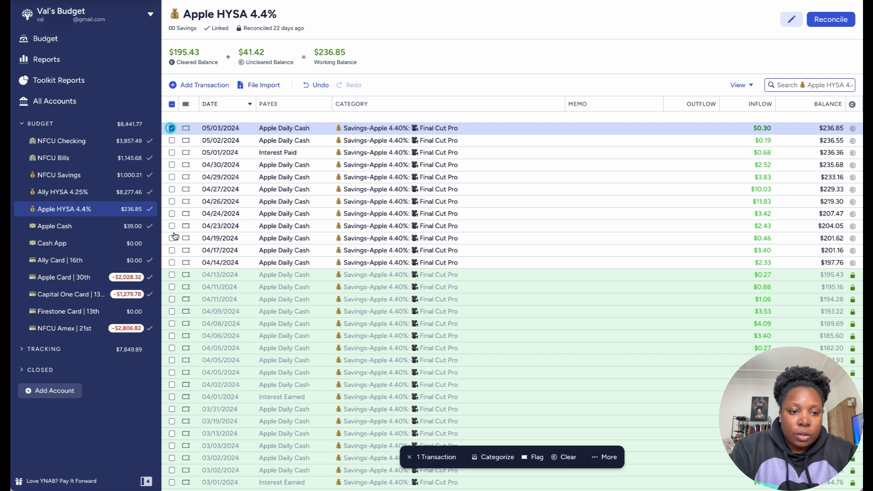
left_click(171, 263, "shift")
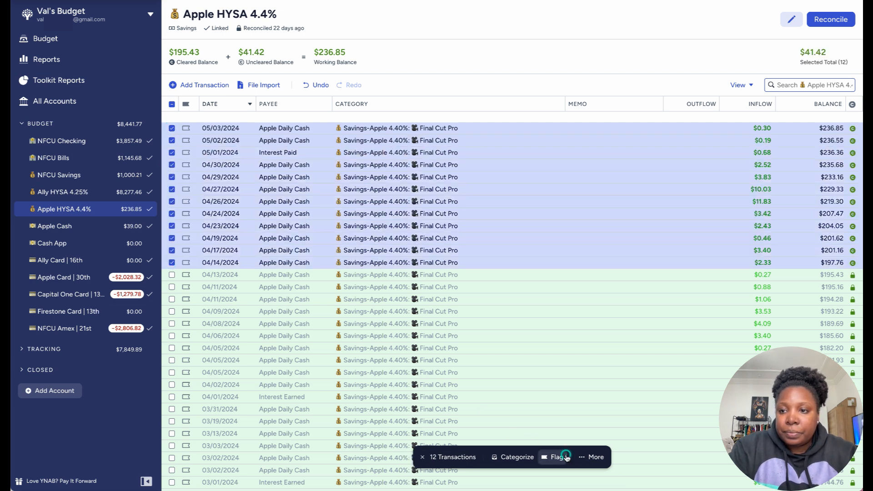
left_click(567, 457)
left_click(422, 456)
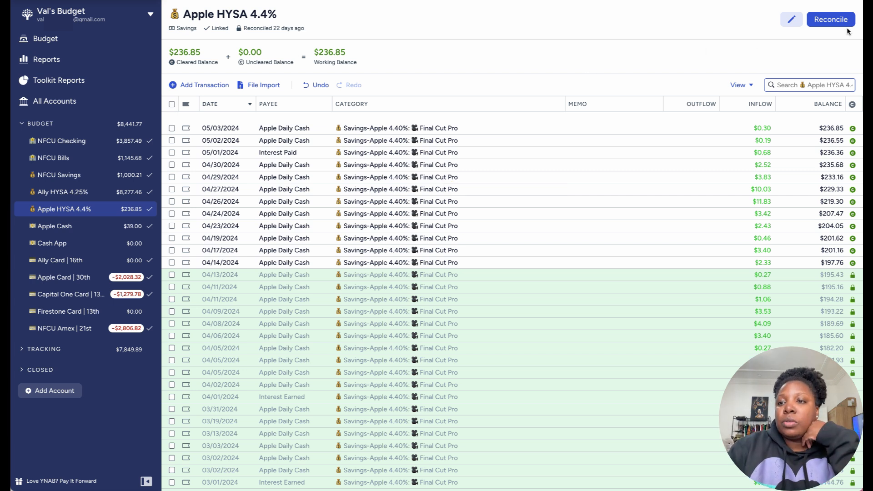
left_click(836, 20)
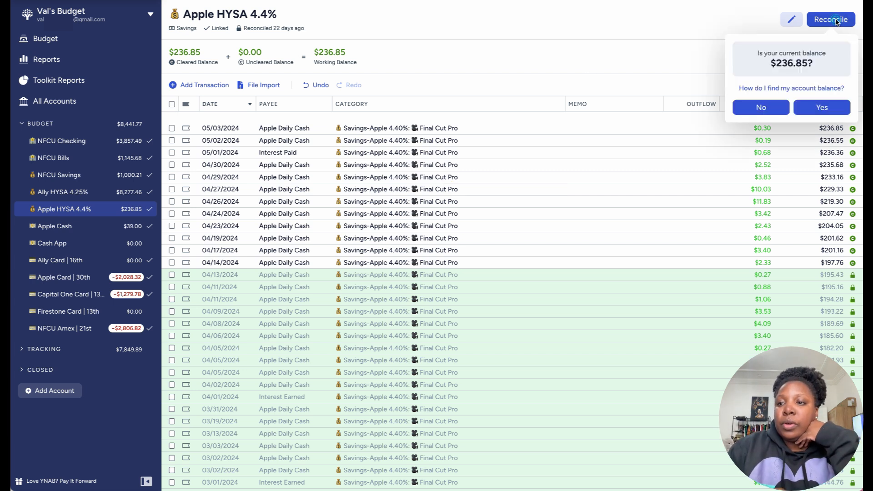
left_click(821, 107)
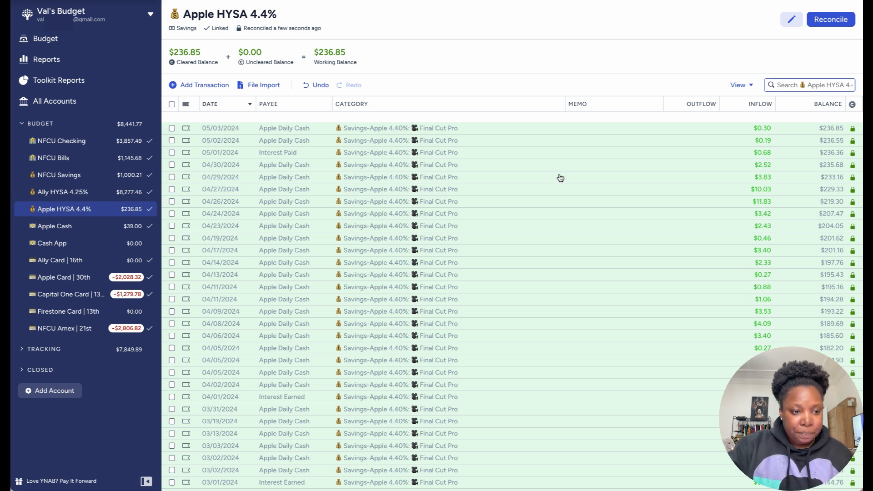
Step: Reconcile the Roth TSP tracking account to a balance of 8117.24 with an adjustment transaction, and widen its date column to show full dates
left_click(49, 353)
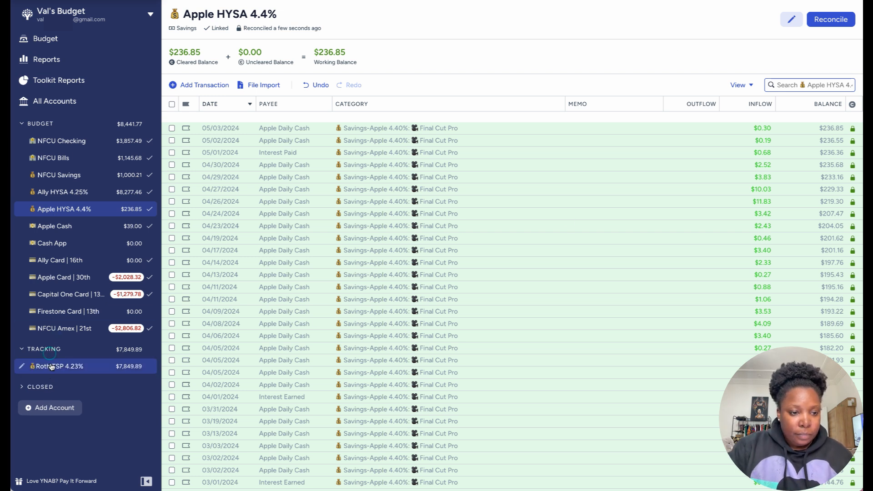
left_click(51, 365)
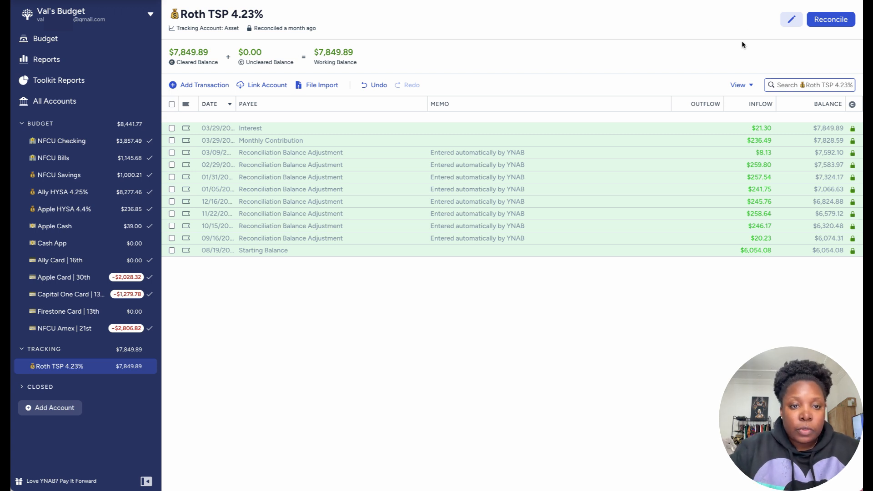
left_click(822, 21)
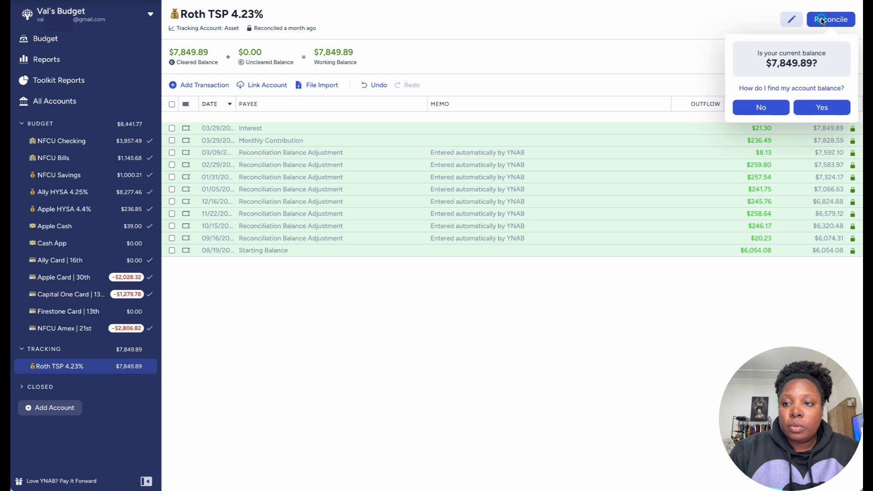
left_click(762, 108)
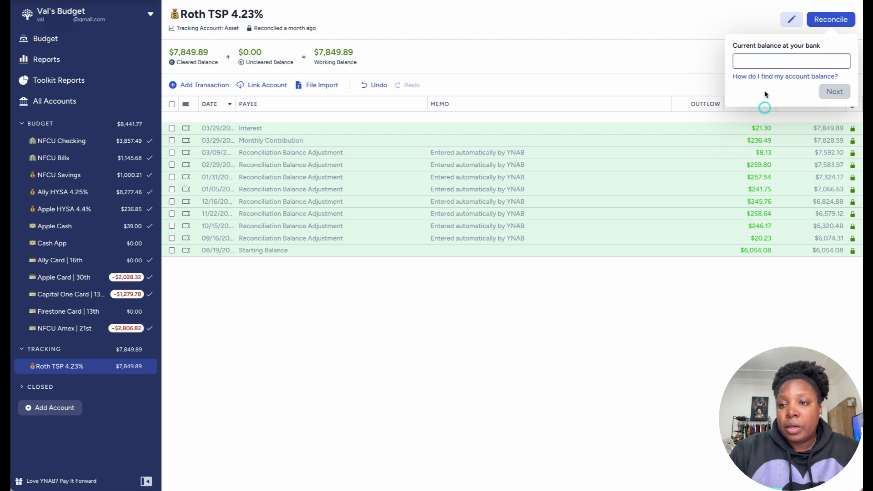
type("8")
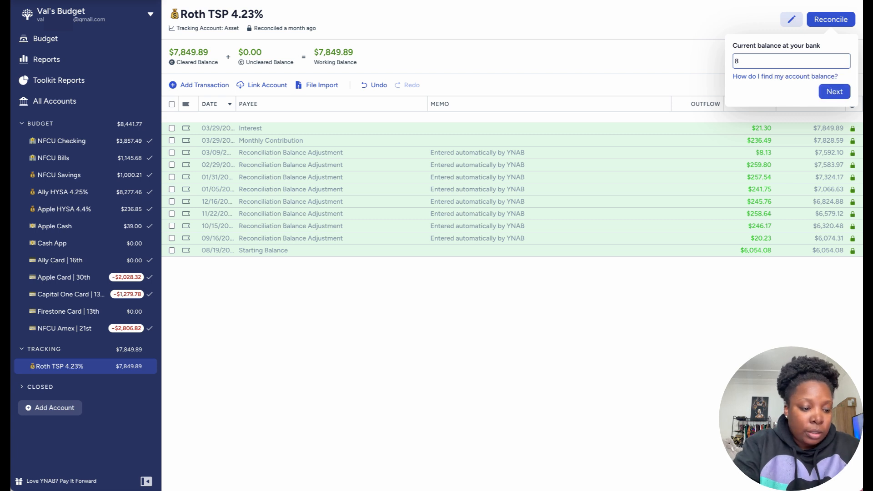
type("117")
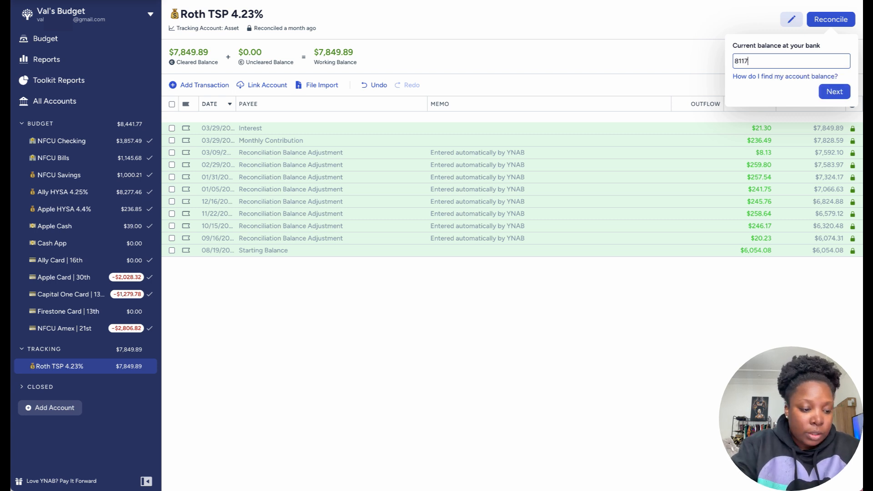
type(".24")
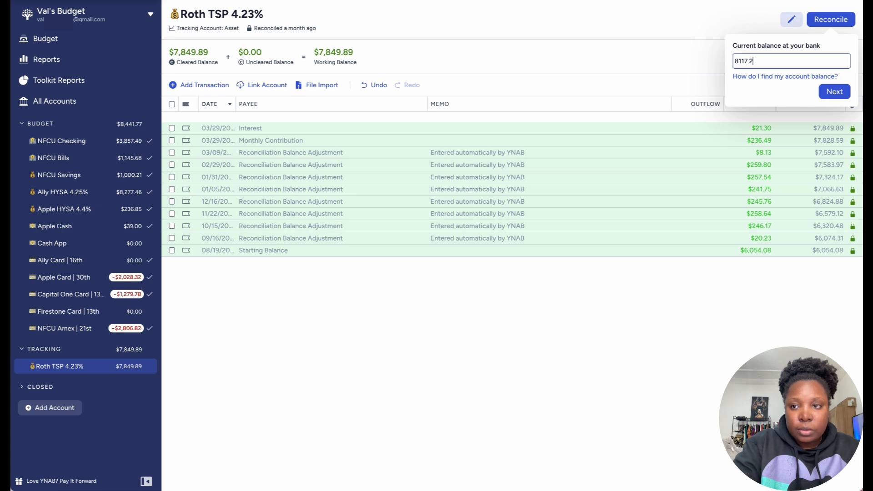
left_click(840, 92)
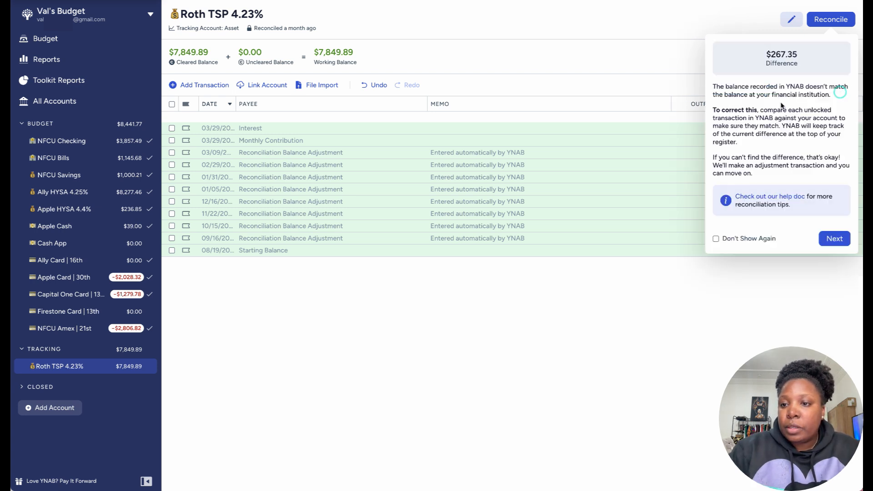
left_click(834, 239)
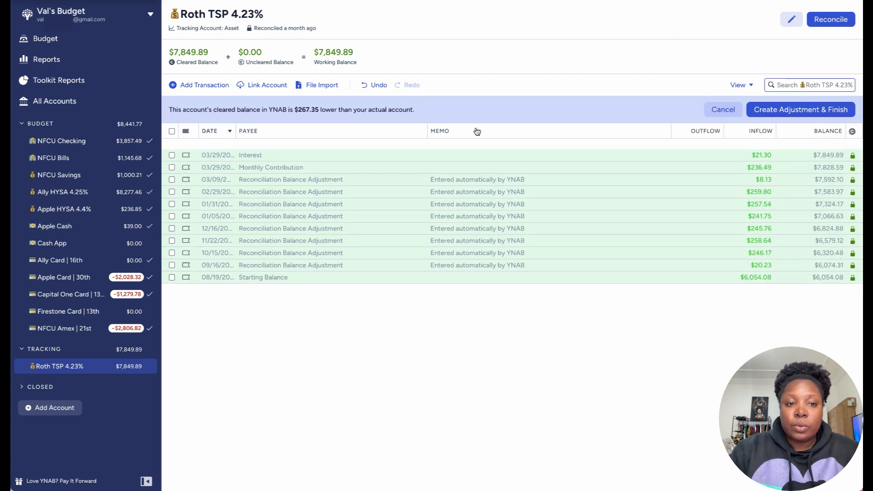
left_click(787, 112)
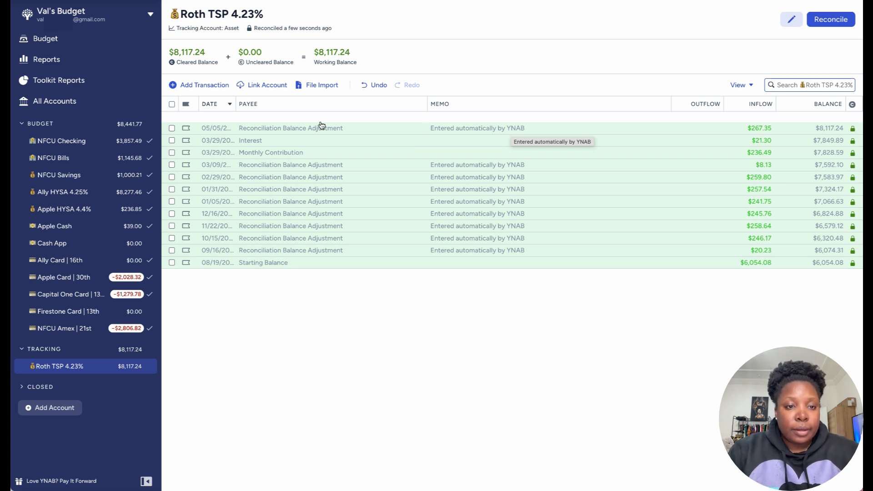
left_click_drag(233, 106, 245, 106)
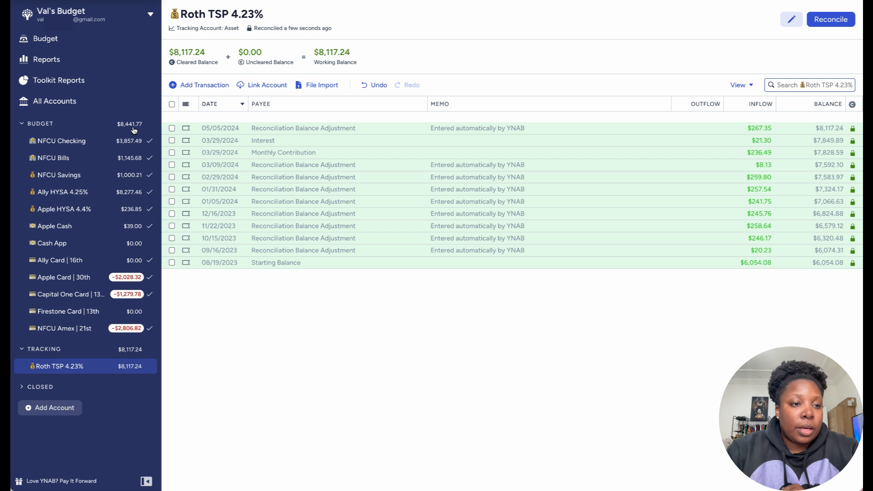
Step: Check All Accounts for outstanding transactions and review the overspent categories in the April 2024 budget
left_click(99, 105)
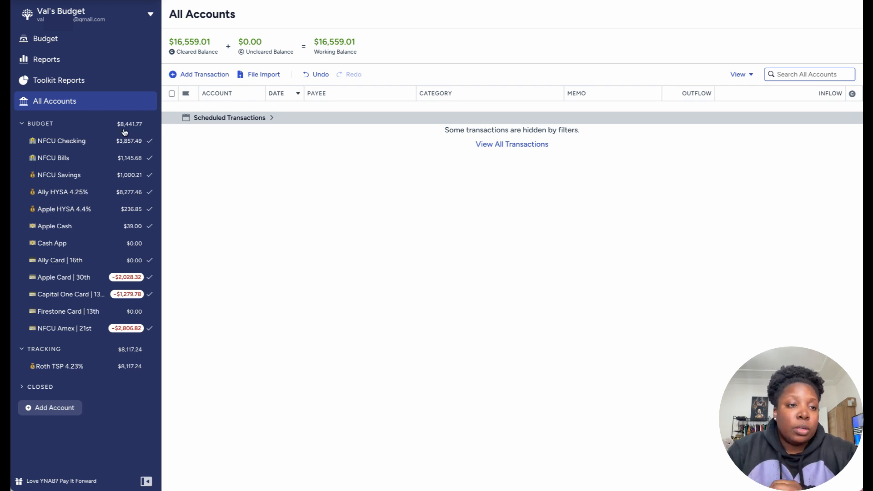
left_click(80, 43)
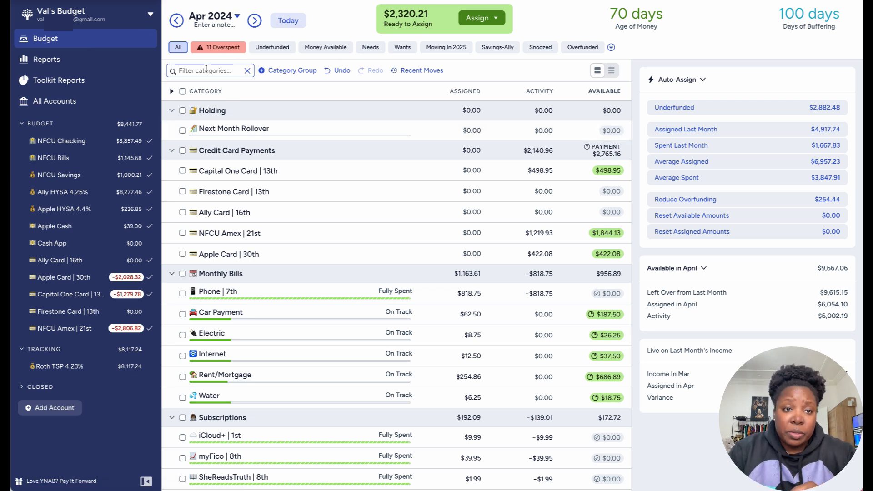
left_click(225, 49)
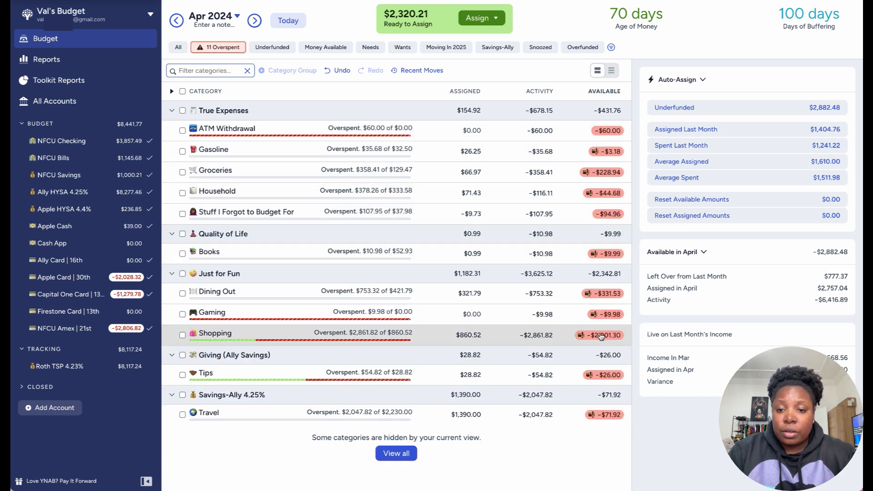
Step: Switch the budget to May 2024, check its overspent categories and review the full category list
left_click(277, 21)
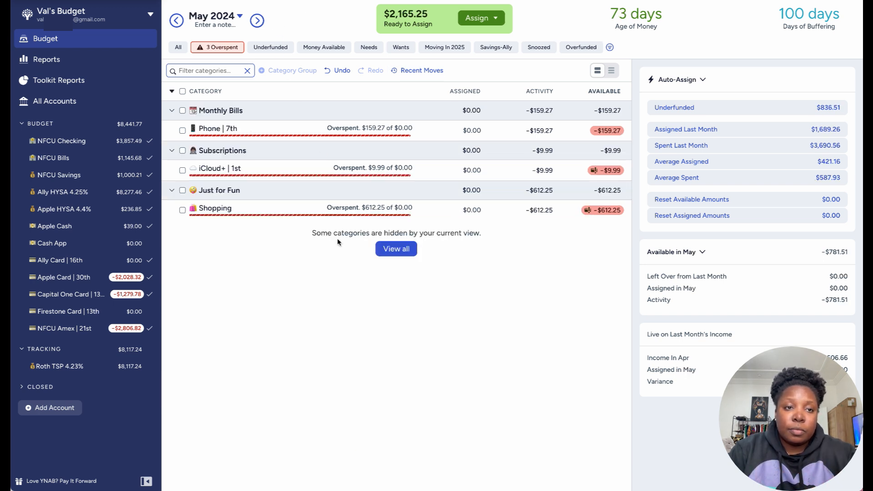
left_click(180, 48)
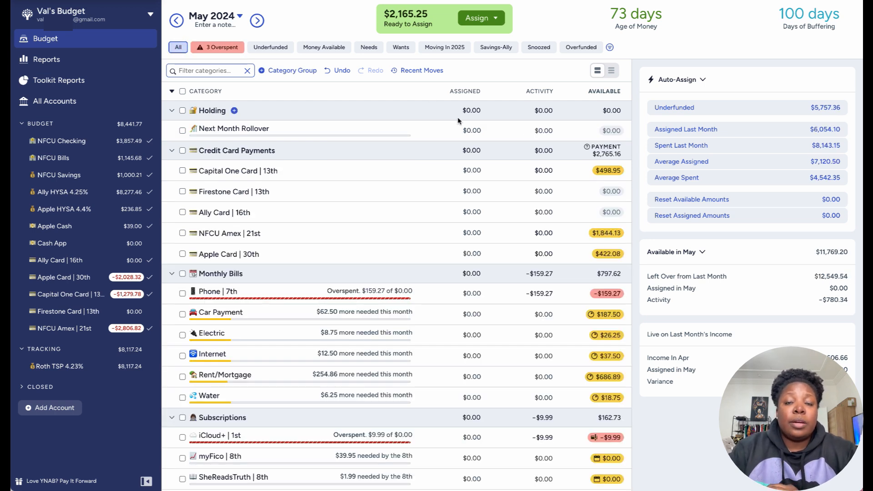
scroll(457, 117, "down", 1)
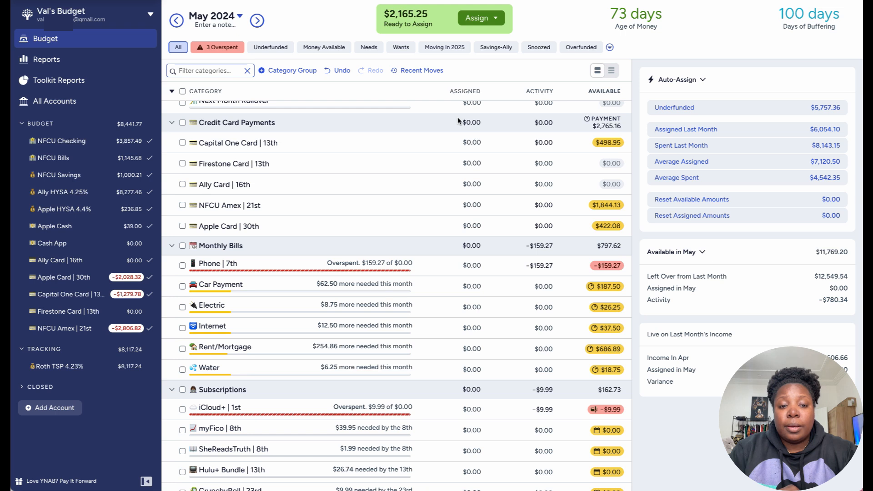
scroll(458, 120, "down", 20)
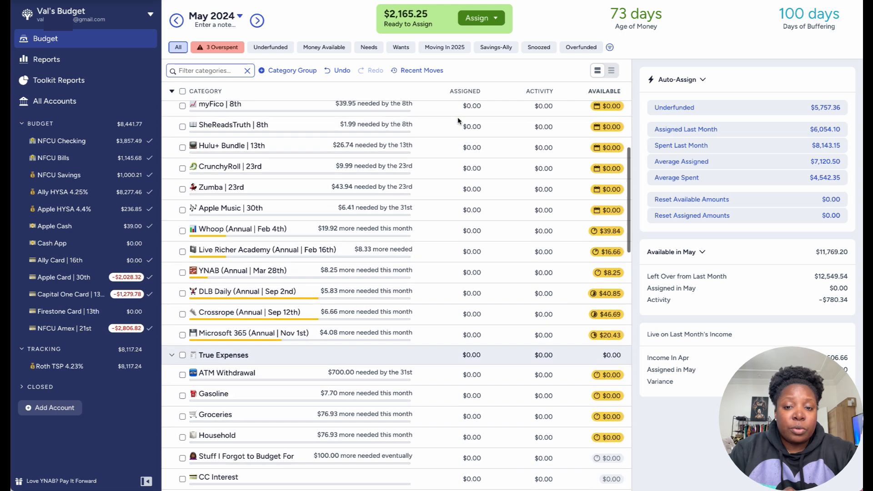
scroll(457, 118, "up", 20)
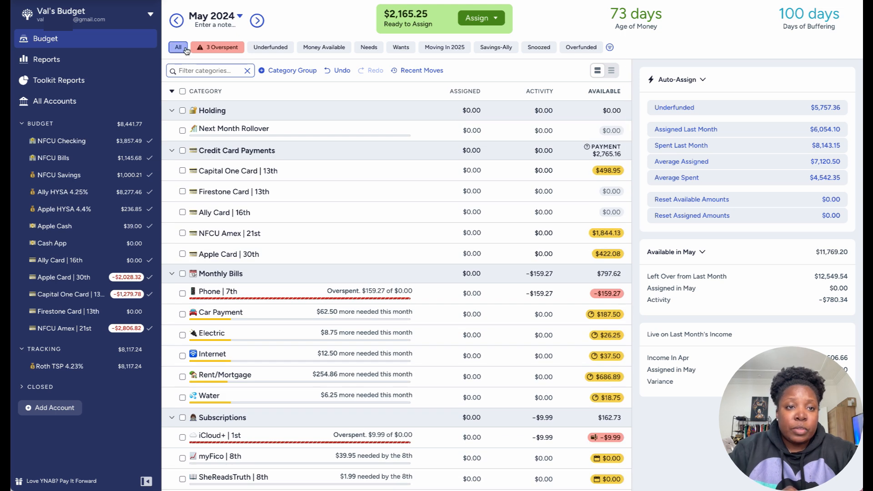